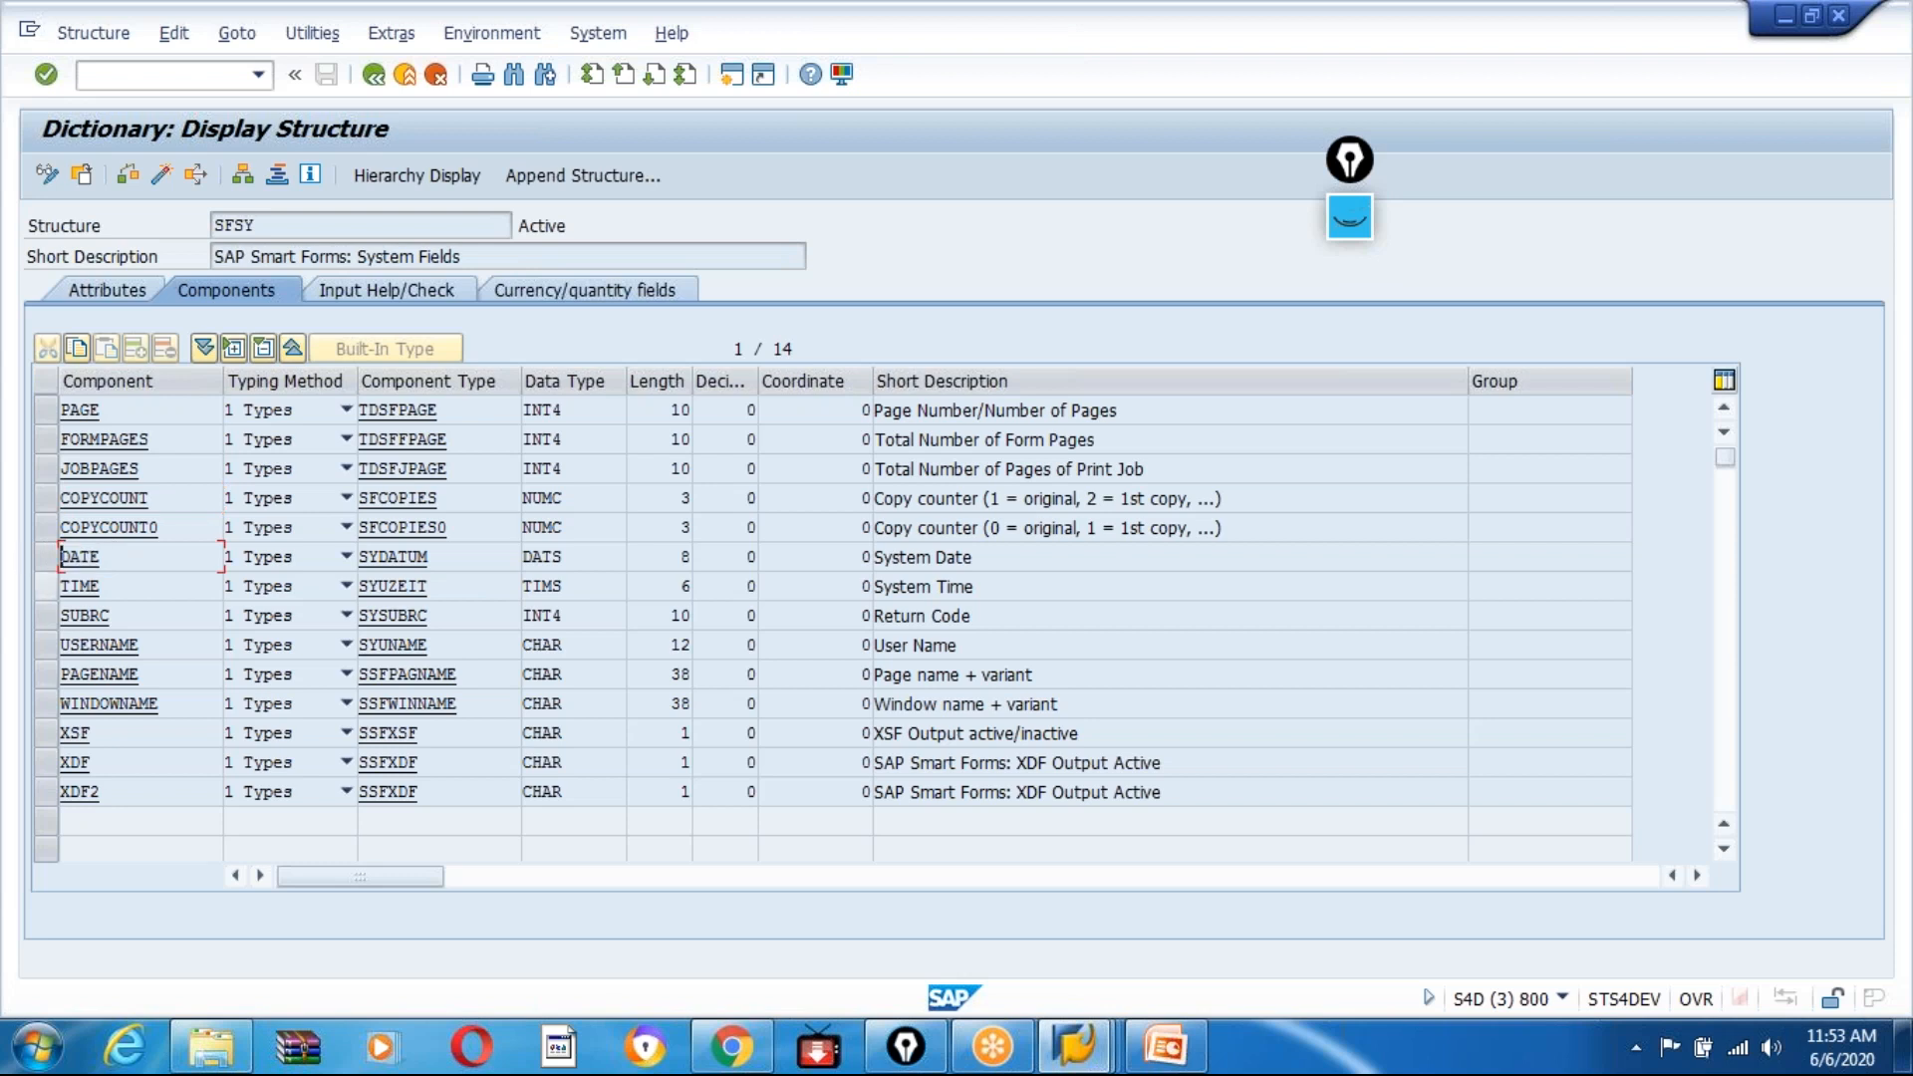
Step: Review the components of structure SFSY from TIME down to XDF2, including USERNAME, PAGENAME, WINDOWNAME, XSF and XDF
click(135, 585)
drag(144, 615, 20, 619)
drag(147, 645, 22, 655)
drag(162, 653, 28, 691)
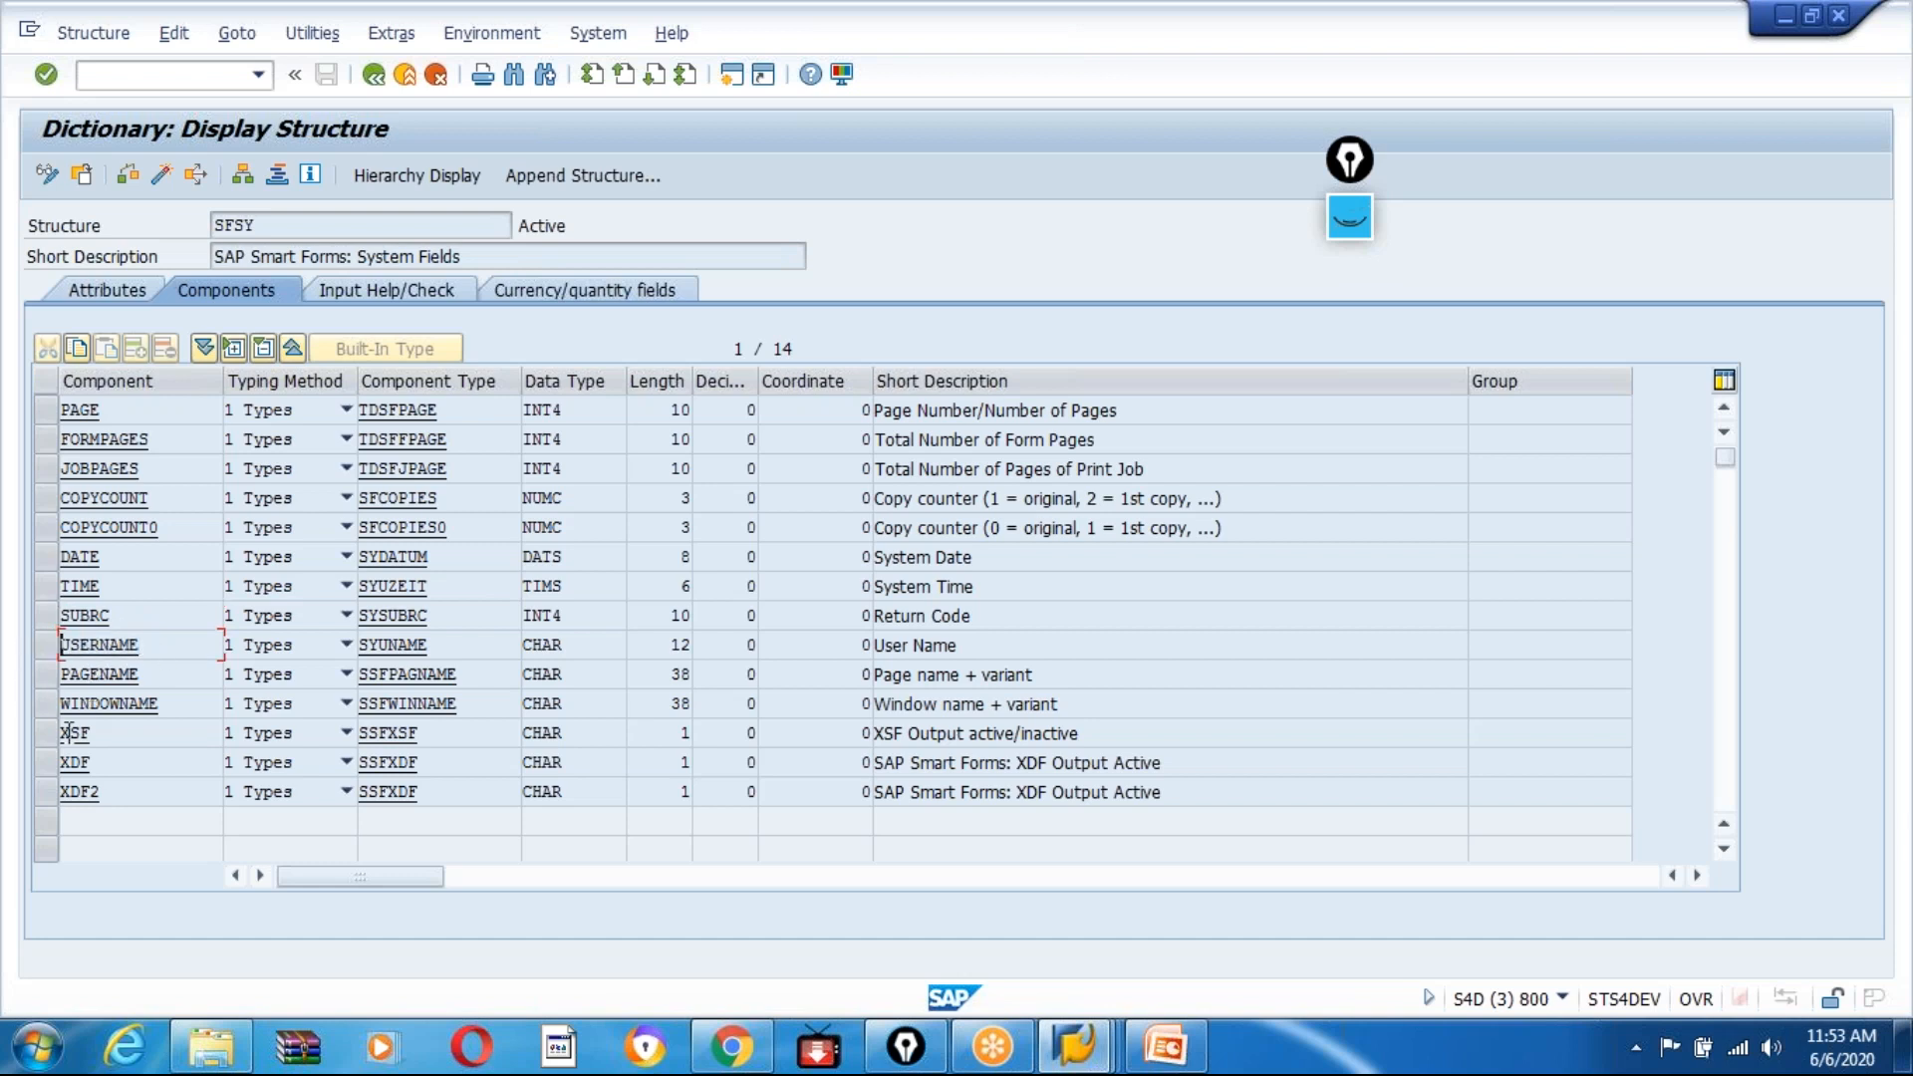
drag(180, 706, 45, 762)
click(137, 761)
click(142, 732)
click(124, 761)
click(44, 764)
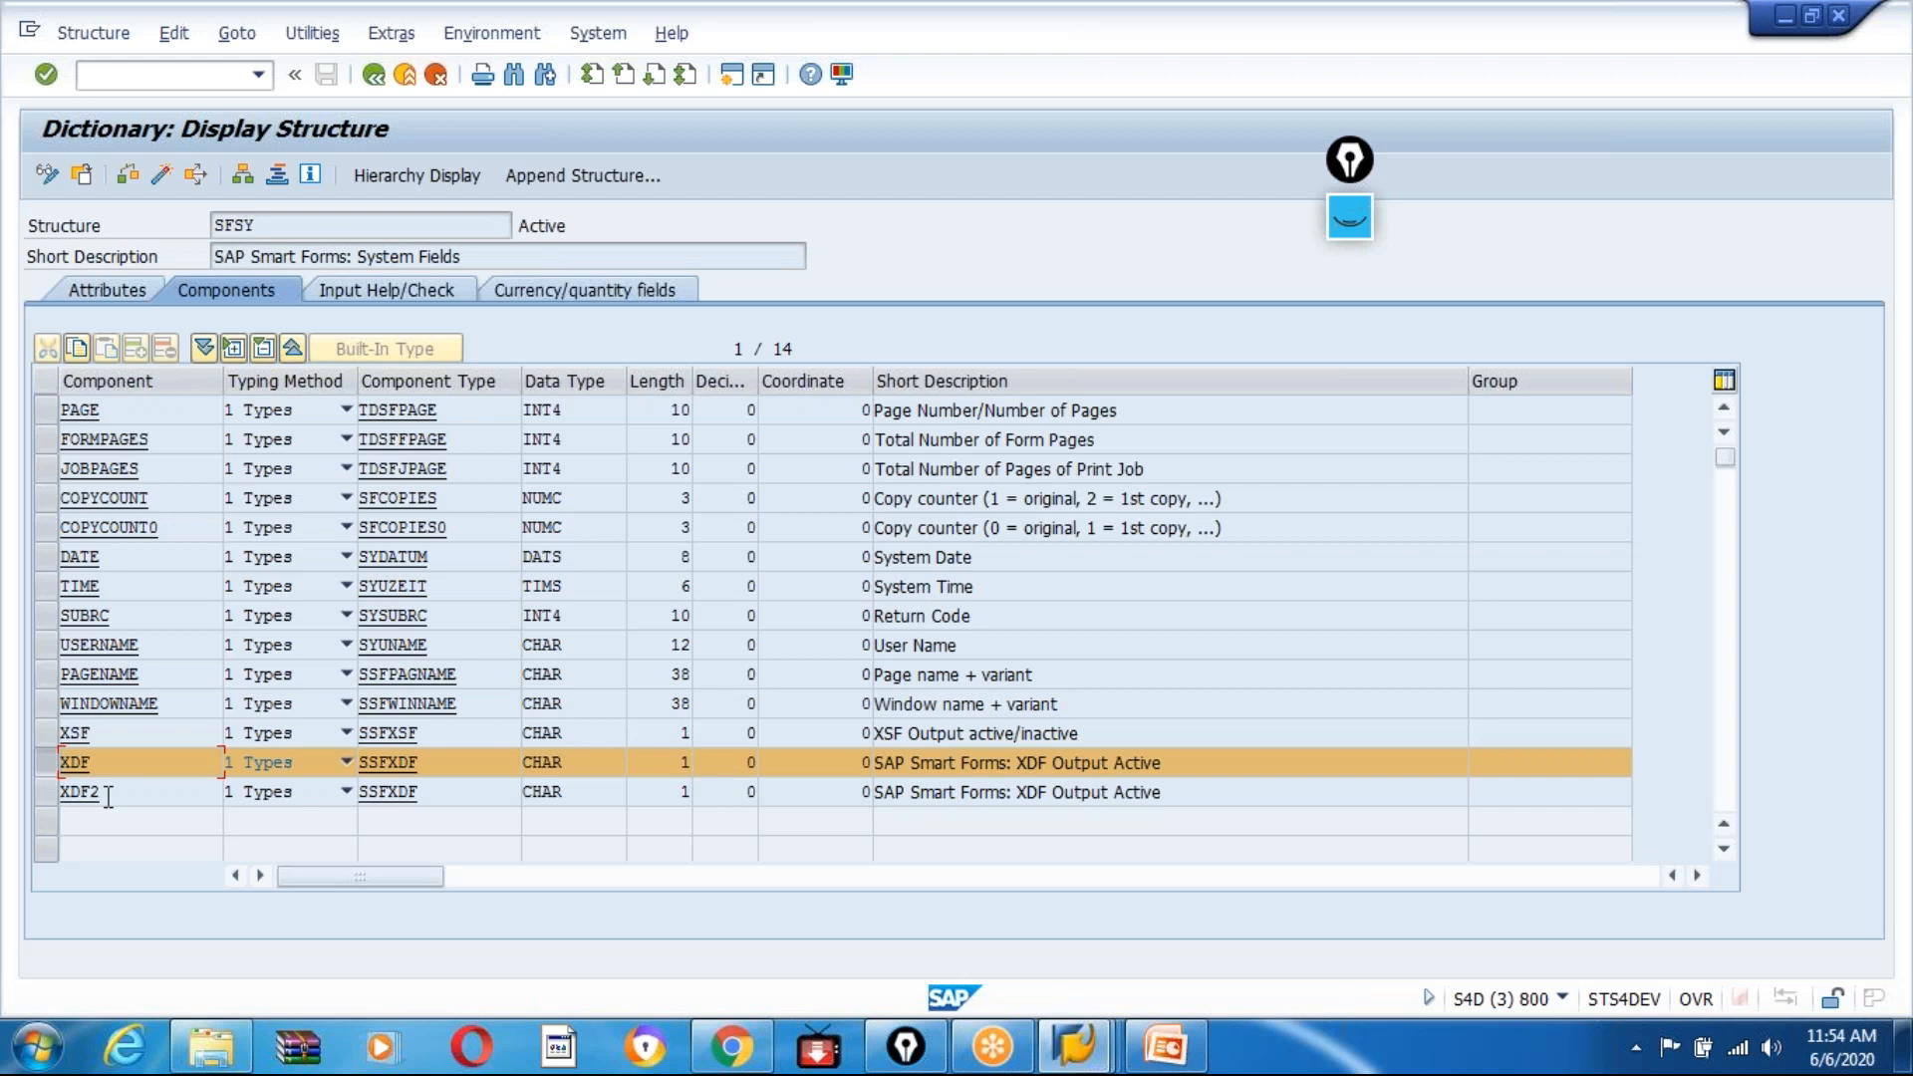
click(103, 738)
click(123, 763)
drag(39, 731, 45, 787)
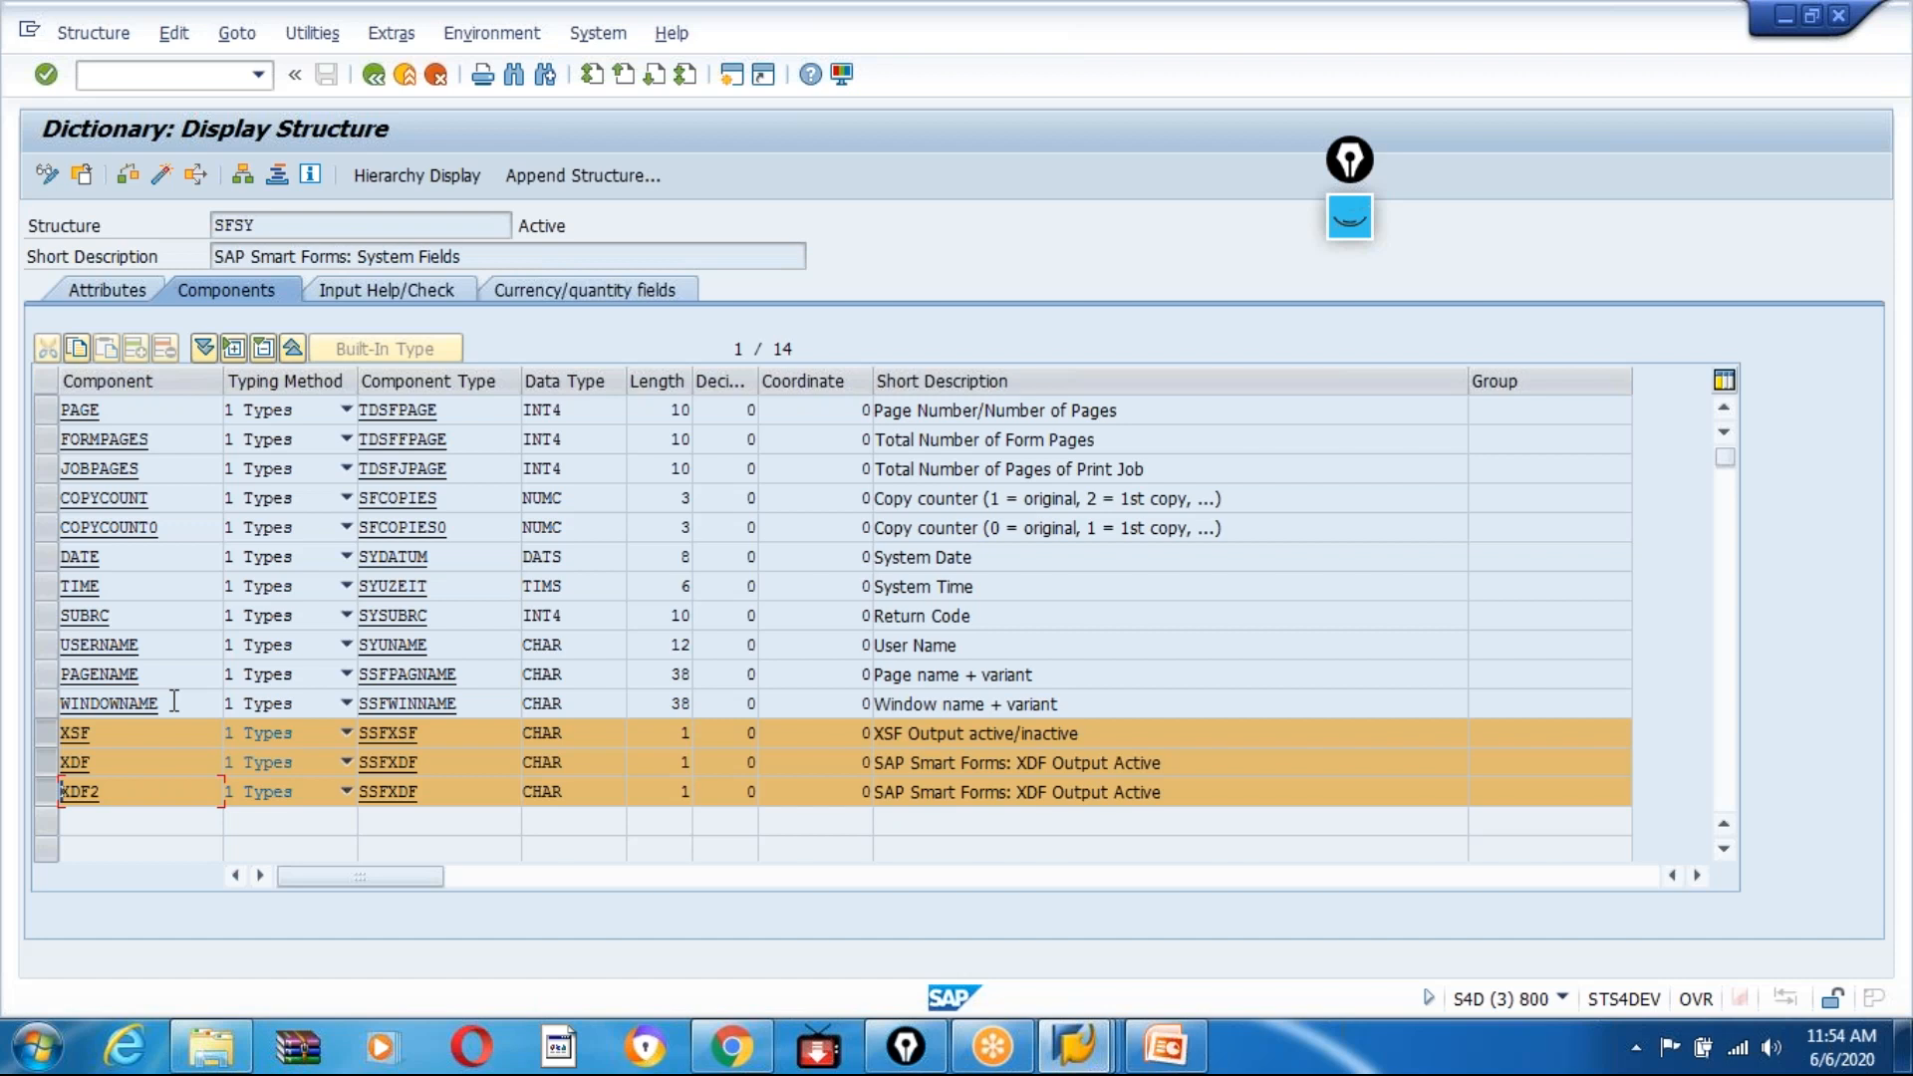
click(99, 763)
drag(108, 737, 23, 759)
click(150, 797)
Step: Examine the COPYCOUNT component of structure SFSY and its copy counter description
drag(159, 502, 24, 507)
drag(159, 501, 27, 506)
drag(159, 497, 23, 495)
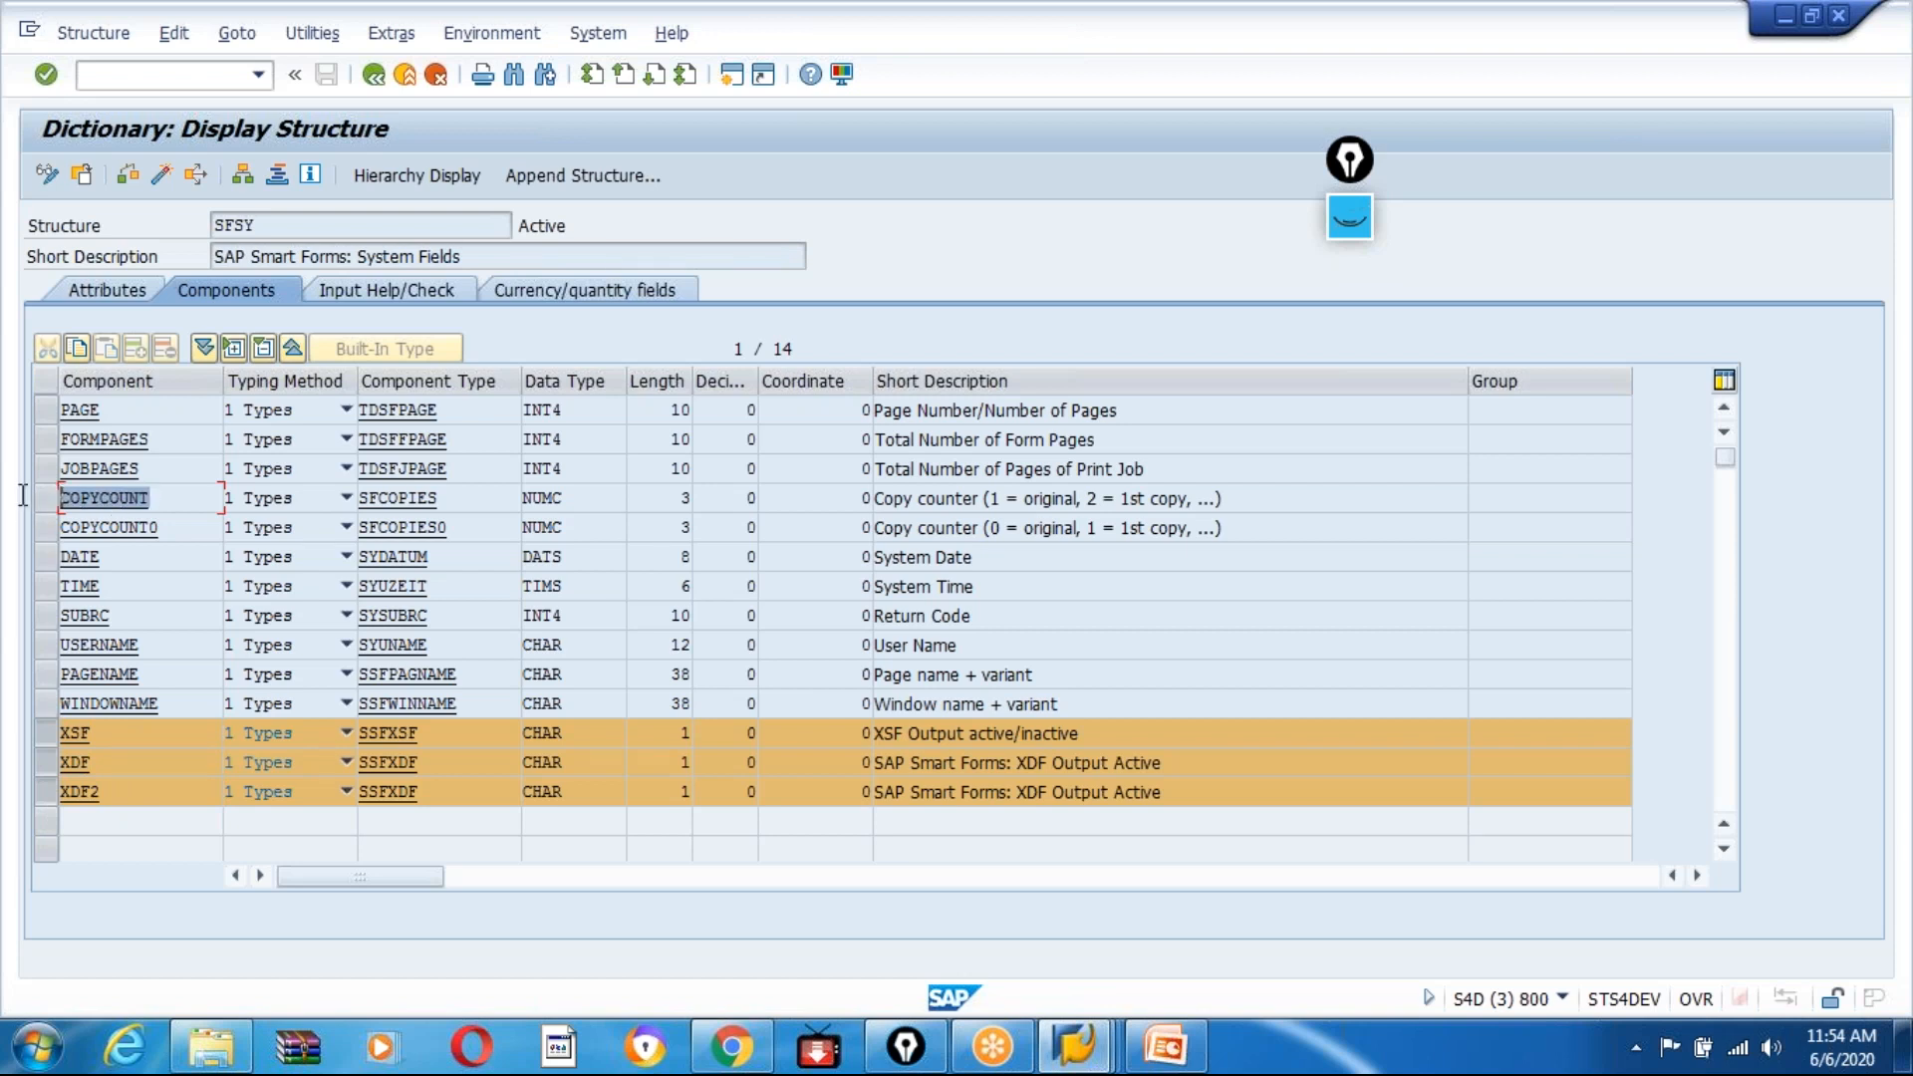
drag(172, 497, 24, 499)
drag(168, 495, 24, 500)
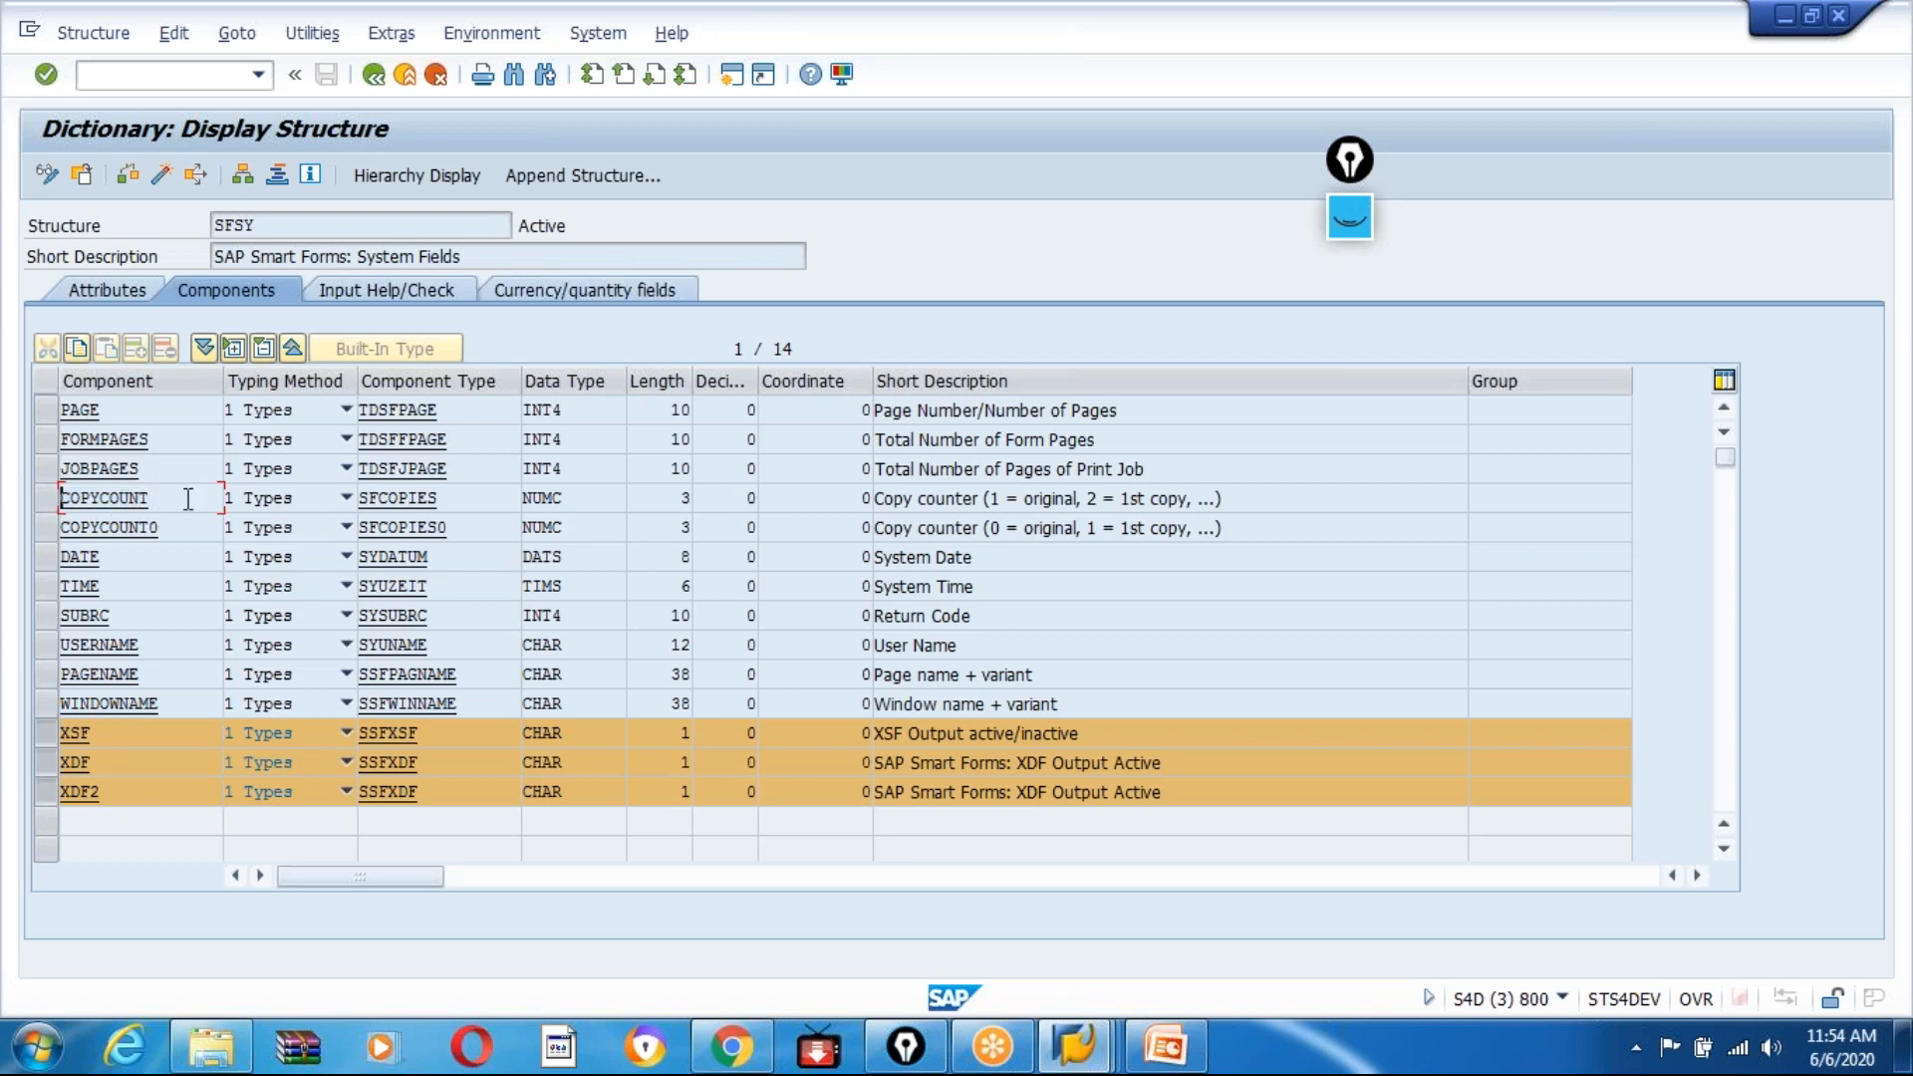
drag(163, 498, 23, 502)
drag(154, 490, 22, 503)
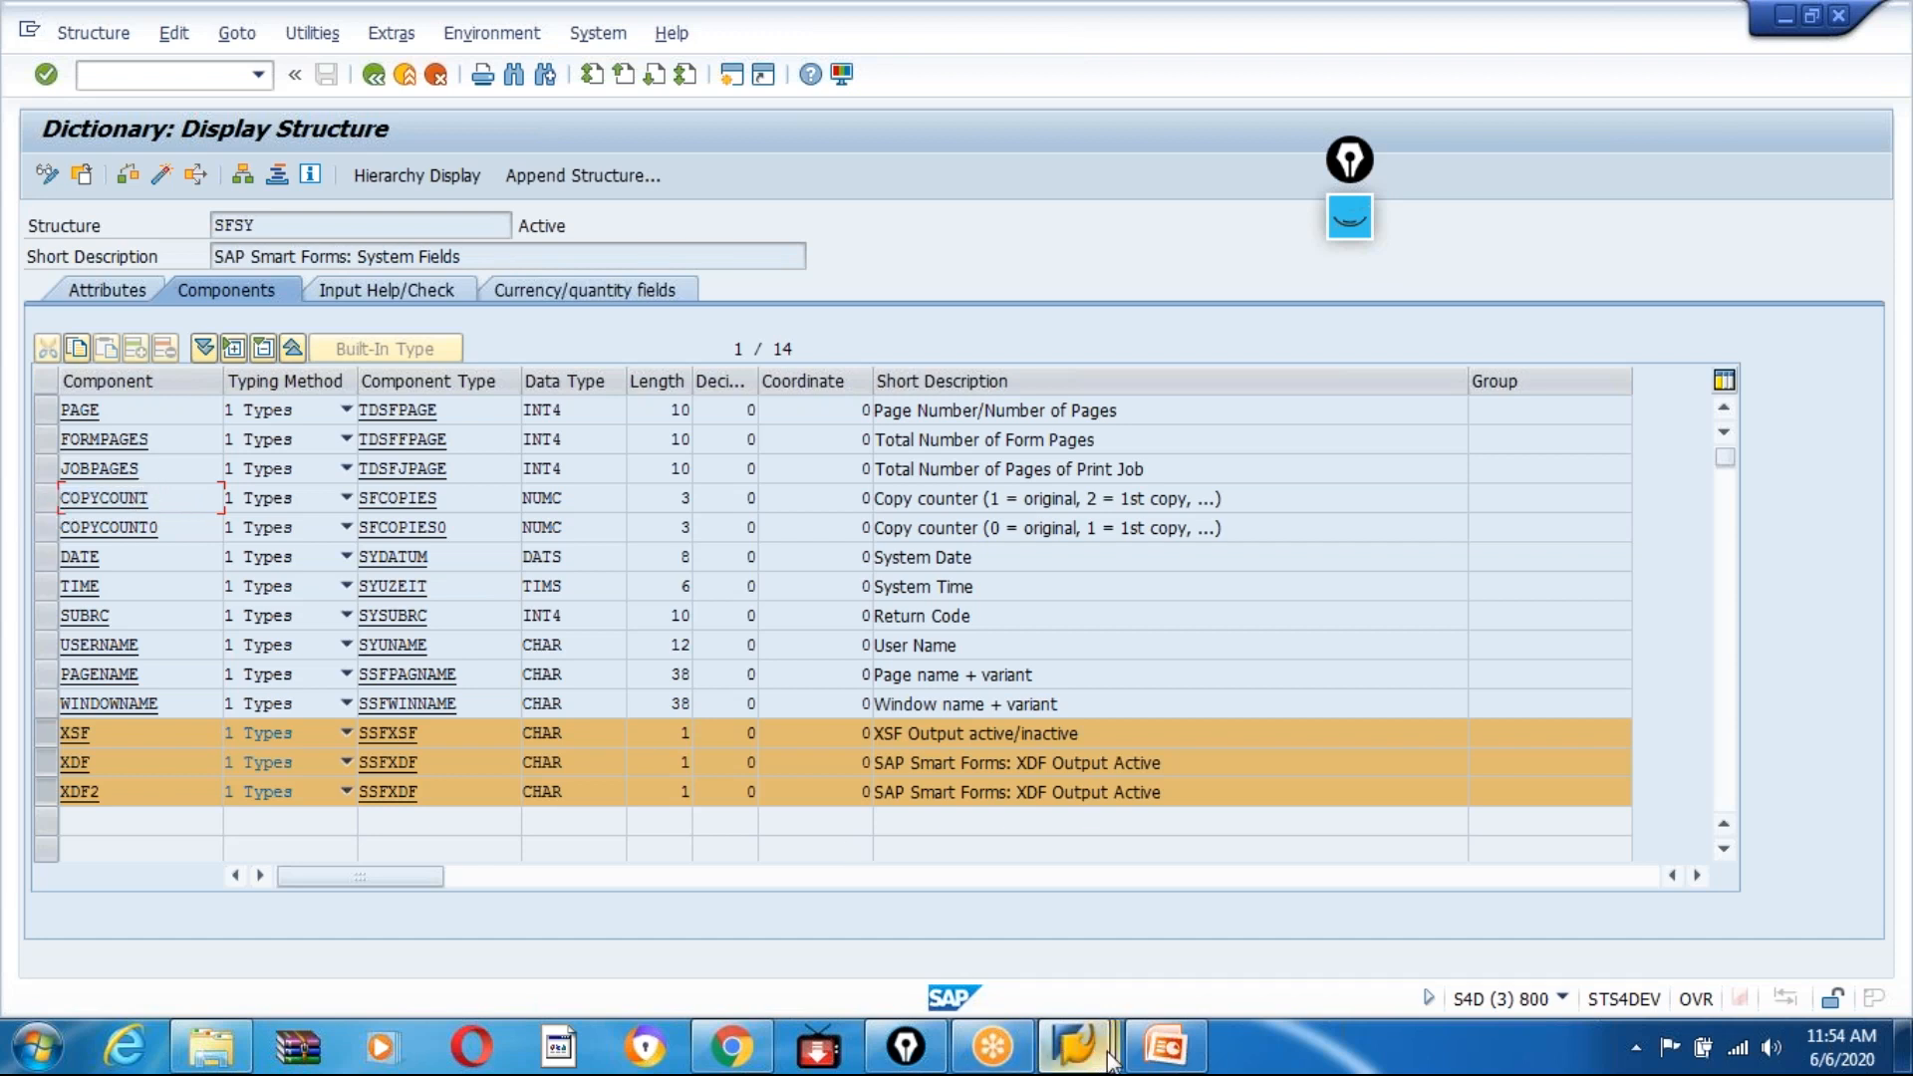
Step: Switch to the Form Builder and complete the %TEXT3 output condition so SFSY-COPYCOUNT equals the single value 1
click(1077, 1046)
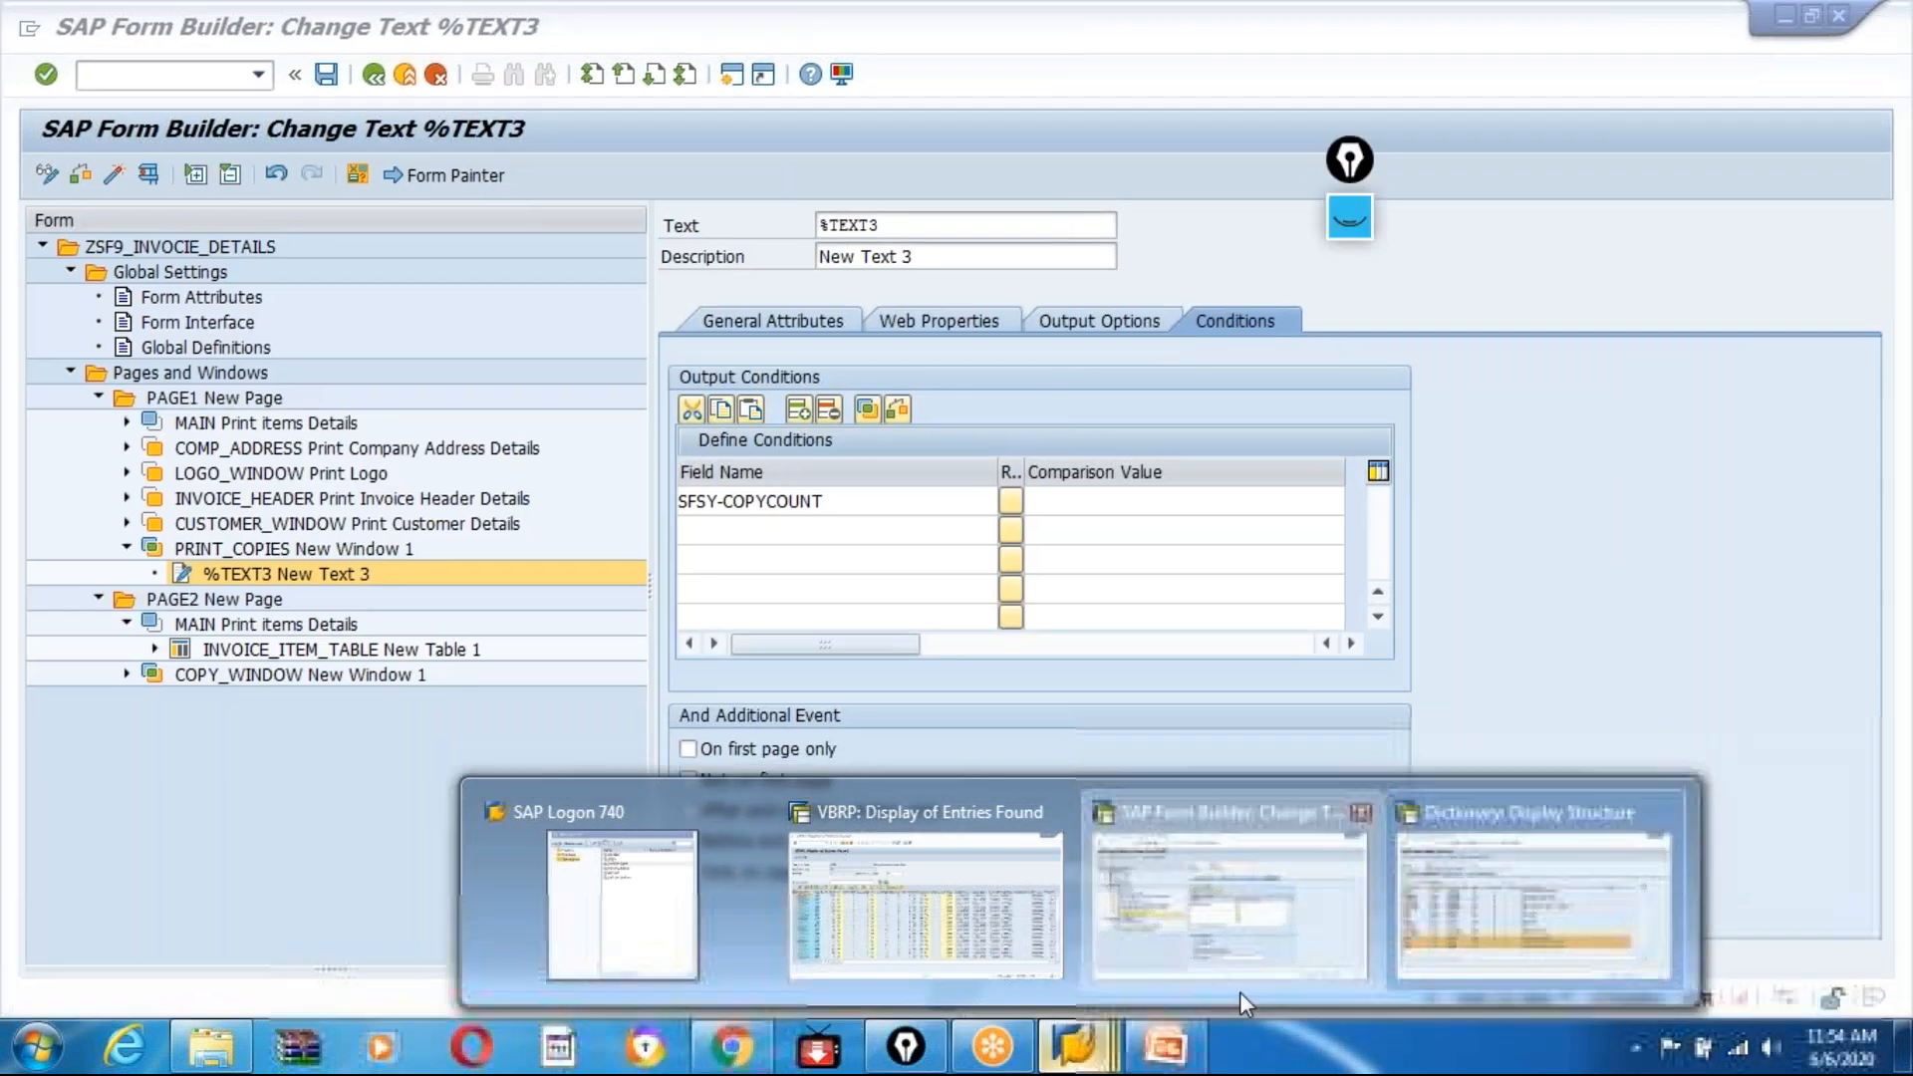
click(1337, 891)
click(1009, 501)
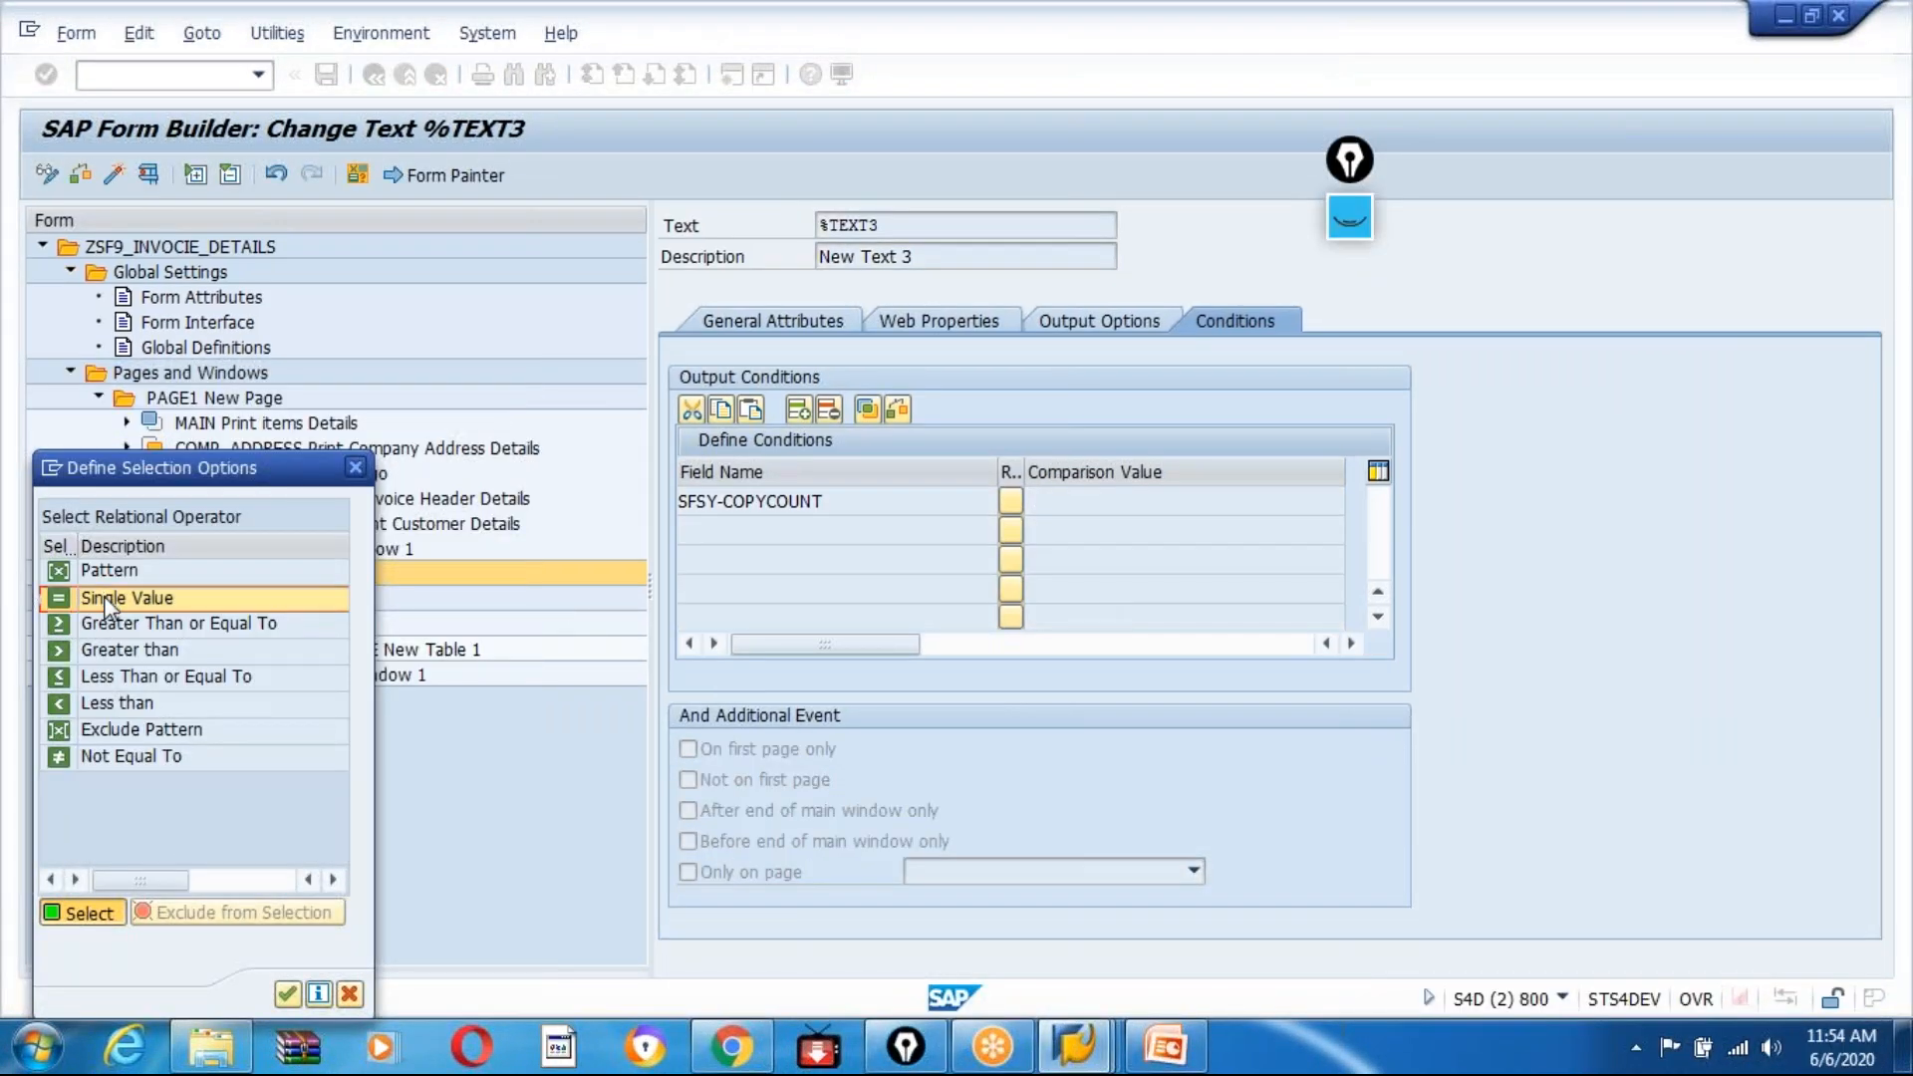
double_click(103, 596)
click(1086, 499)
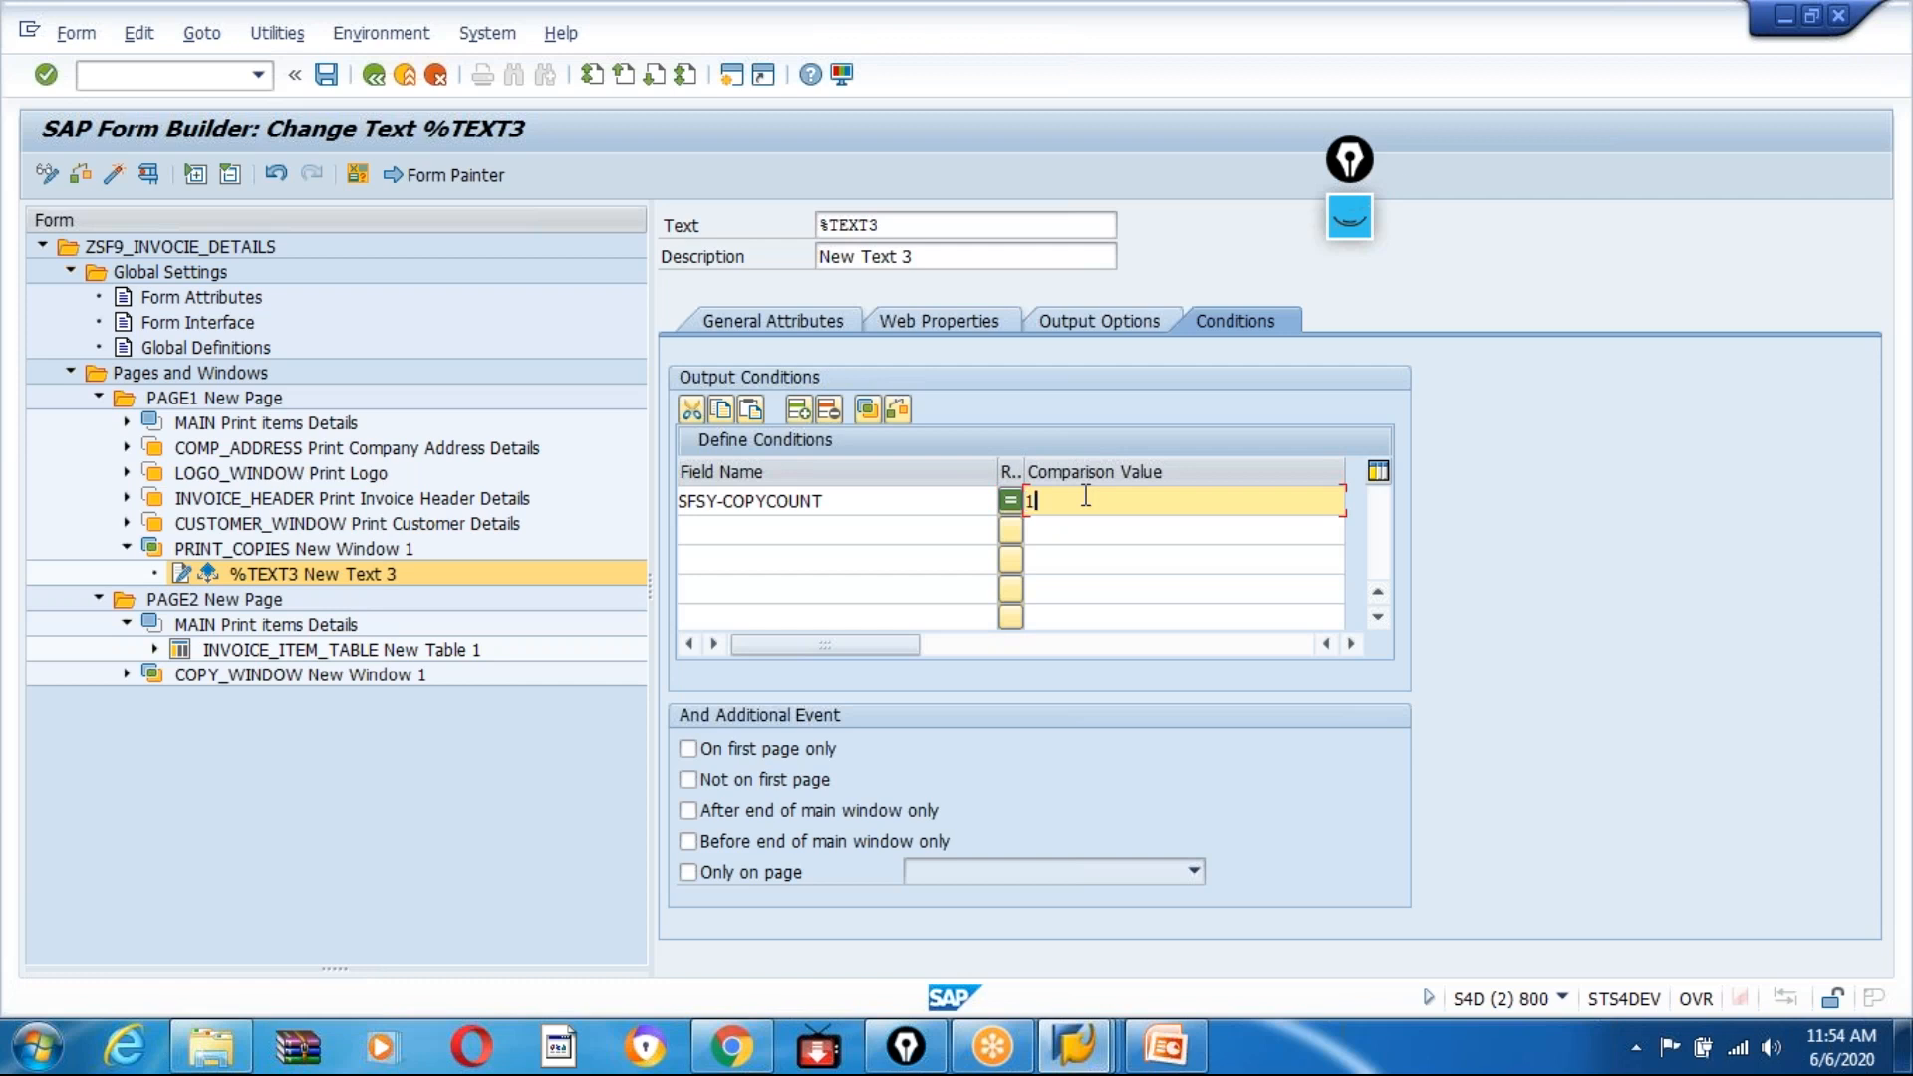
click(210, 582)
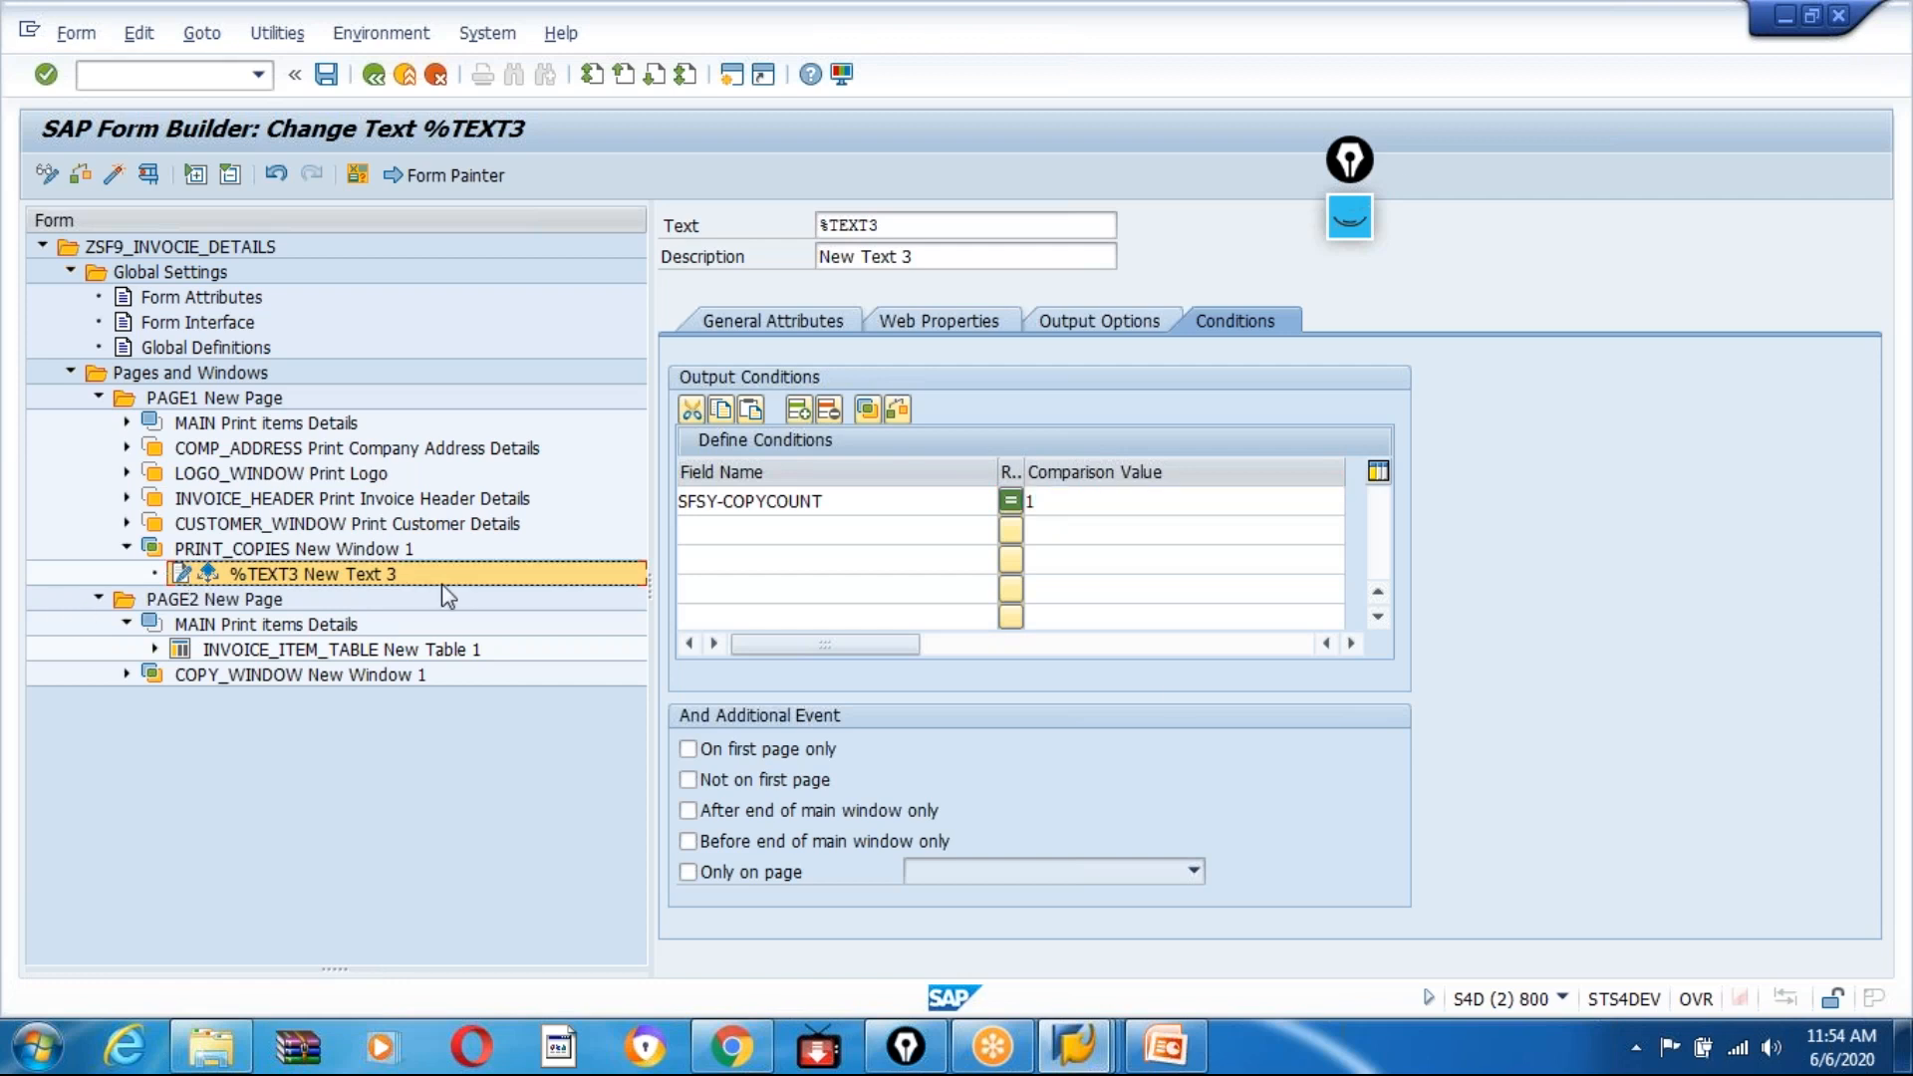
Step: Open the content of the %TEXT3 text element in the full-screen editor and change to the line editor
click(738, 335)
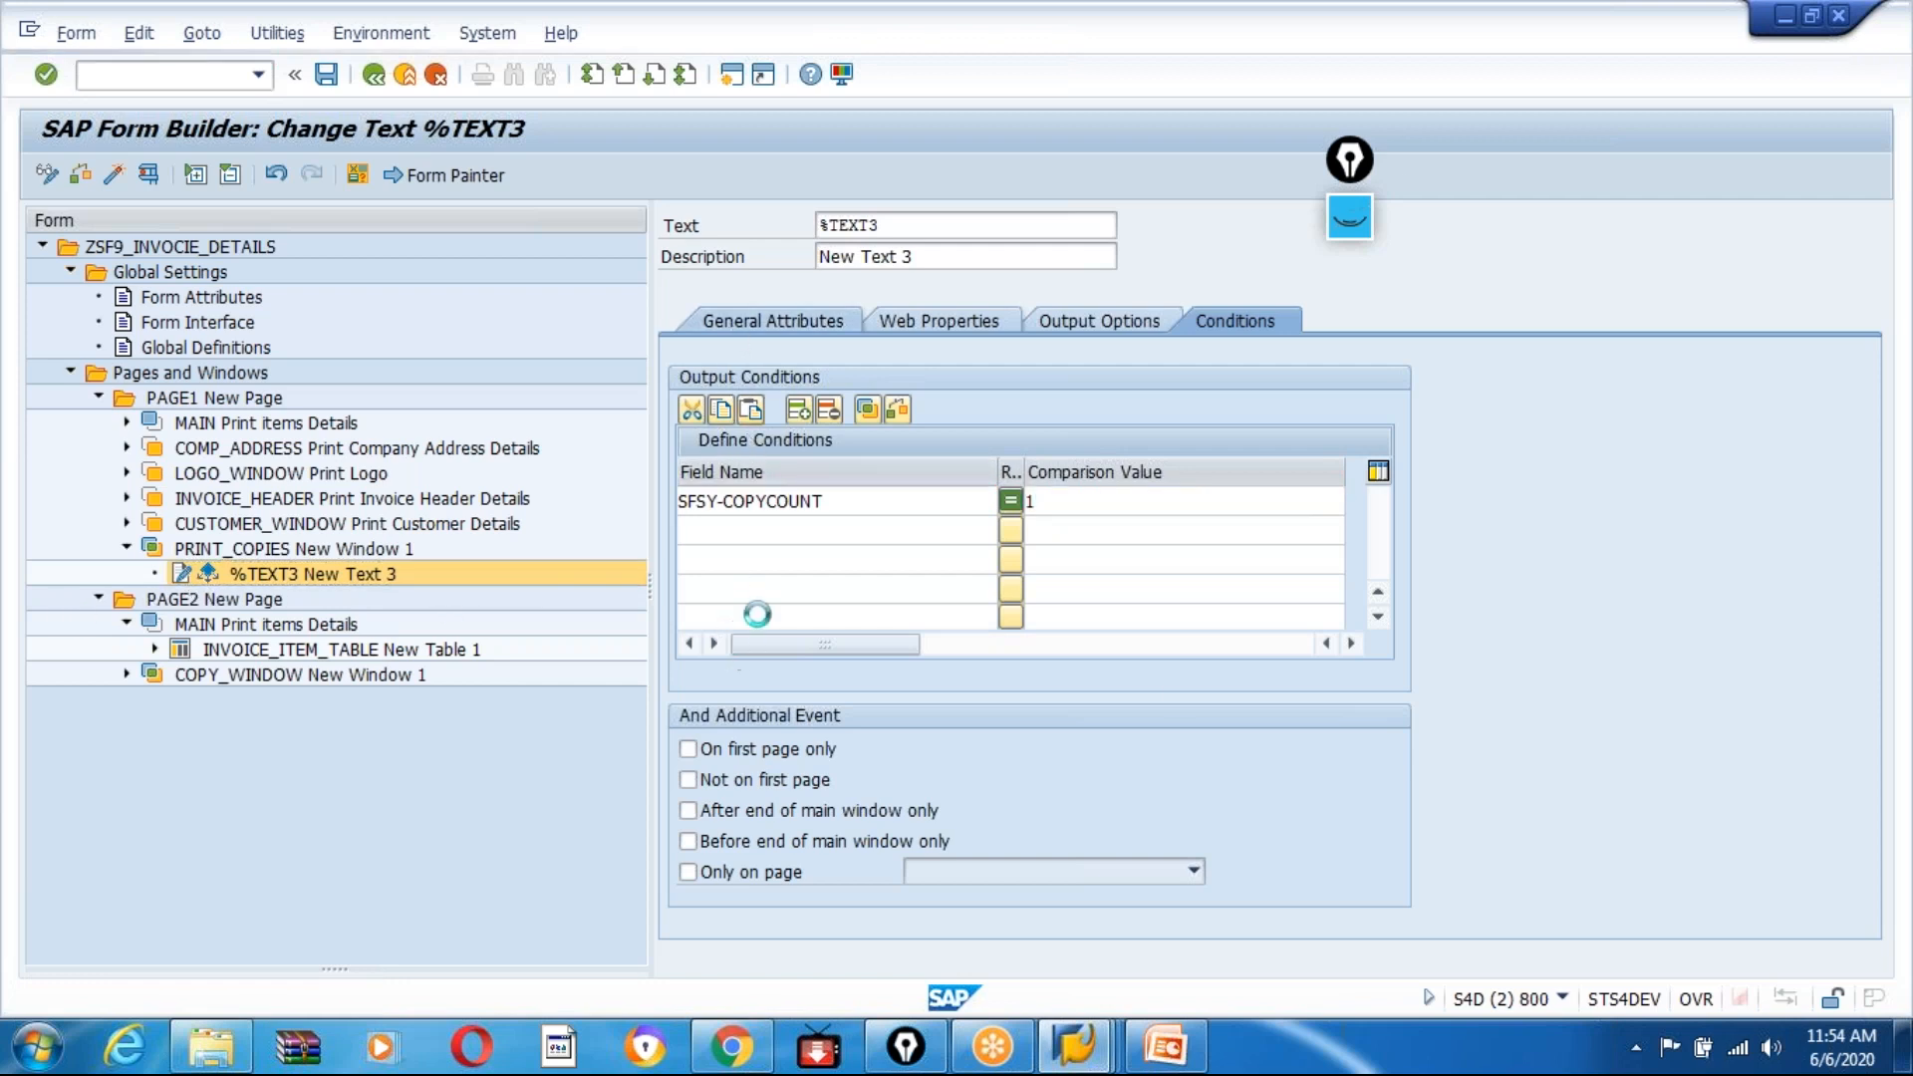
click(685, 473)
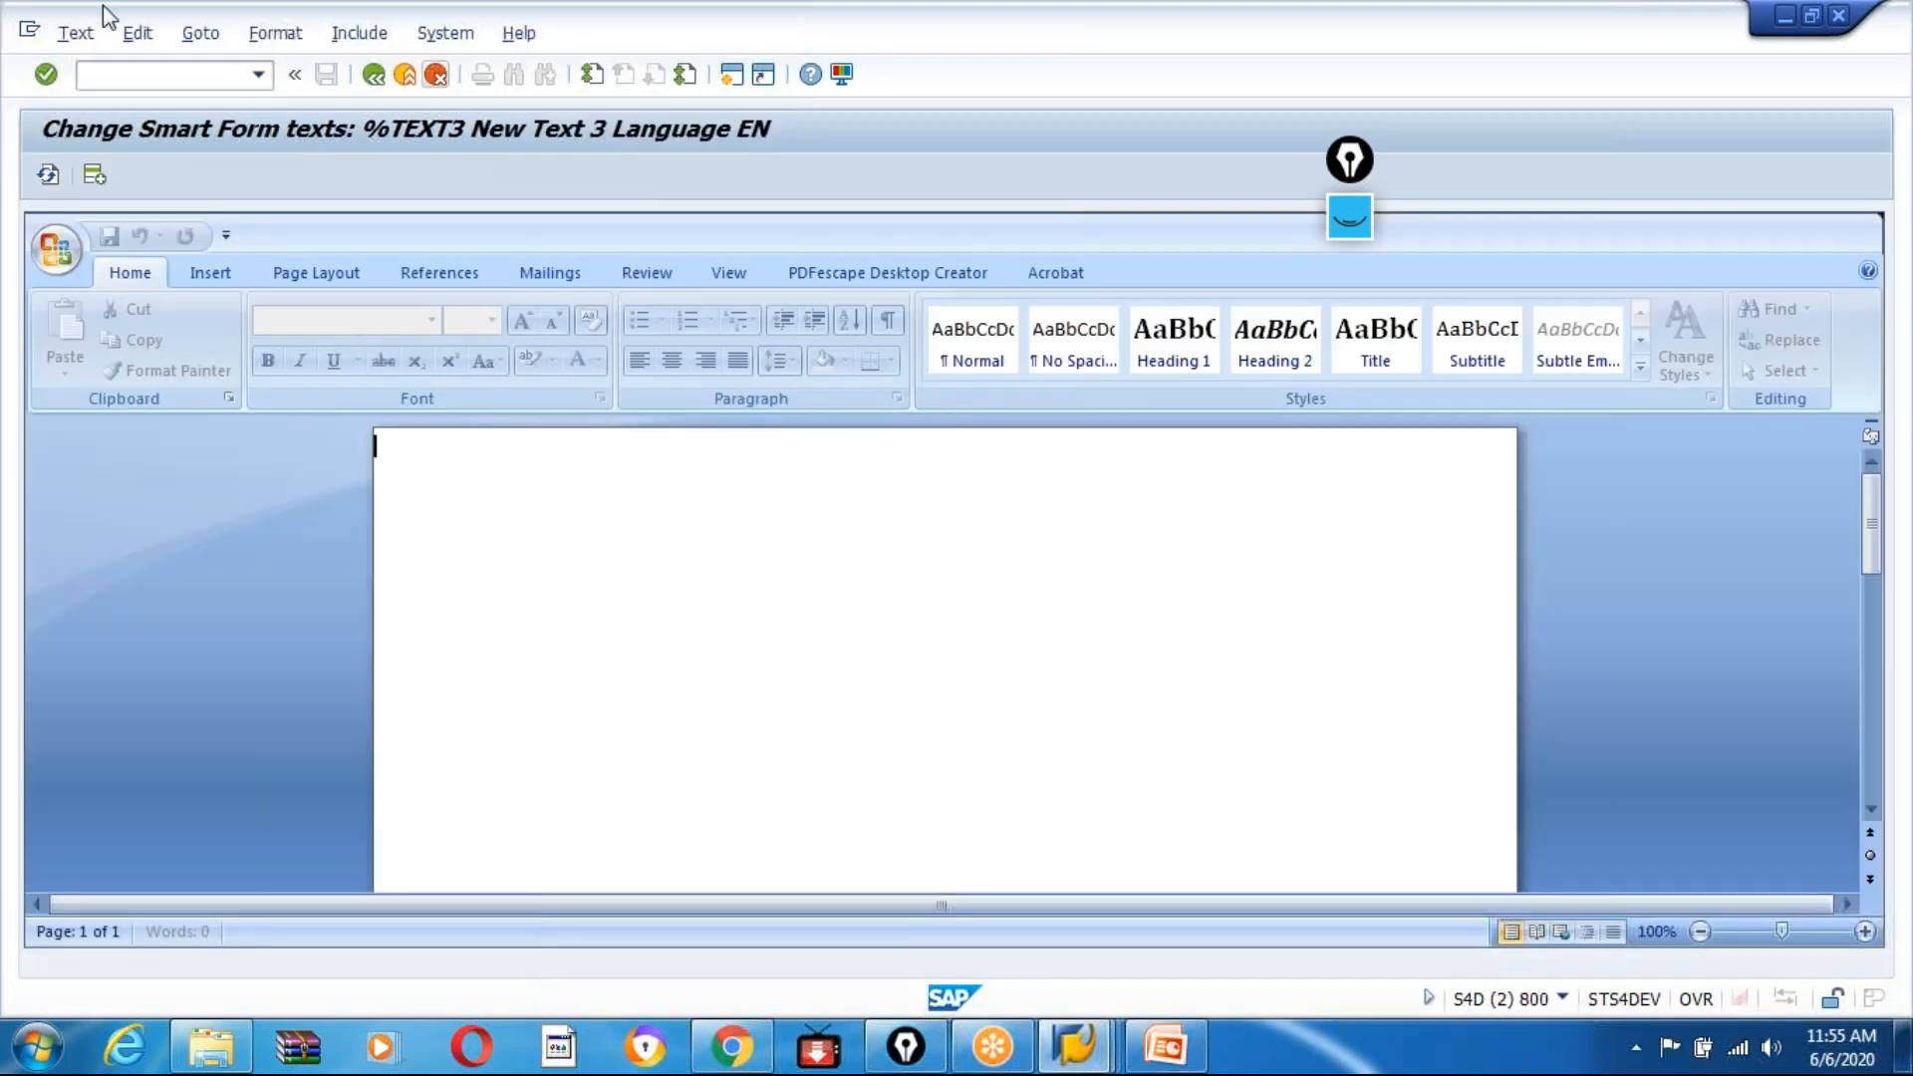
click(200, 32)
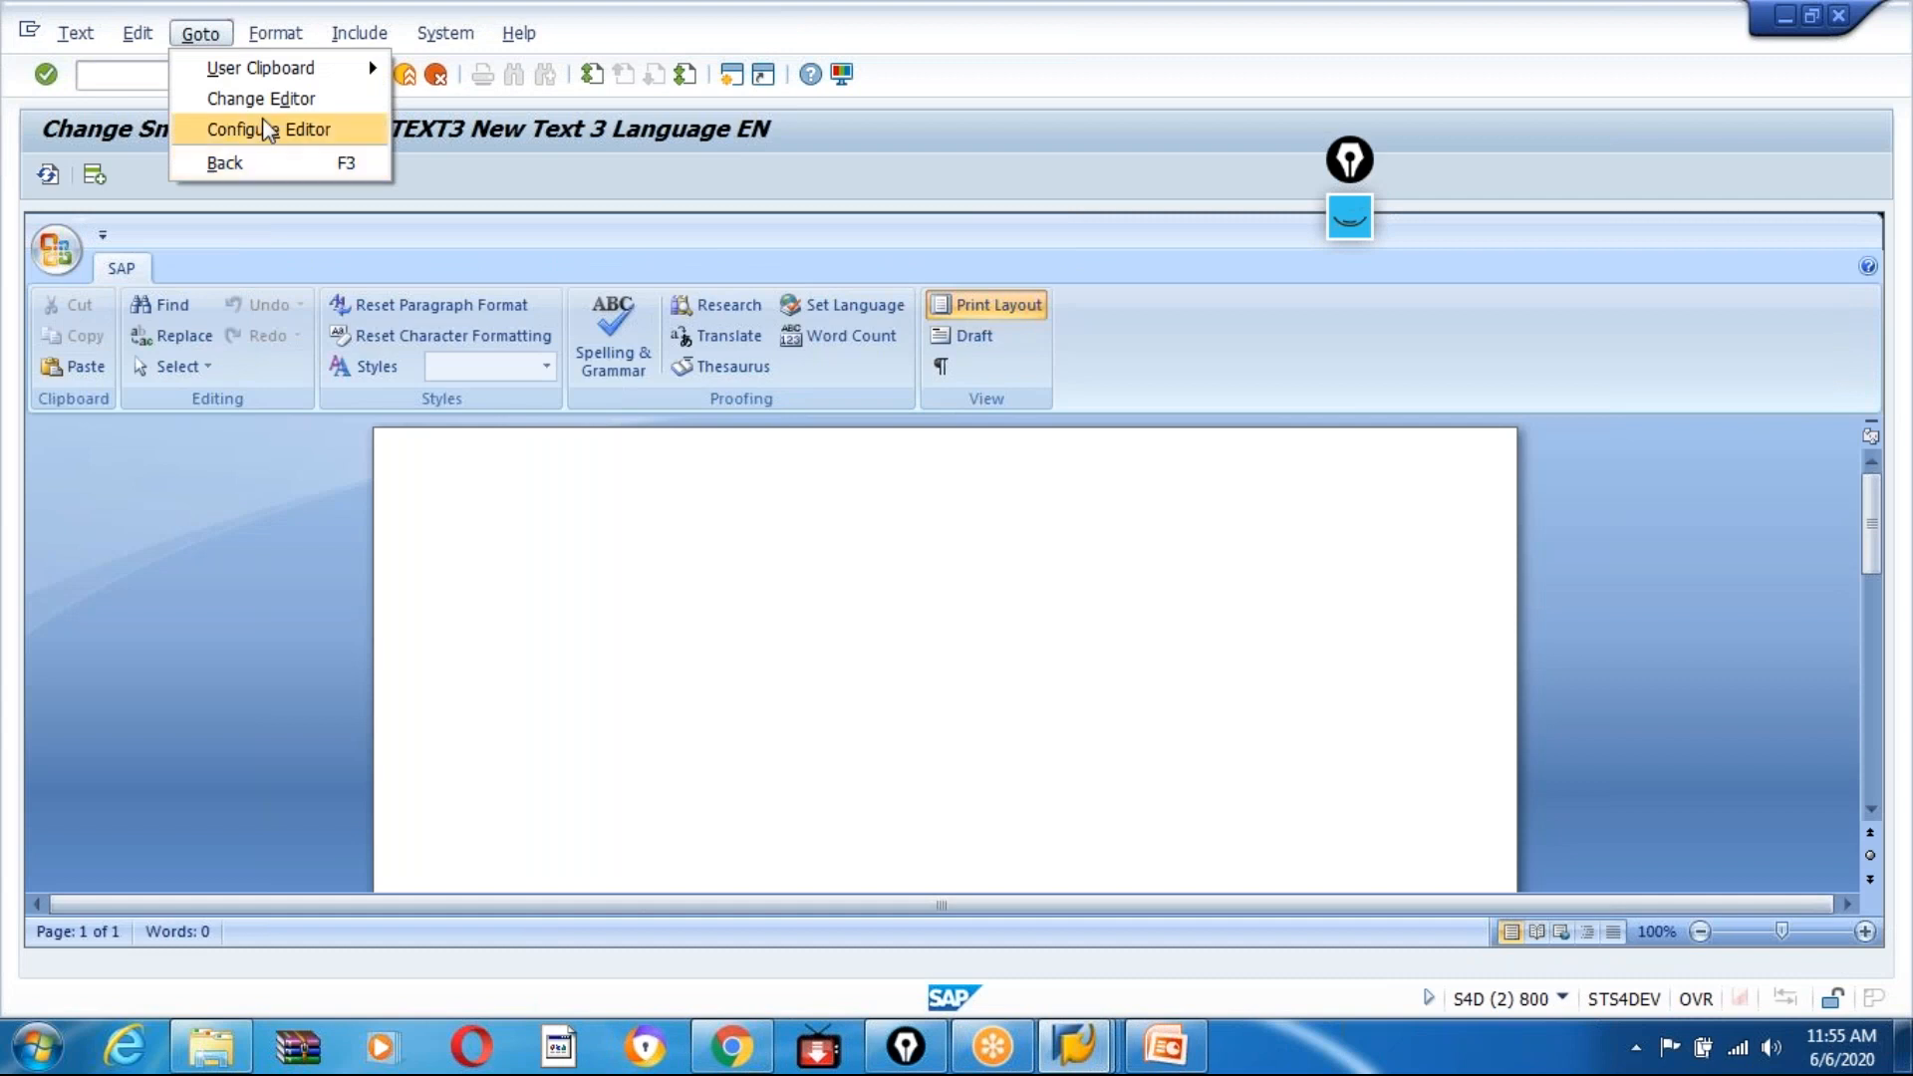
click(261, 98)
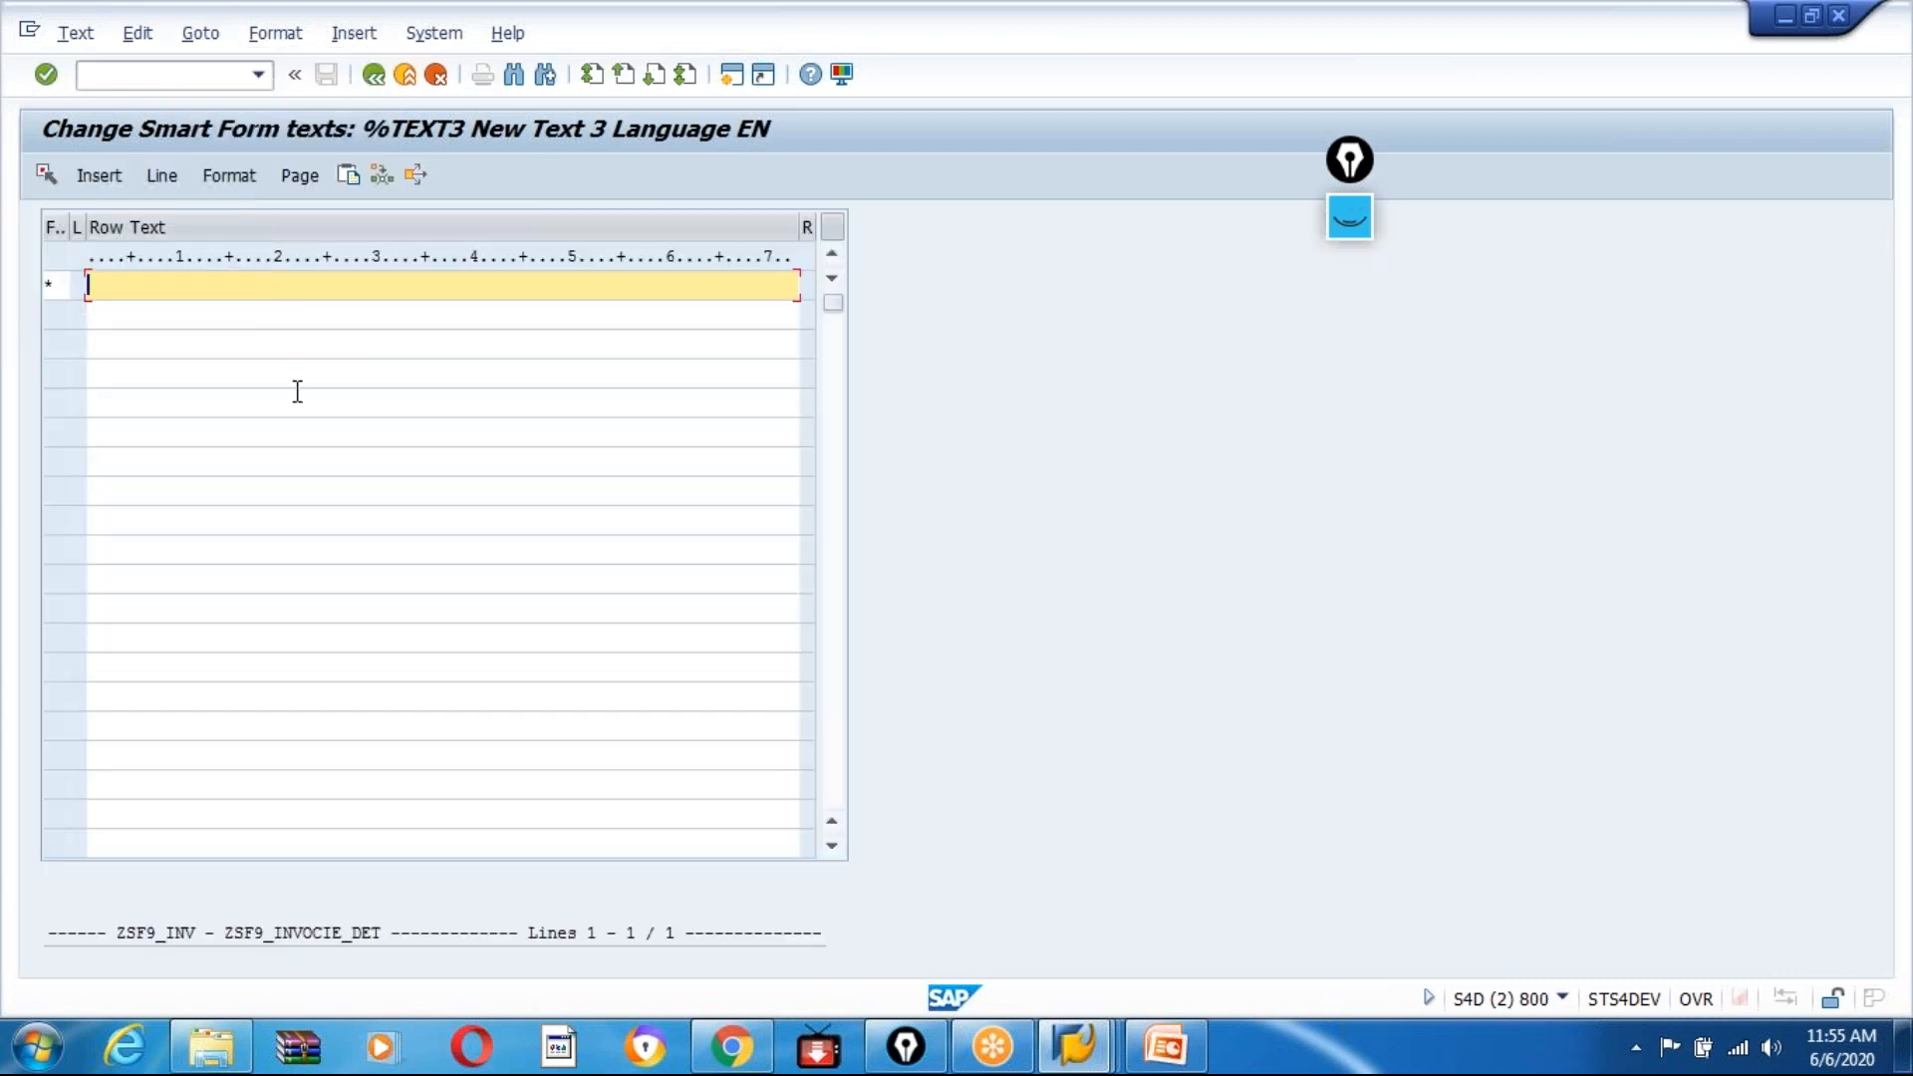
Step: Enter the text line "<B1> Original </>" with paragraph format p2 and return to the form
click(60, 285)
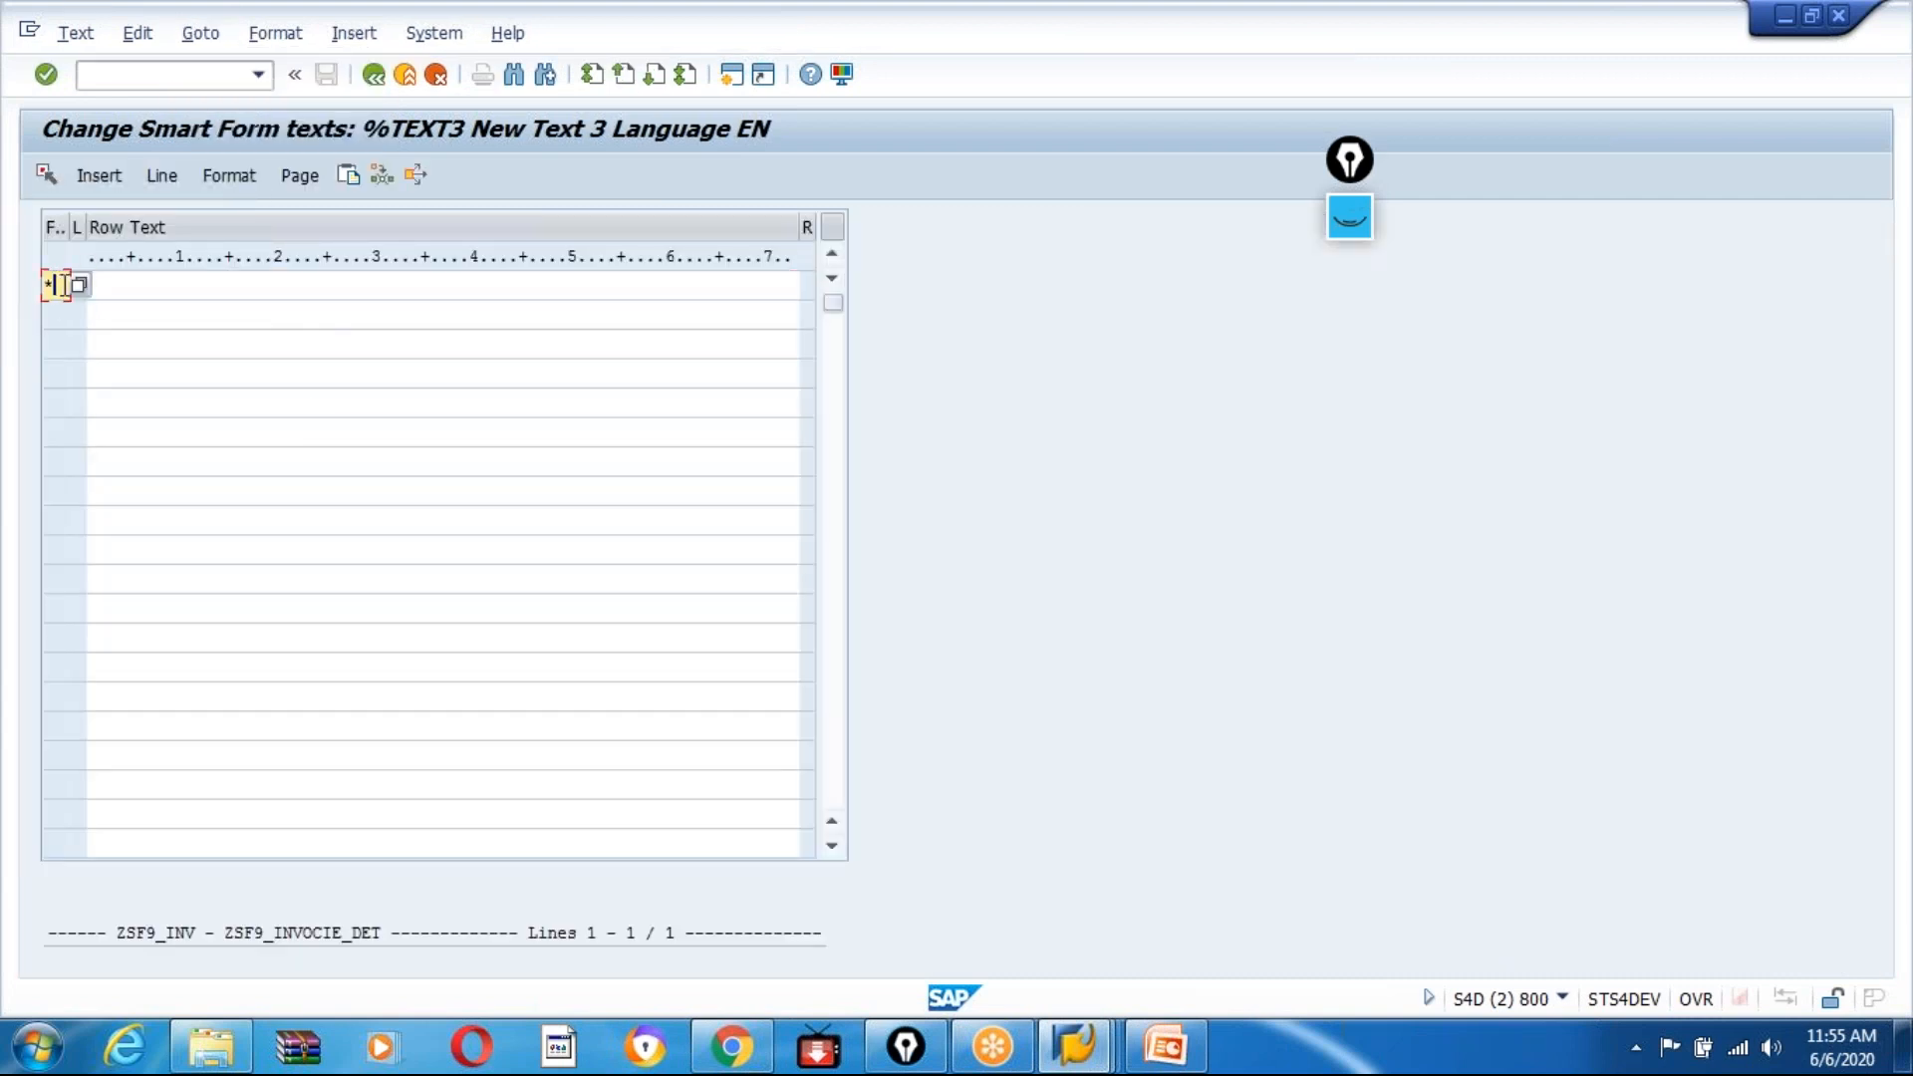
text(p2)
key(Tab)
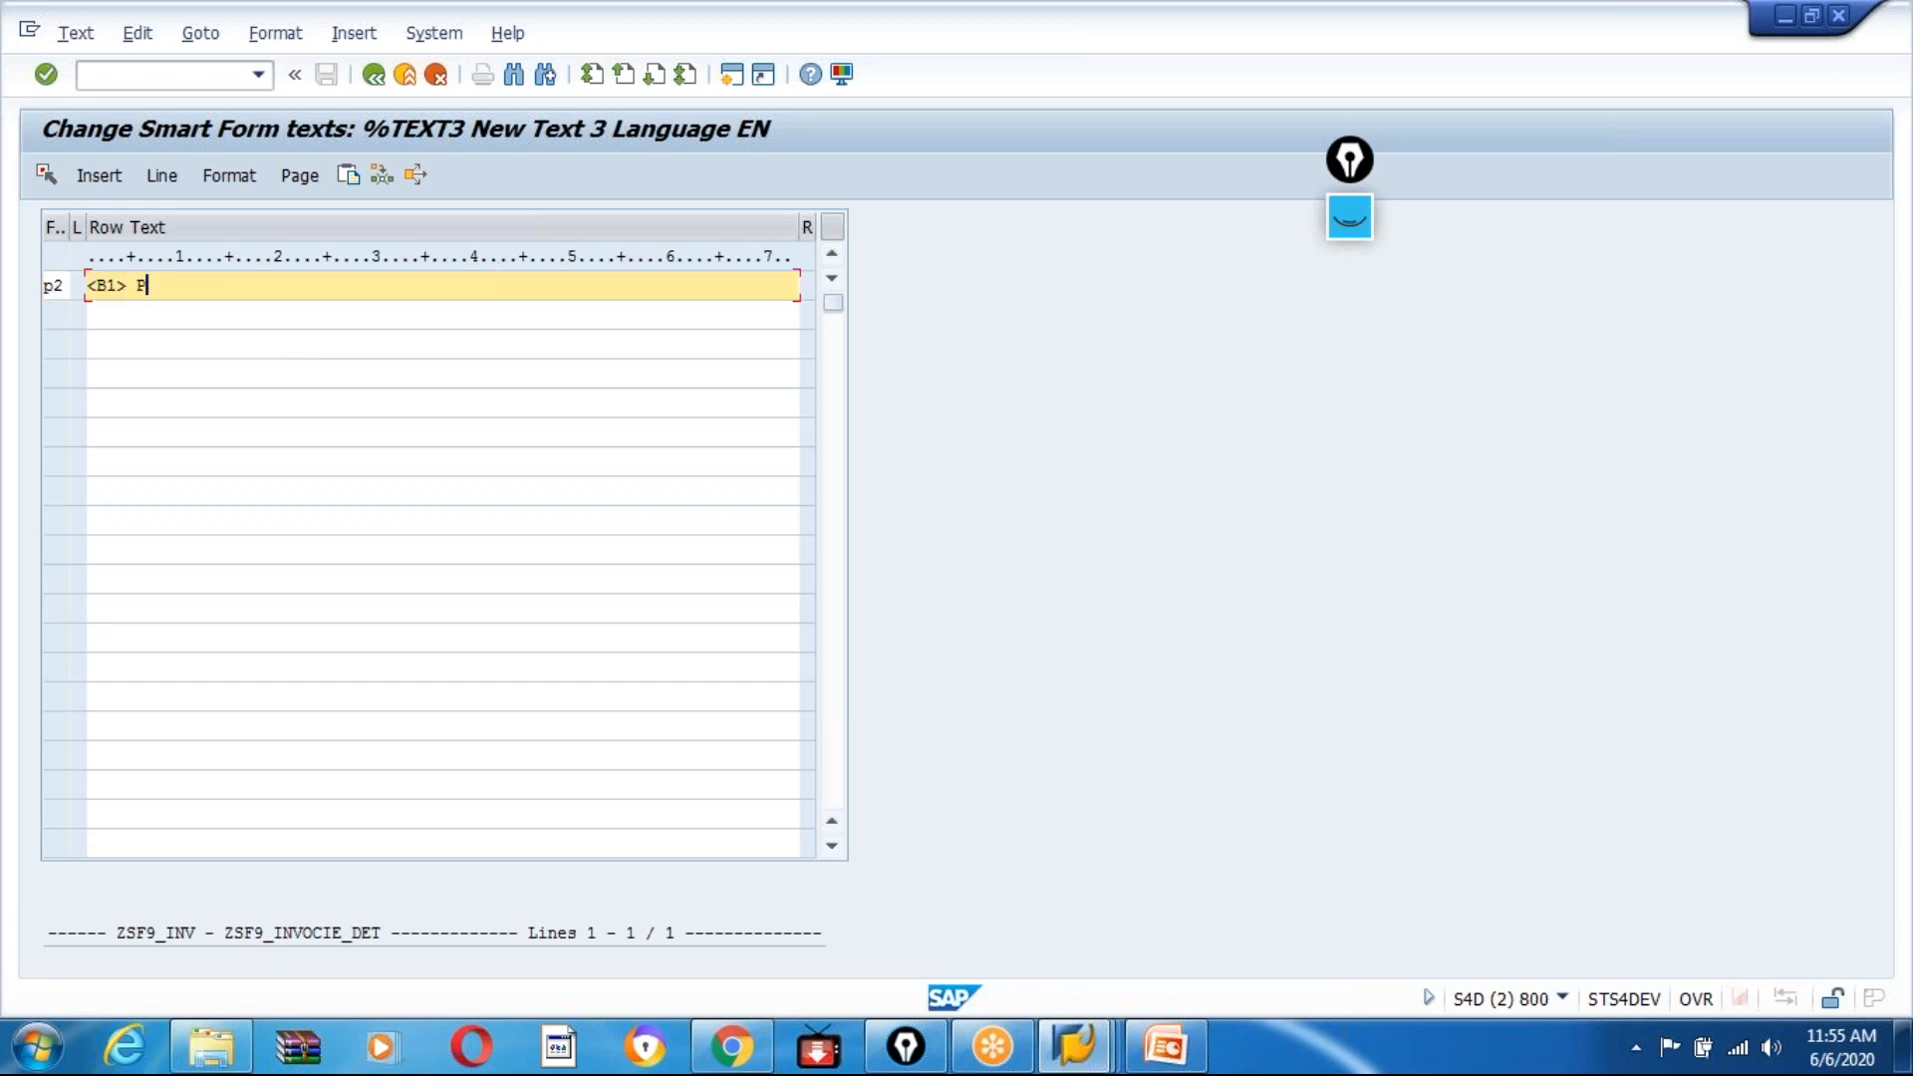
text(Peiginal)
key(BackSpace)
key(BackSpace)
key(BackSpace)
key(BackSpace)
key(BackSpace)
key(BackSpace)
key(BackSpace)
text(rigin)
click(372, 76)
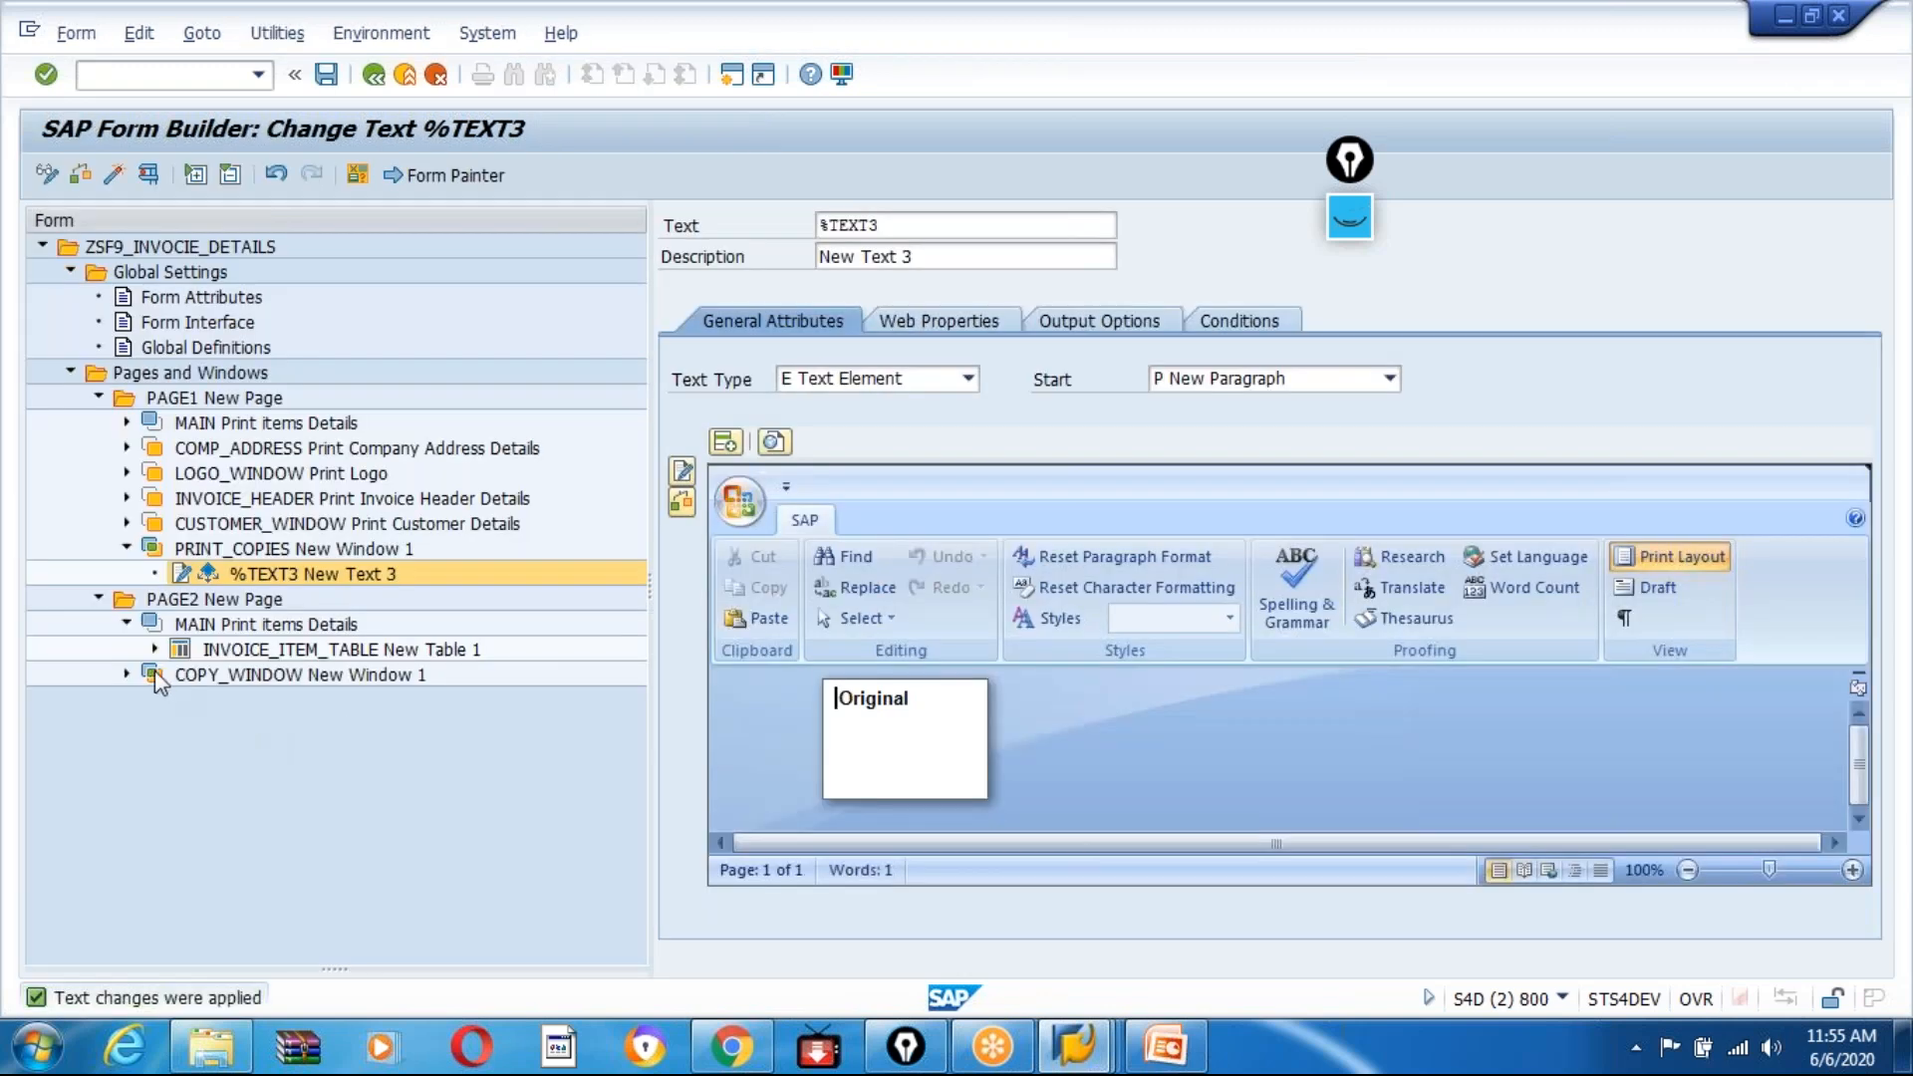
Step: Copy the %TEXT3 node from the PRINT_COPIES window and paste it under COPY_WINDOW on PAGE2
drag(209, 687, 209, 586)
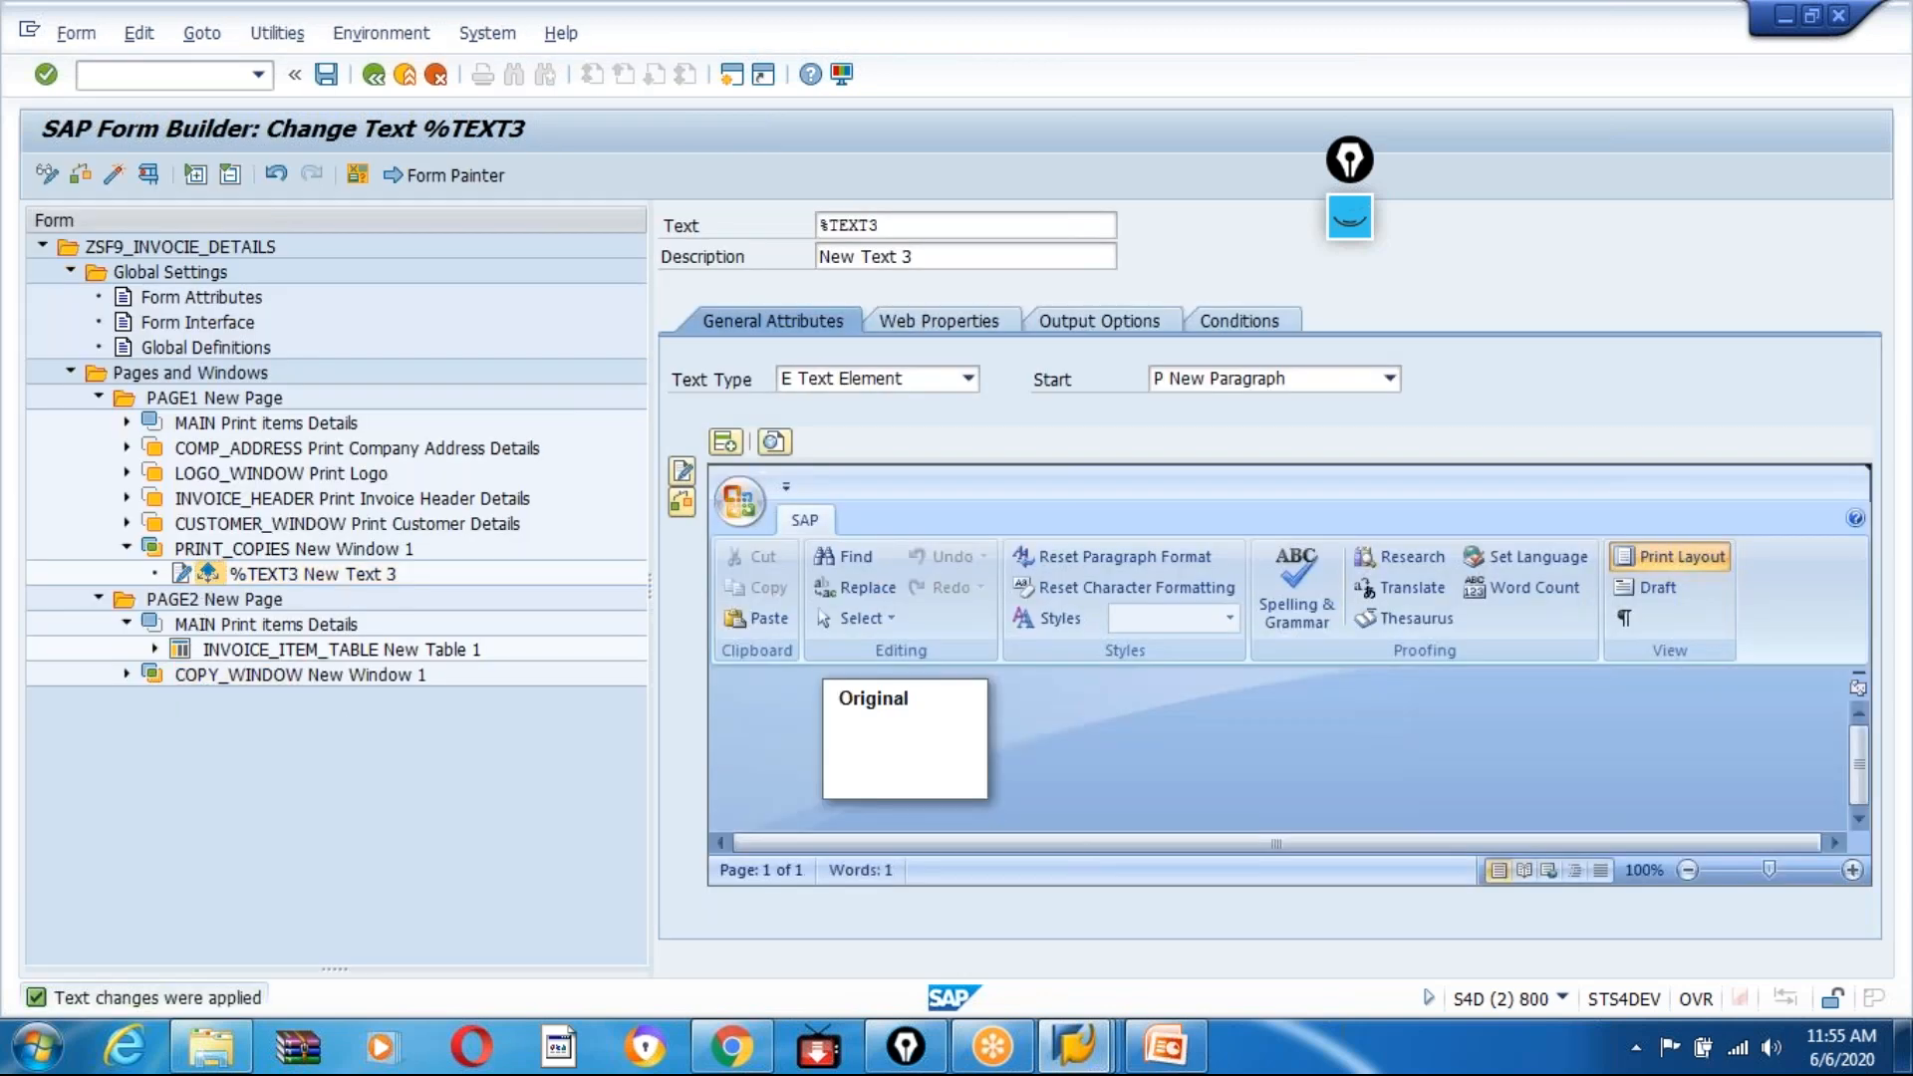
right_click(231, 576)
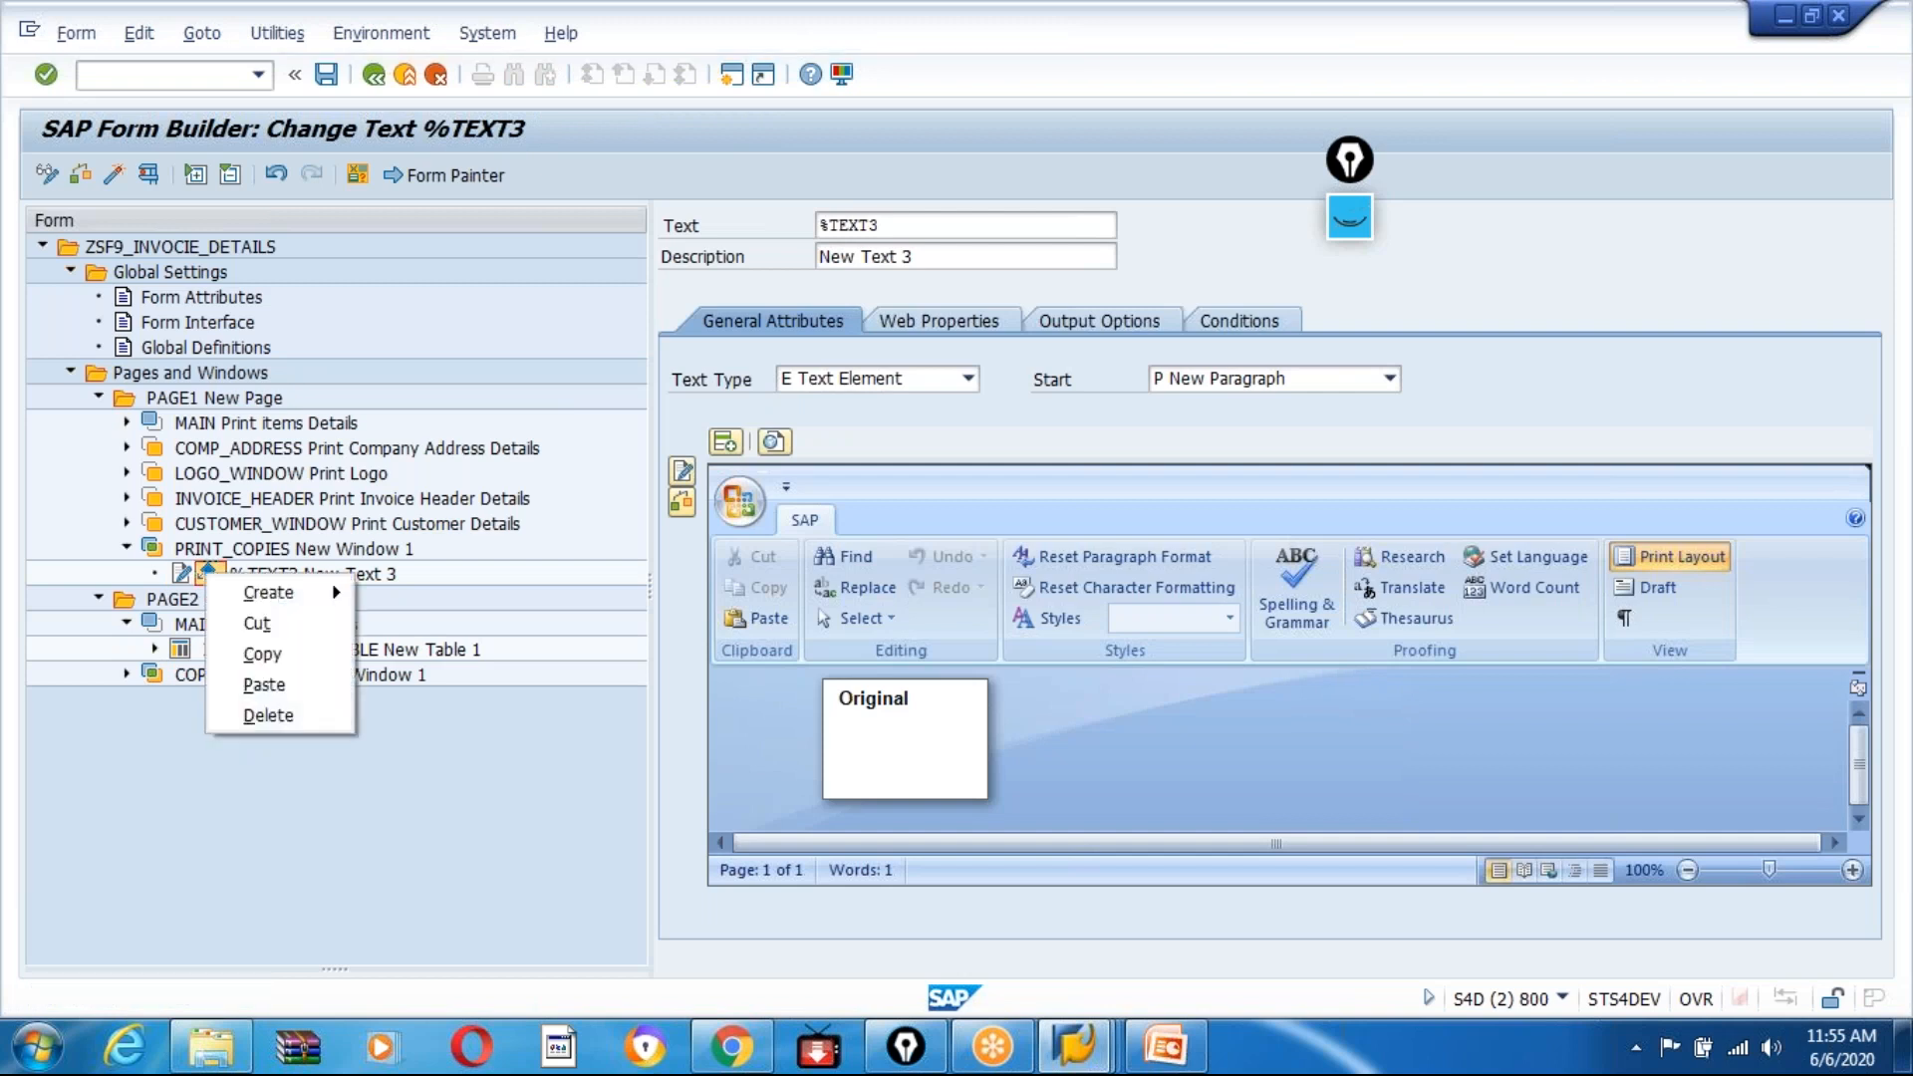
click(264, 649)
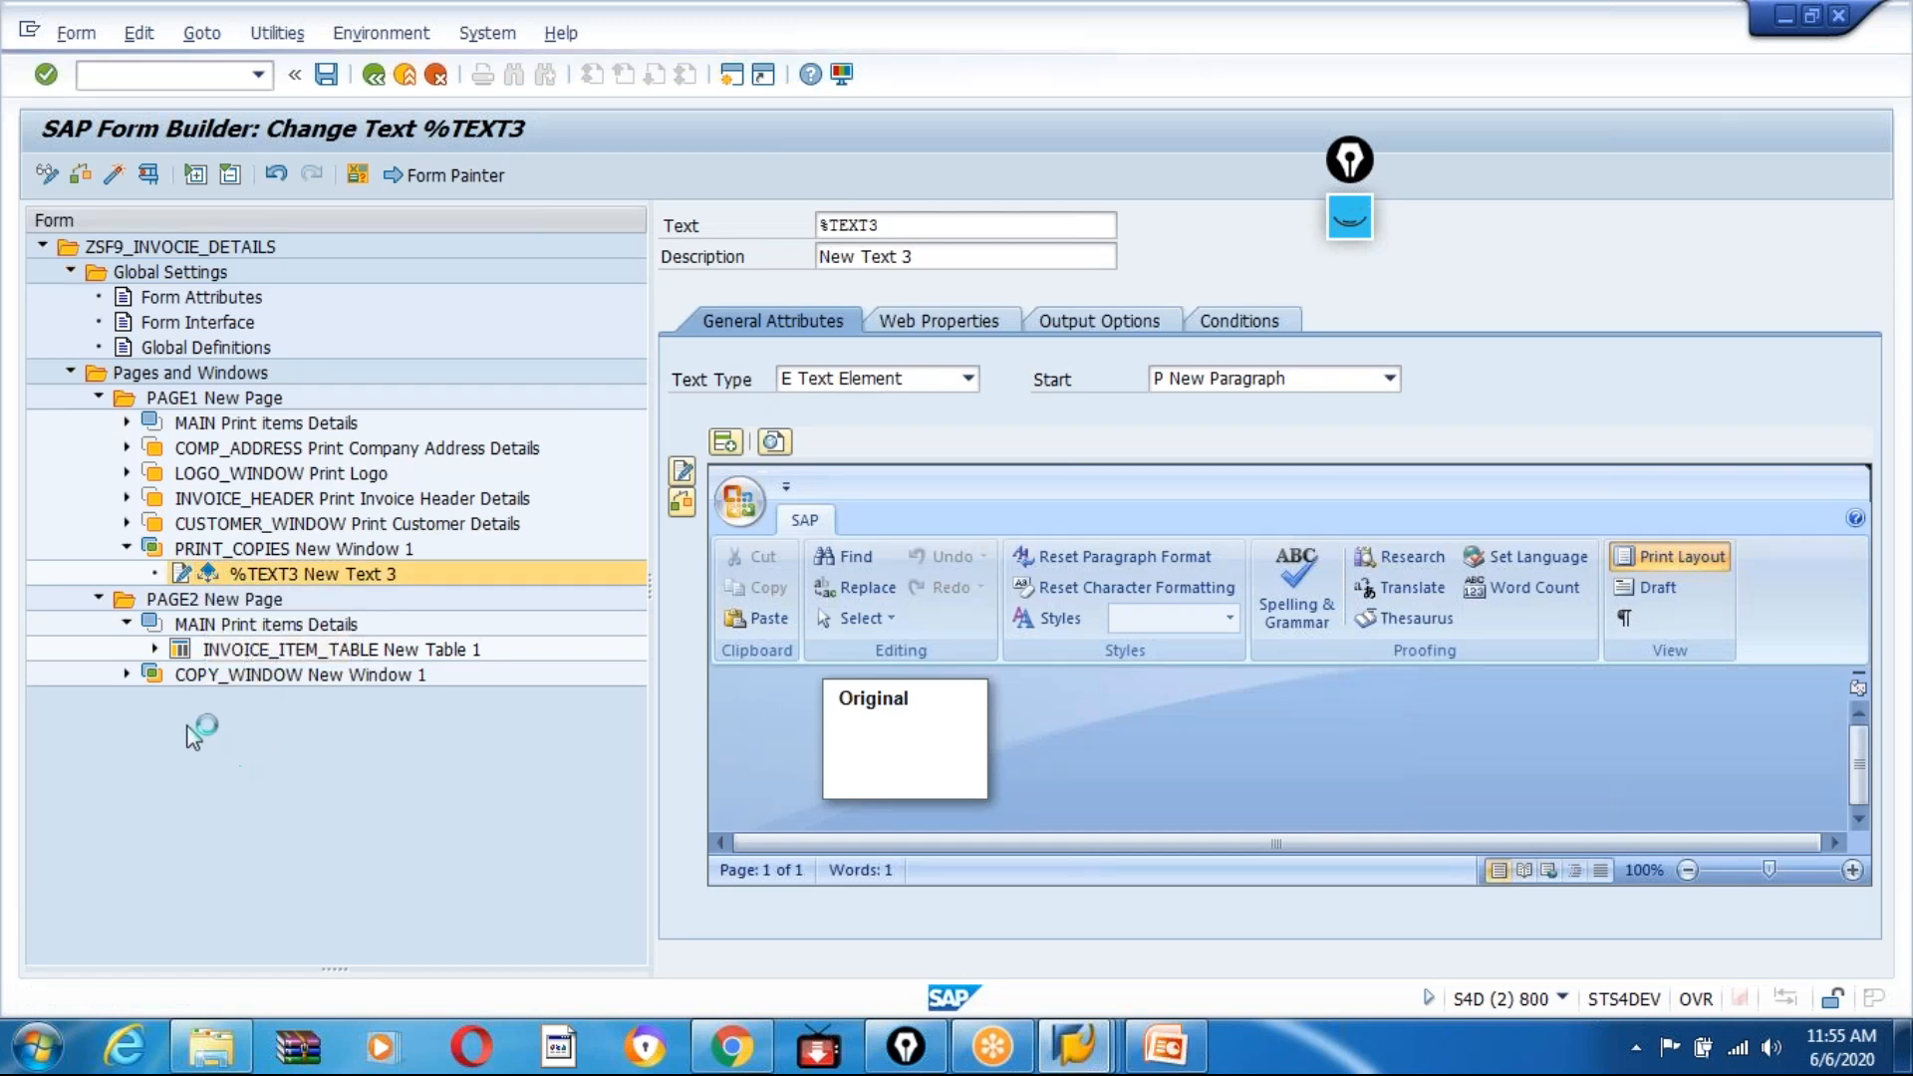
click(204, 677)
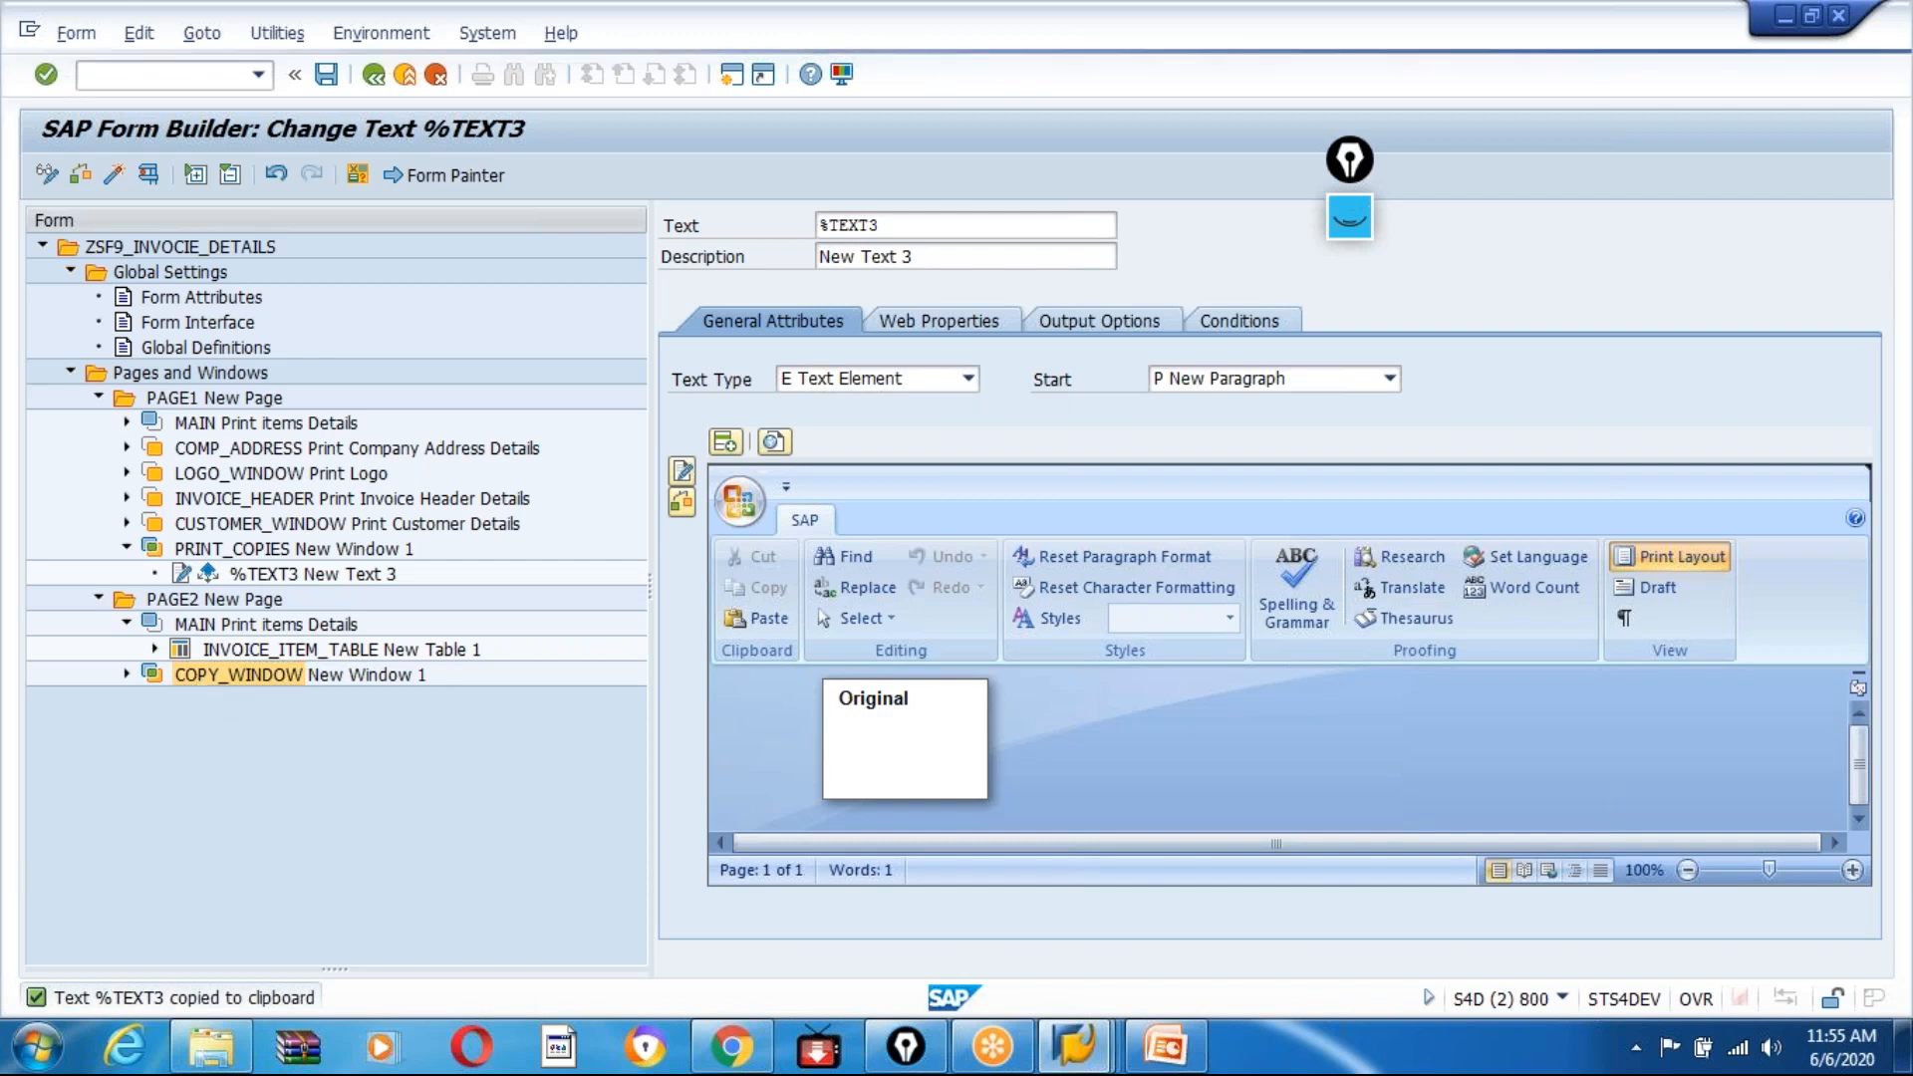
right_click(202, 678)
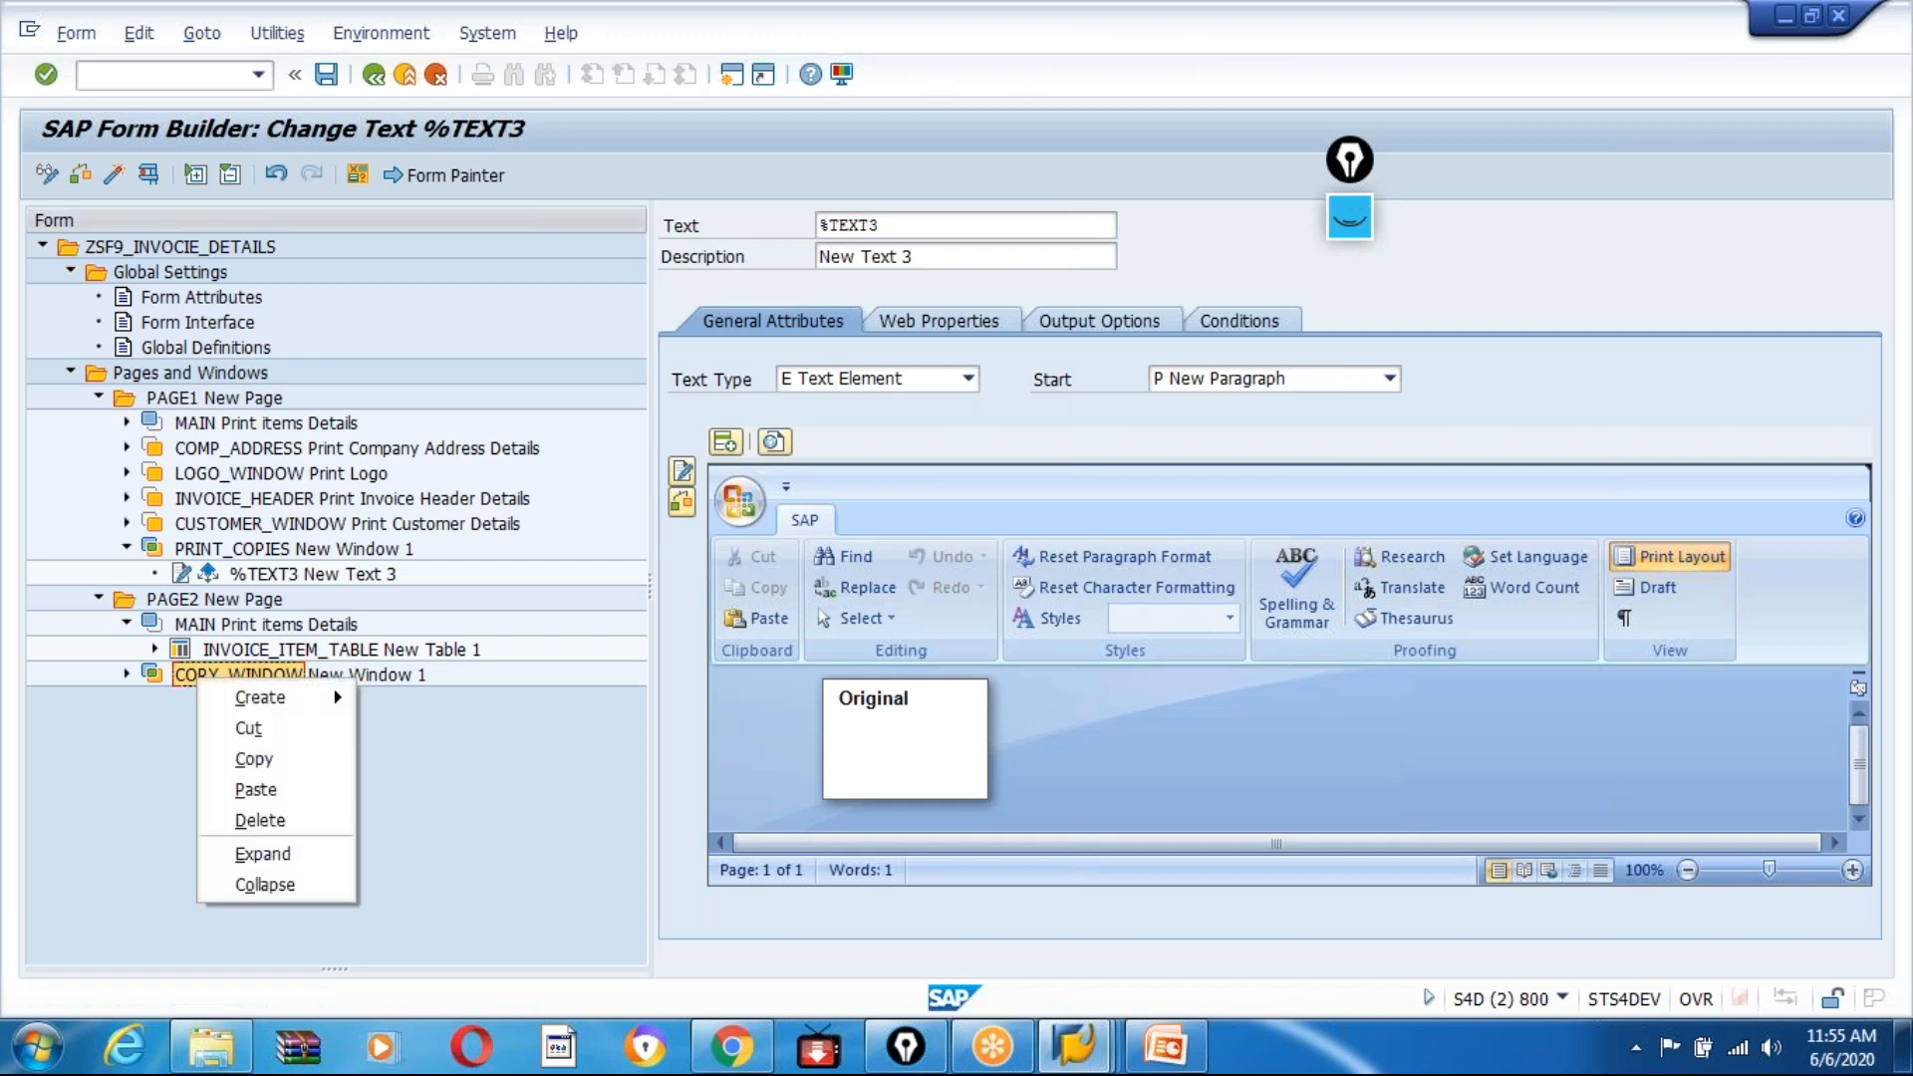
click(255, 790)
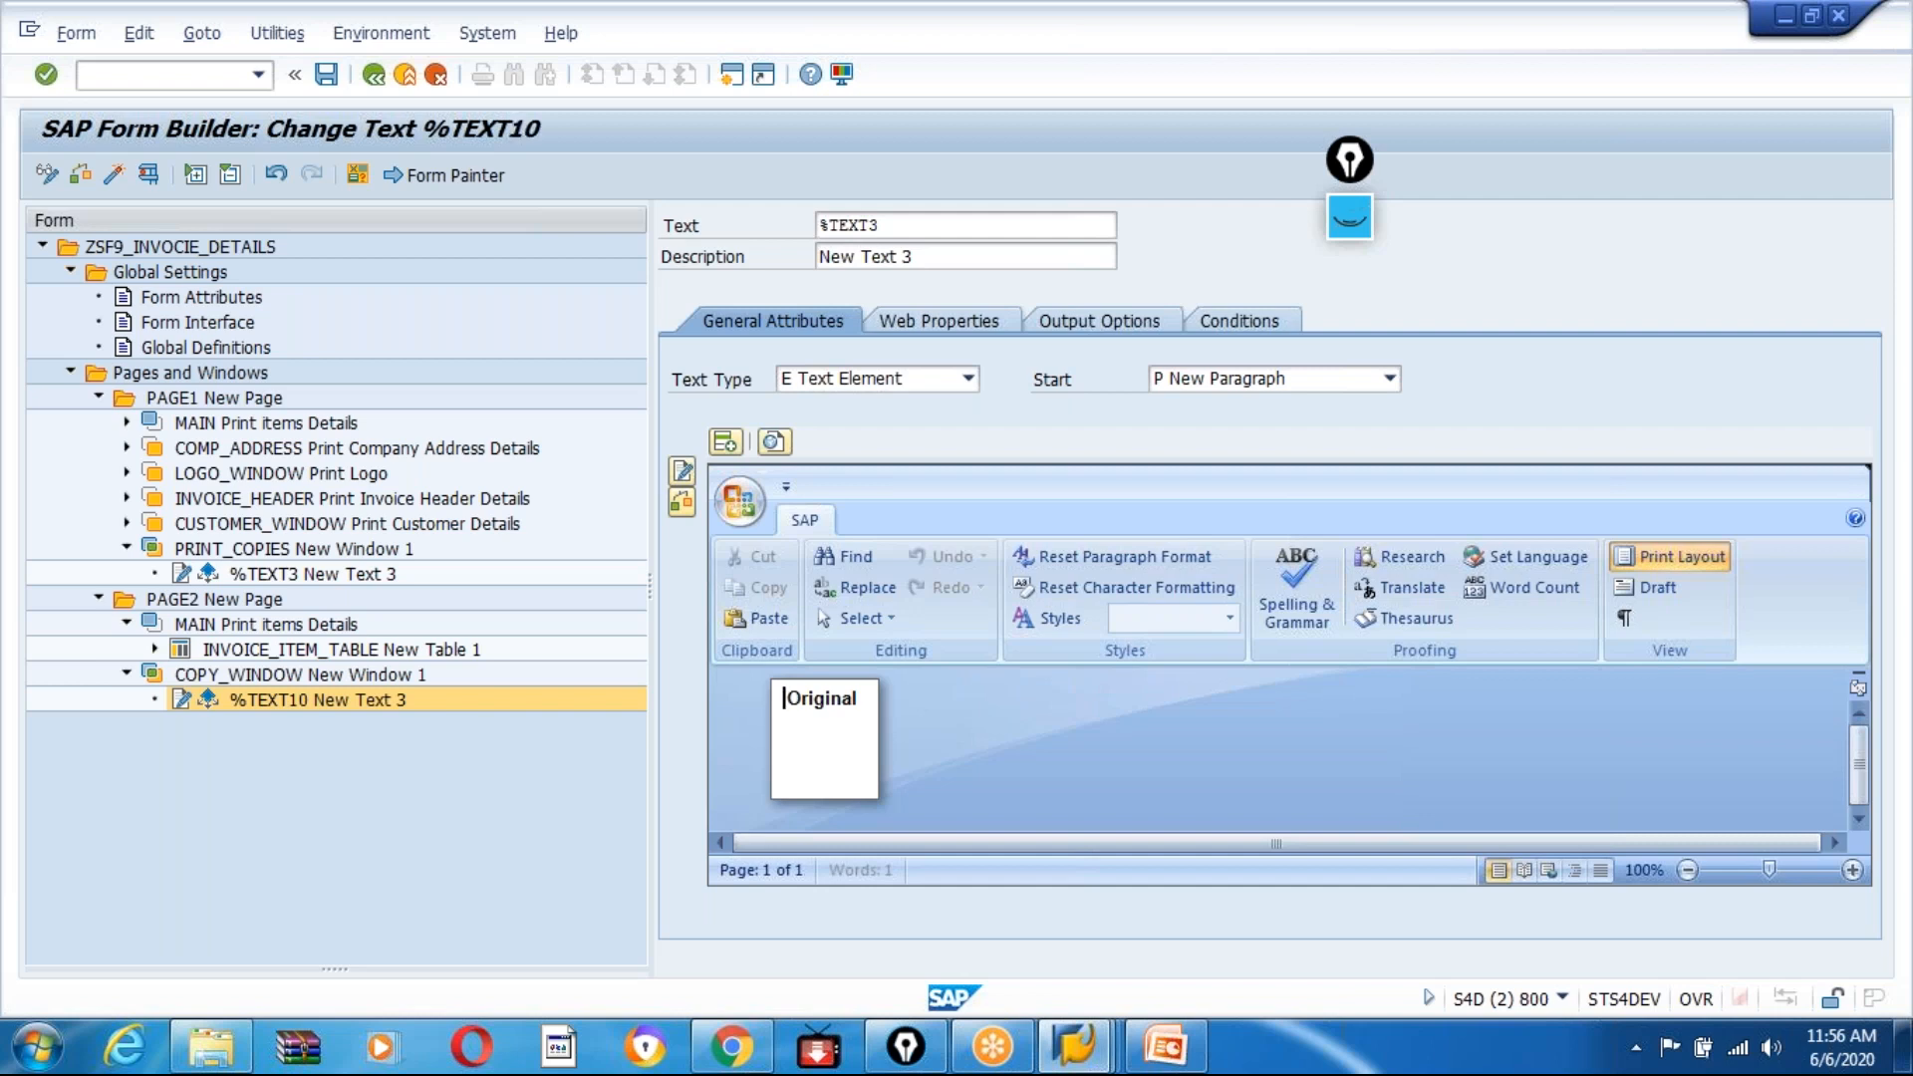
Step: Rename the pasted text node under COPY_WINDOW to "pagecopies" and save the form
click(267, 700)
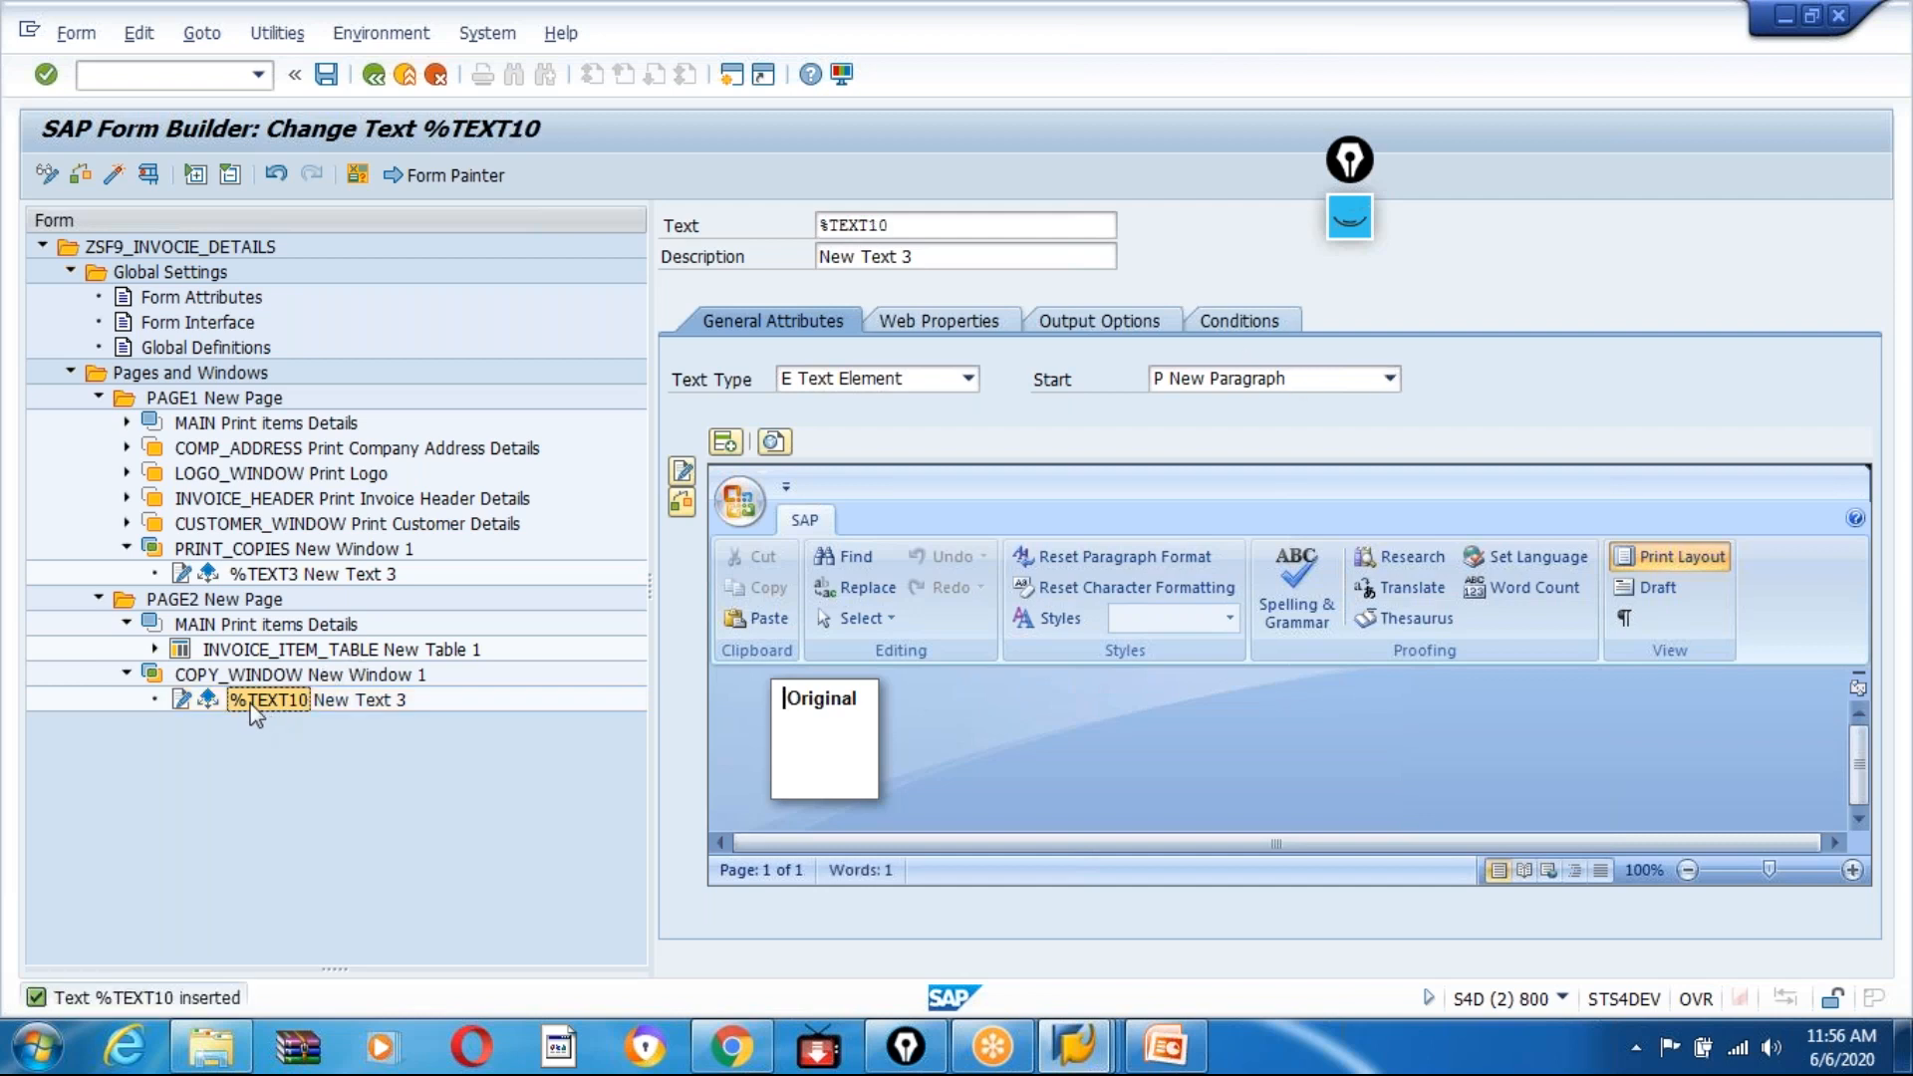
click(898, 226)
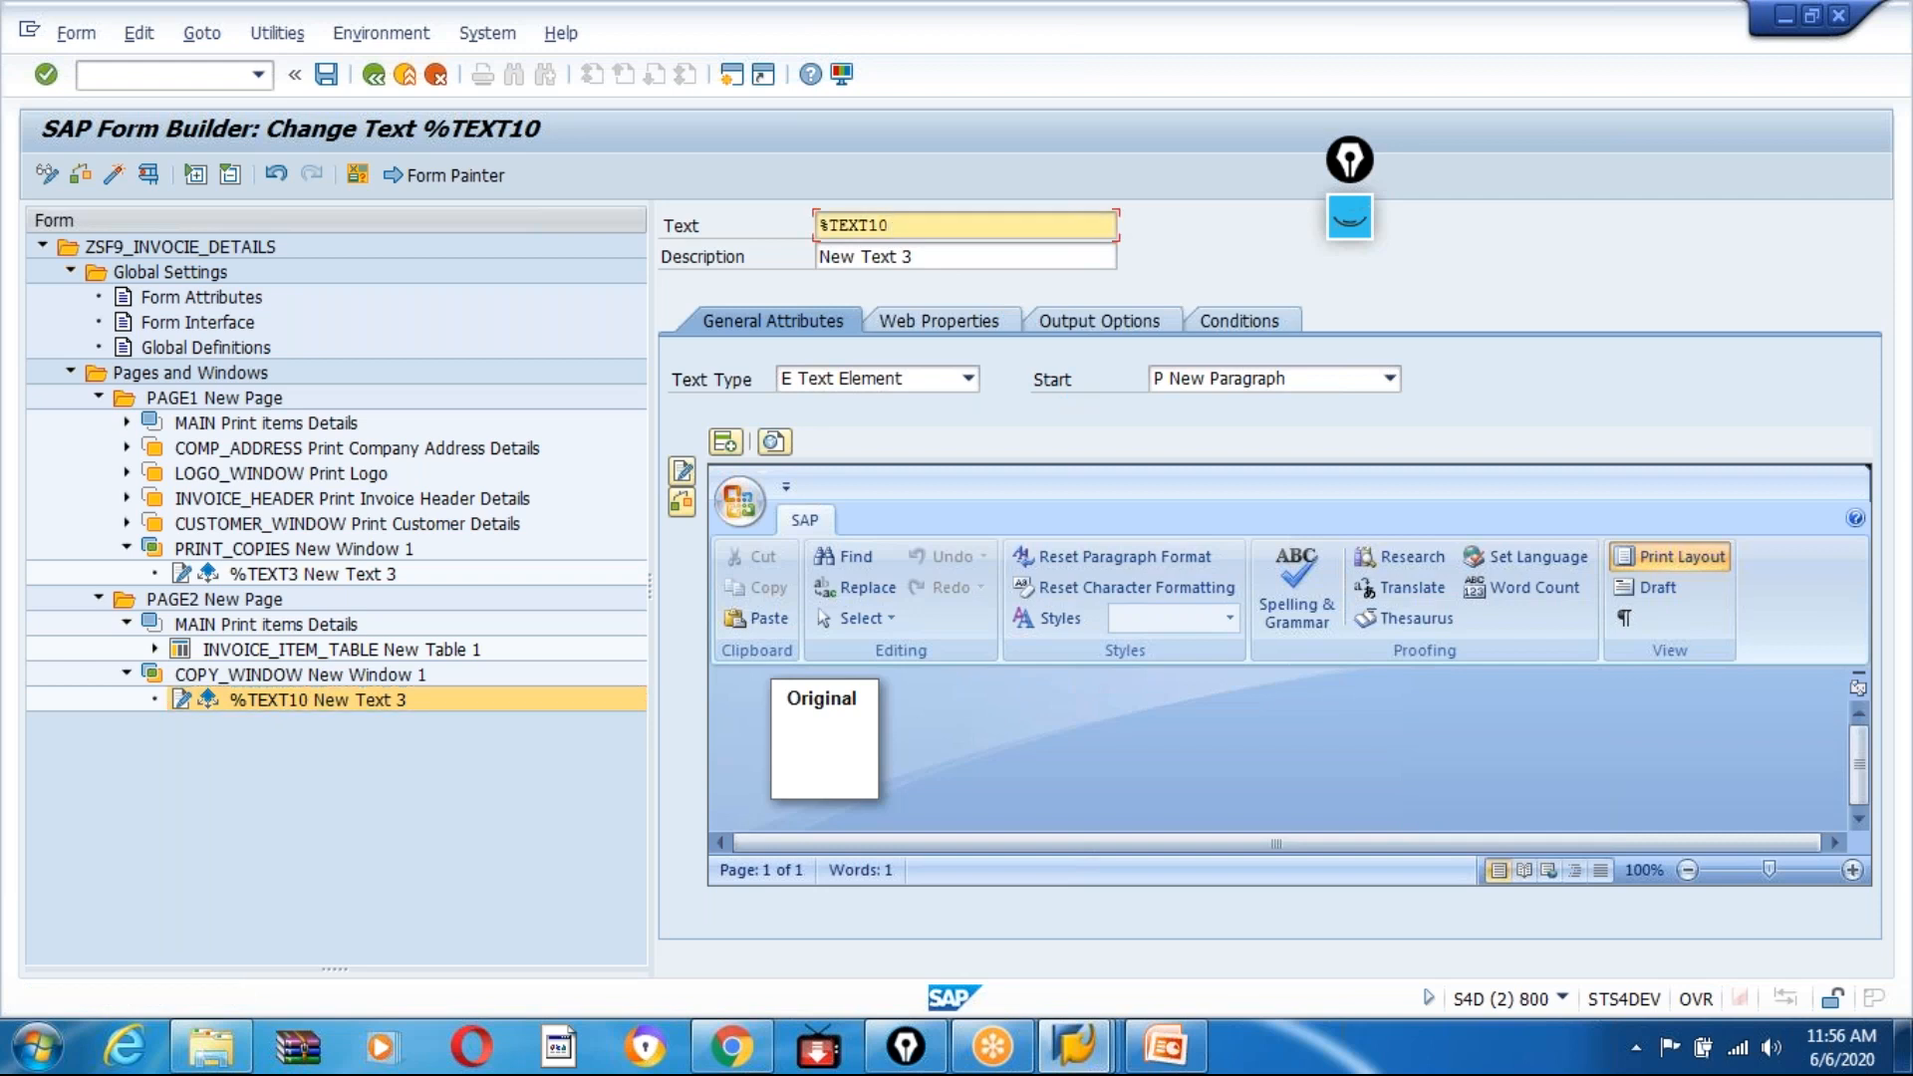
key(BackSpace)
key(BackSpace)
key(BackSpace)
key(BackSpace)
key(BackSpace)
key(BackSpace)
key(BackSpace)
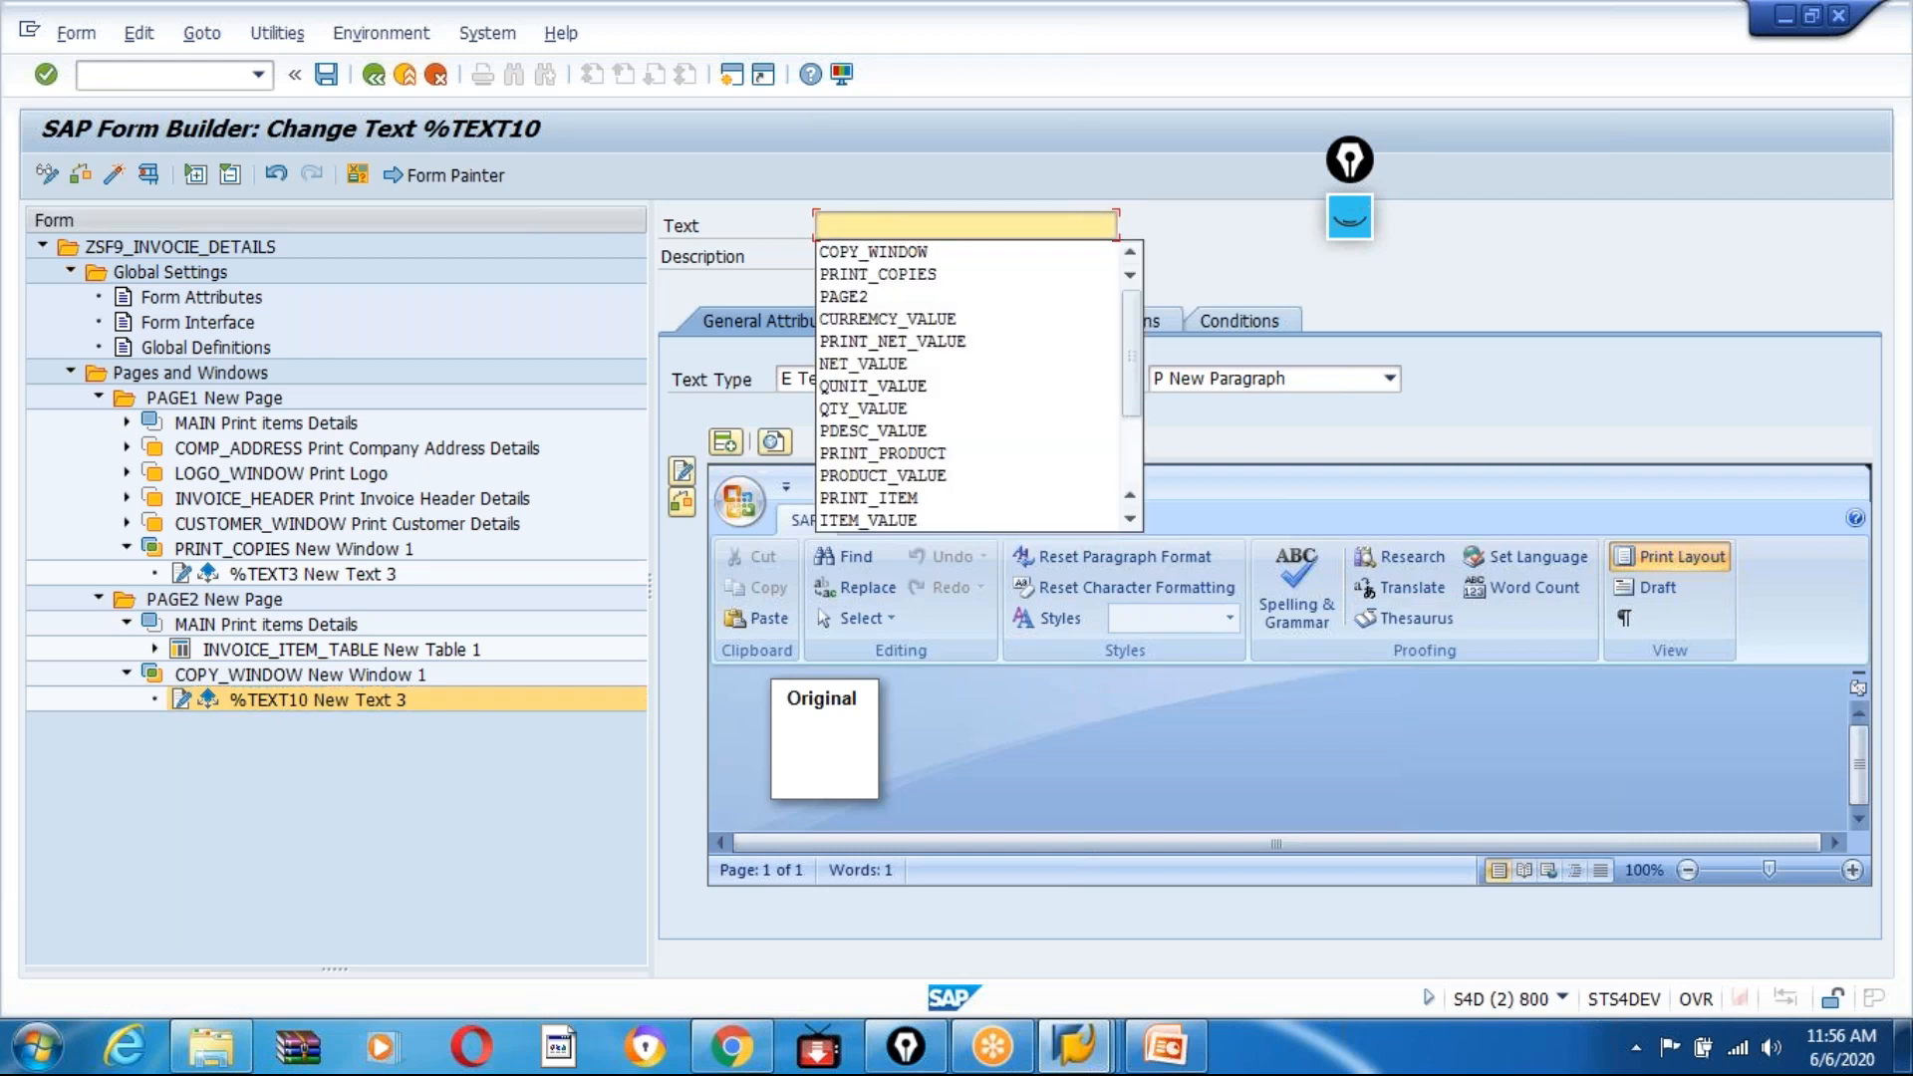
text(pagecopies)
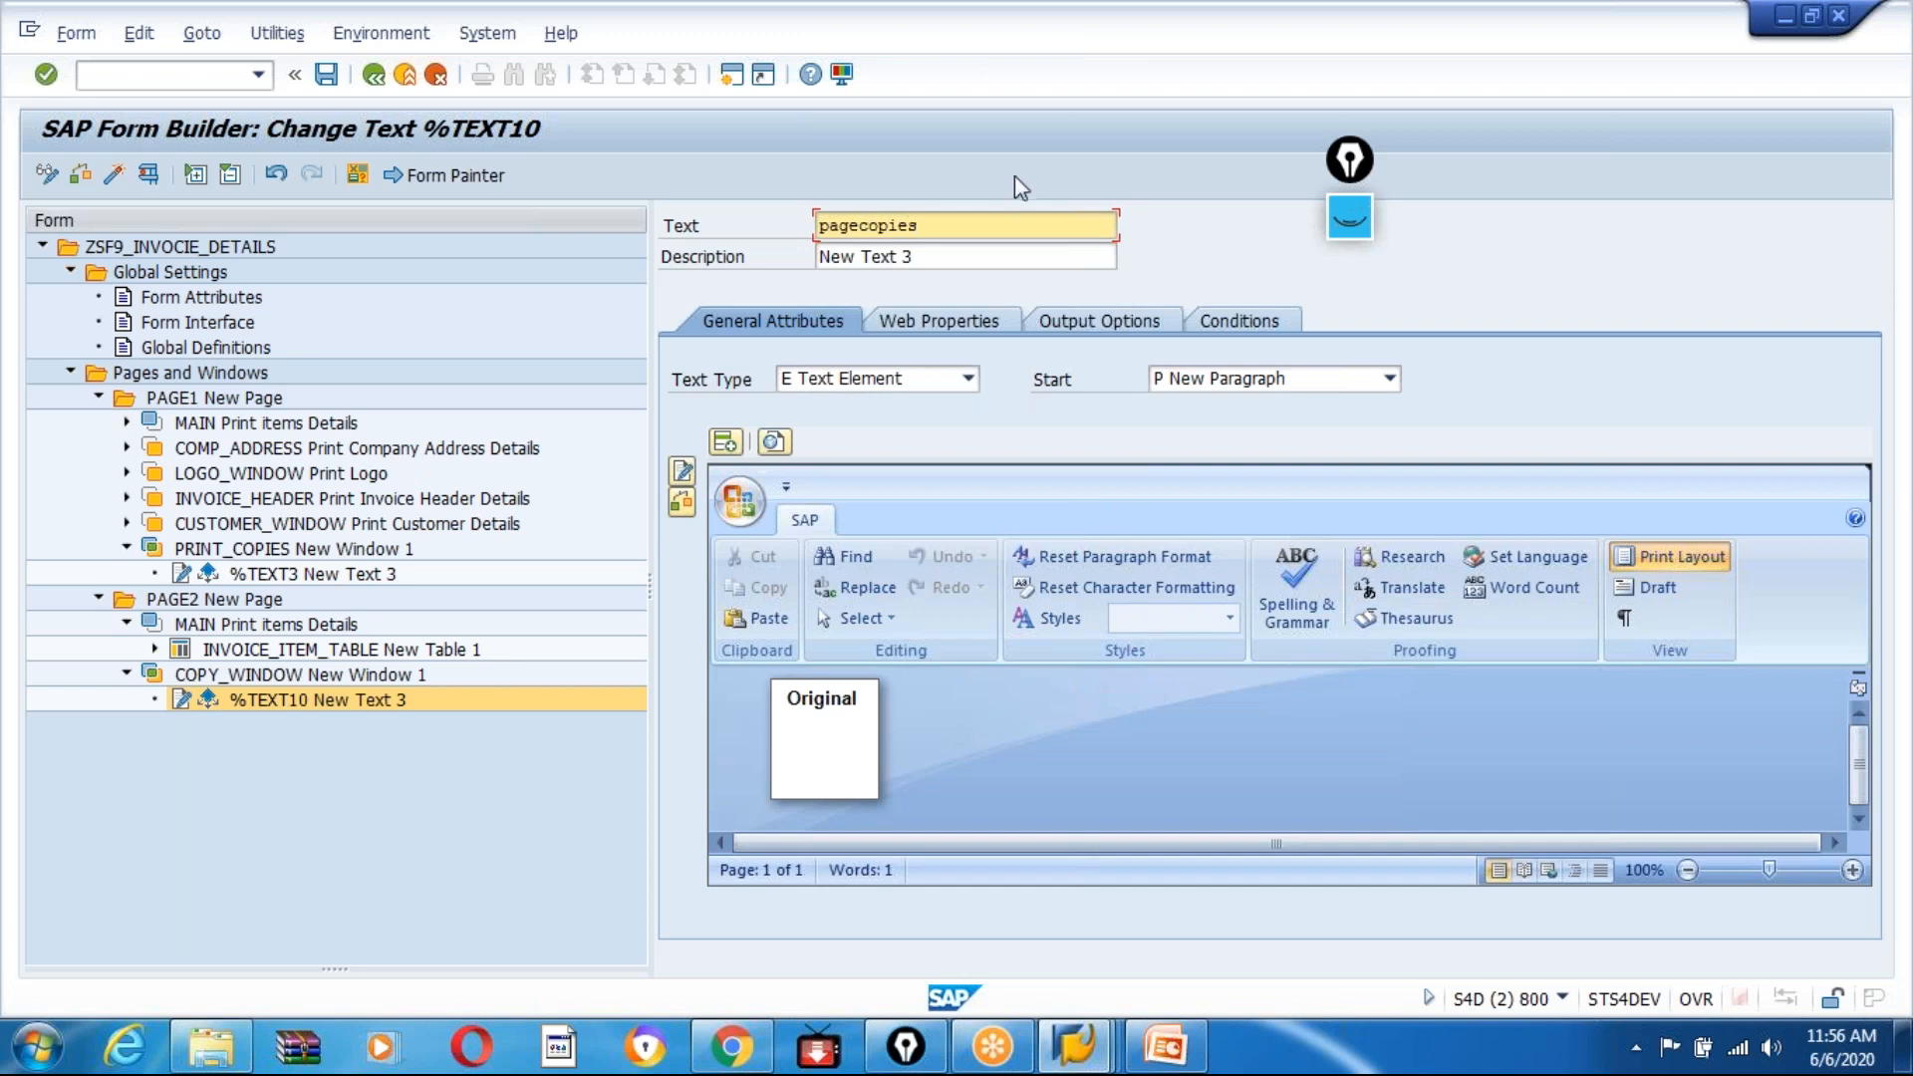
click(1014, 178)
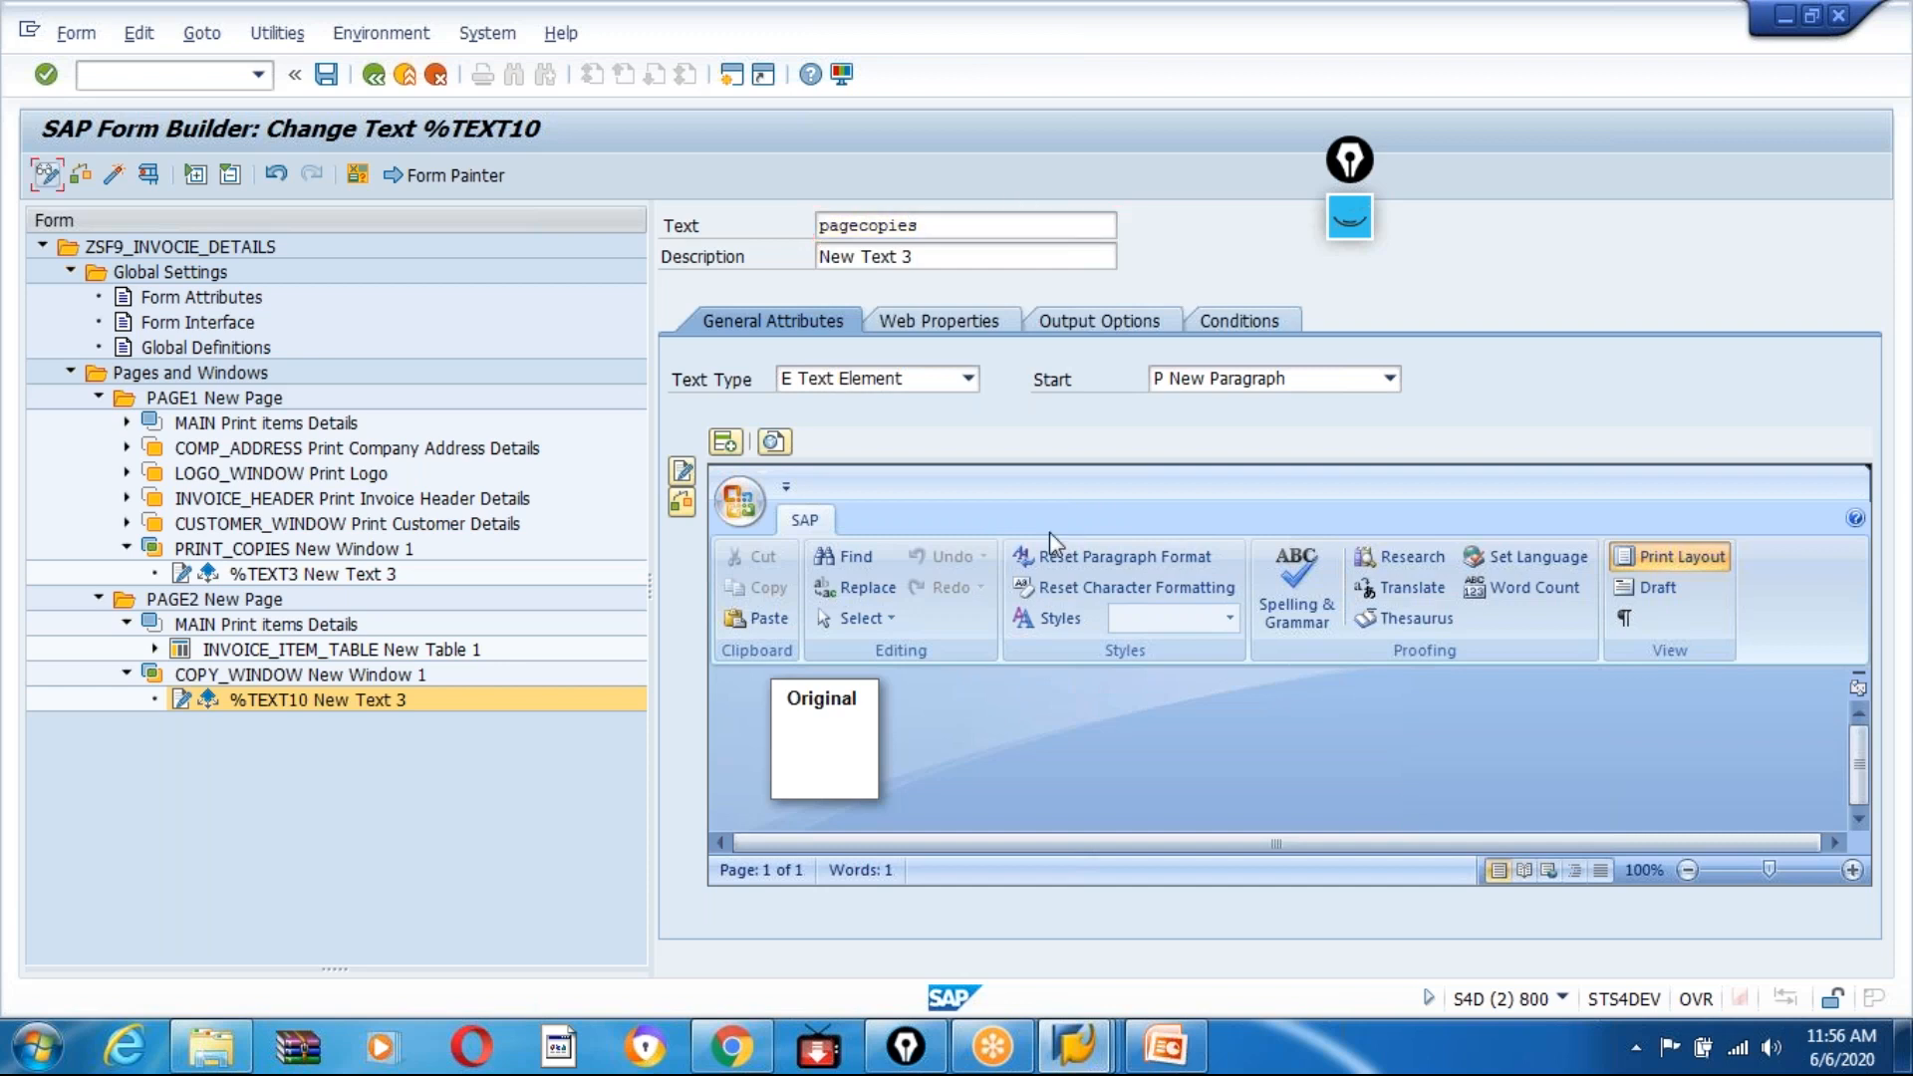
click(326, 74)
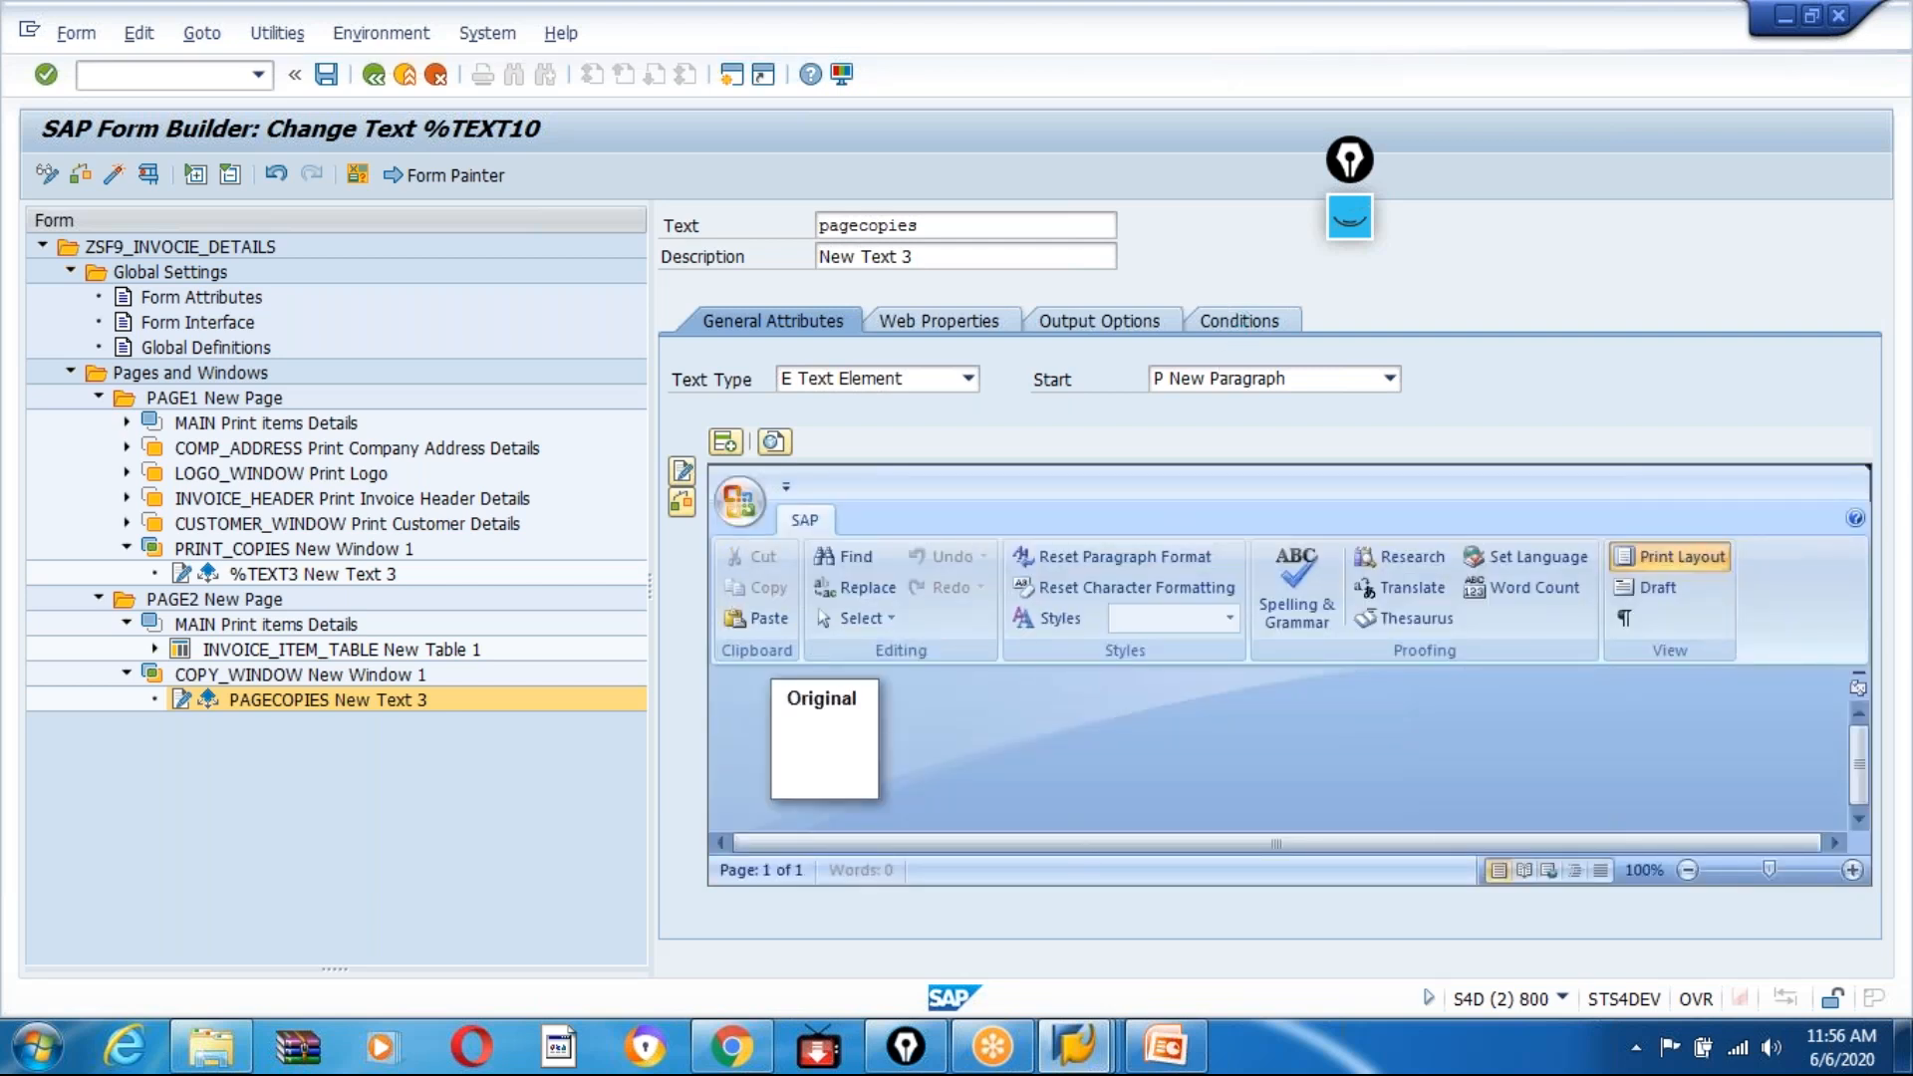
key(ctrl+s)
Step: Set the comparison value of the SFSY-COPYCOUNT output condition on PAGECOPIES to 2
click(1234, 323)
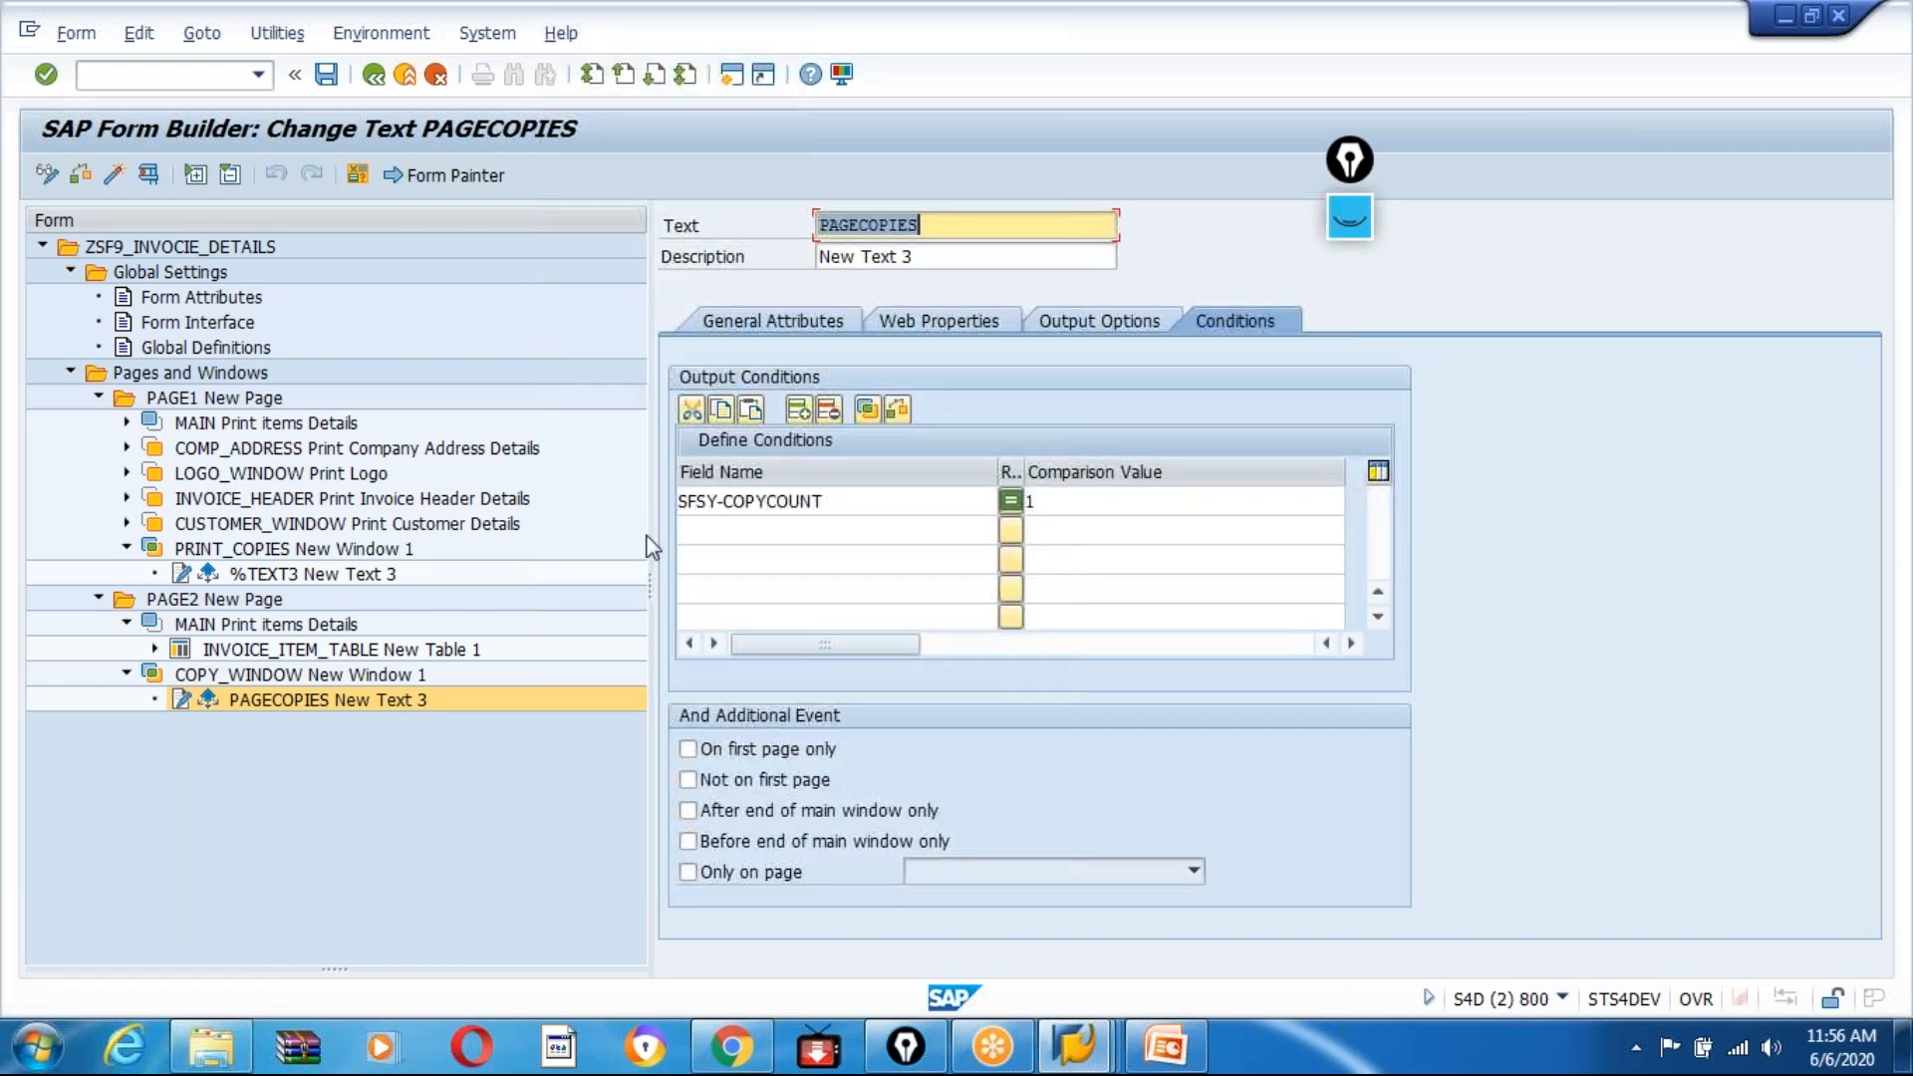
click(1061, 504)
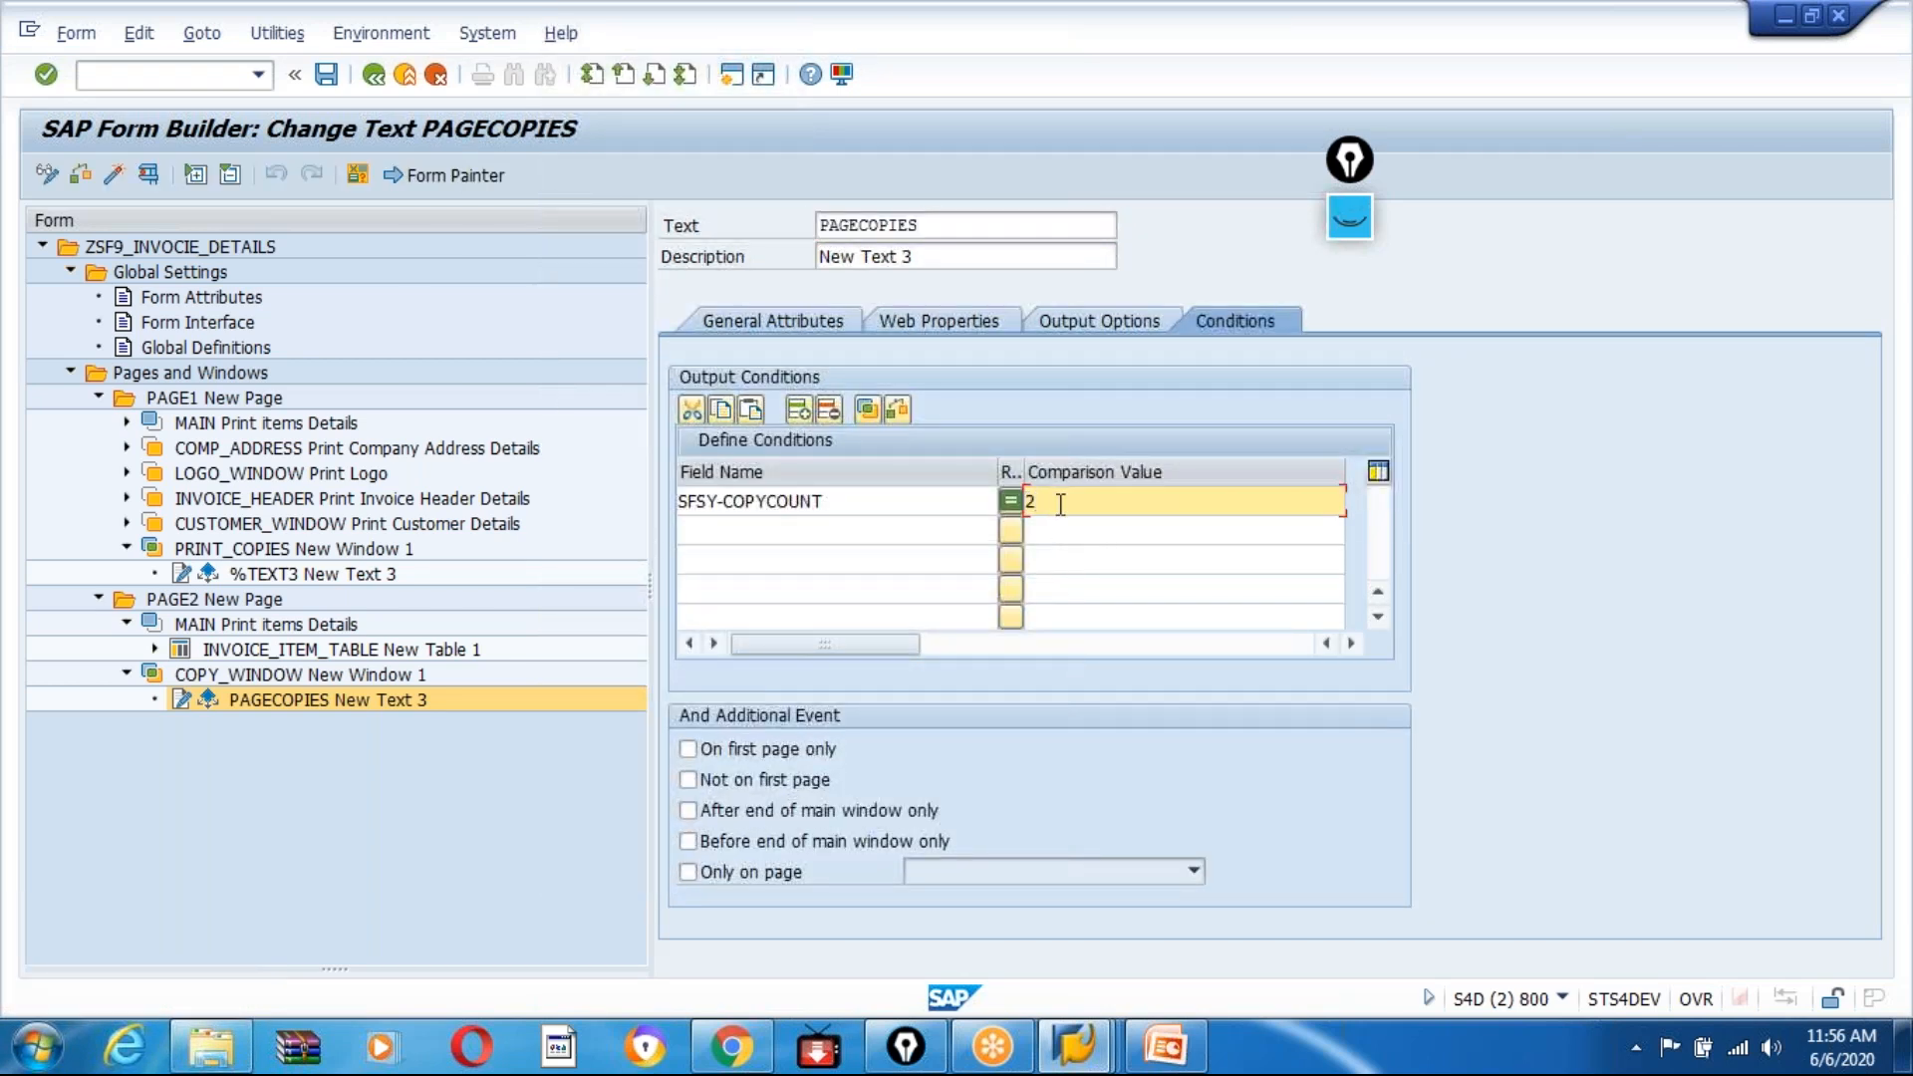
Step: Change the wording of the PAGECOPIES text from Original to "Duplicate" in the line editor and return to the form
click(756, 324)
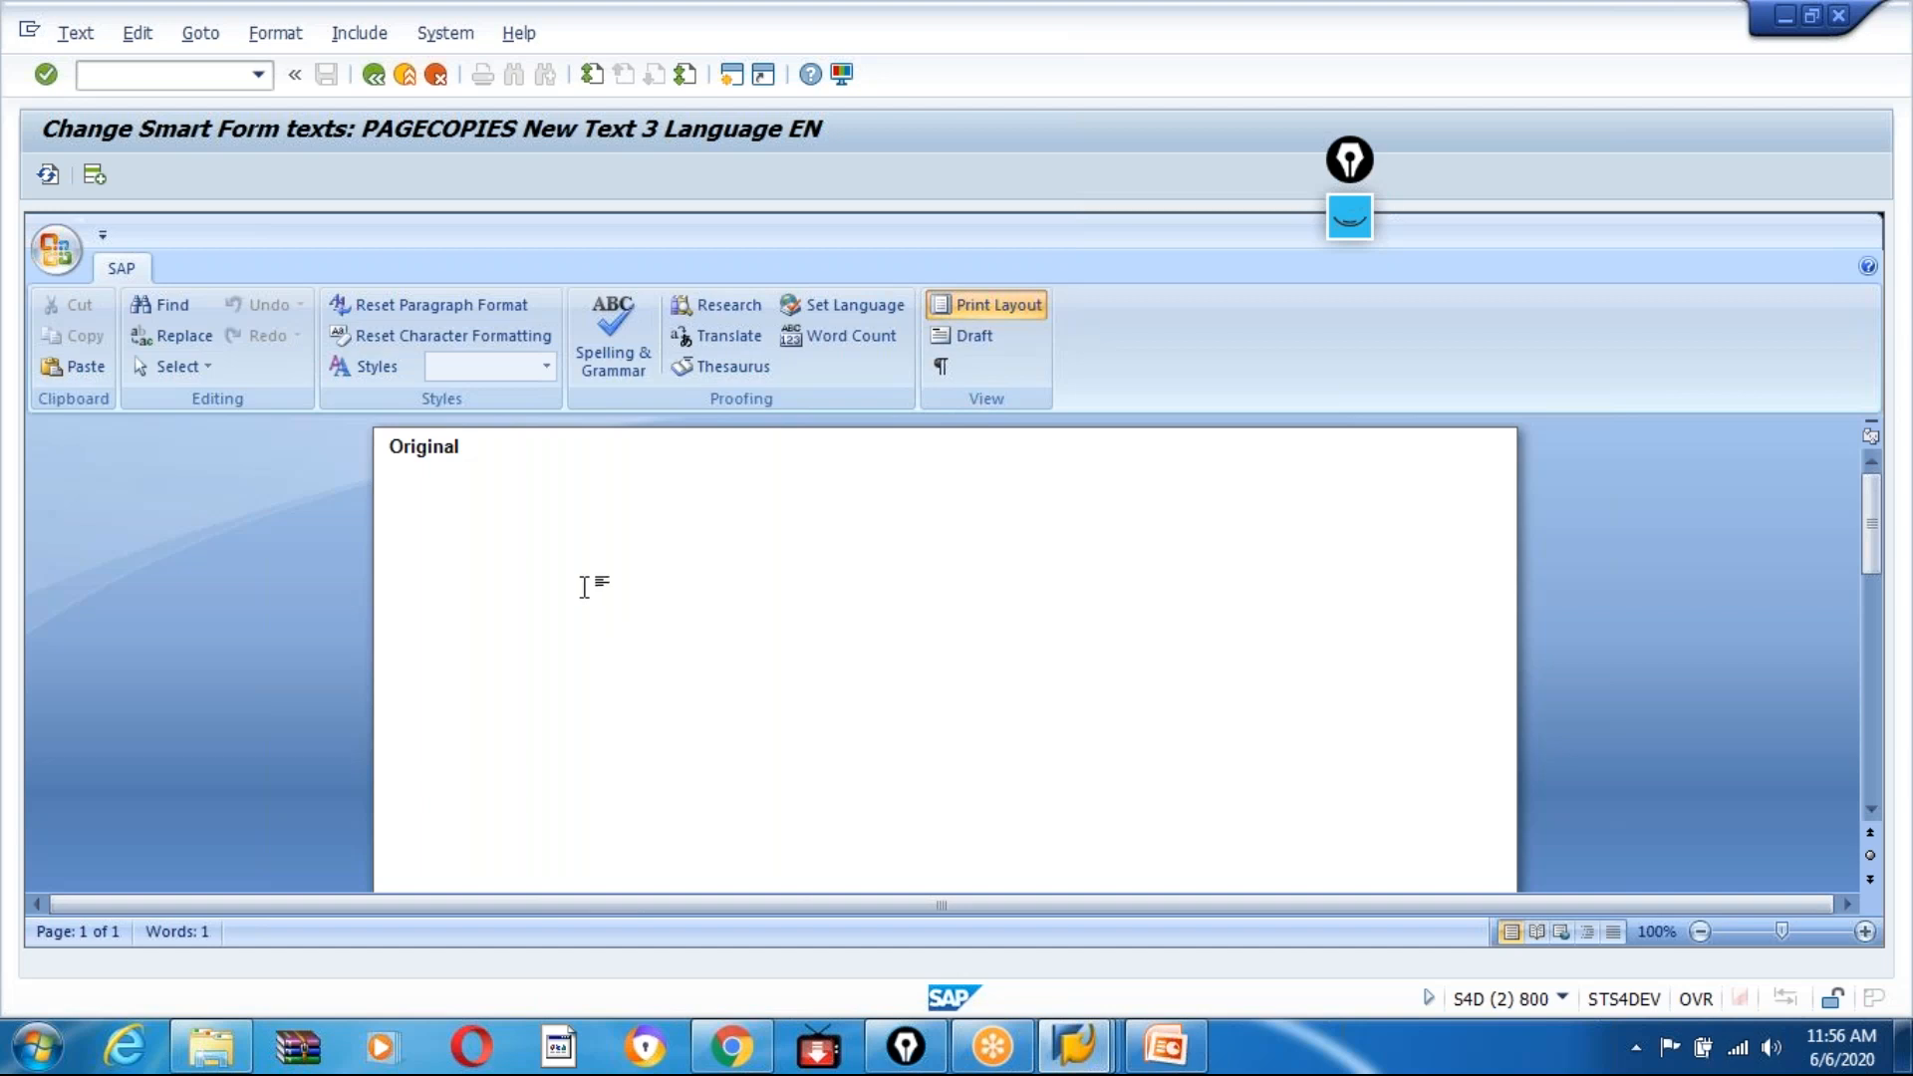
click(203, 35)
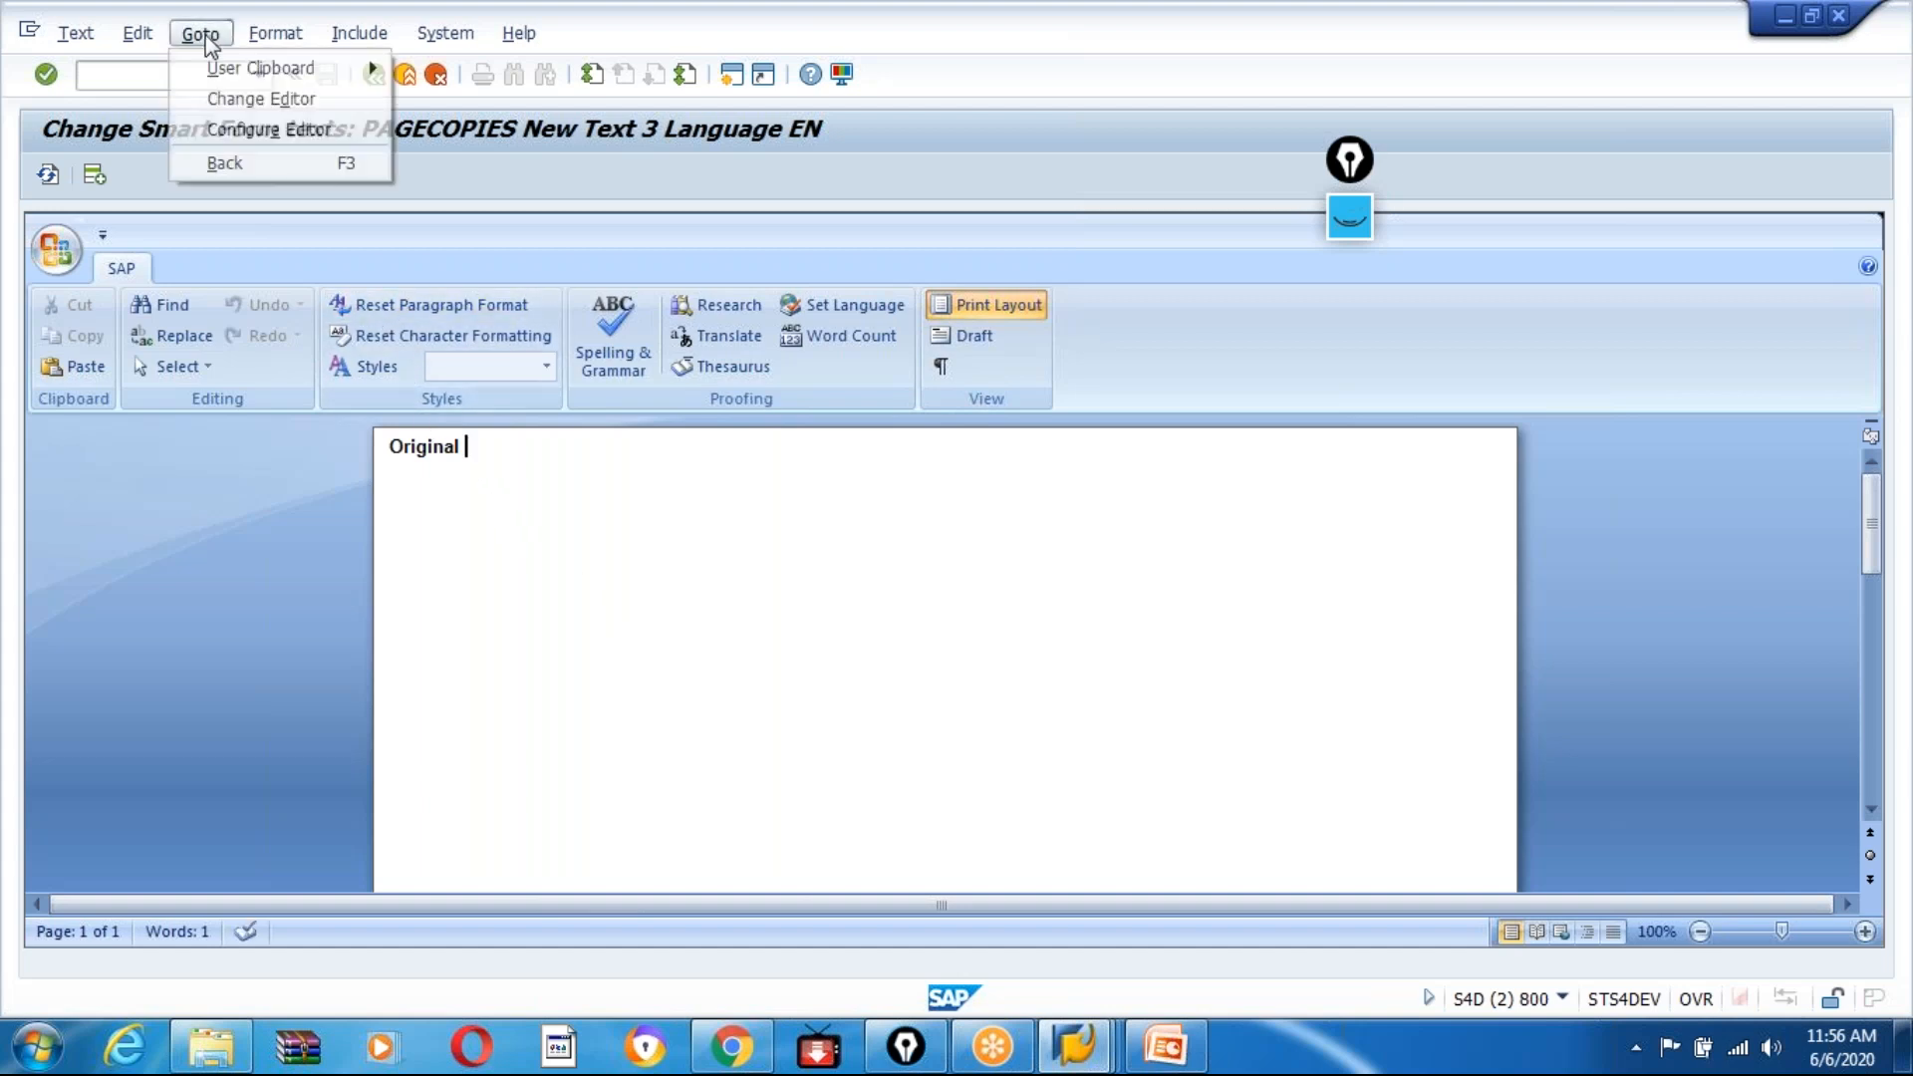
click(239, 97)
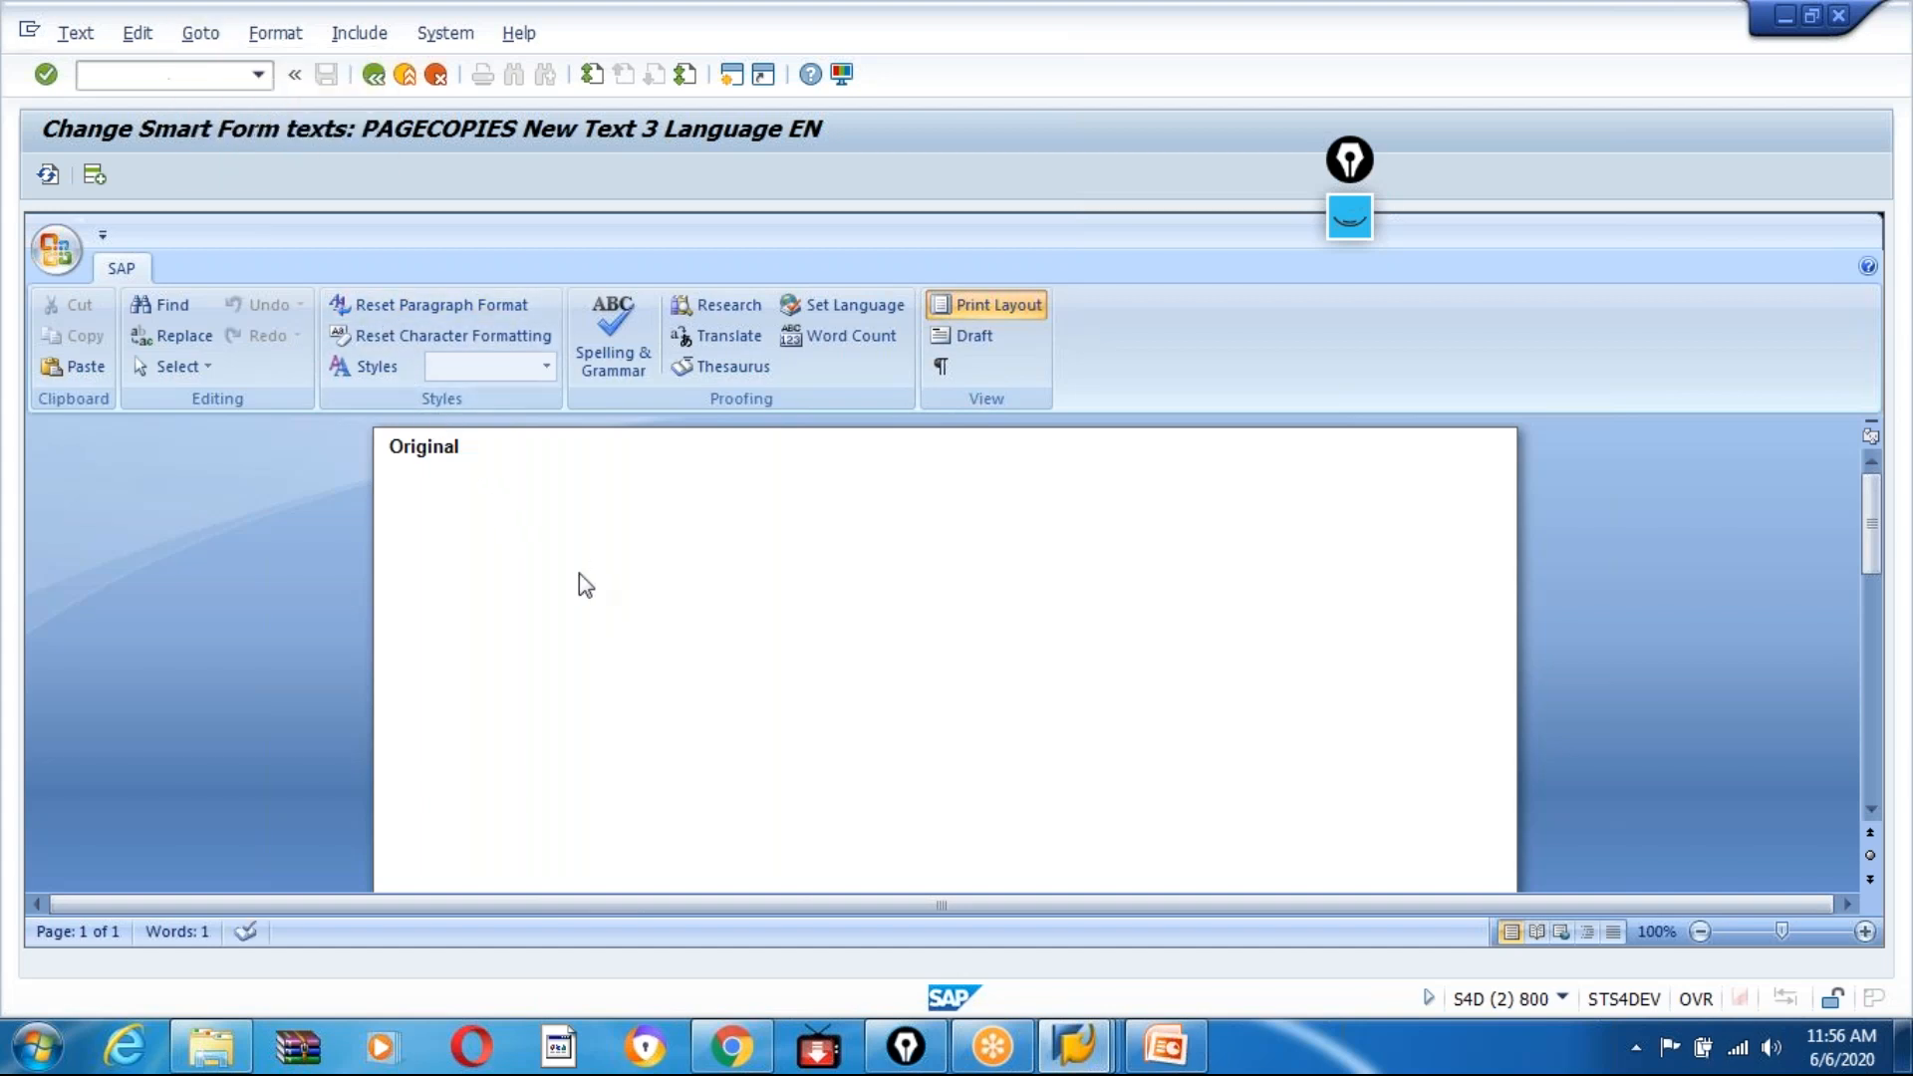
click(217, 286)
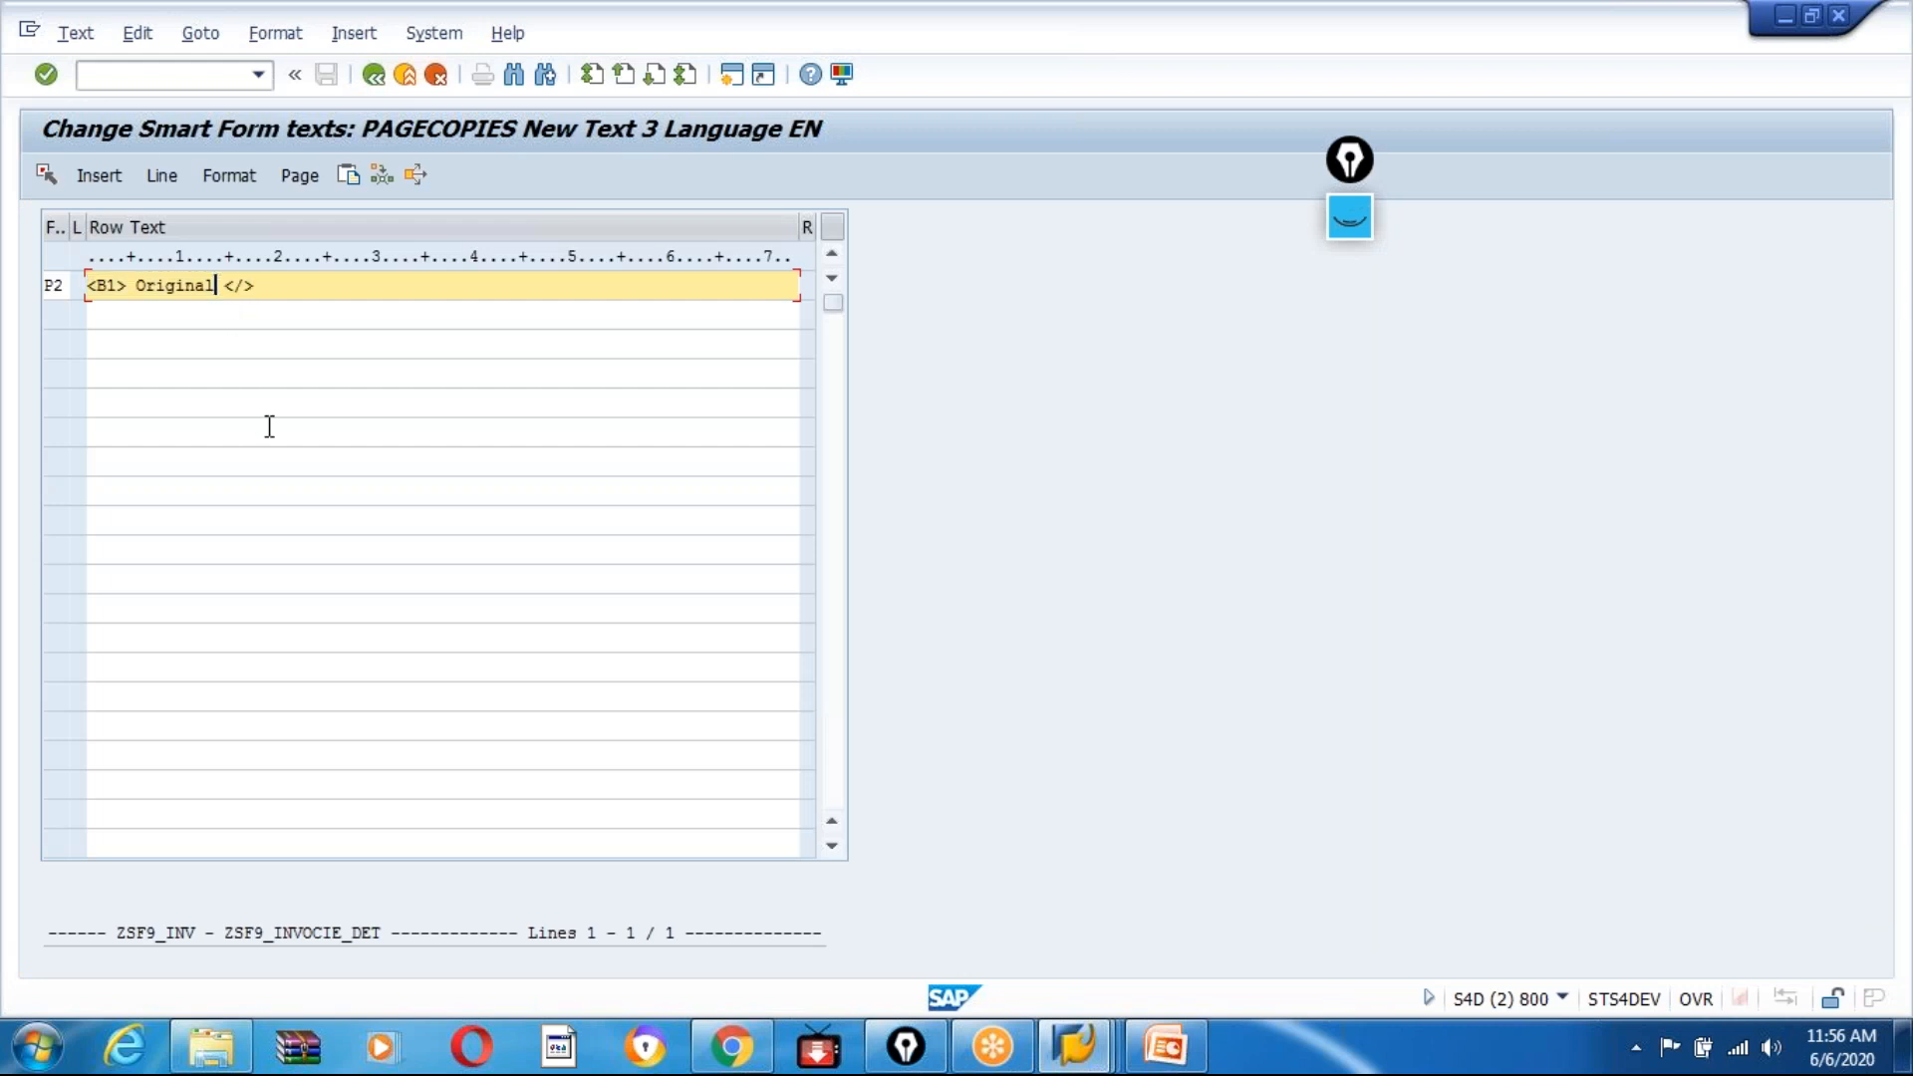
key(BackSpace)
key(BackSpace)
key(BackSpace)
key(BackSpace)
key(BackSpace)
key(BackSpace)
key(BackSpace)
key(BackSpace)
text(Duplicate)
click(377, 78)
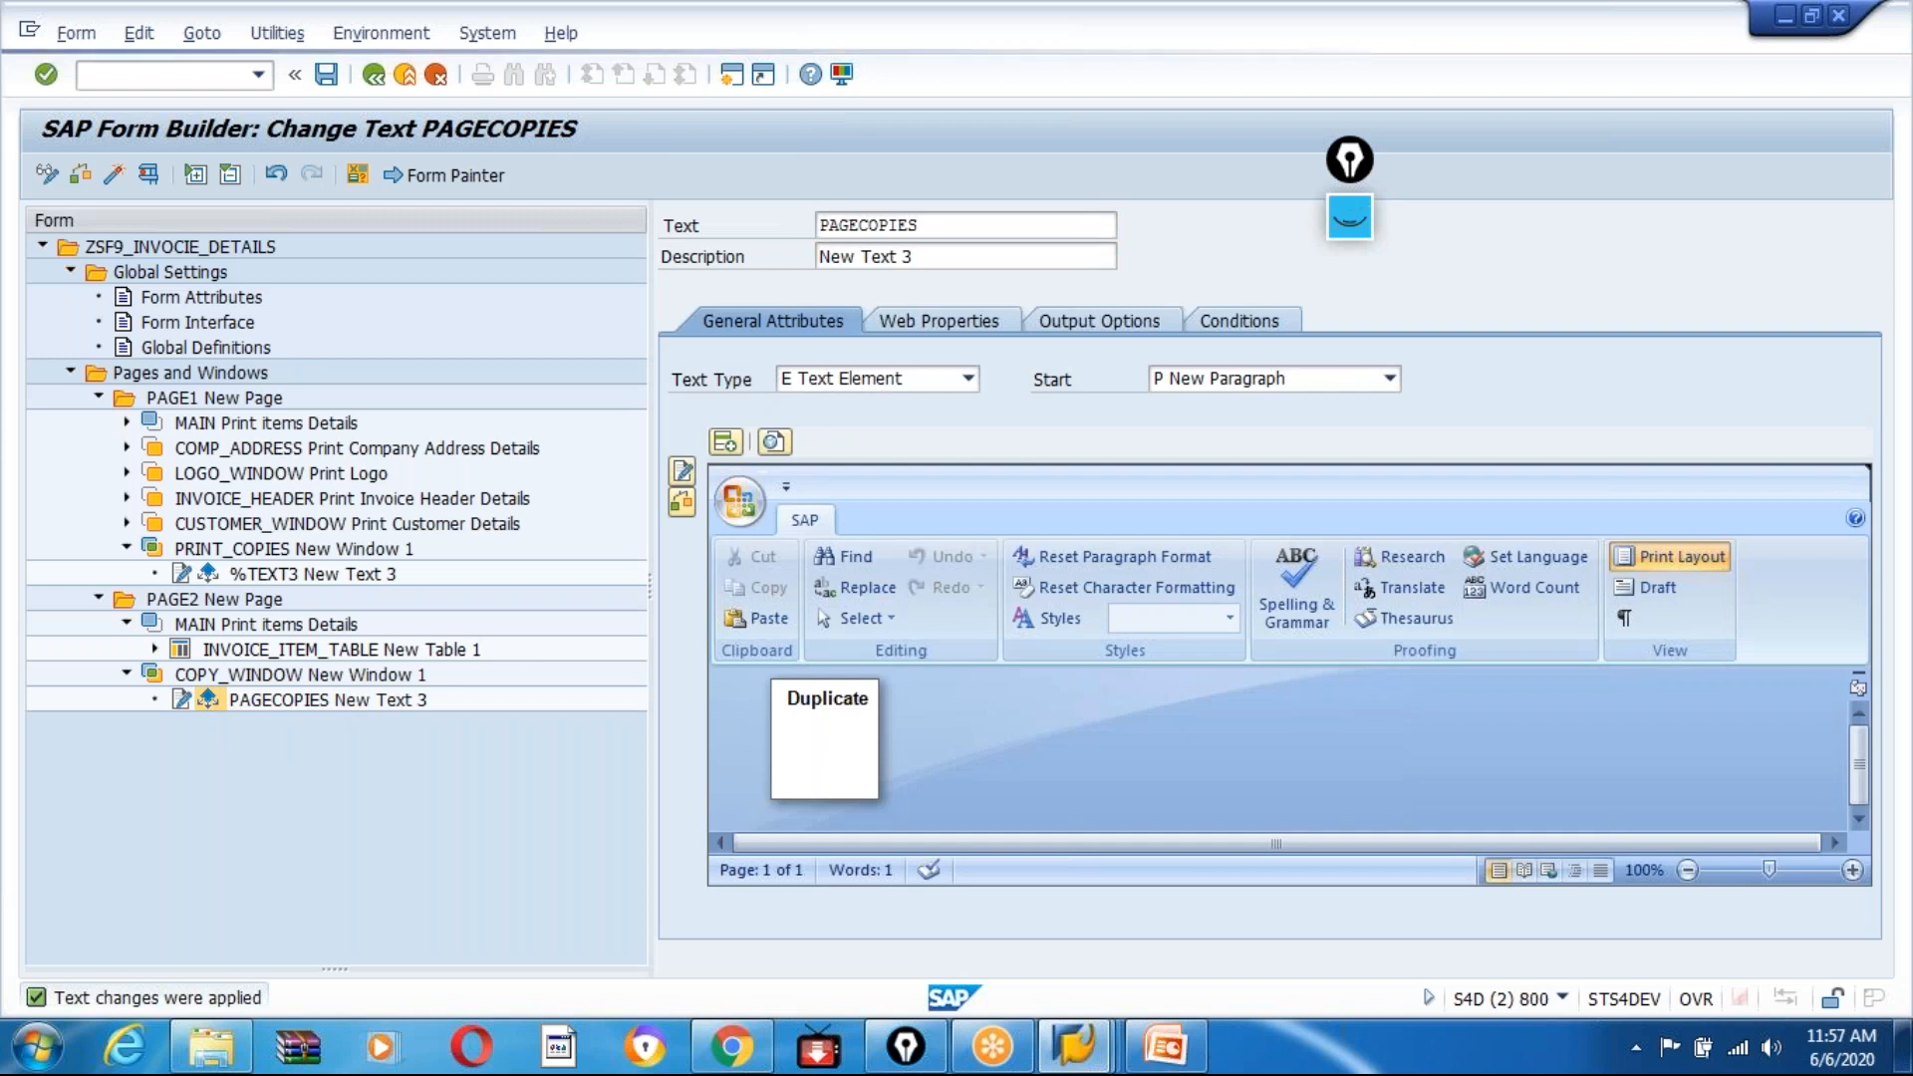
Step: Copy the PAGECOPIES text node and paste it as a second text node under COPY_WINDOW on PAGE2
right_click(223, 704)
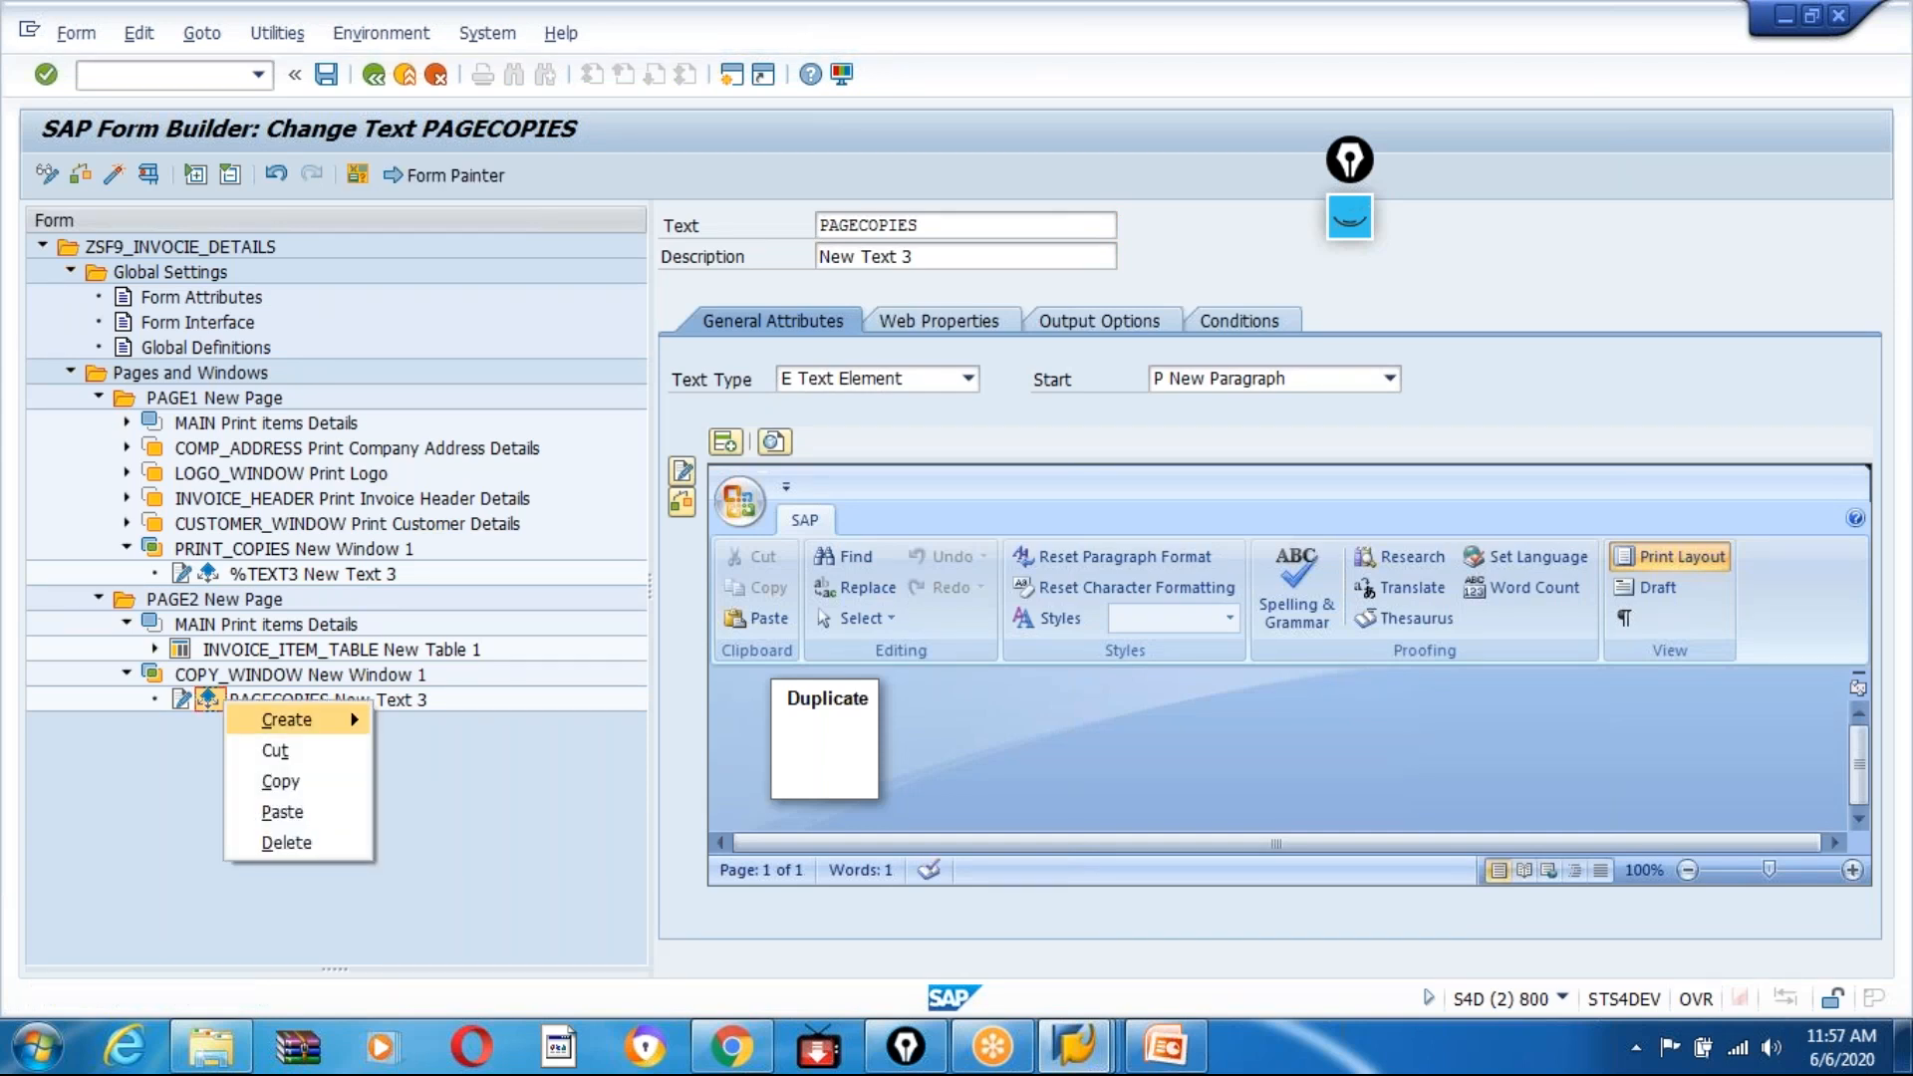
click(280, 783)
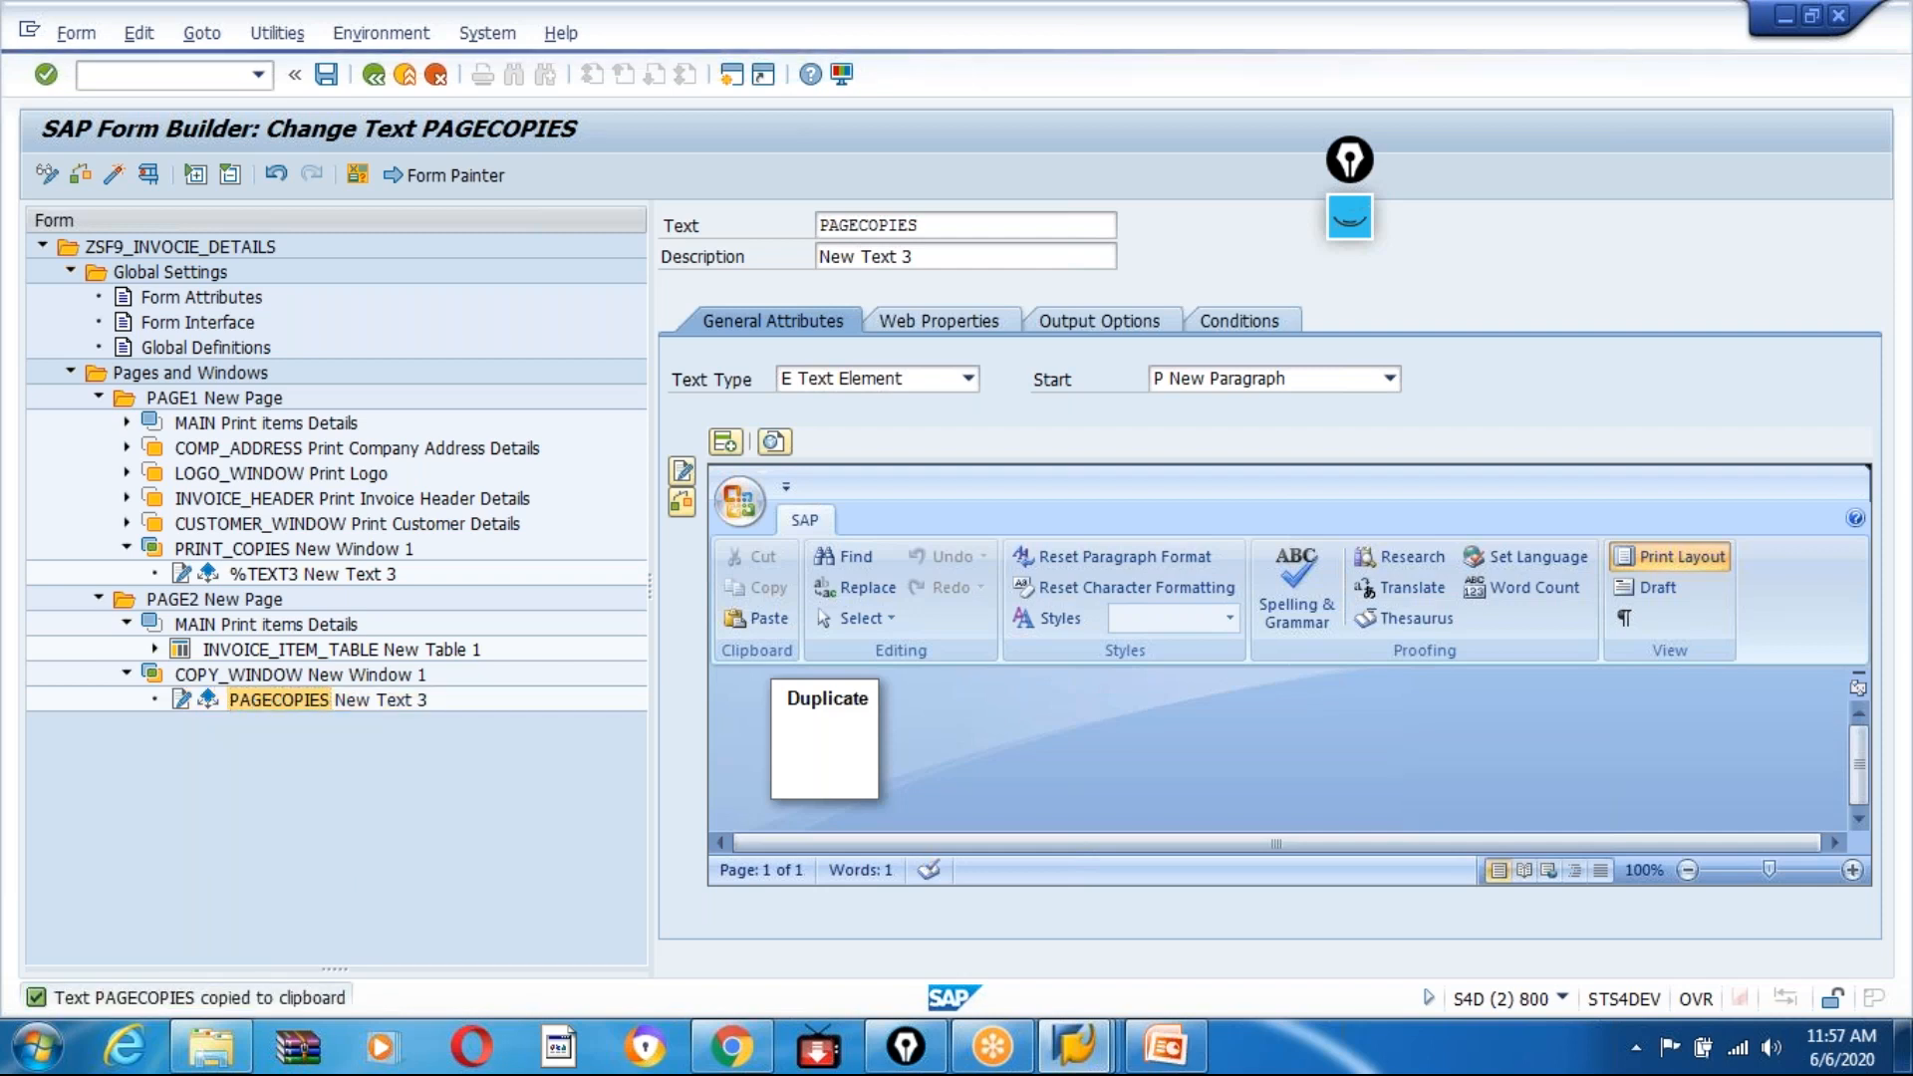
right_click(257, 700)
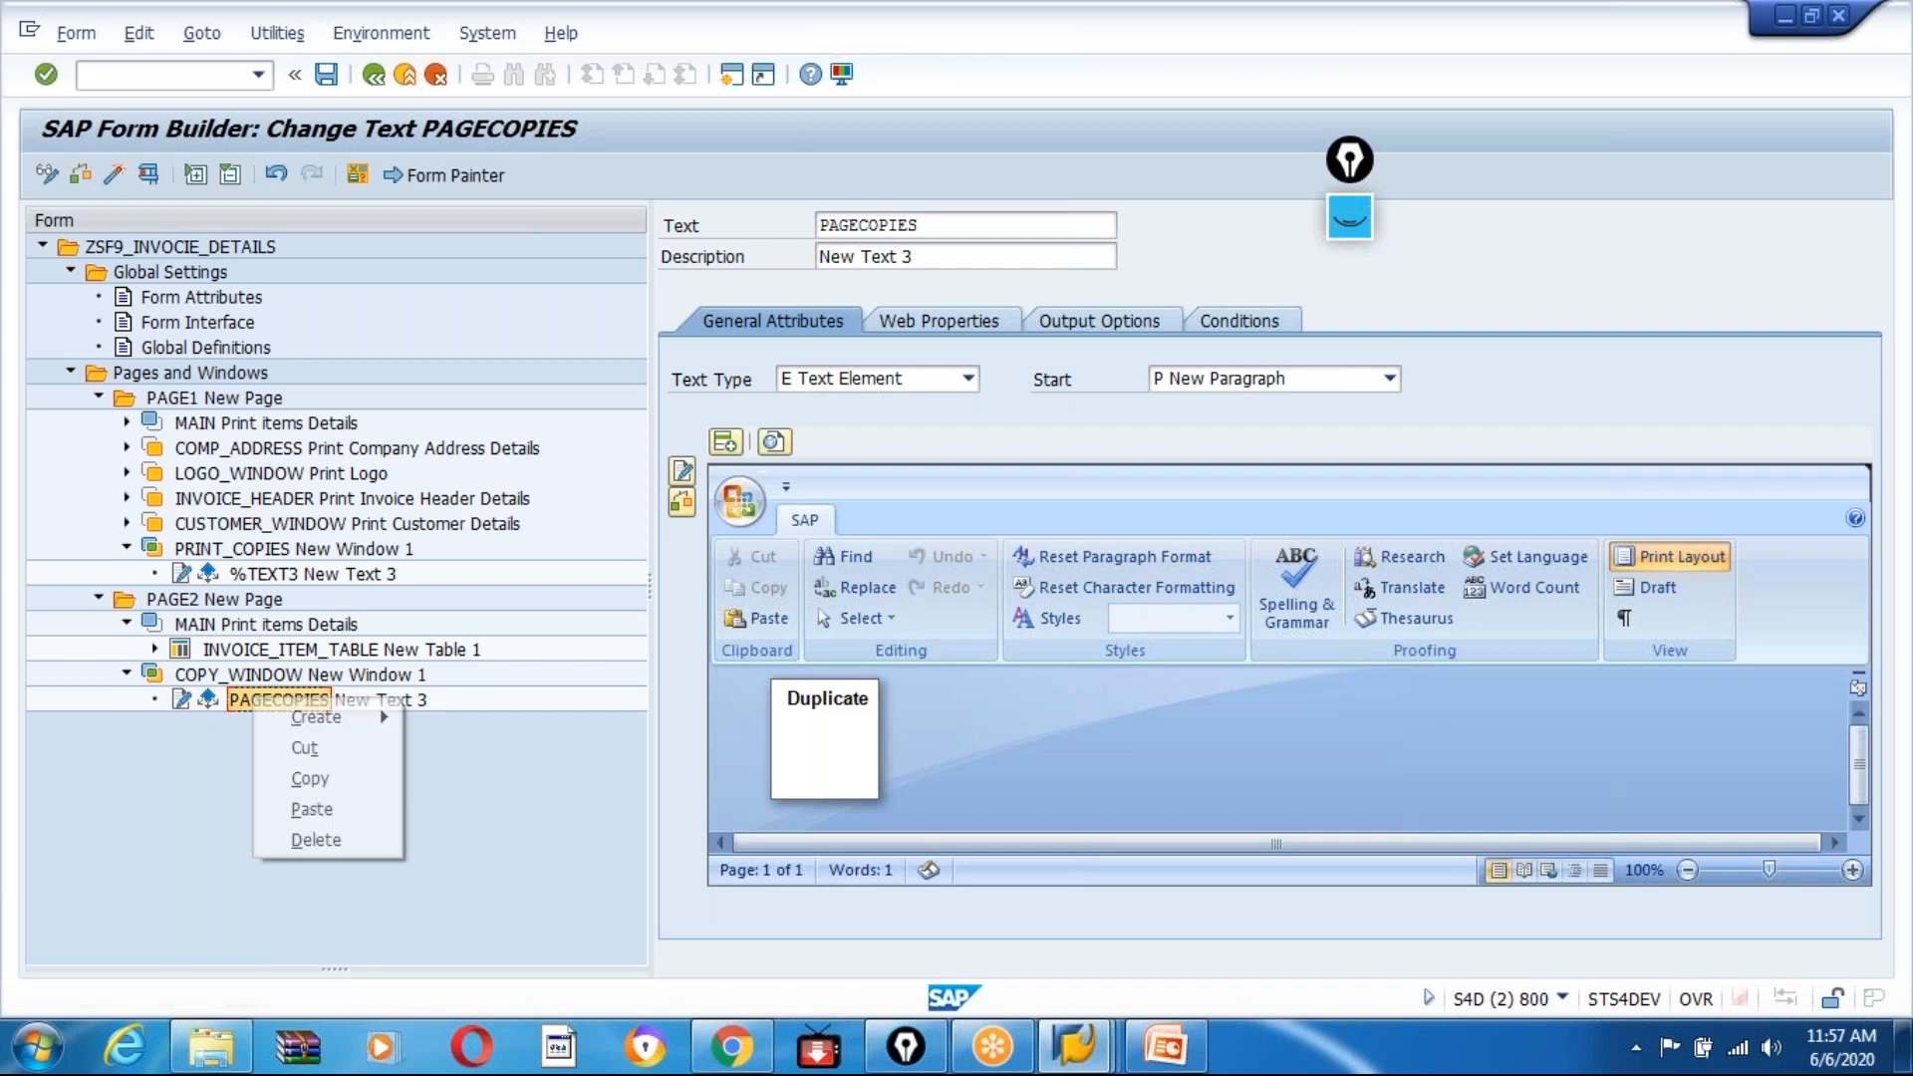
click(311, 809)
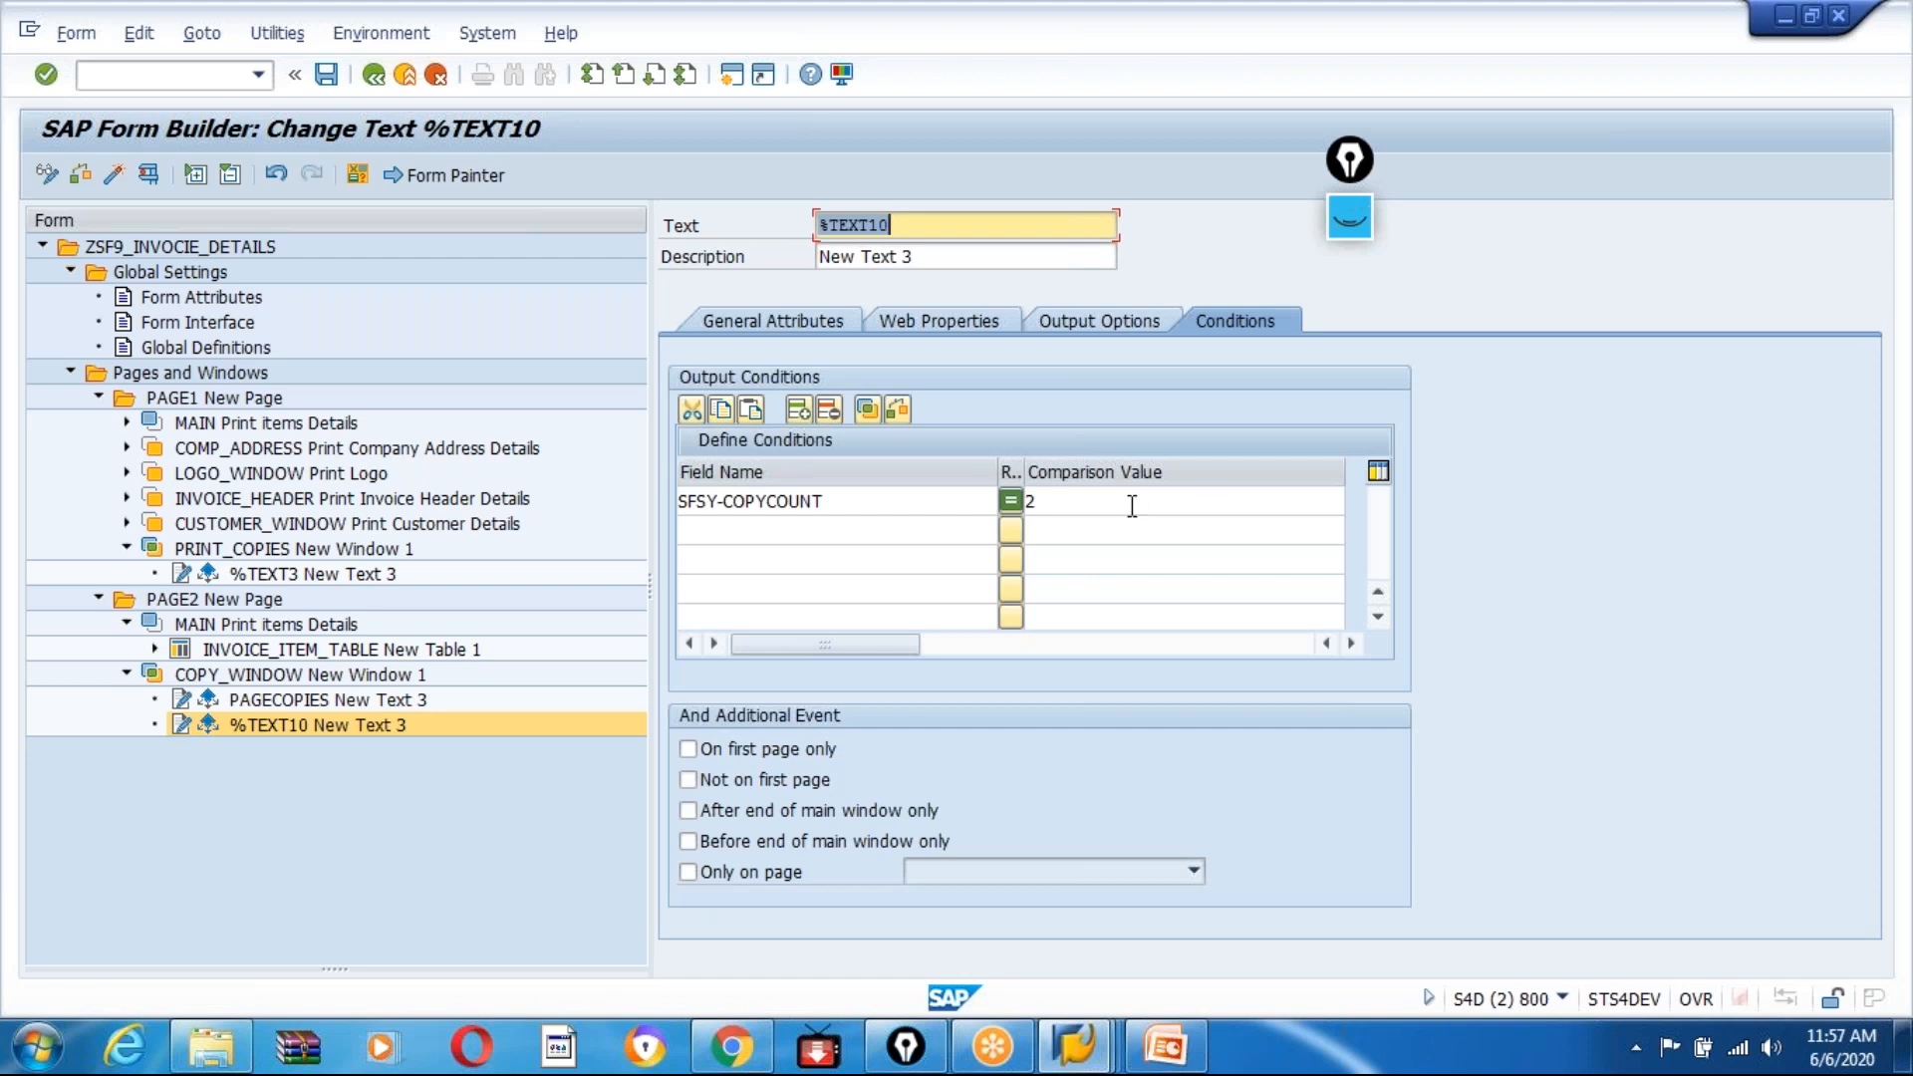
Step: Set the comparison value of the SFSY-COPYCOUNT output condition on the pasted text node to 3
click(1133, 505)
text(3)
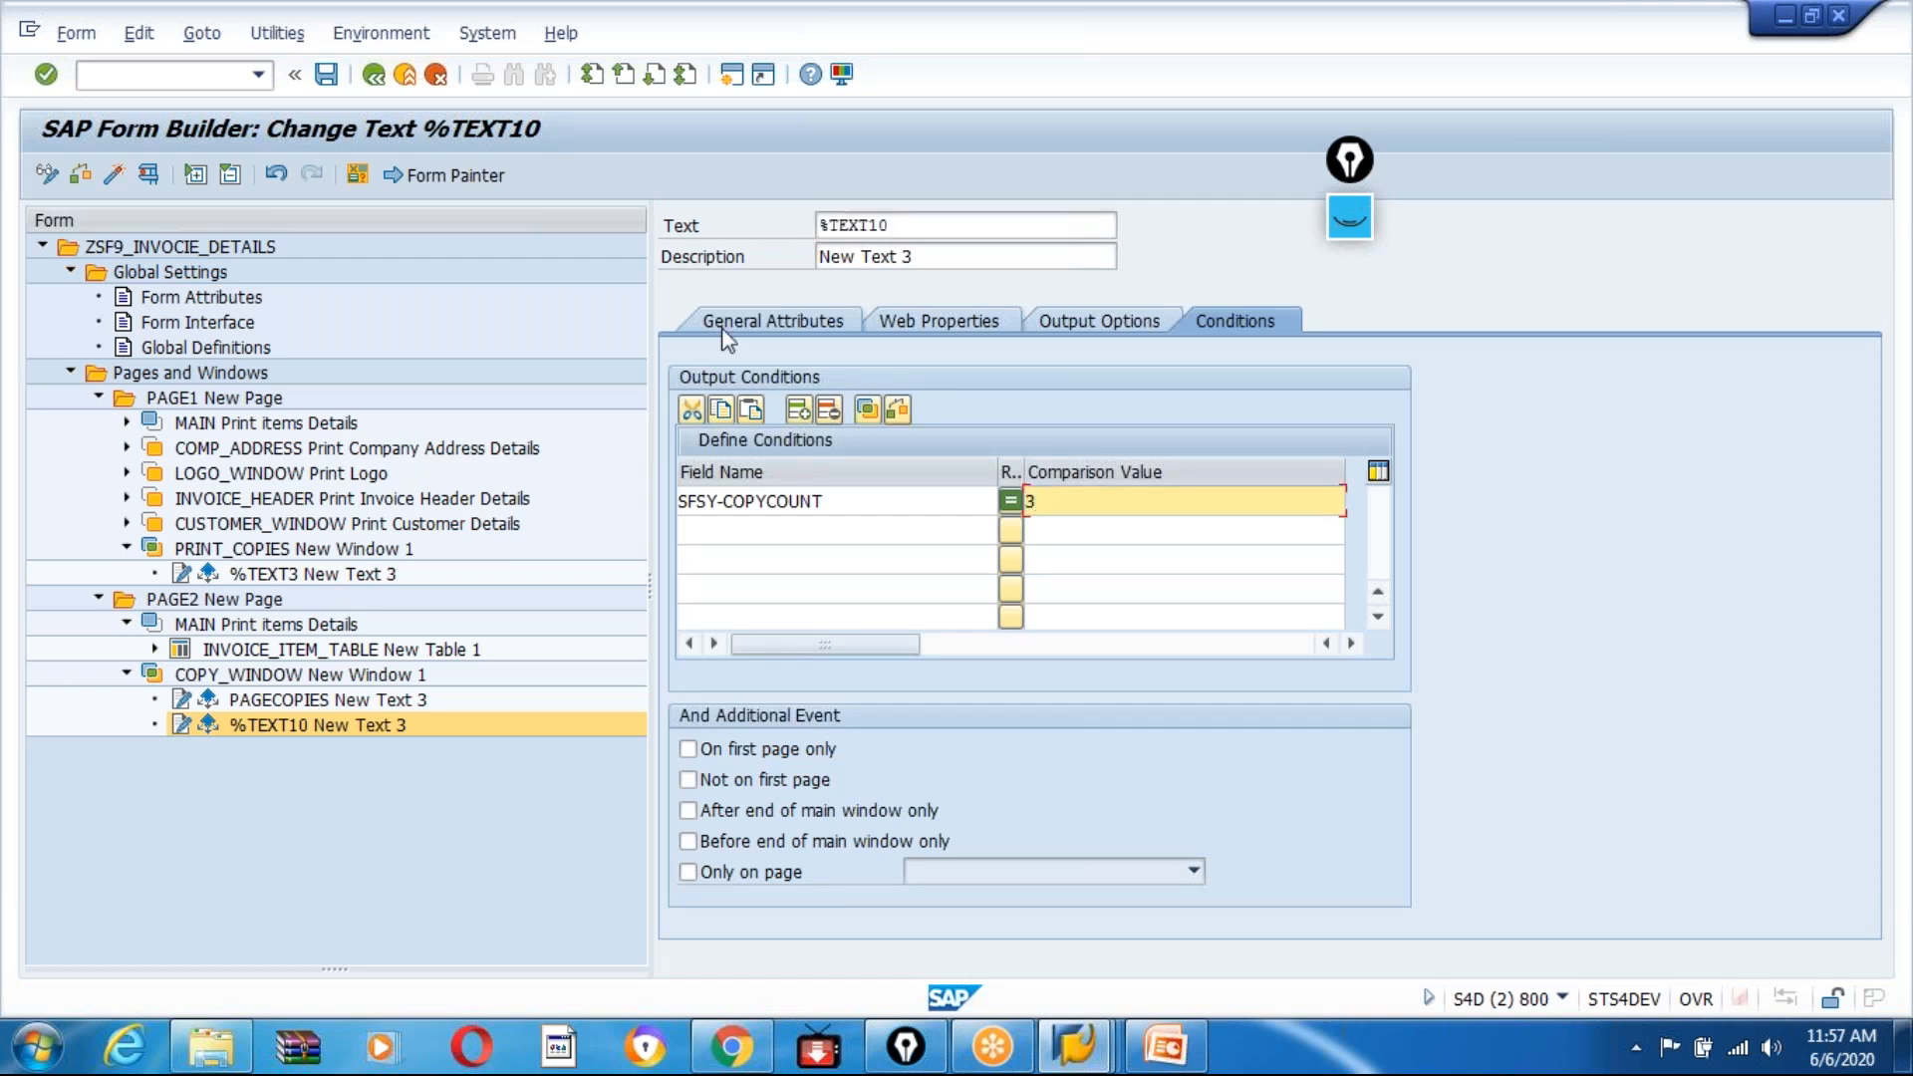
key(Return)
Step: Change the wording of the pasted text node to "Triplicate" in the line editor and return to the form
click(774, 321)
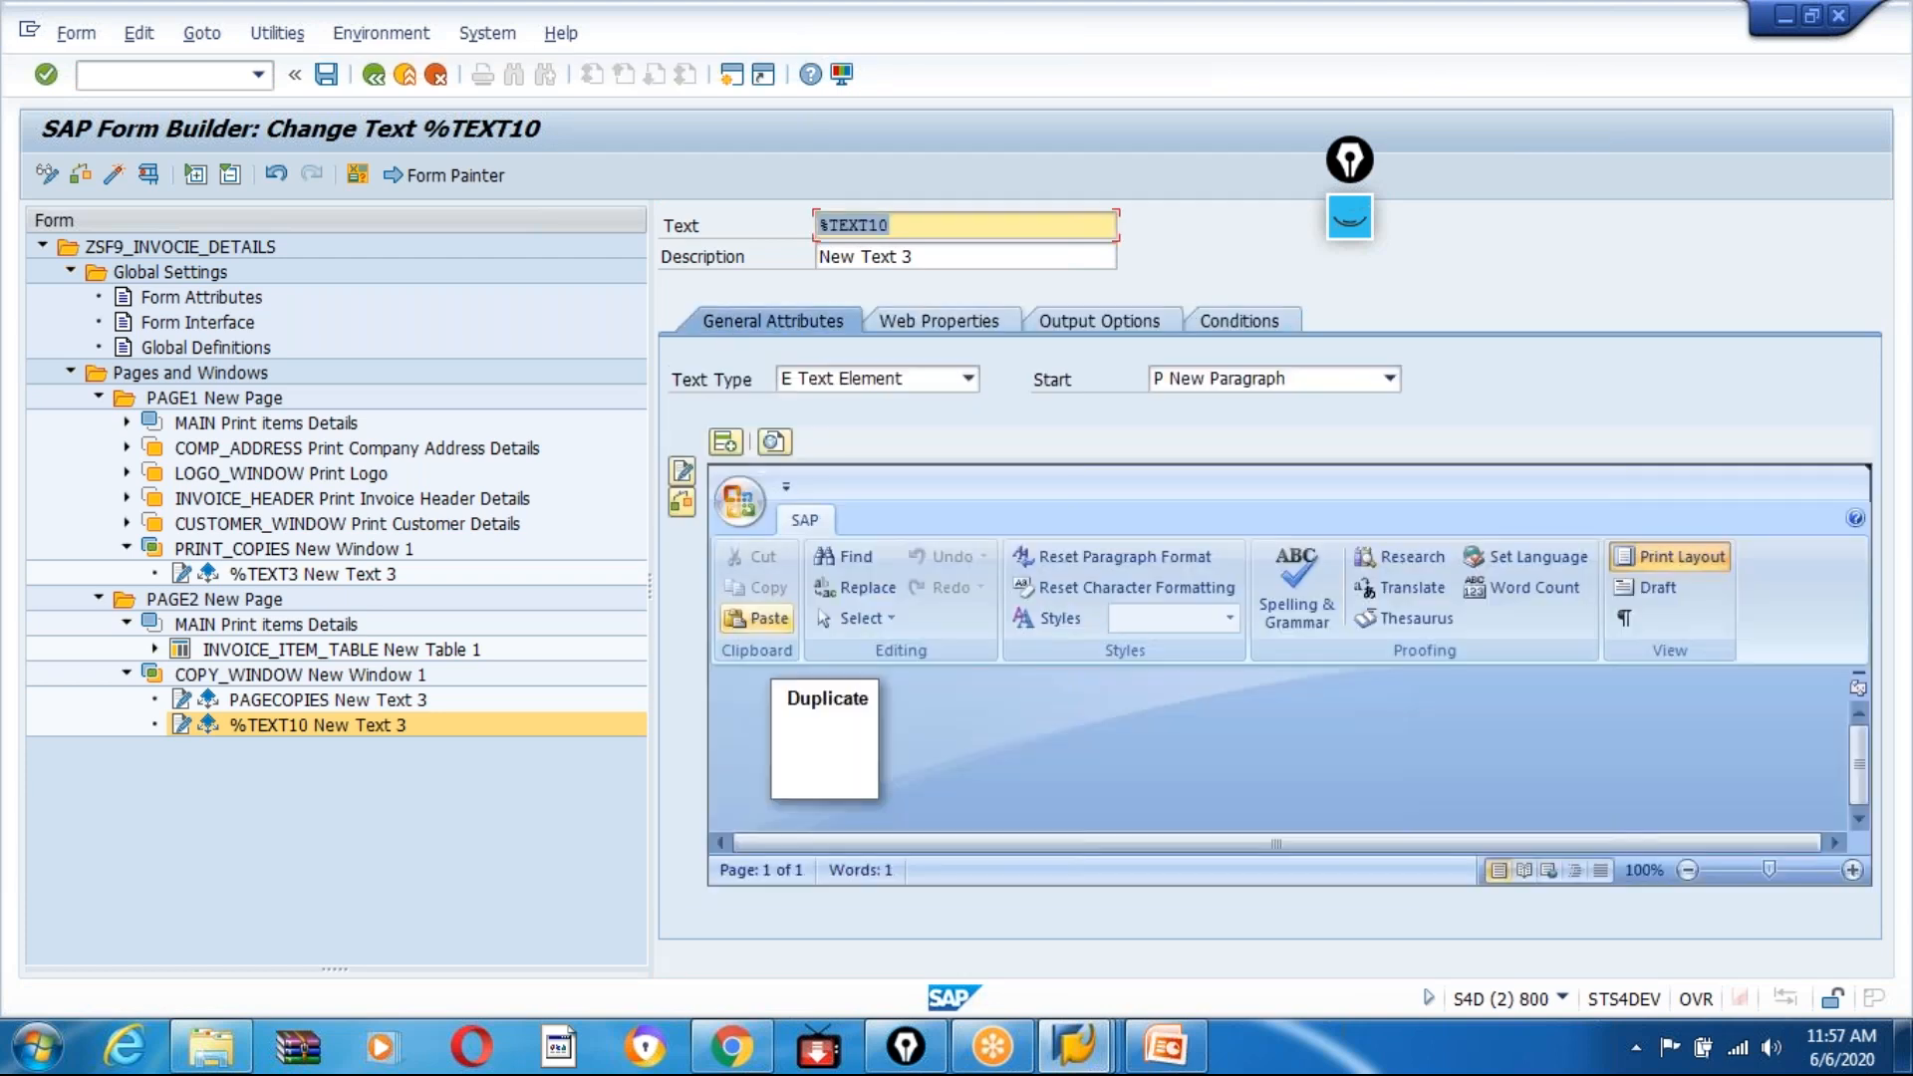
click(682, 471)
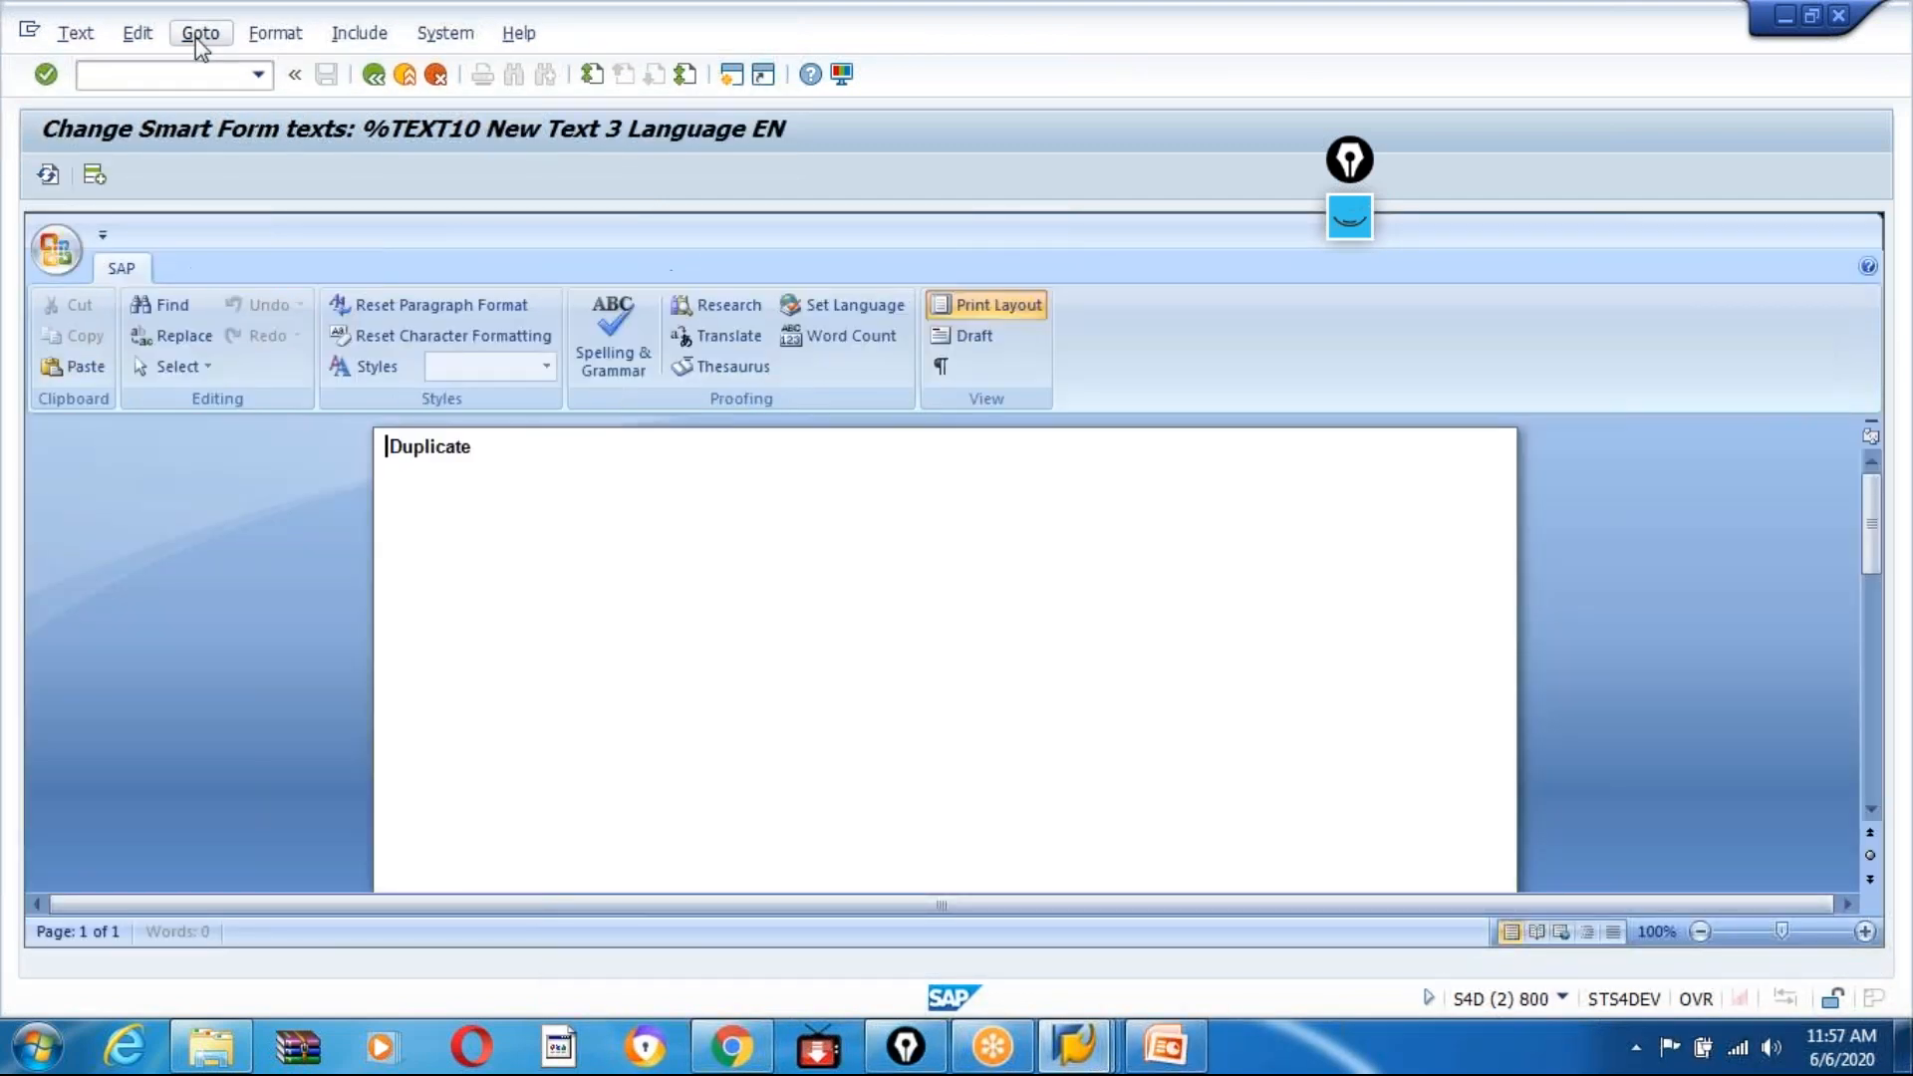
click(199, 34)
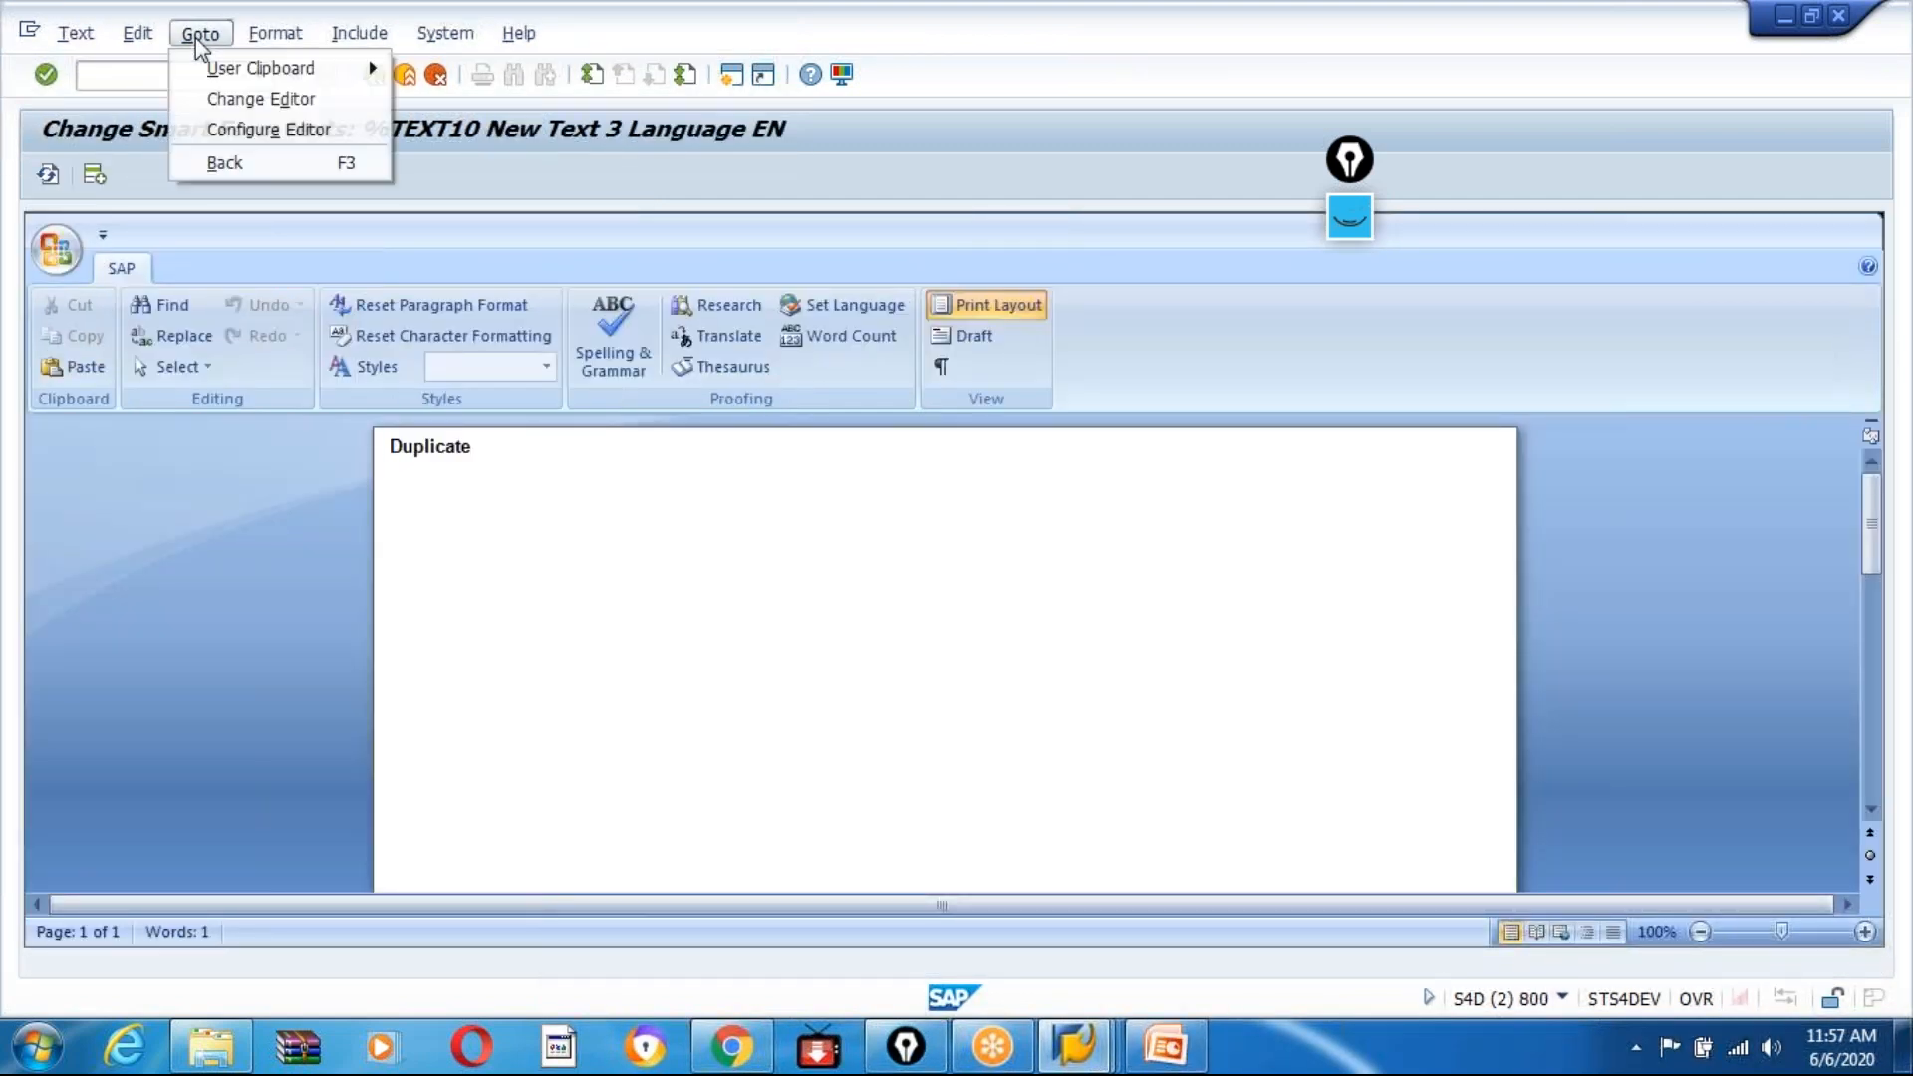
click(261, 98)
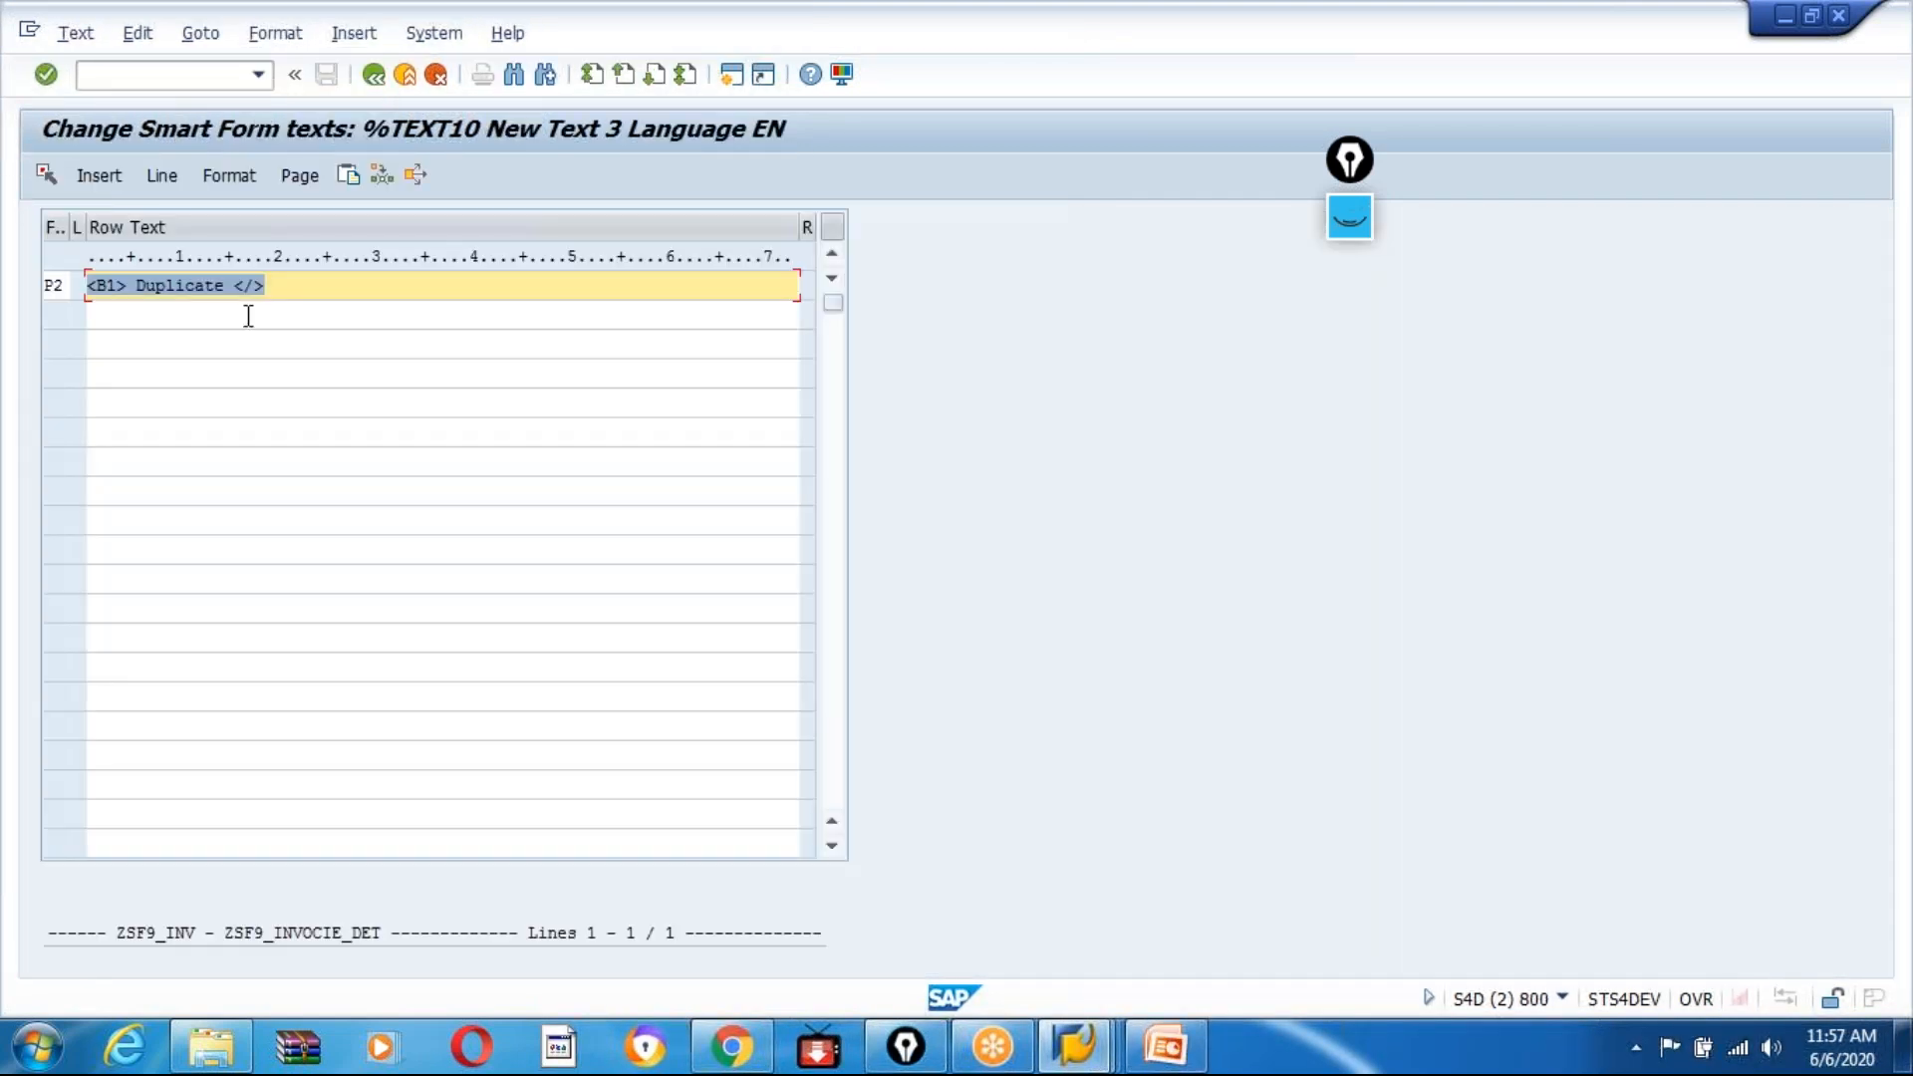
click(226, 285)
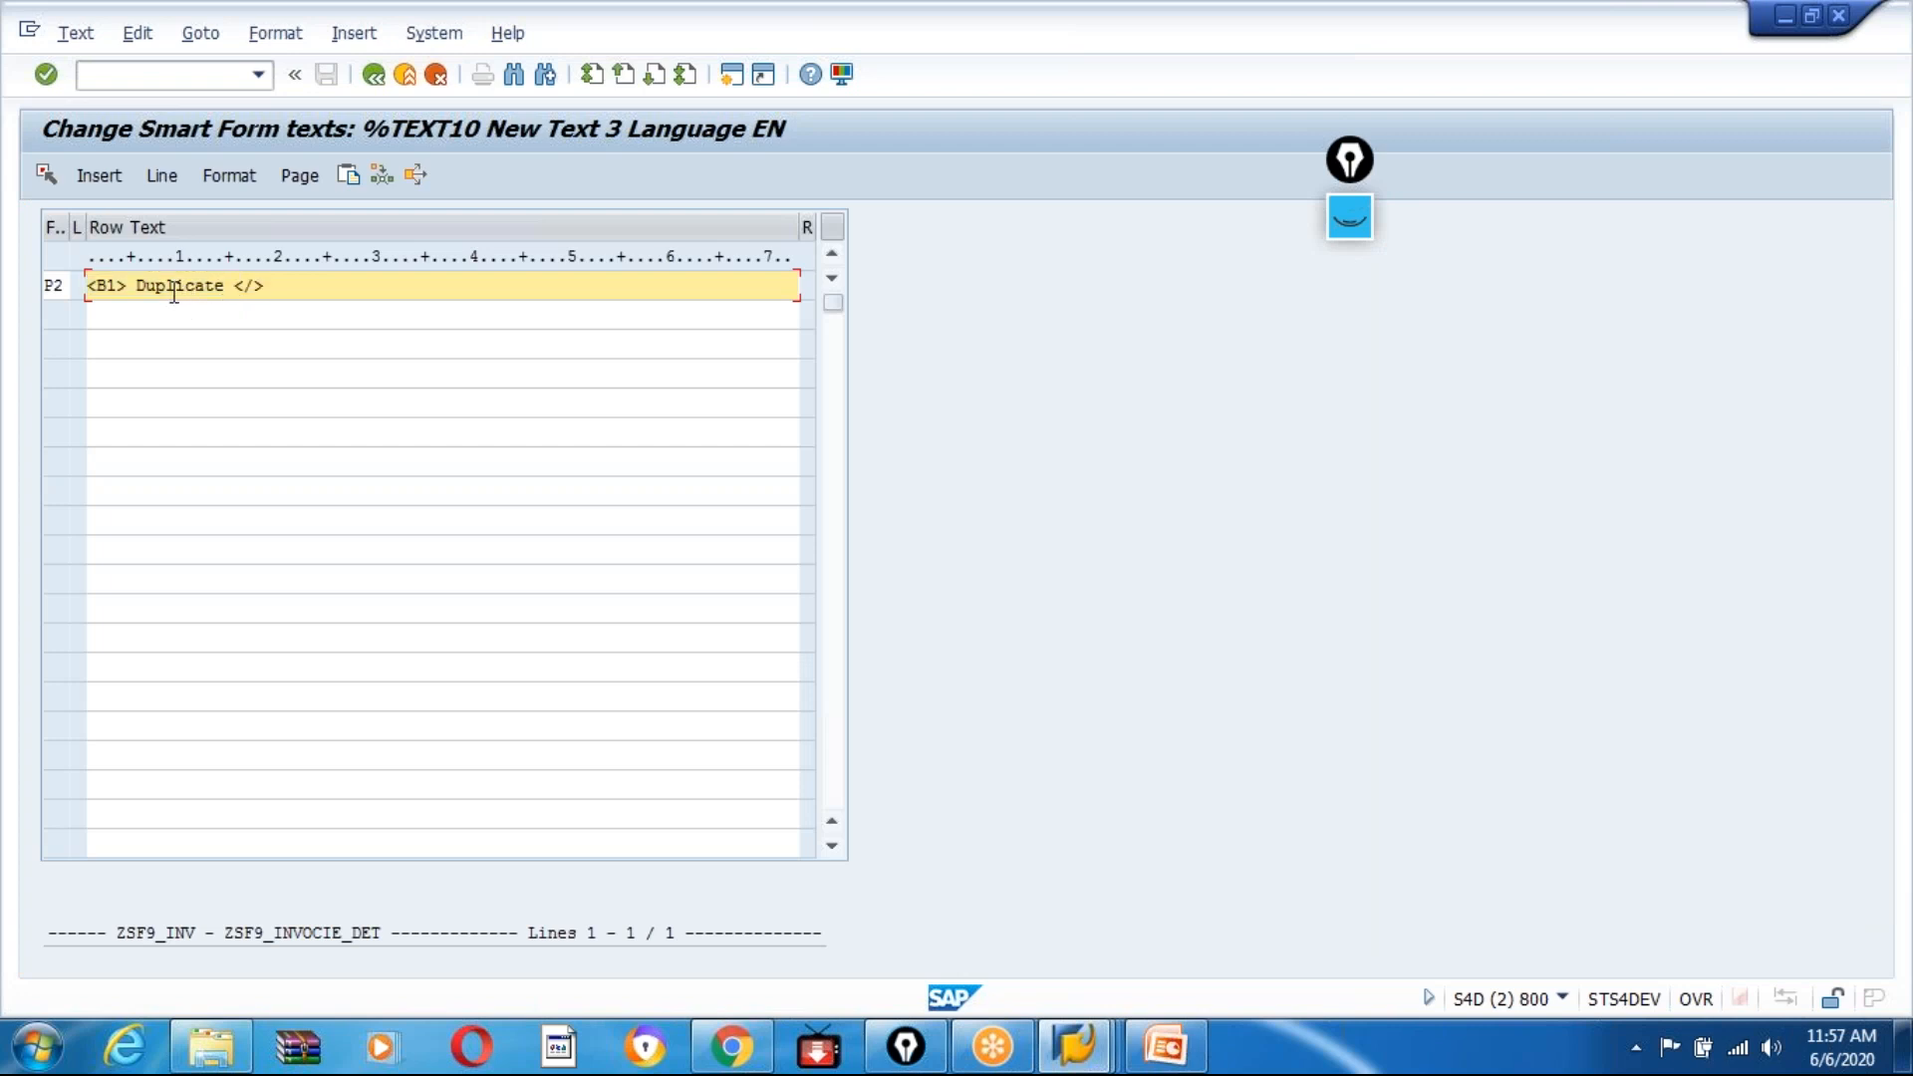
key(BackSpace)
key(BackSpace)
text(Tripli)
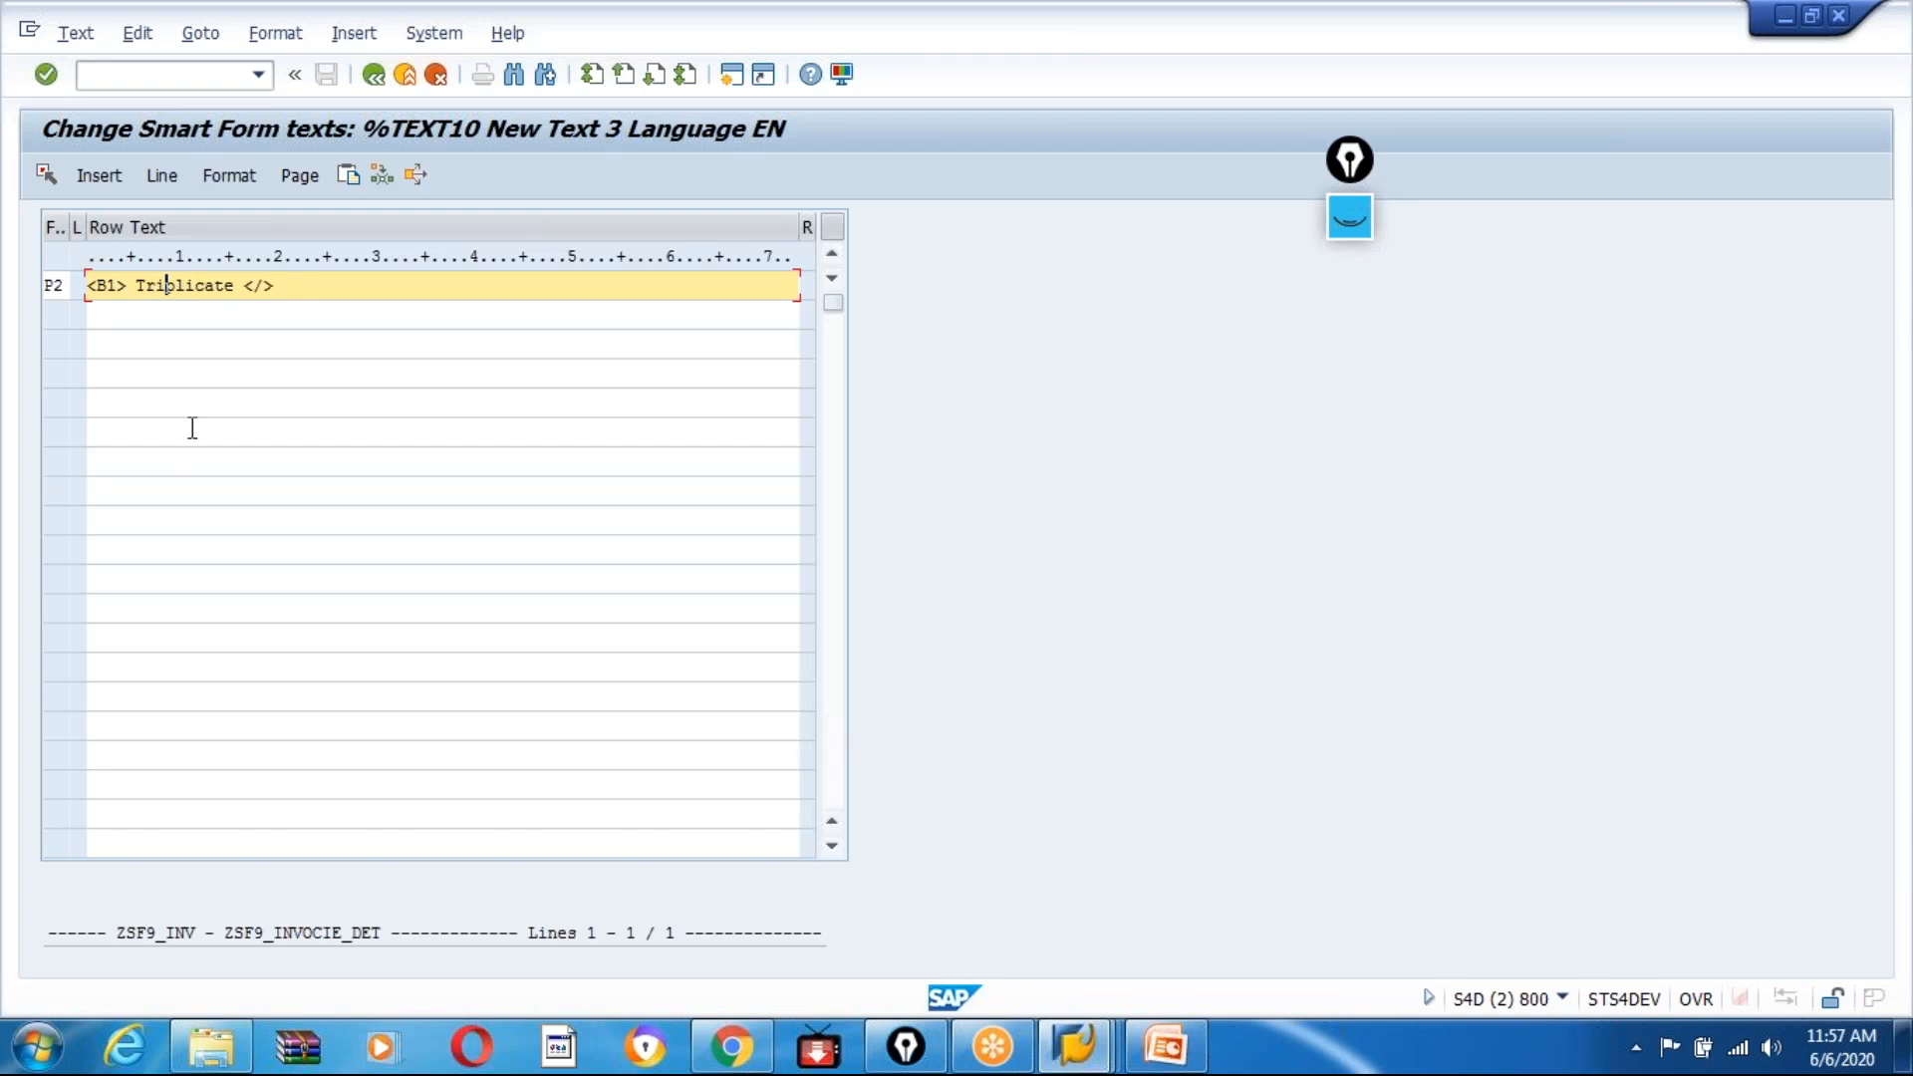
click(373, 75)
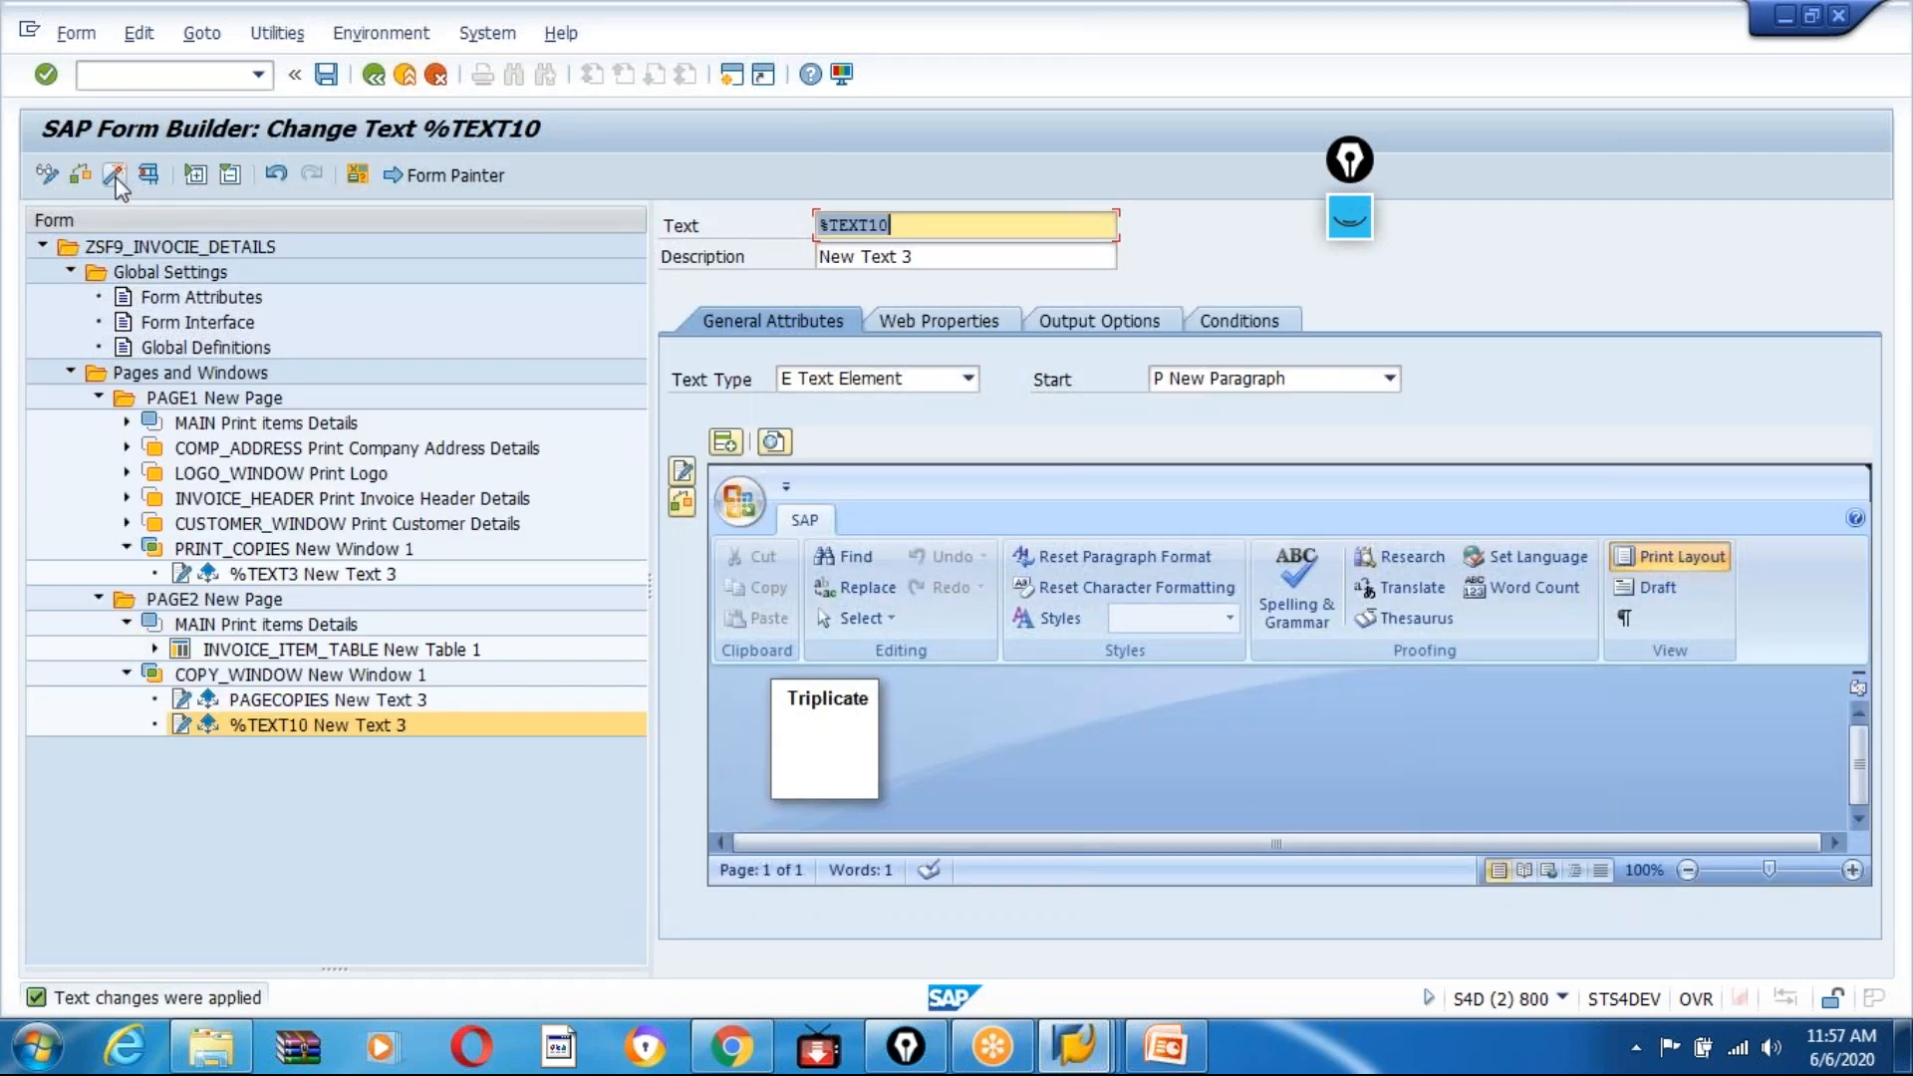
Step: Activate the ZSF9_INVOCIE_DETAILS form and open the test screen of its generated function module
click(115, 177)
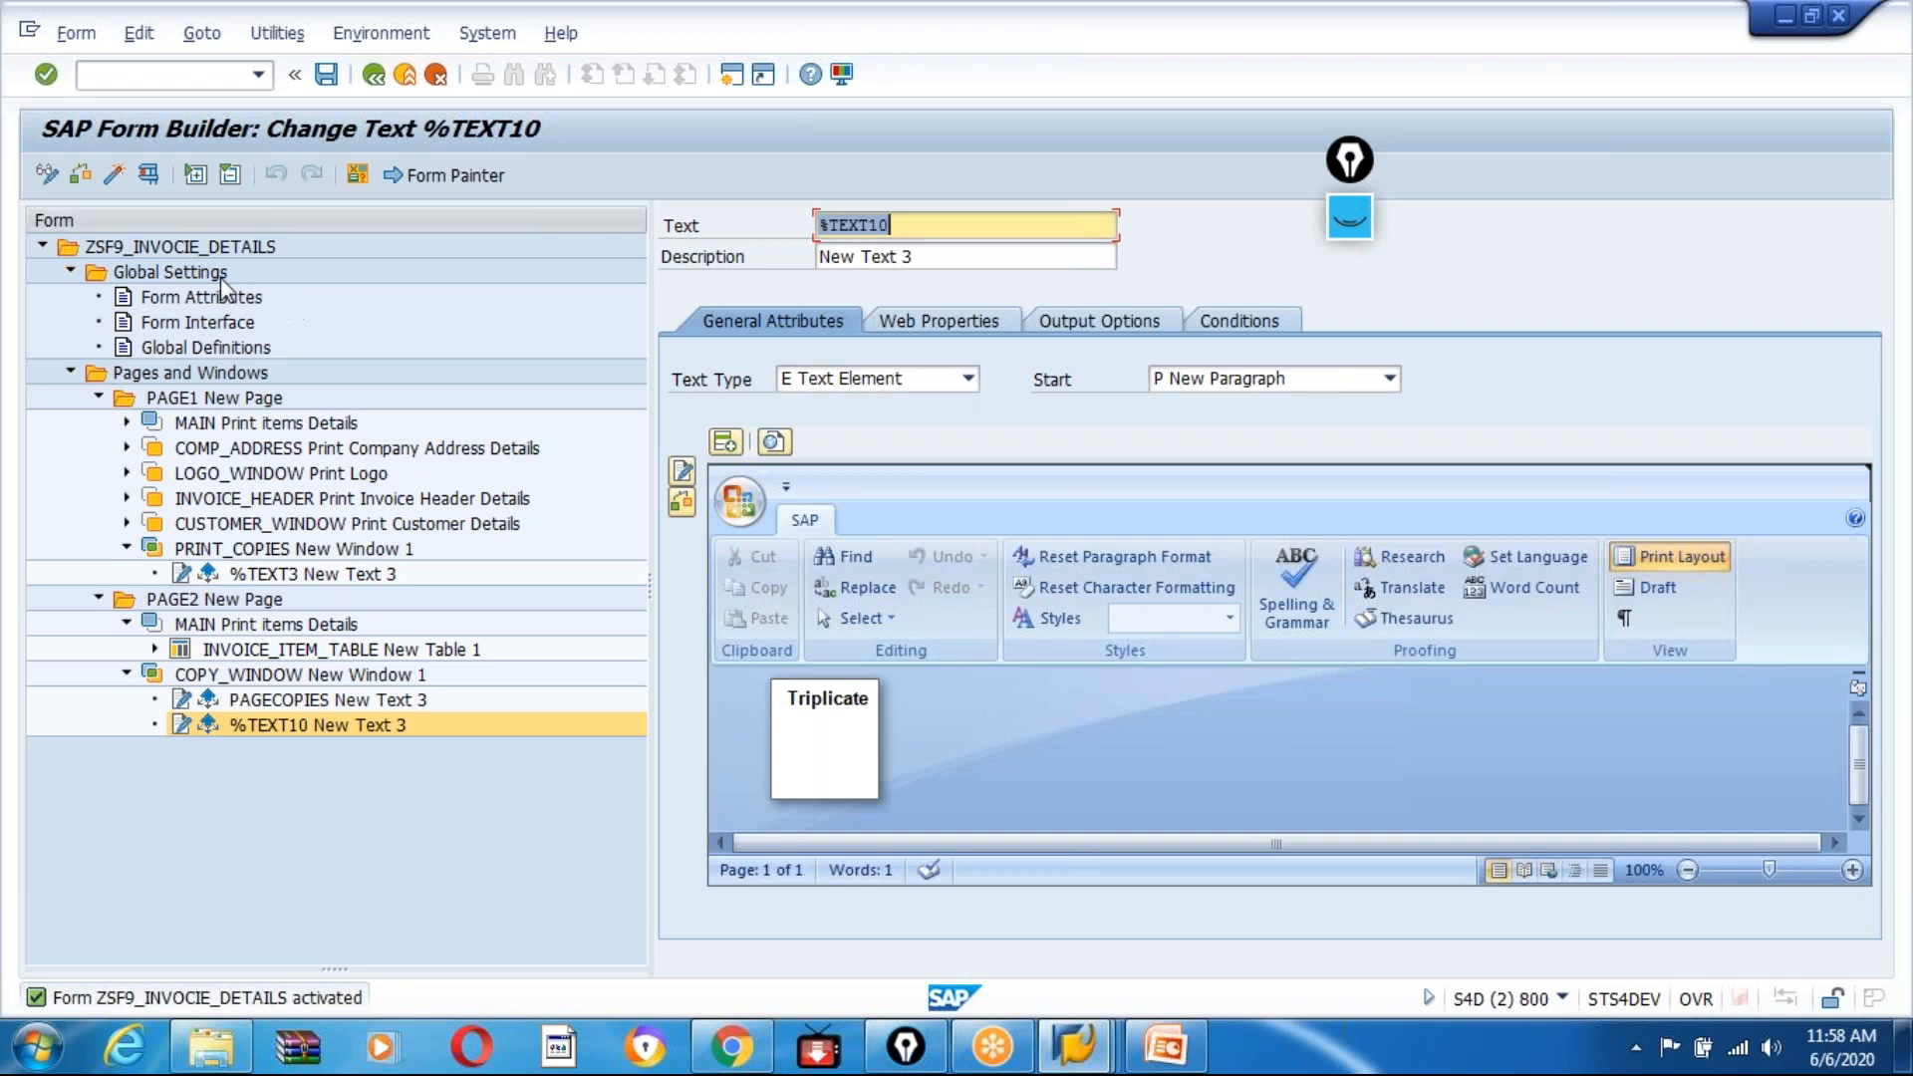
click(116, 177)
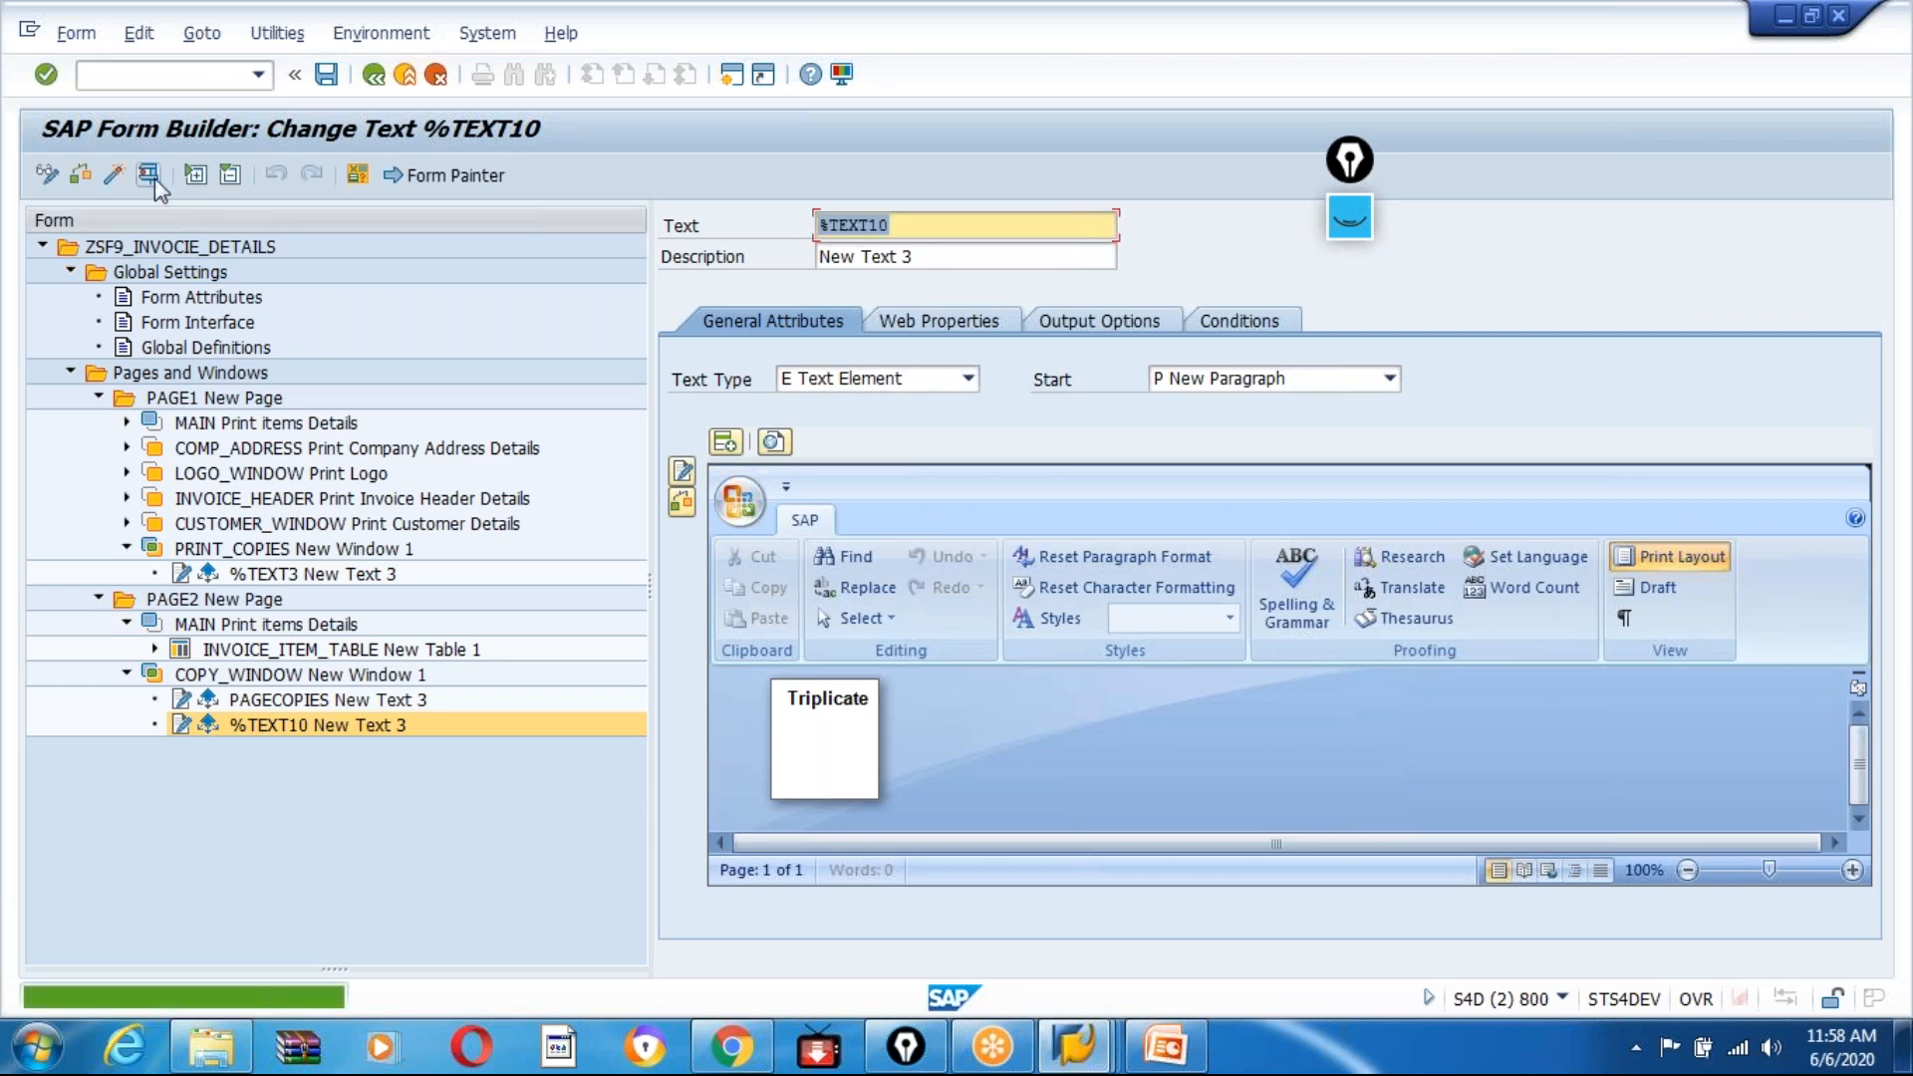
key(F8)
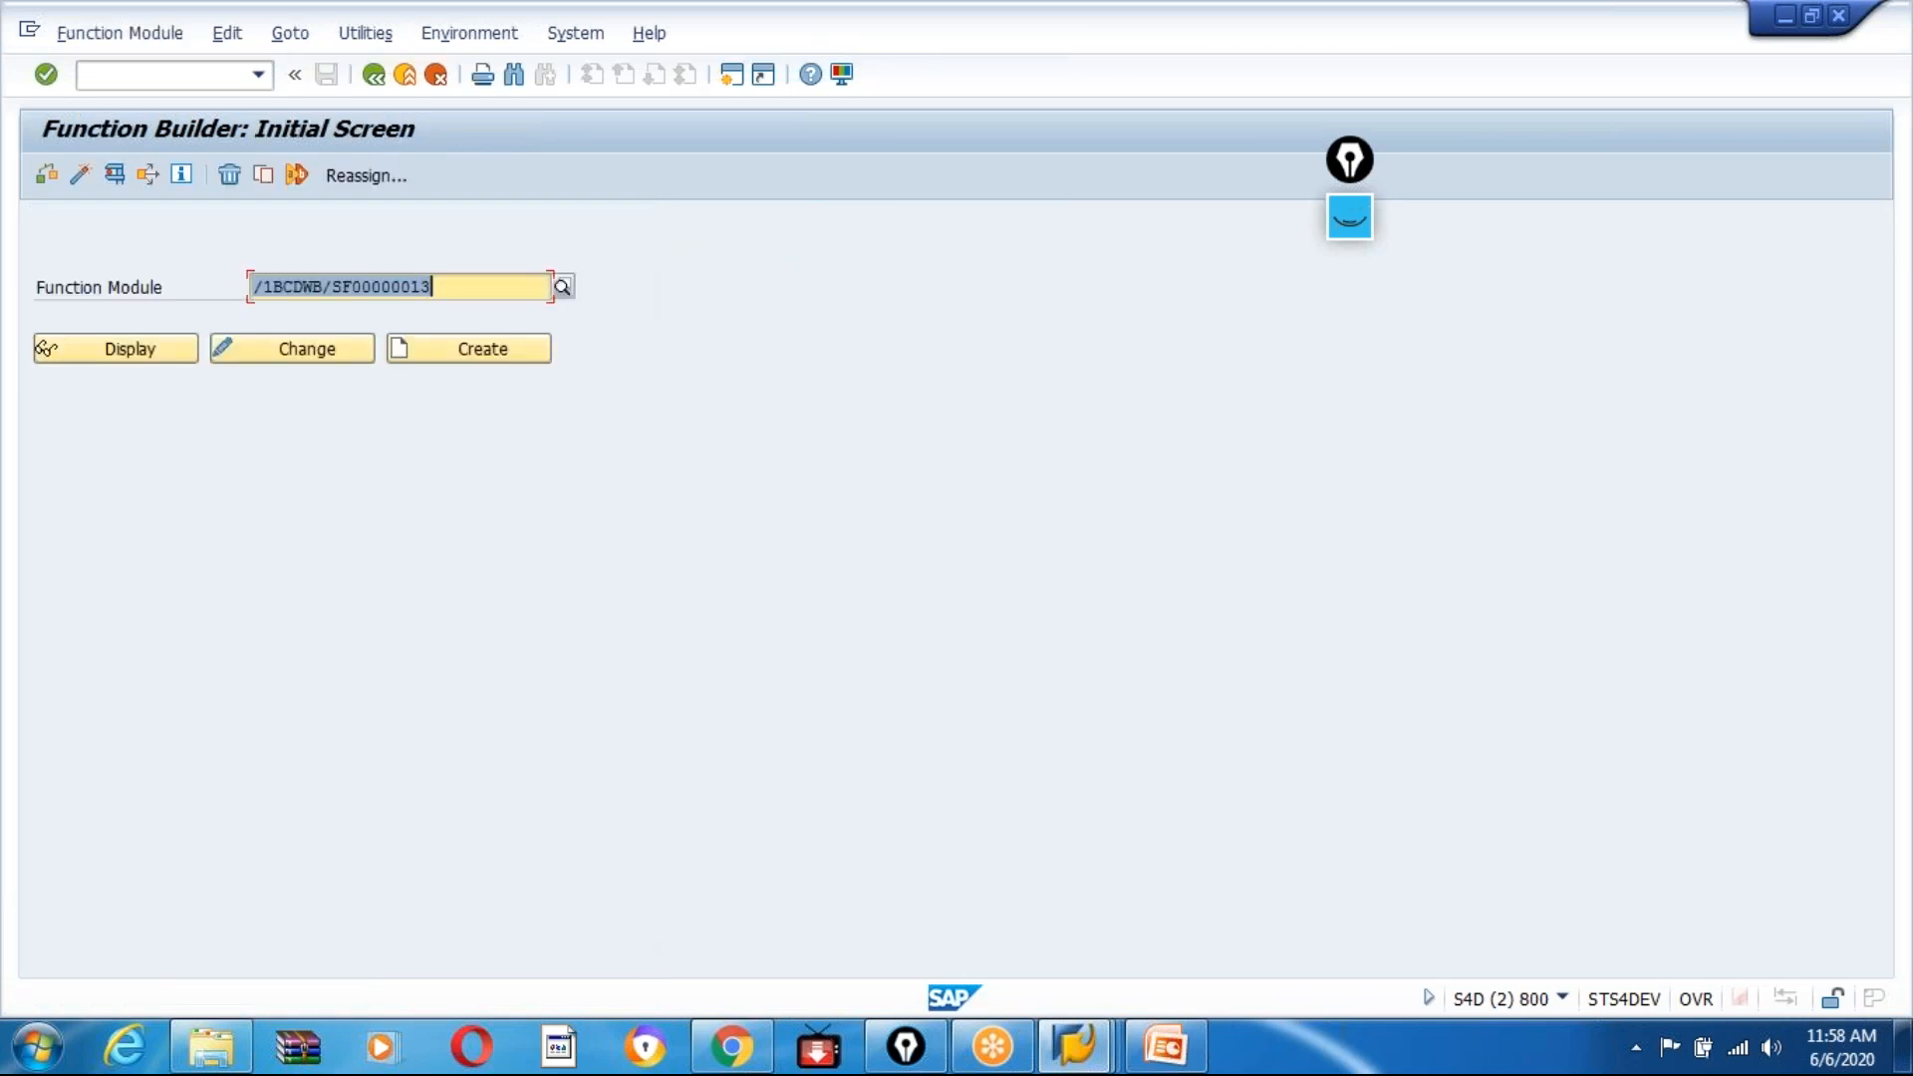
click(116, 175)
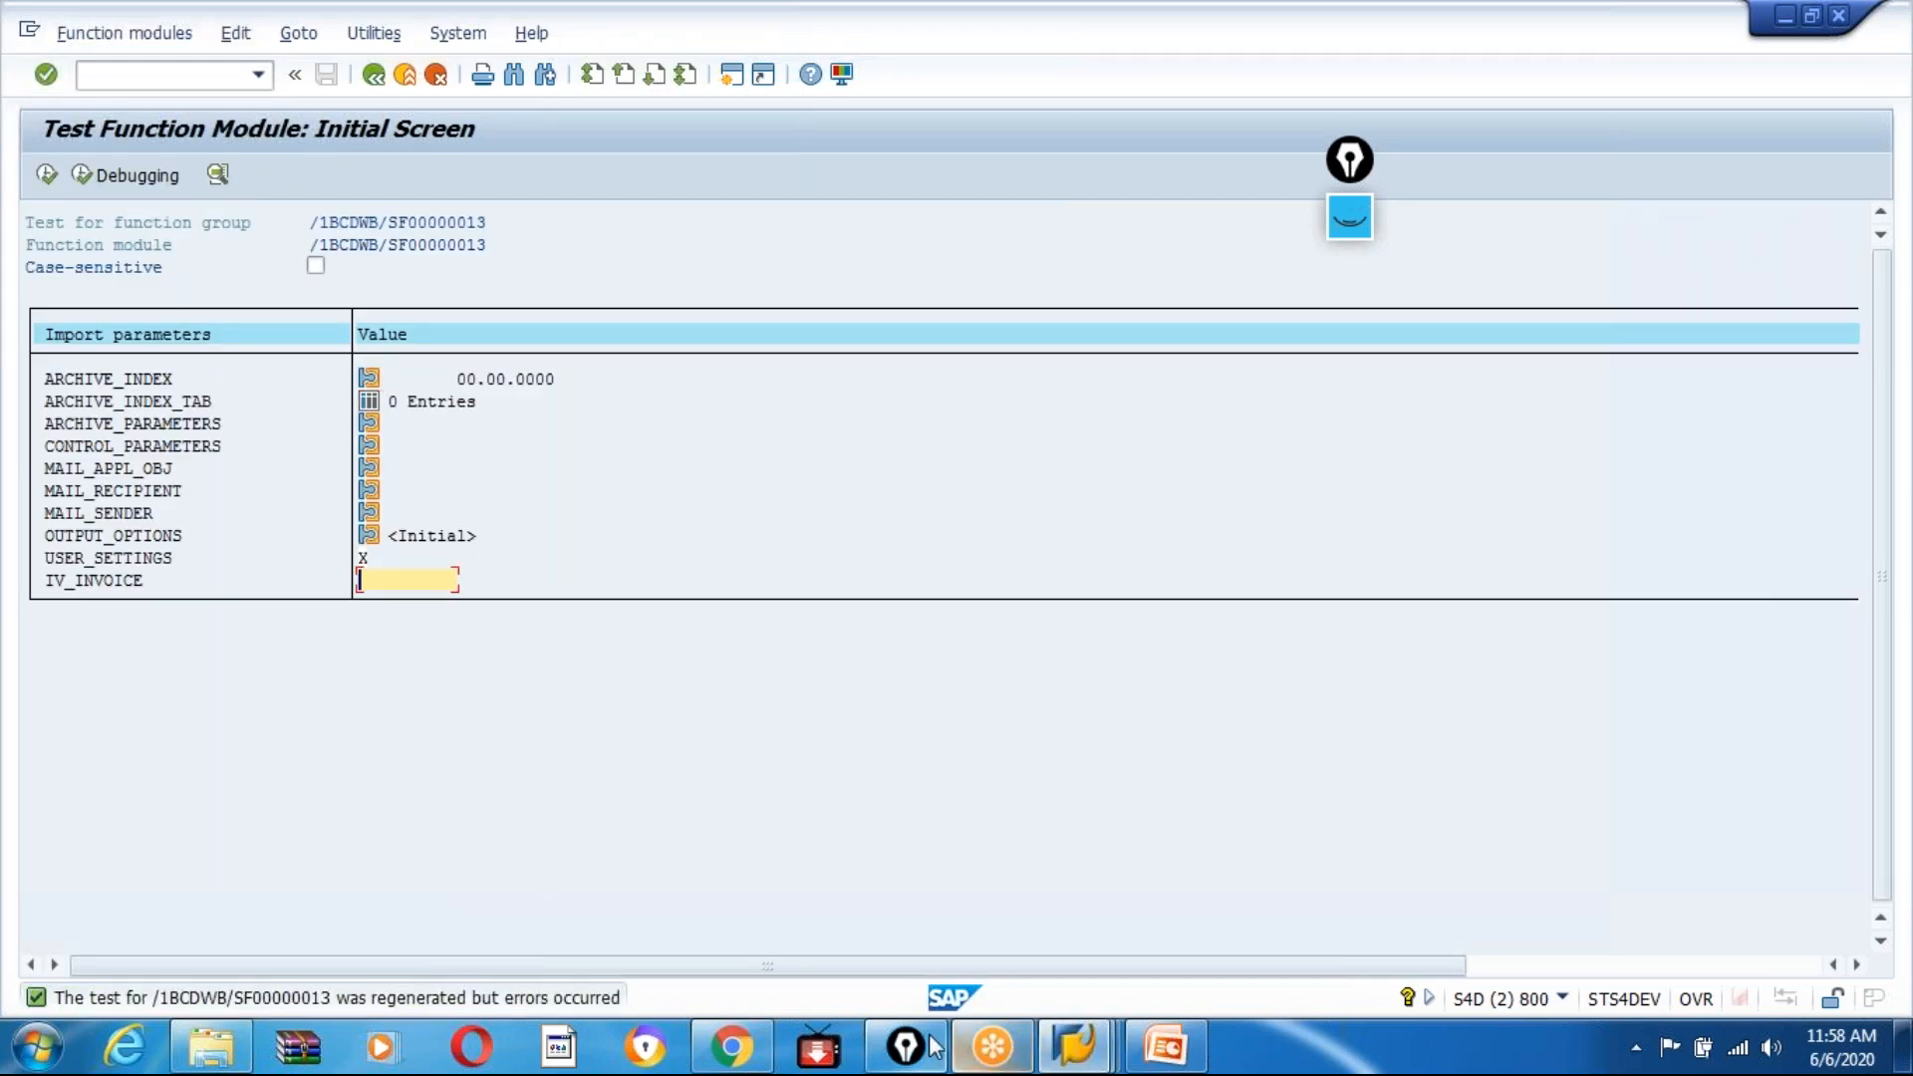
Step: Look up the billing document number in the VBRP entries, enter it as IV_INVOICE, and execute the function module test
click(1074, 1047)
click(995, 929)
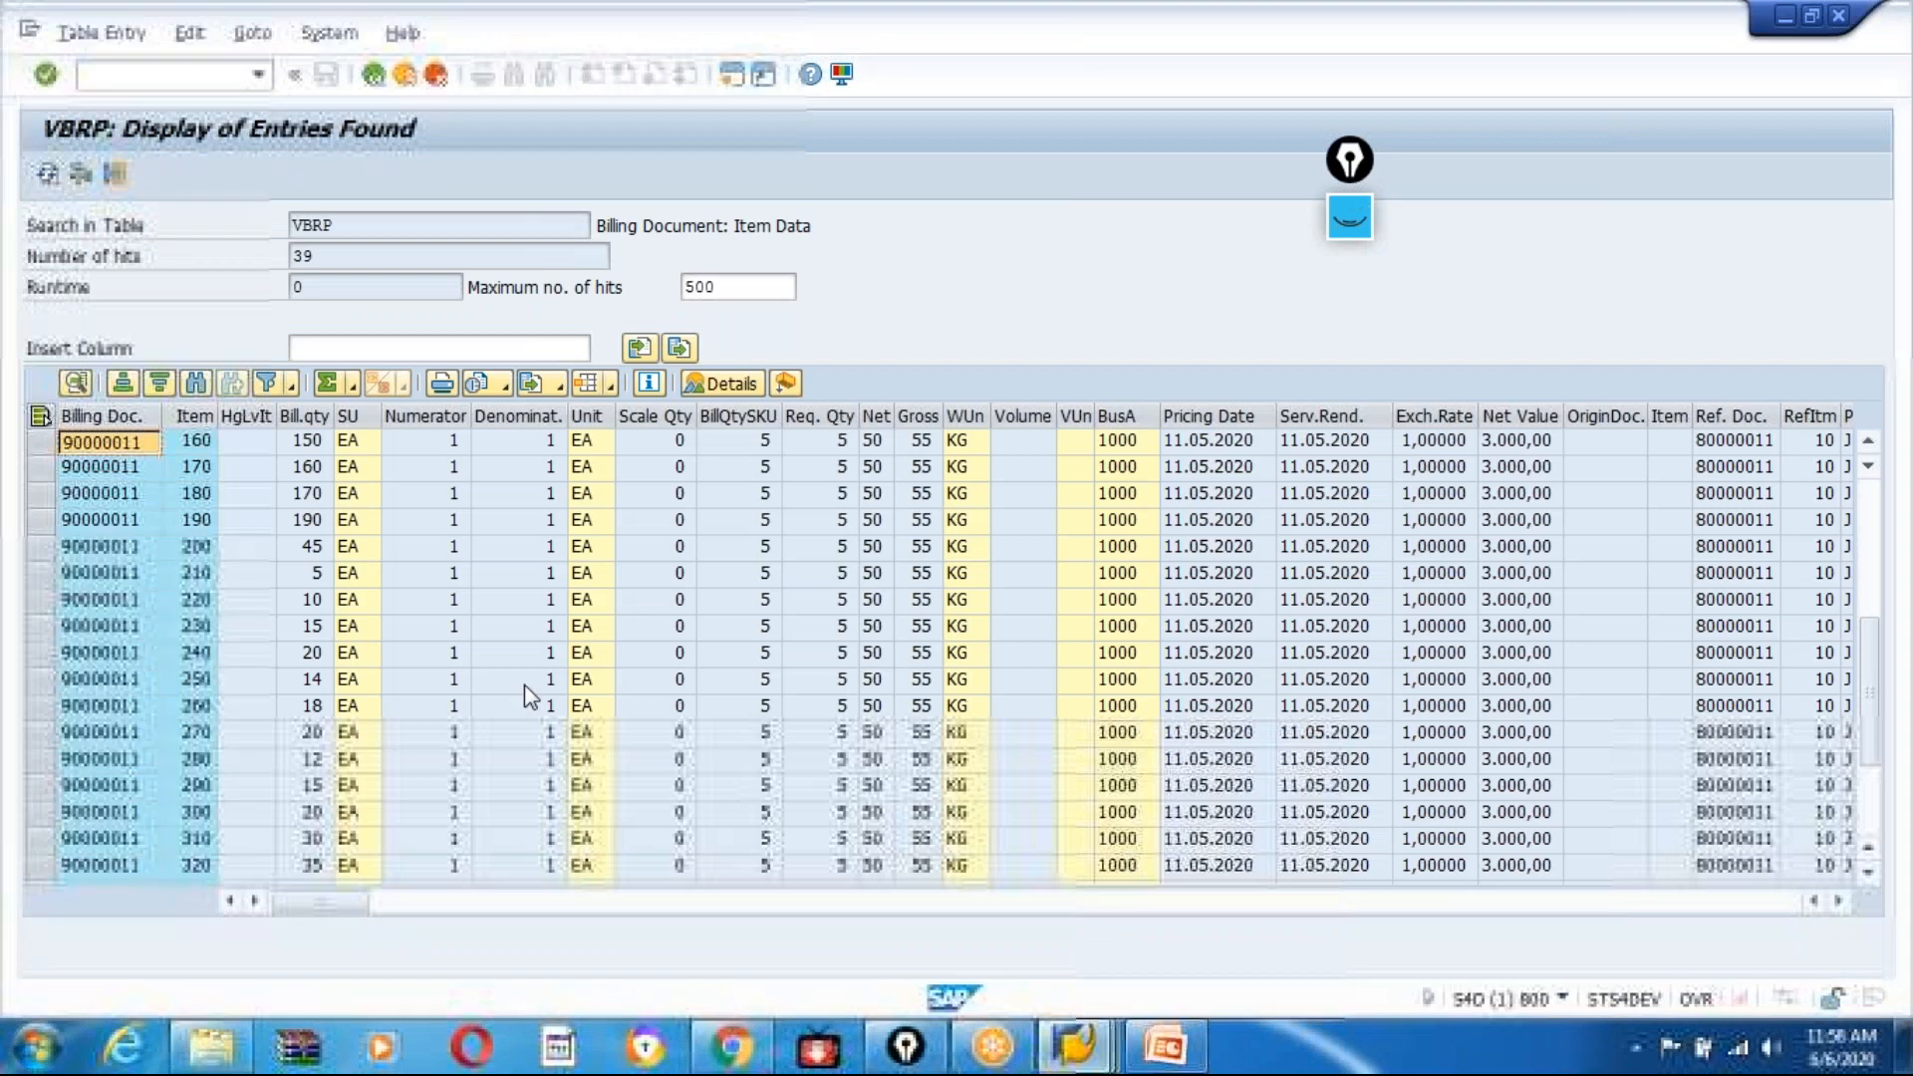
click(1044, 1046)
click(1265, 914)
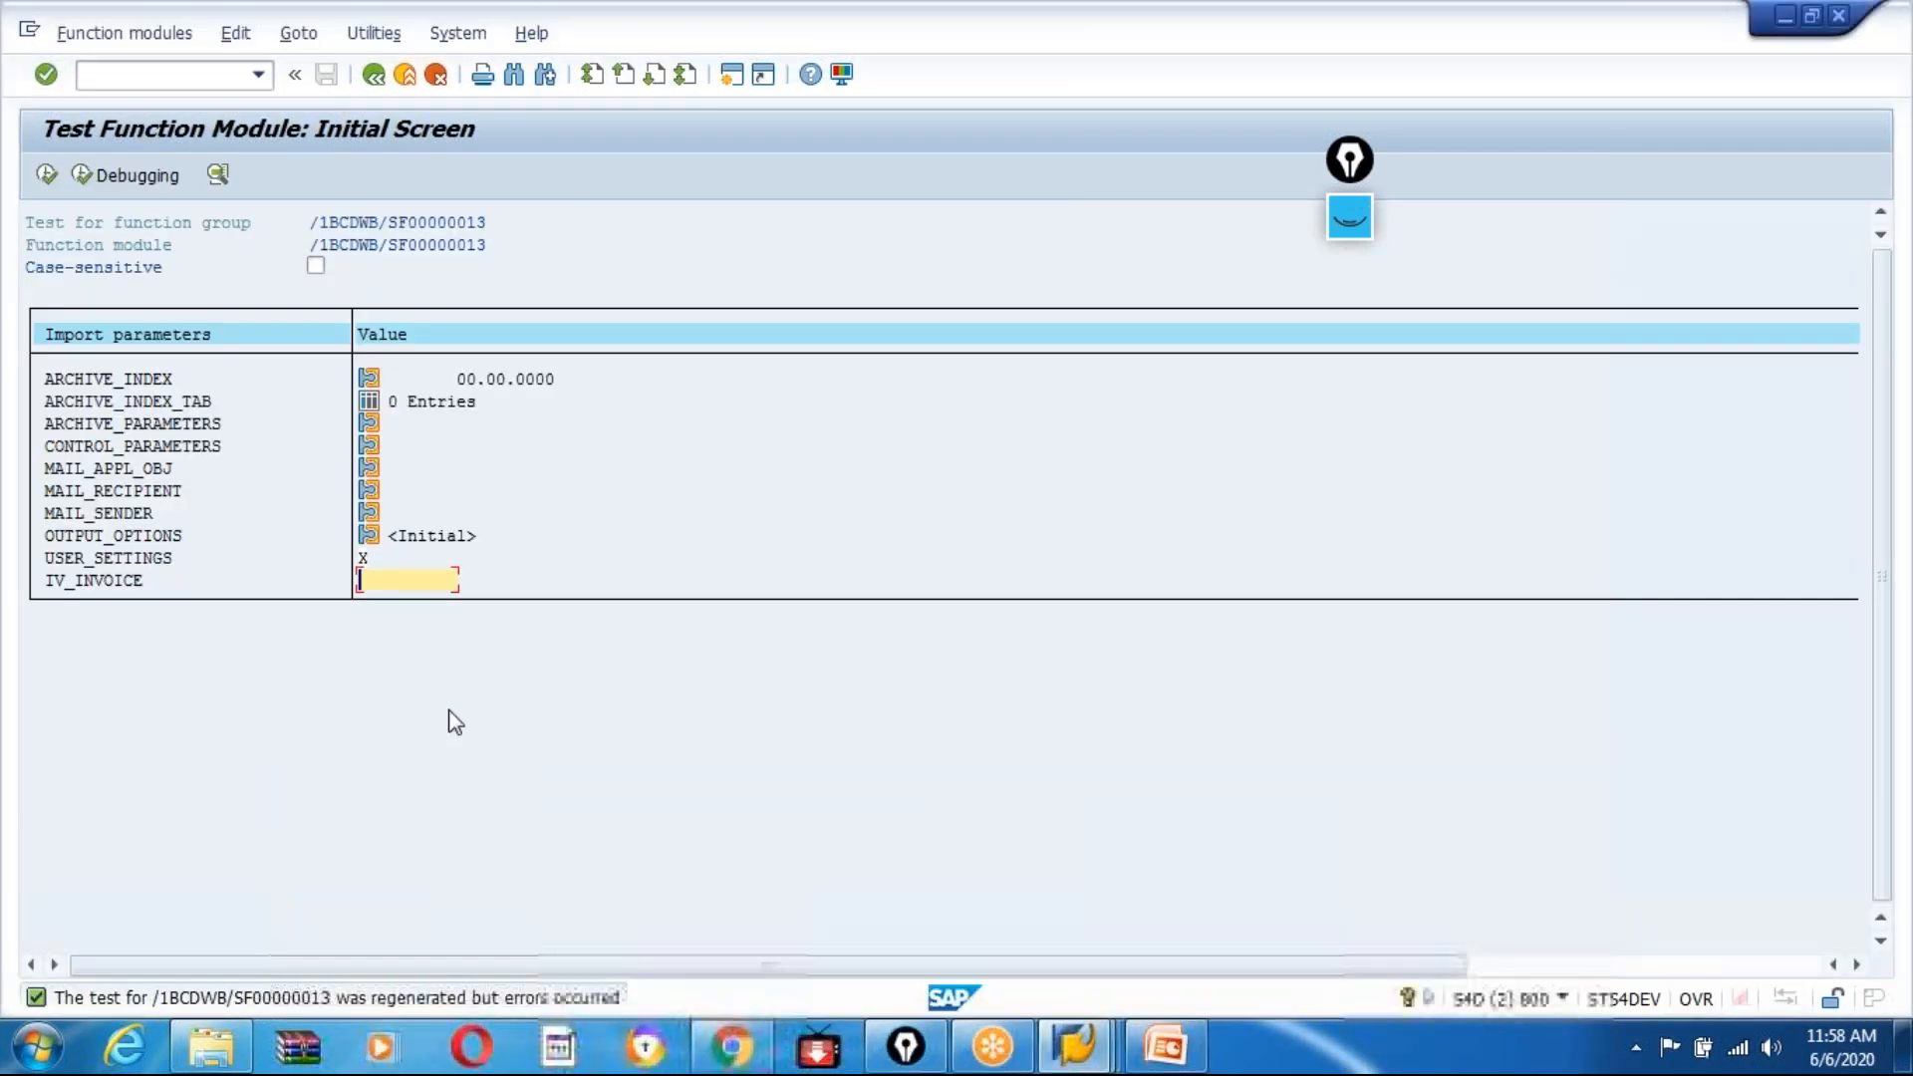
text(90000011)
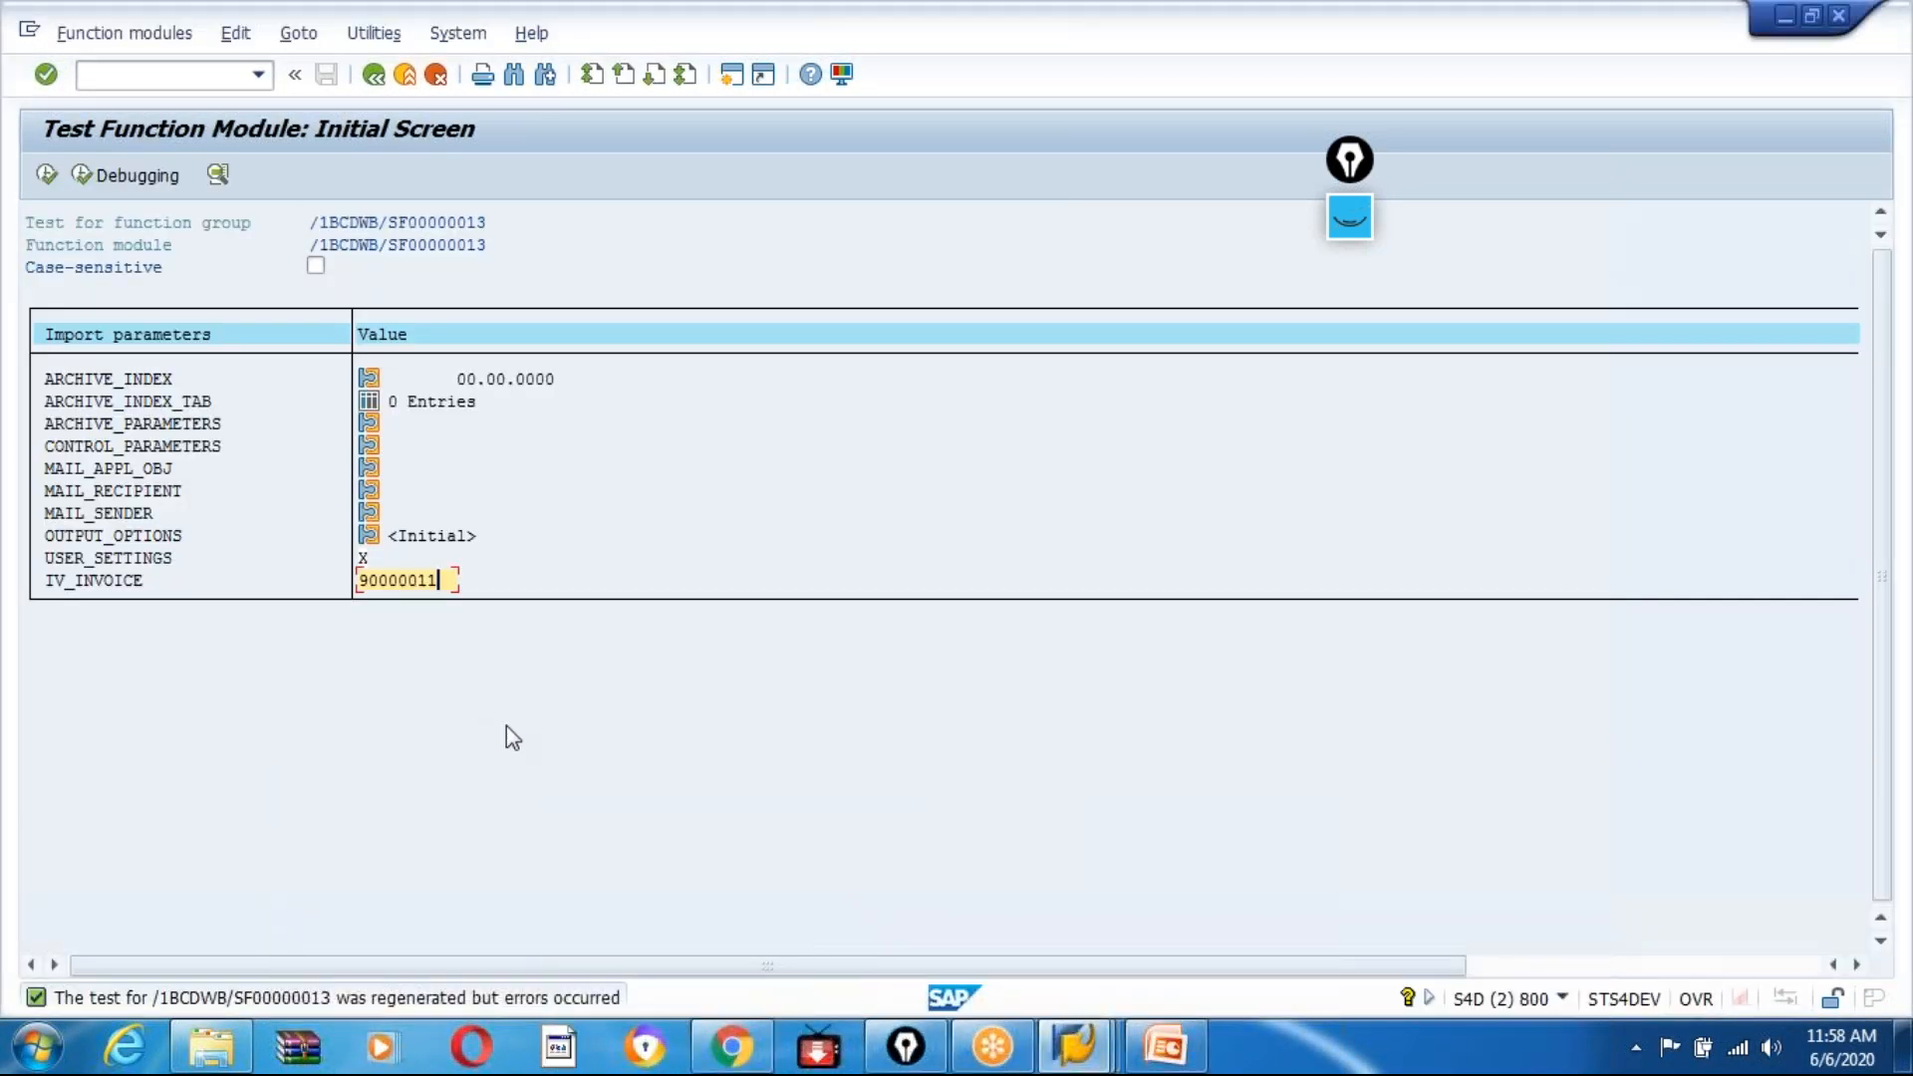
click(47, 172)
Step: Choose output device LP01, set the number of copies to 3, and open the print preview
key(space)
click(230, 297)
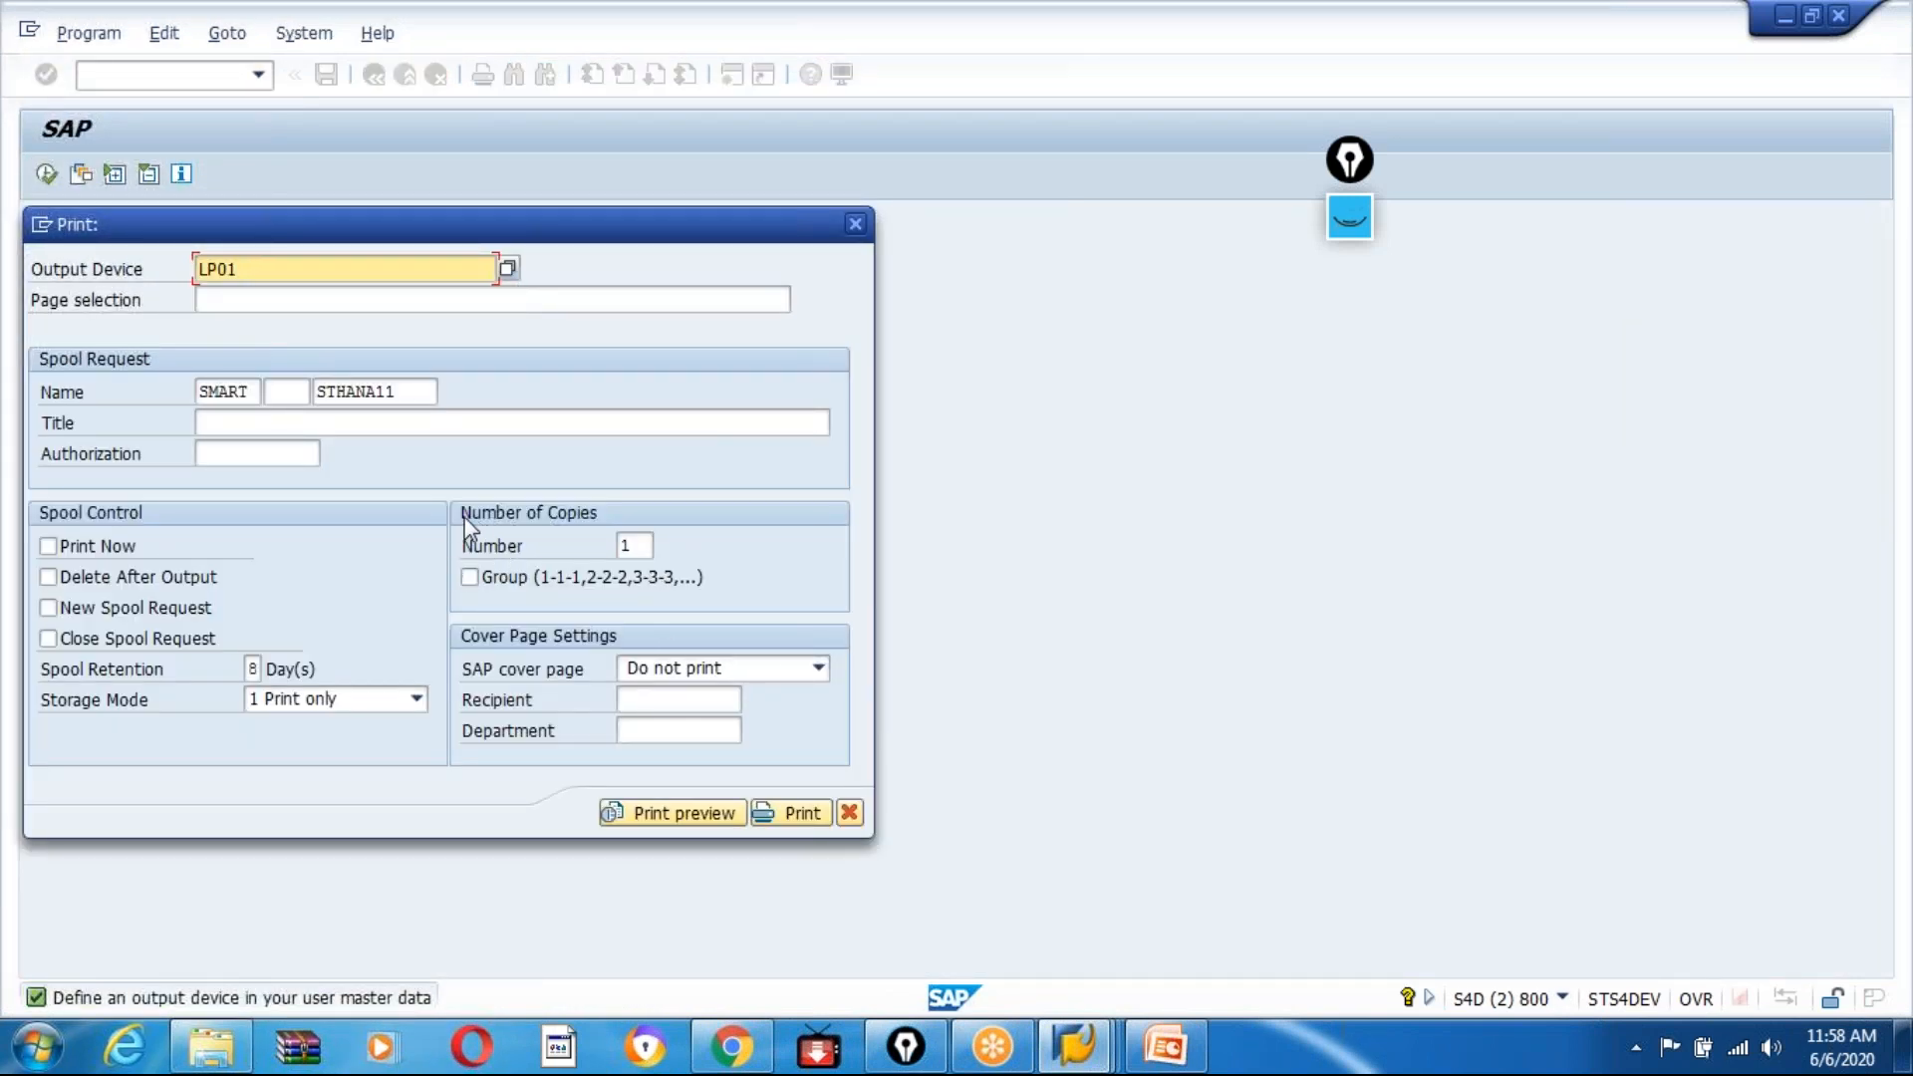
click(629, 544)
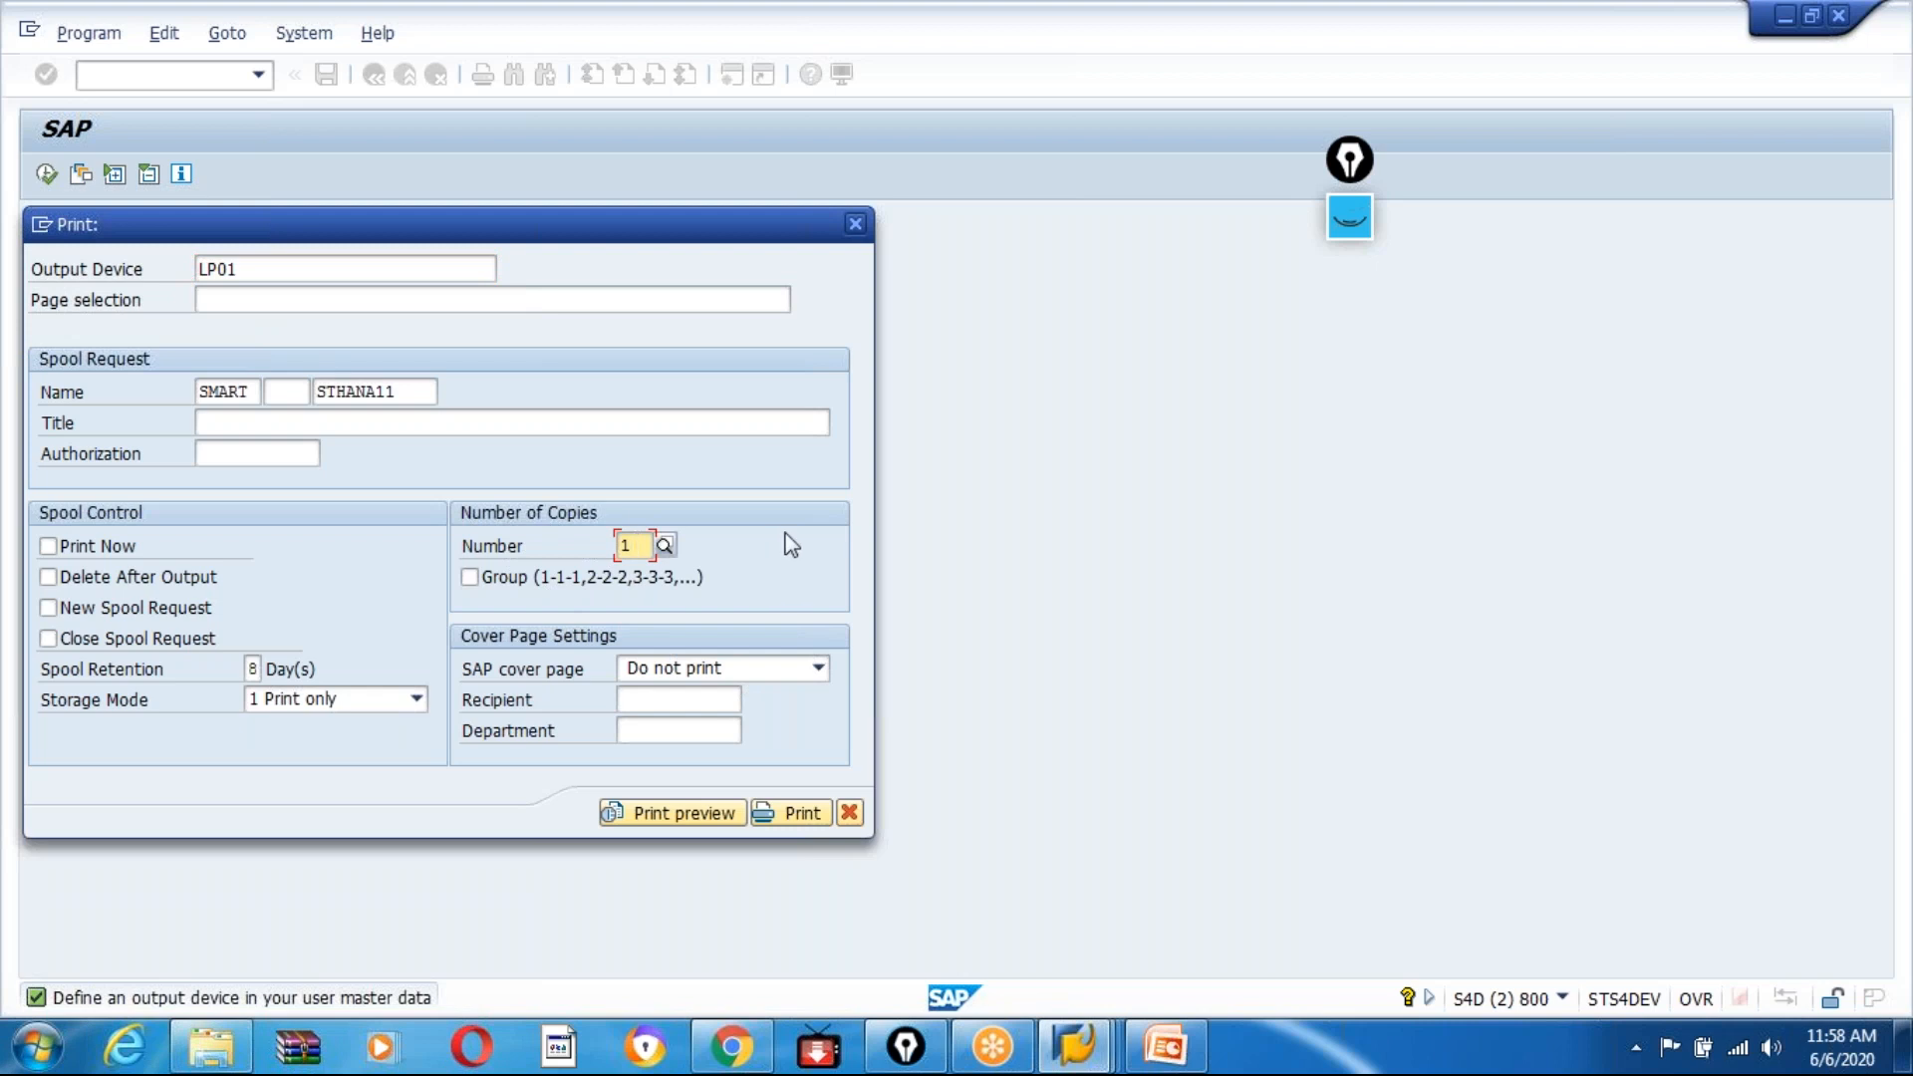
key(BackSpace)
text(3)
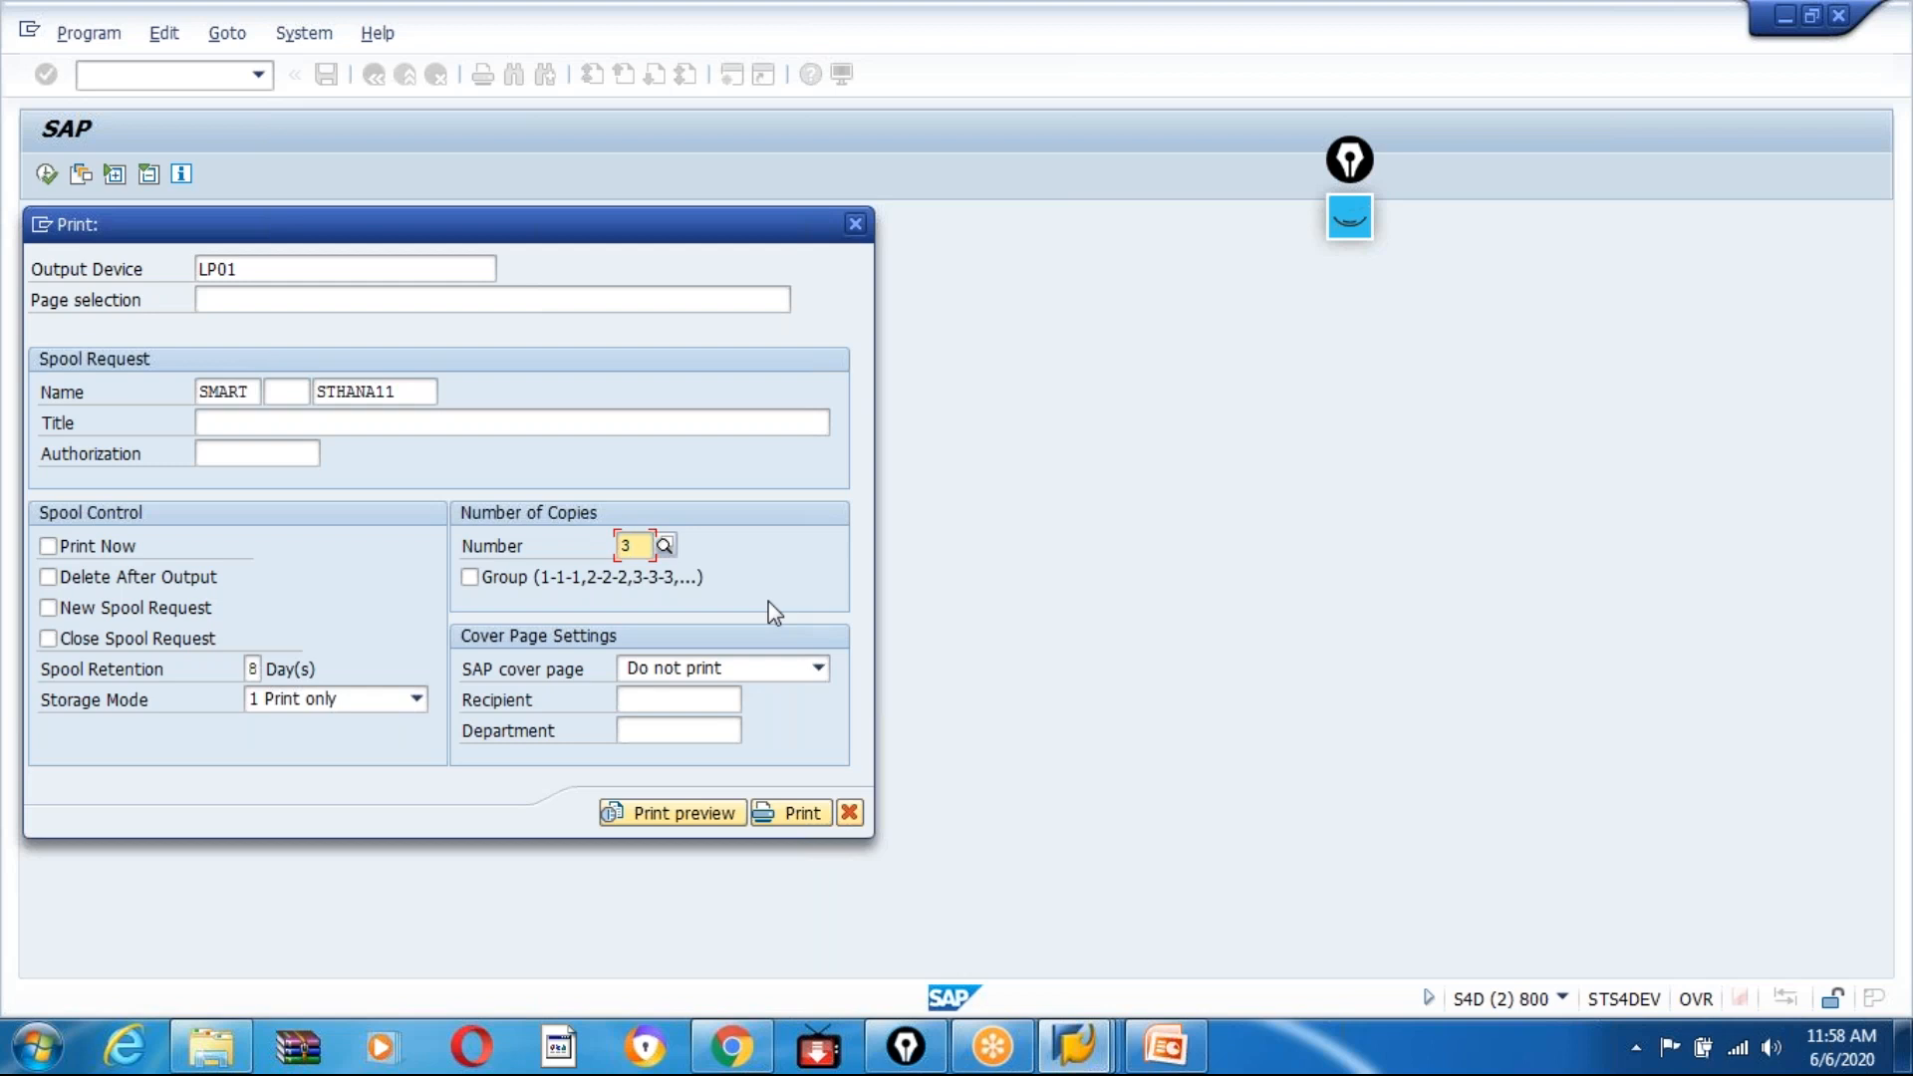
drag(643, 546, 604, 544)
click(654, 811)
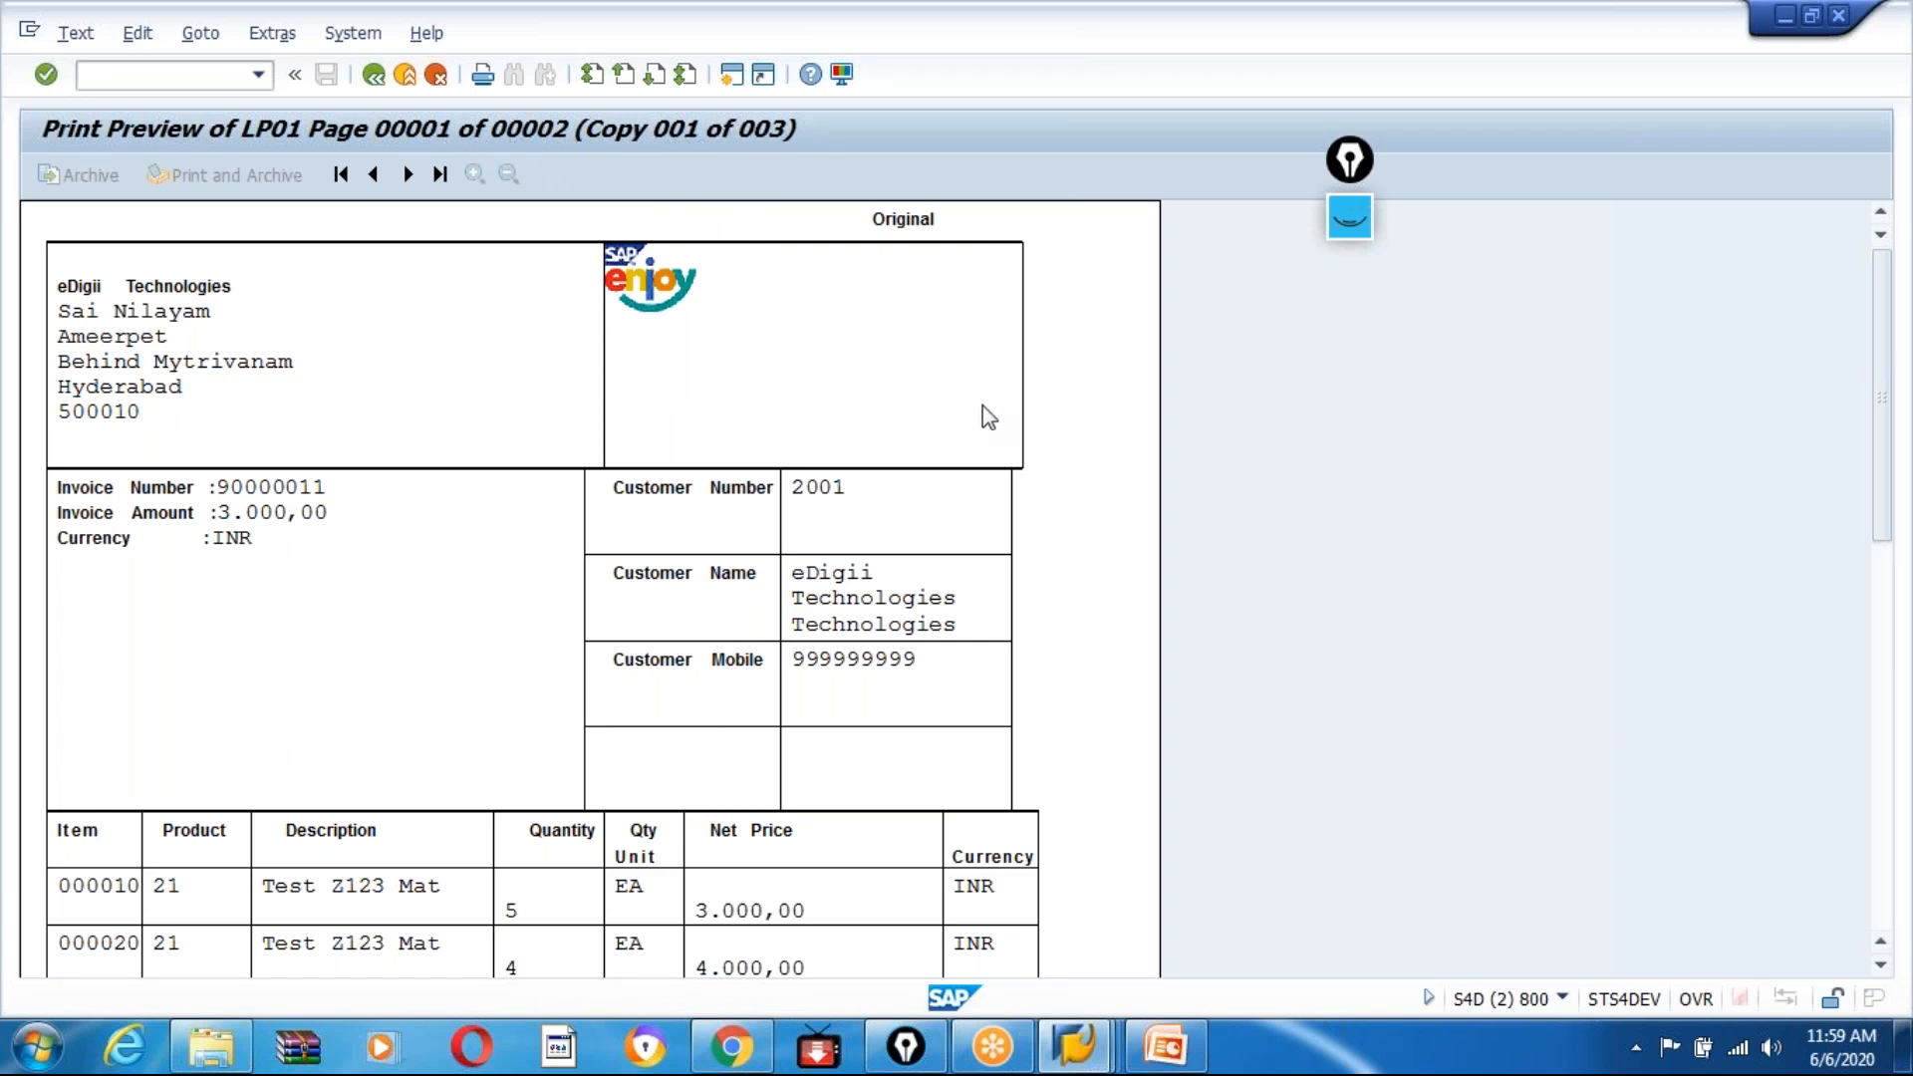
Step: Examine the copy labels on both pages of all three copies in the print preview, and return to the form builder
key(Page_Down)
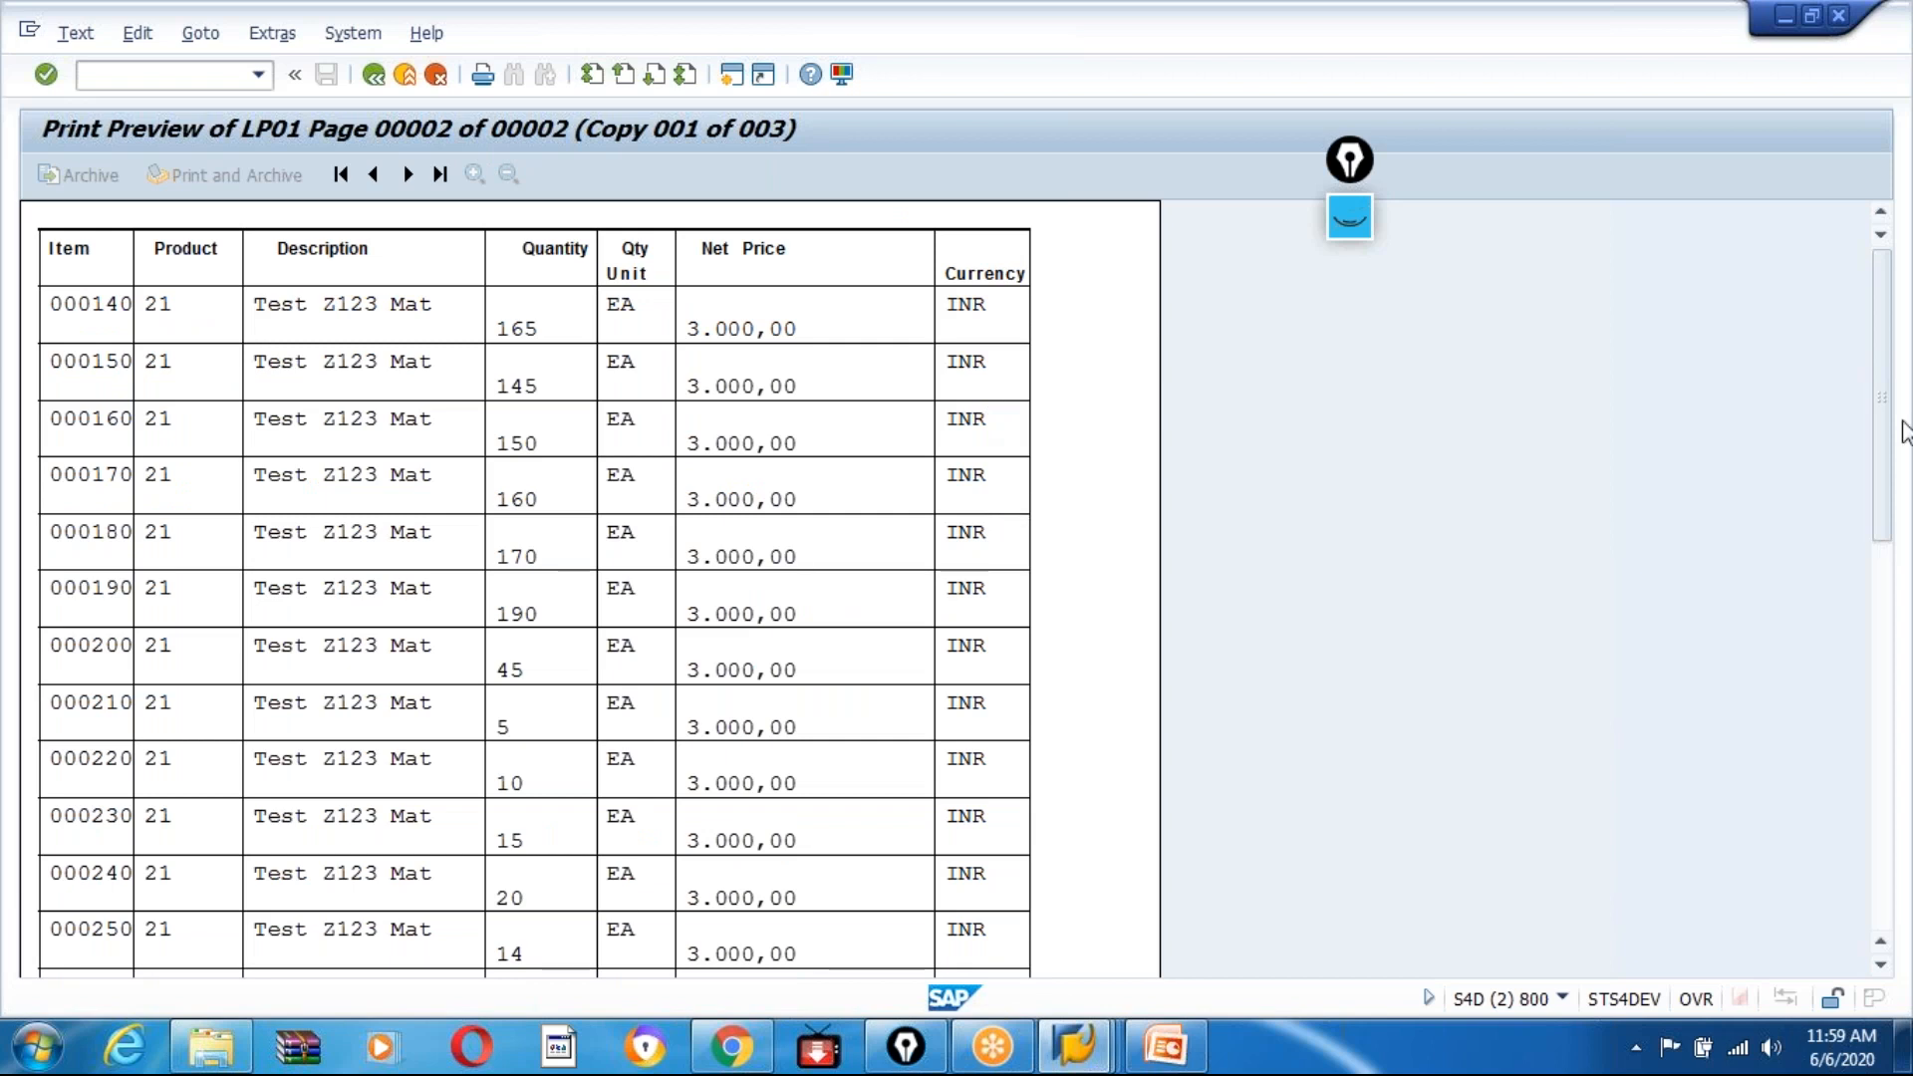
scroll(1890, 329, down, 1)
mouse_move(1886, 318)
mouse_down()
mouse_move(1892, 742)
mouse_move(1882, 299)
mouse_up()
key(Page_Down)
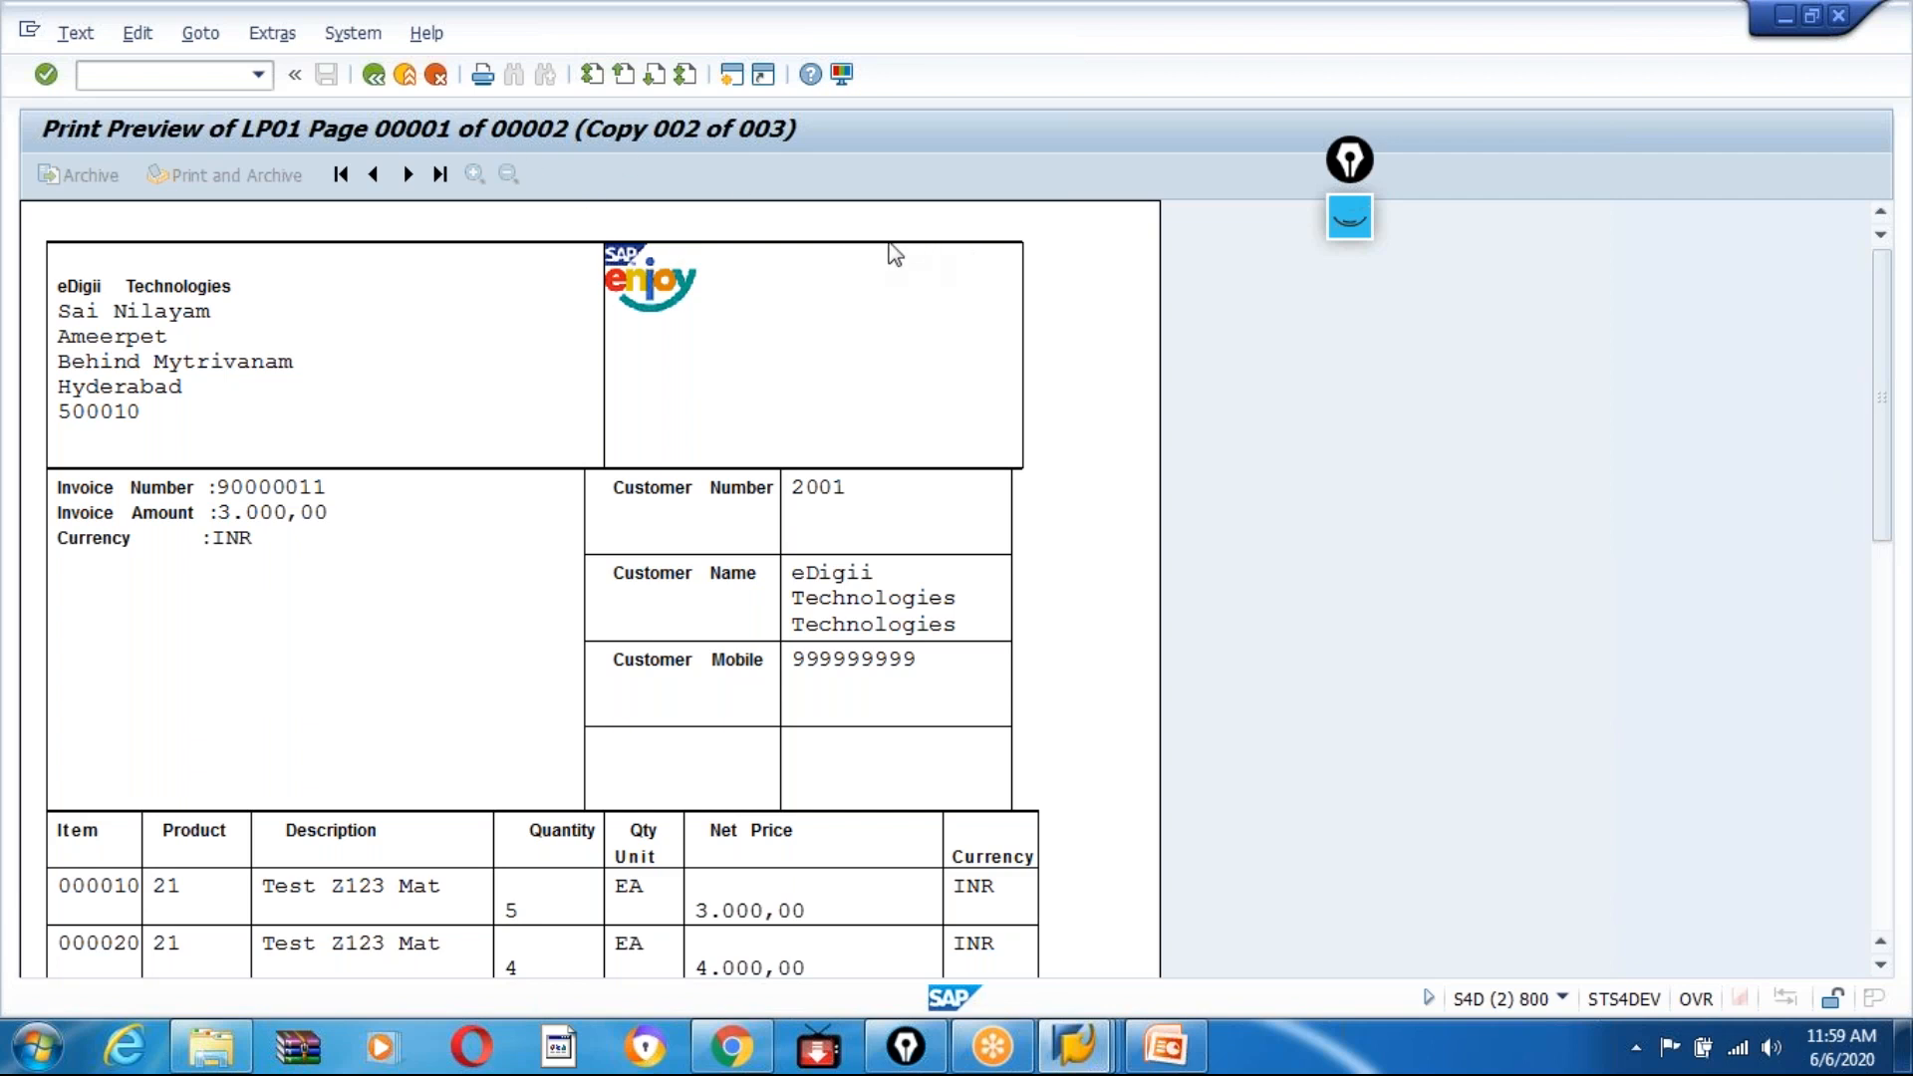
key(Page_Down)
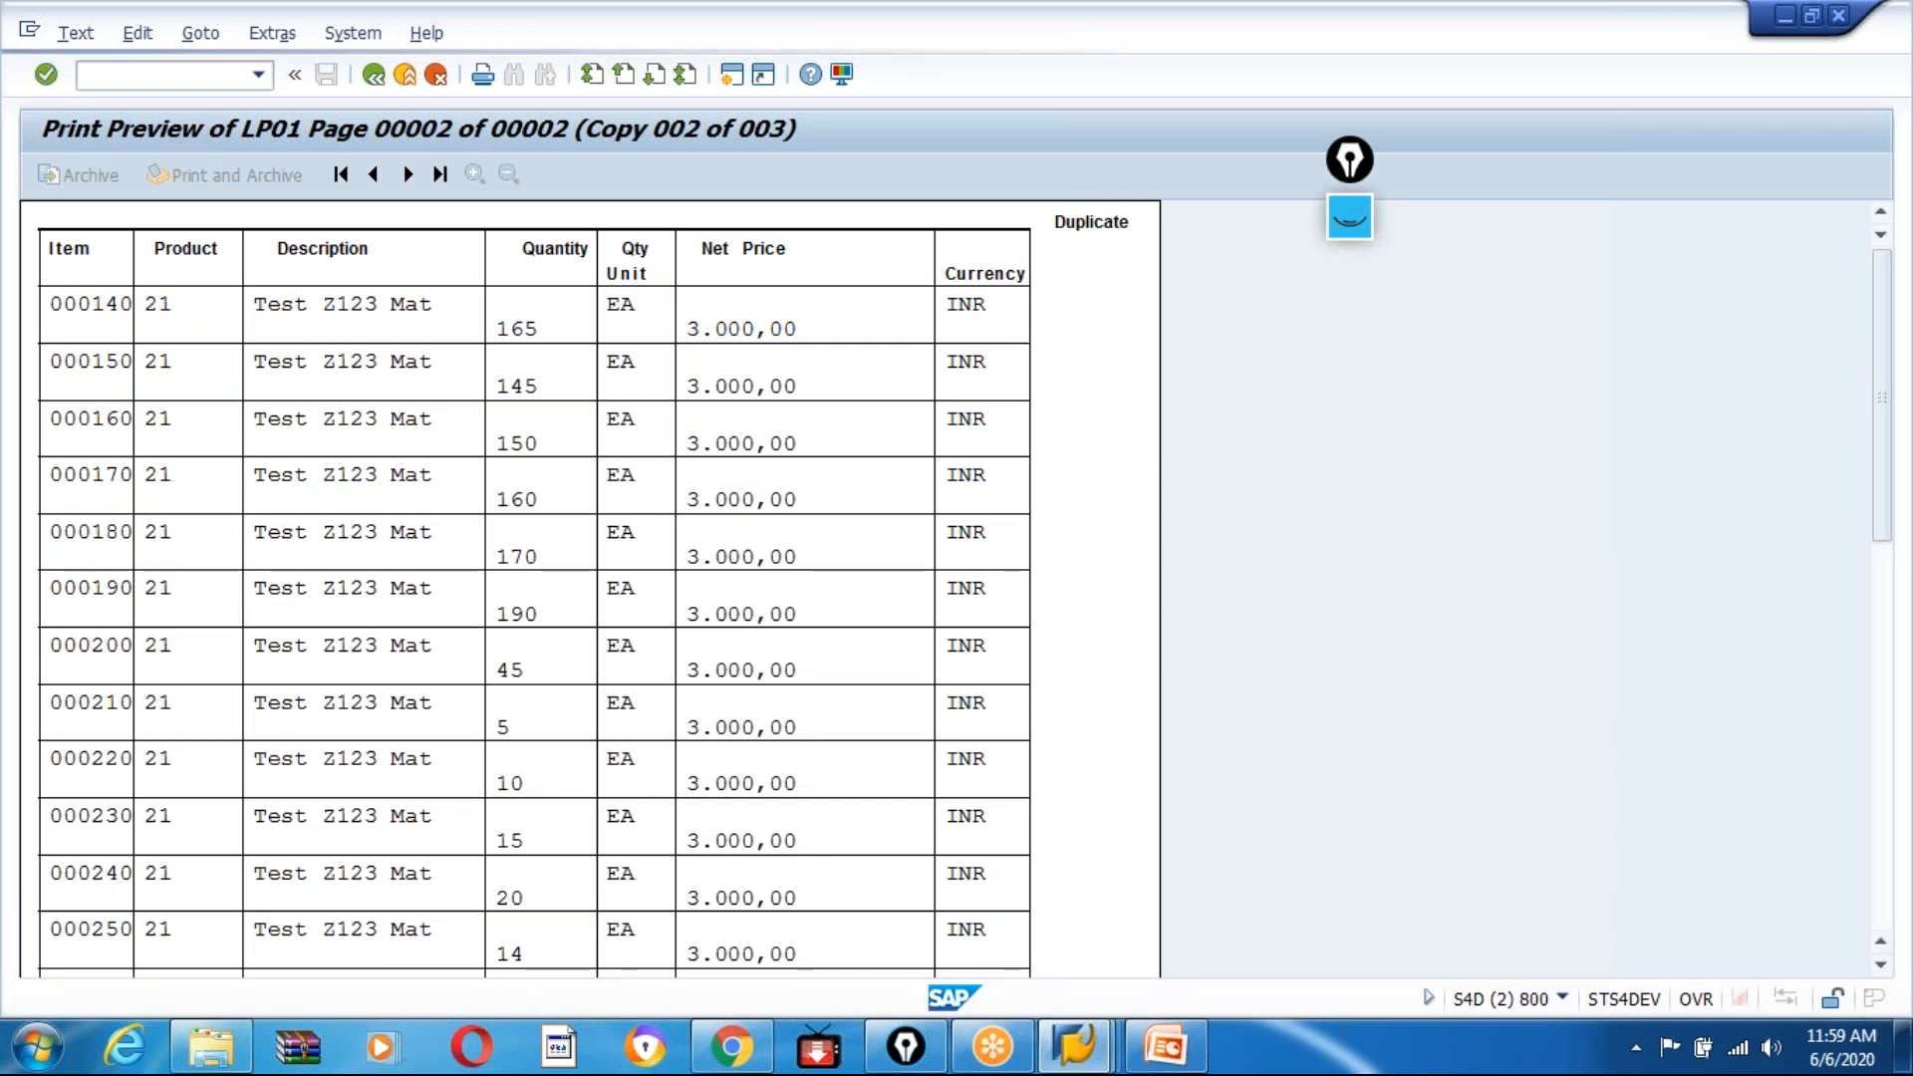
key(Page_Down)
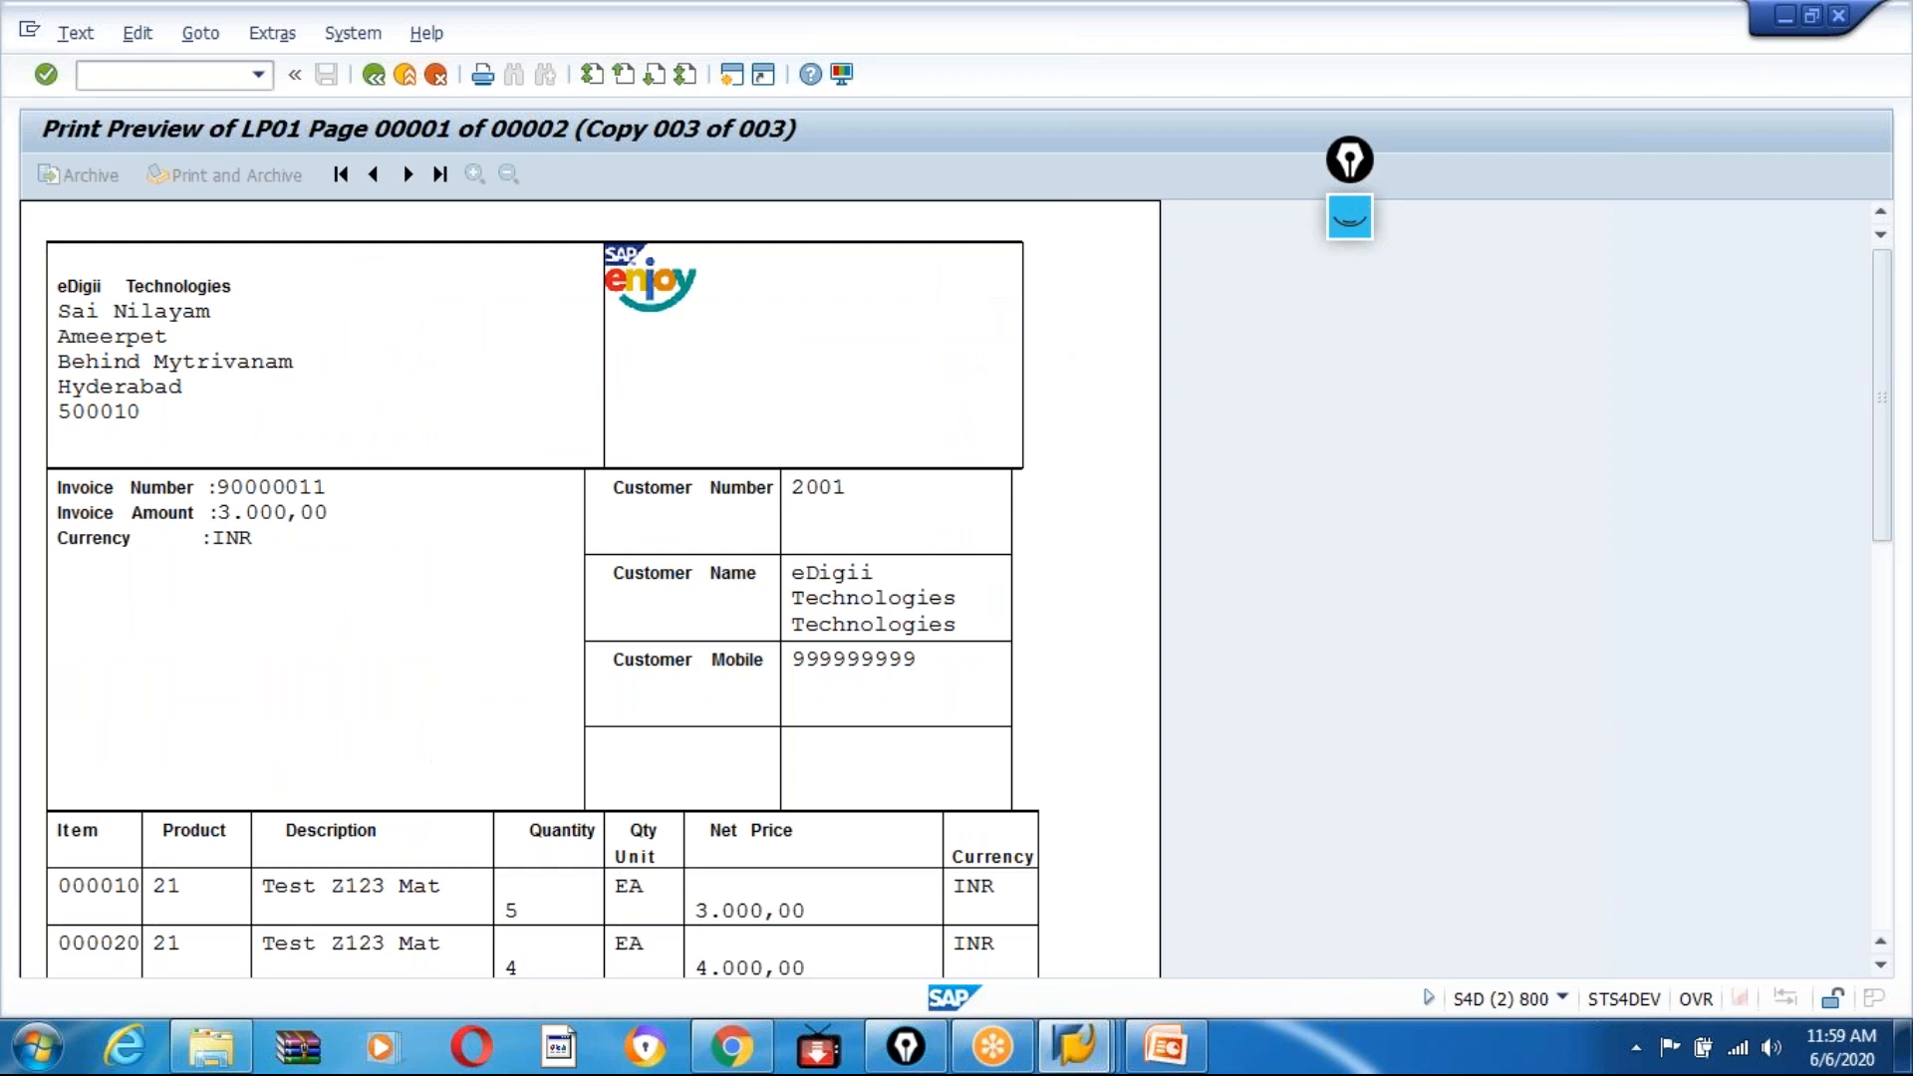
key(Page_Down)
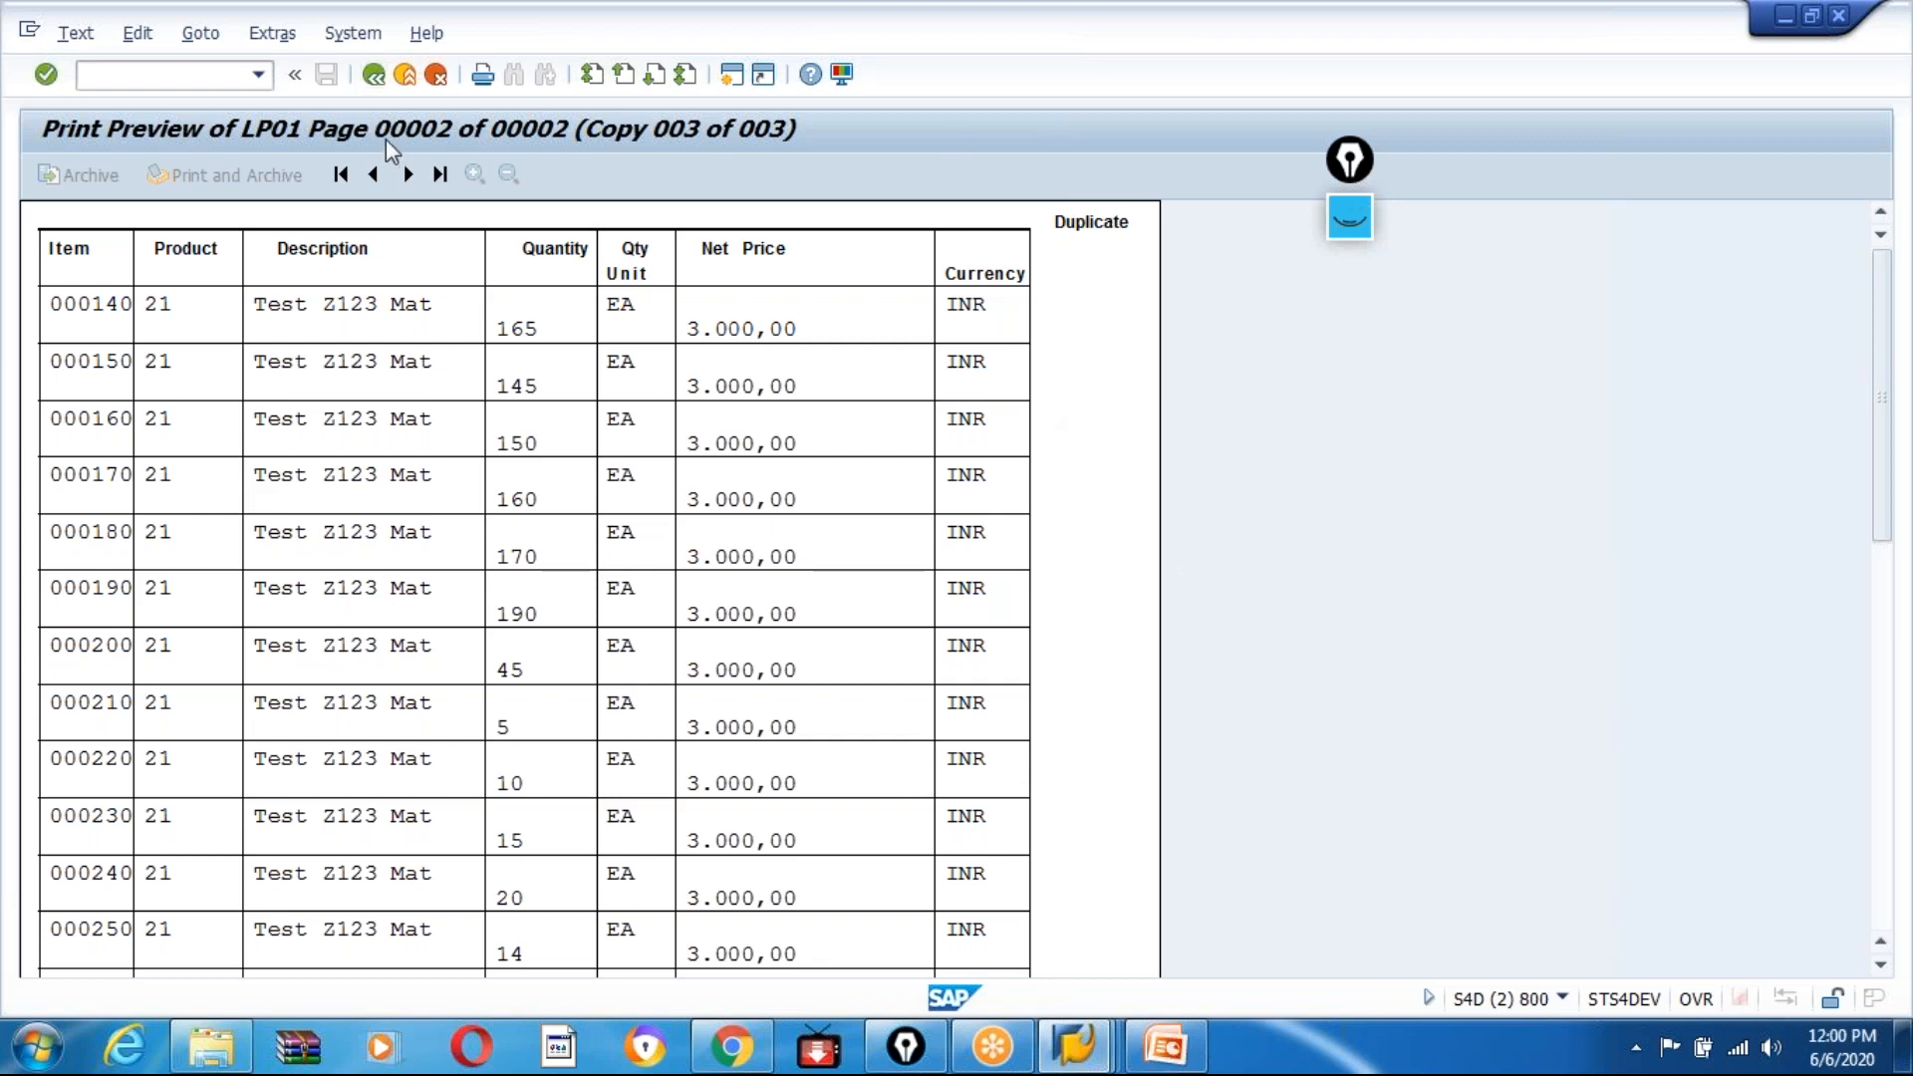
click(375, 84)
click(375, 83)
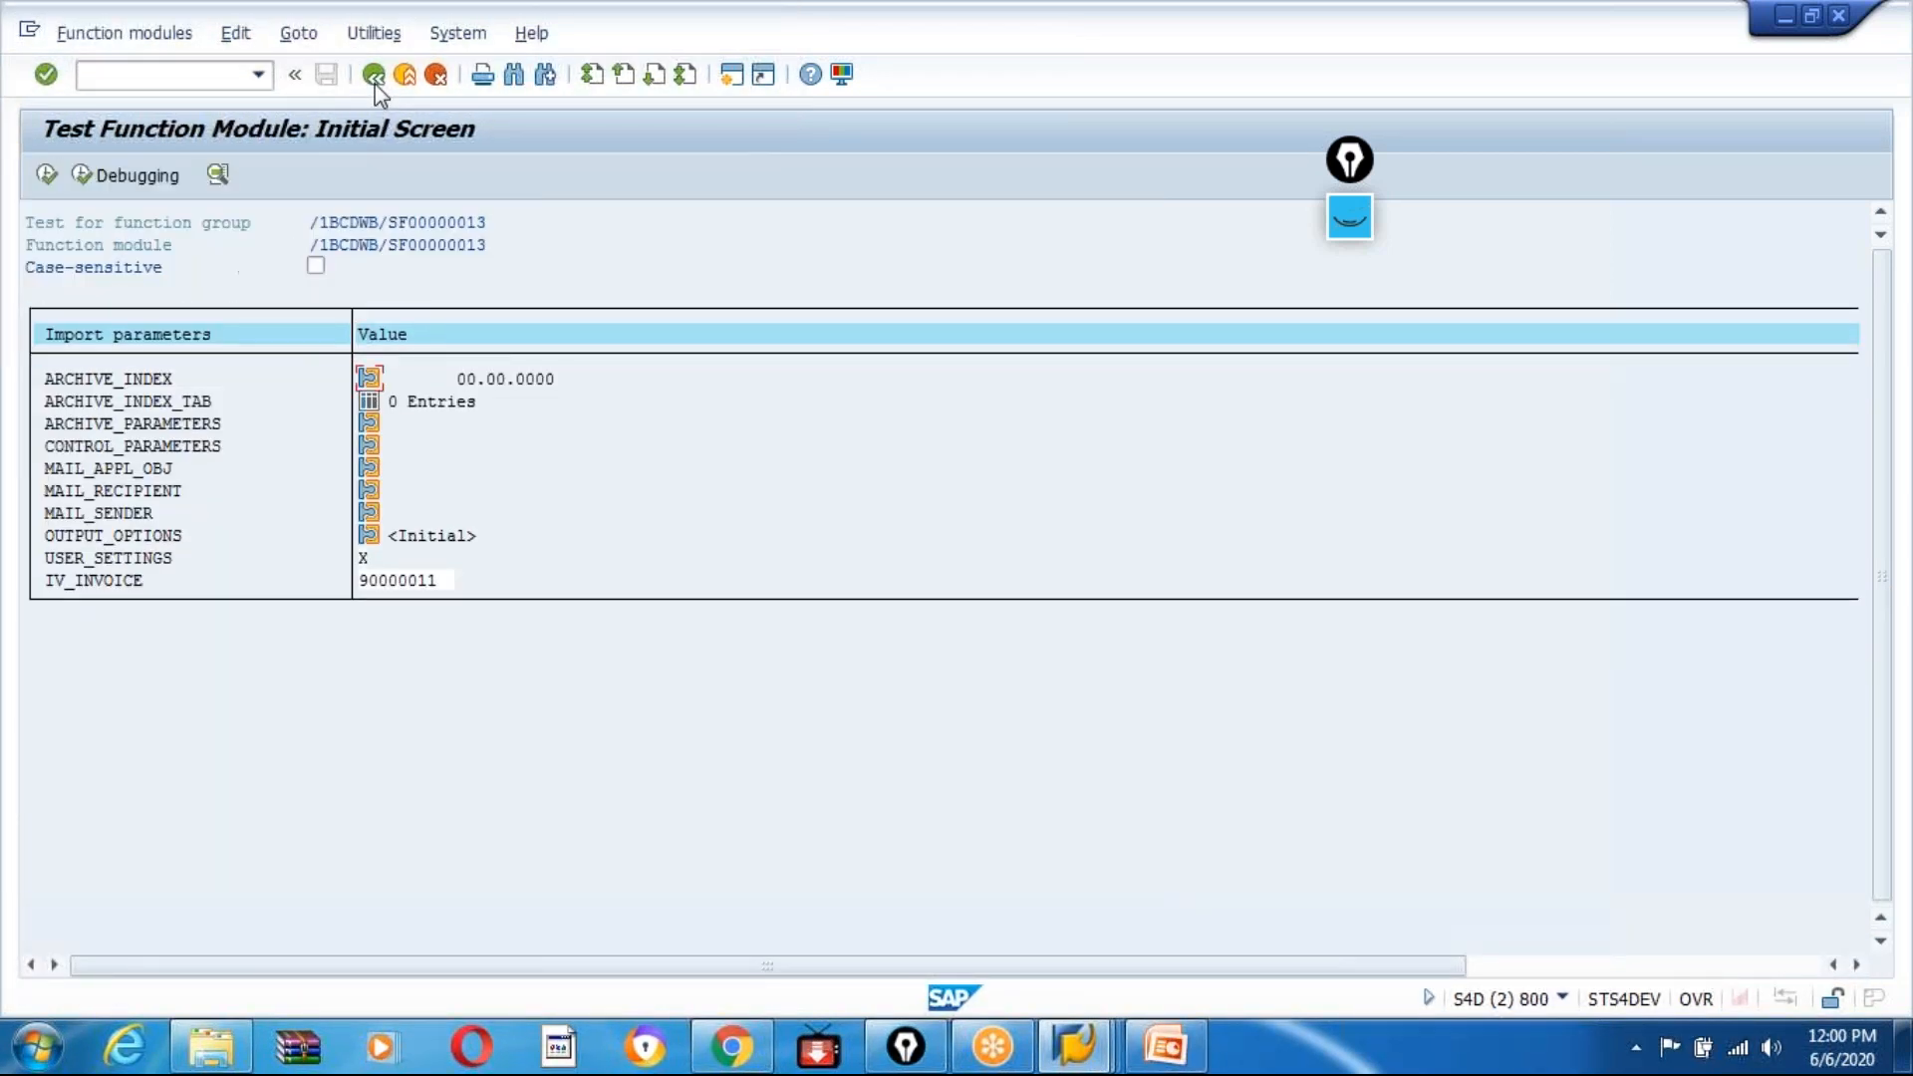
click(375, 84)
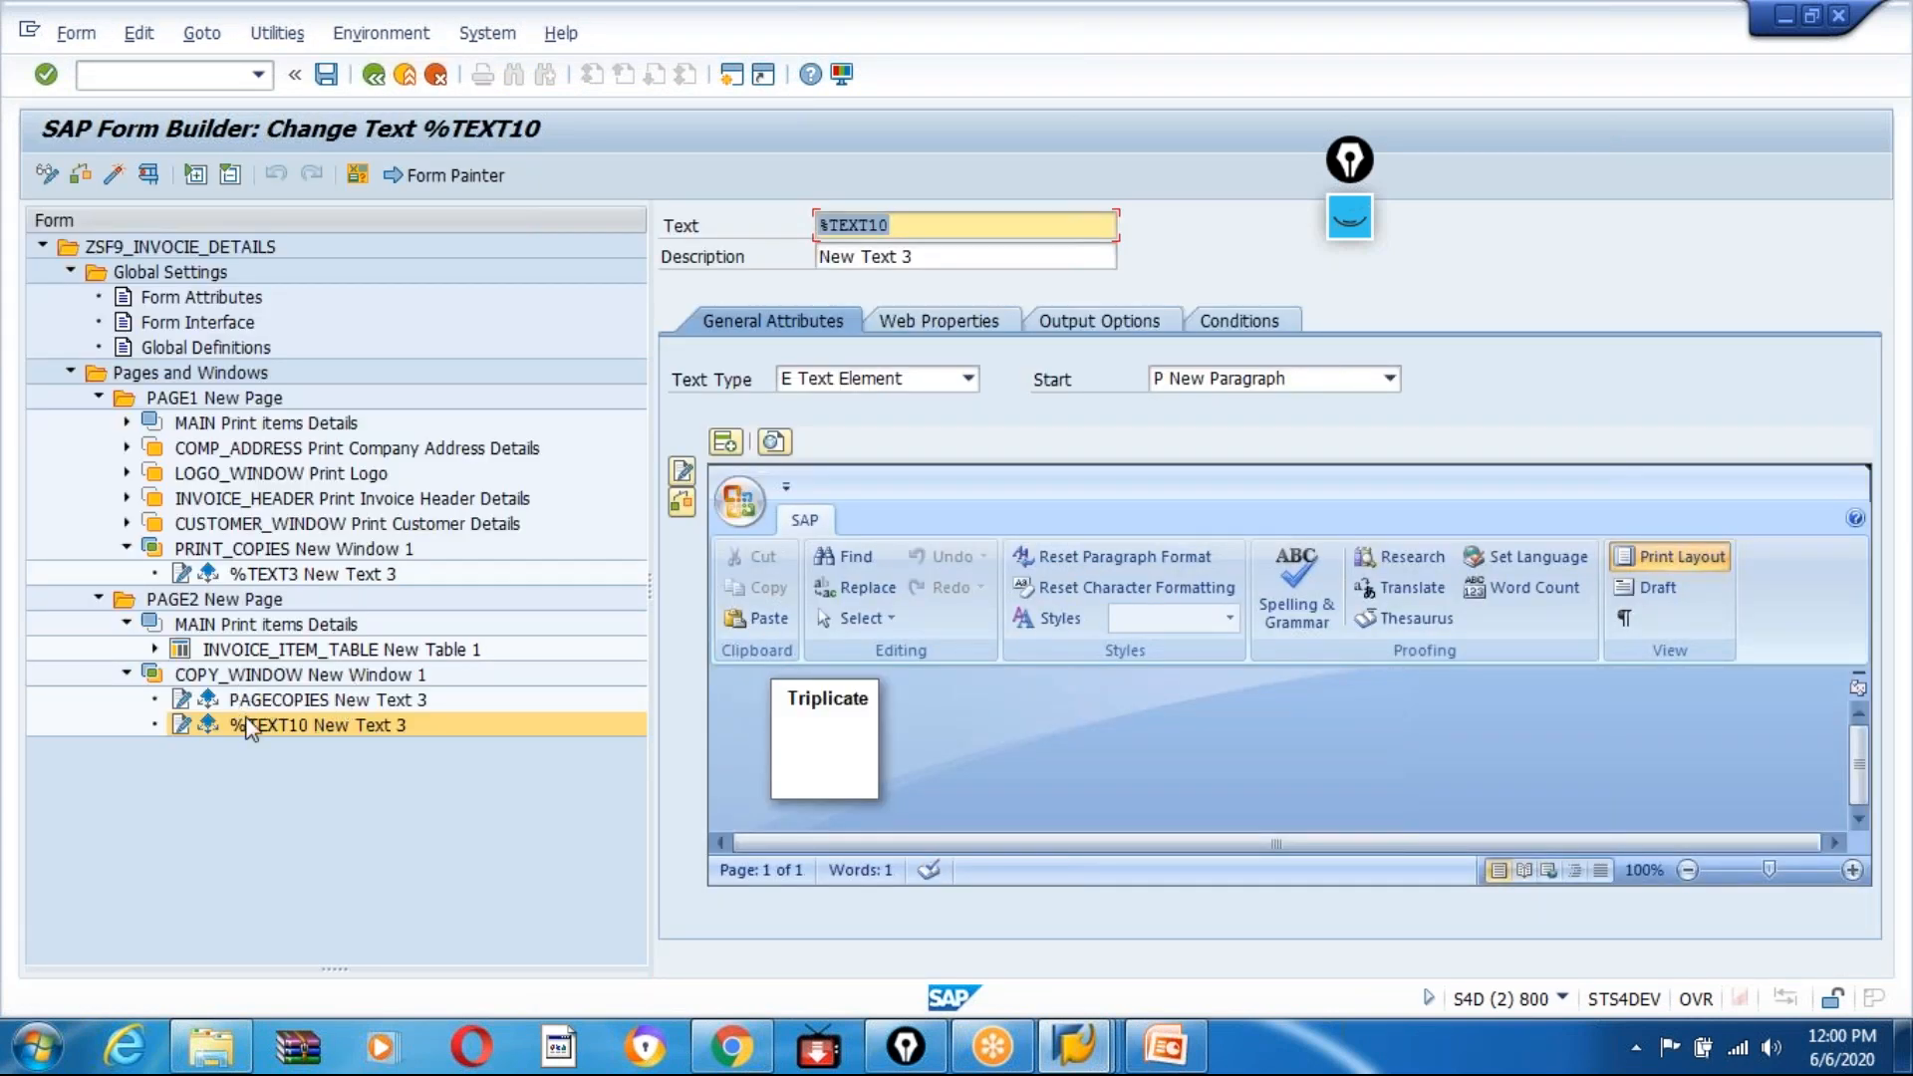
Step: Check the copy-count condition of the Original text %TEXT3, and copy that text from PRINT_COPIES on PAGE1 into COPY_WINDOW on PAGE2
click(264, 574)
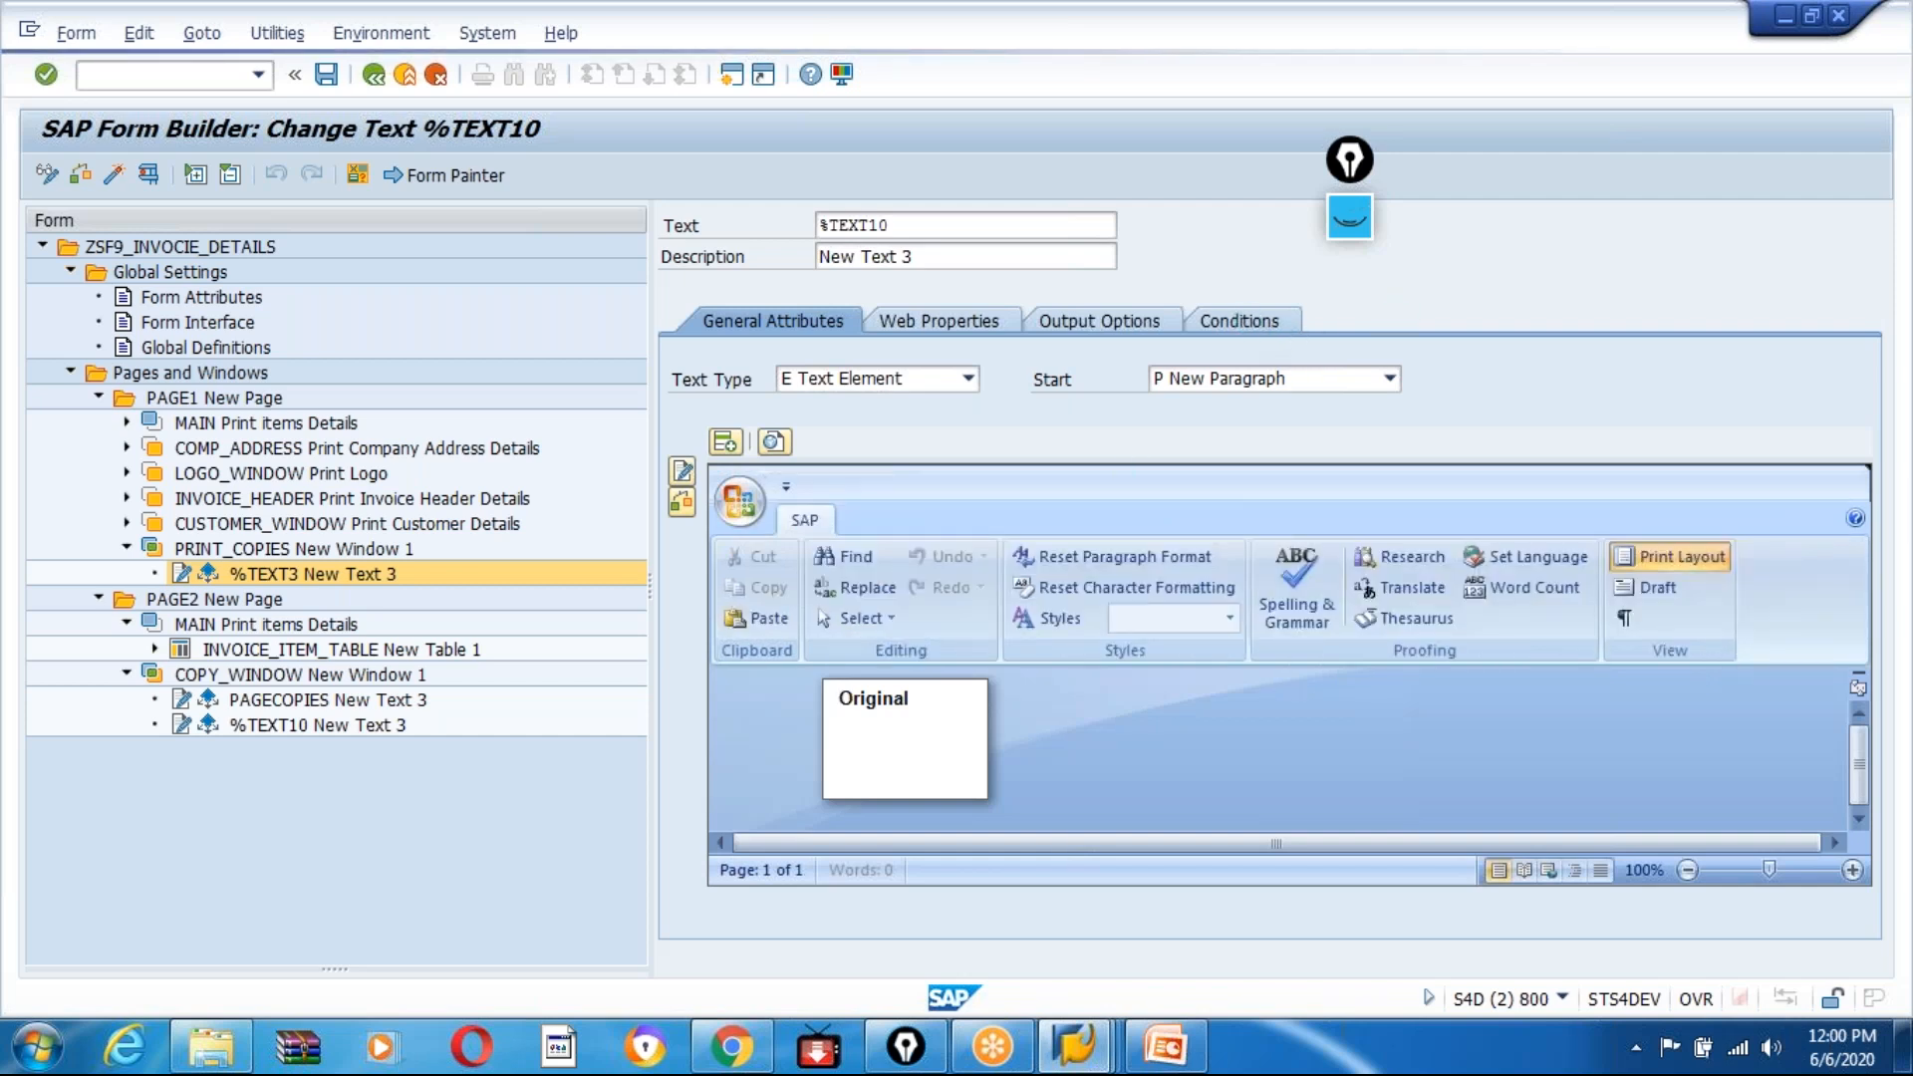
click(1253, 328)
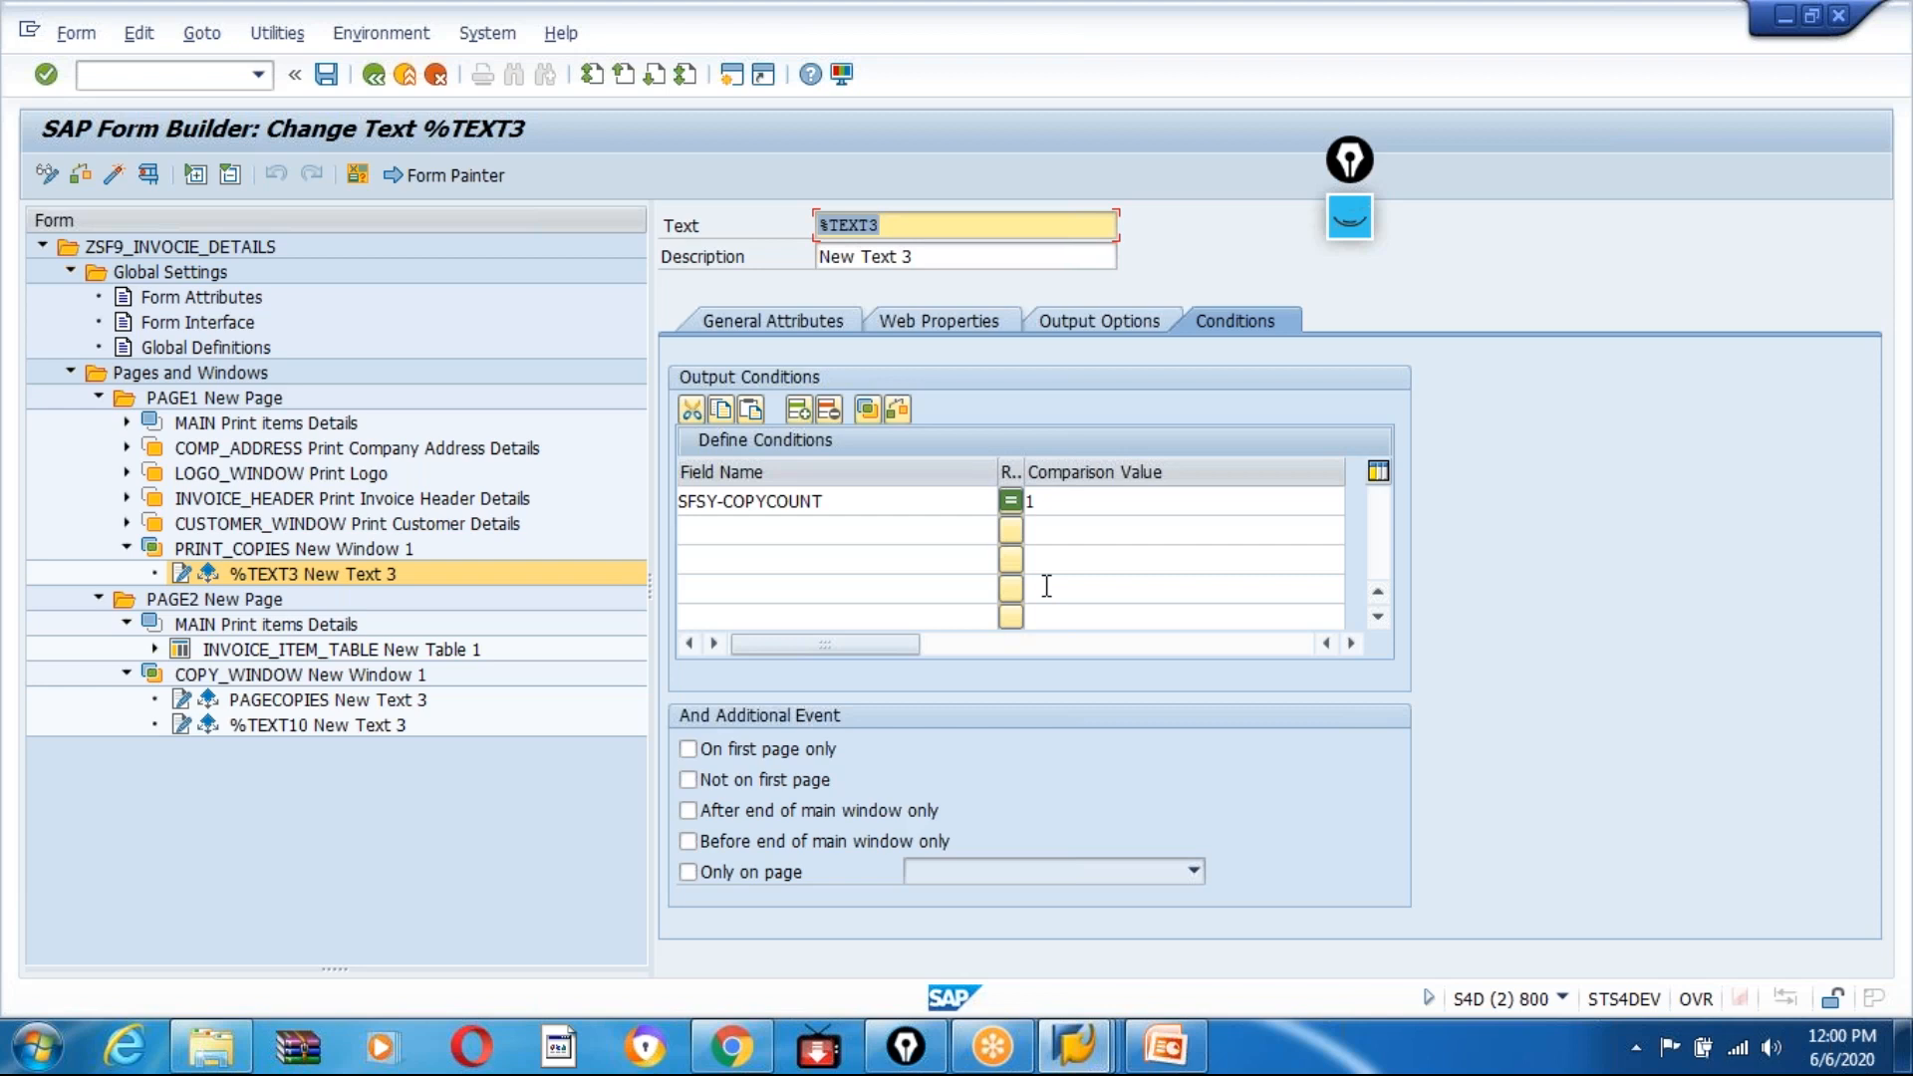
click(255, 576)
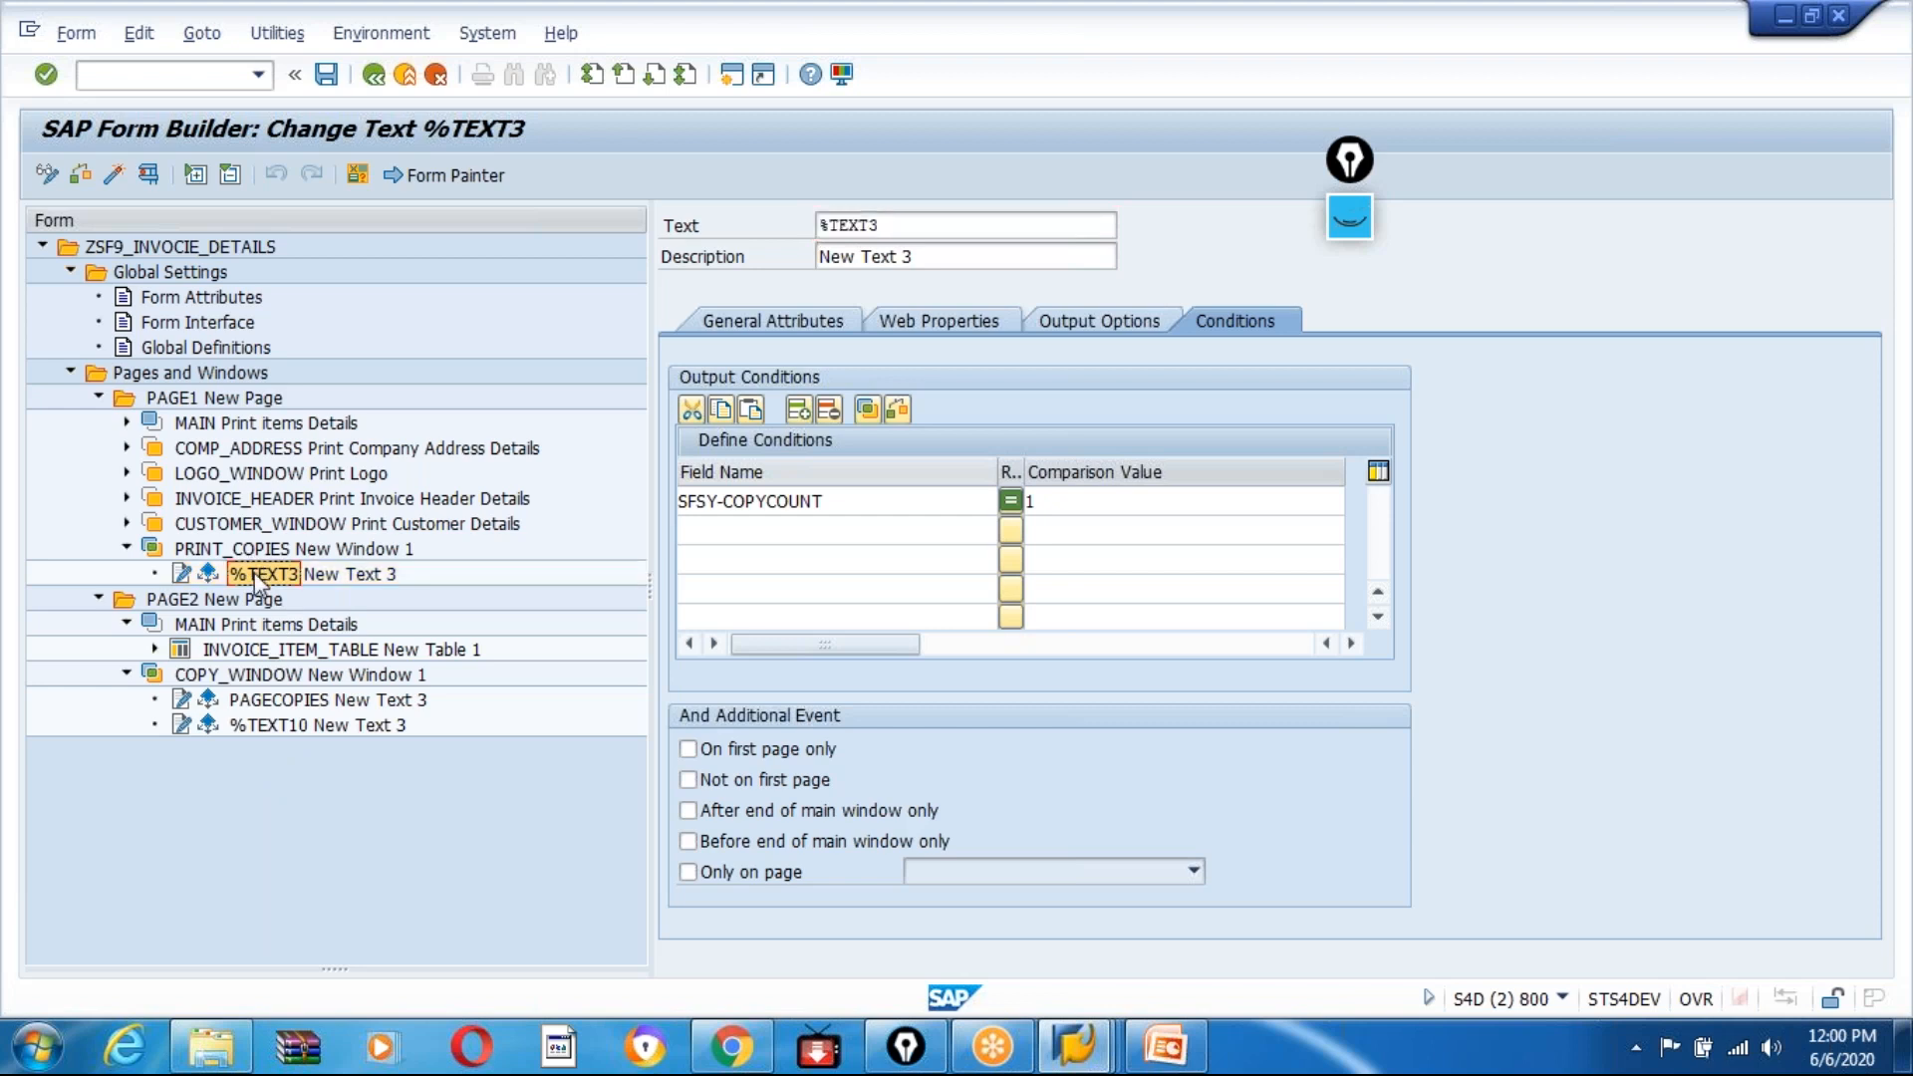
right_click(257, 583)
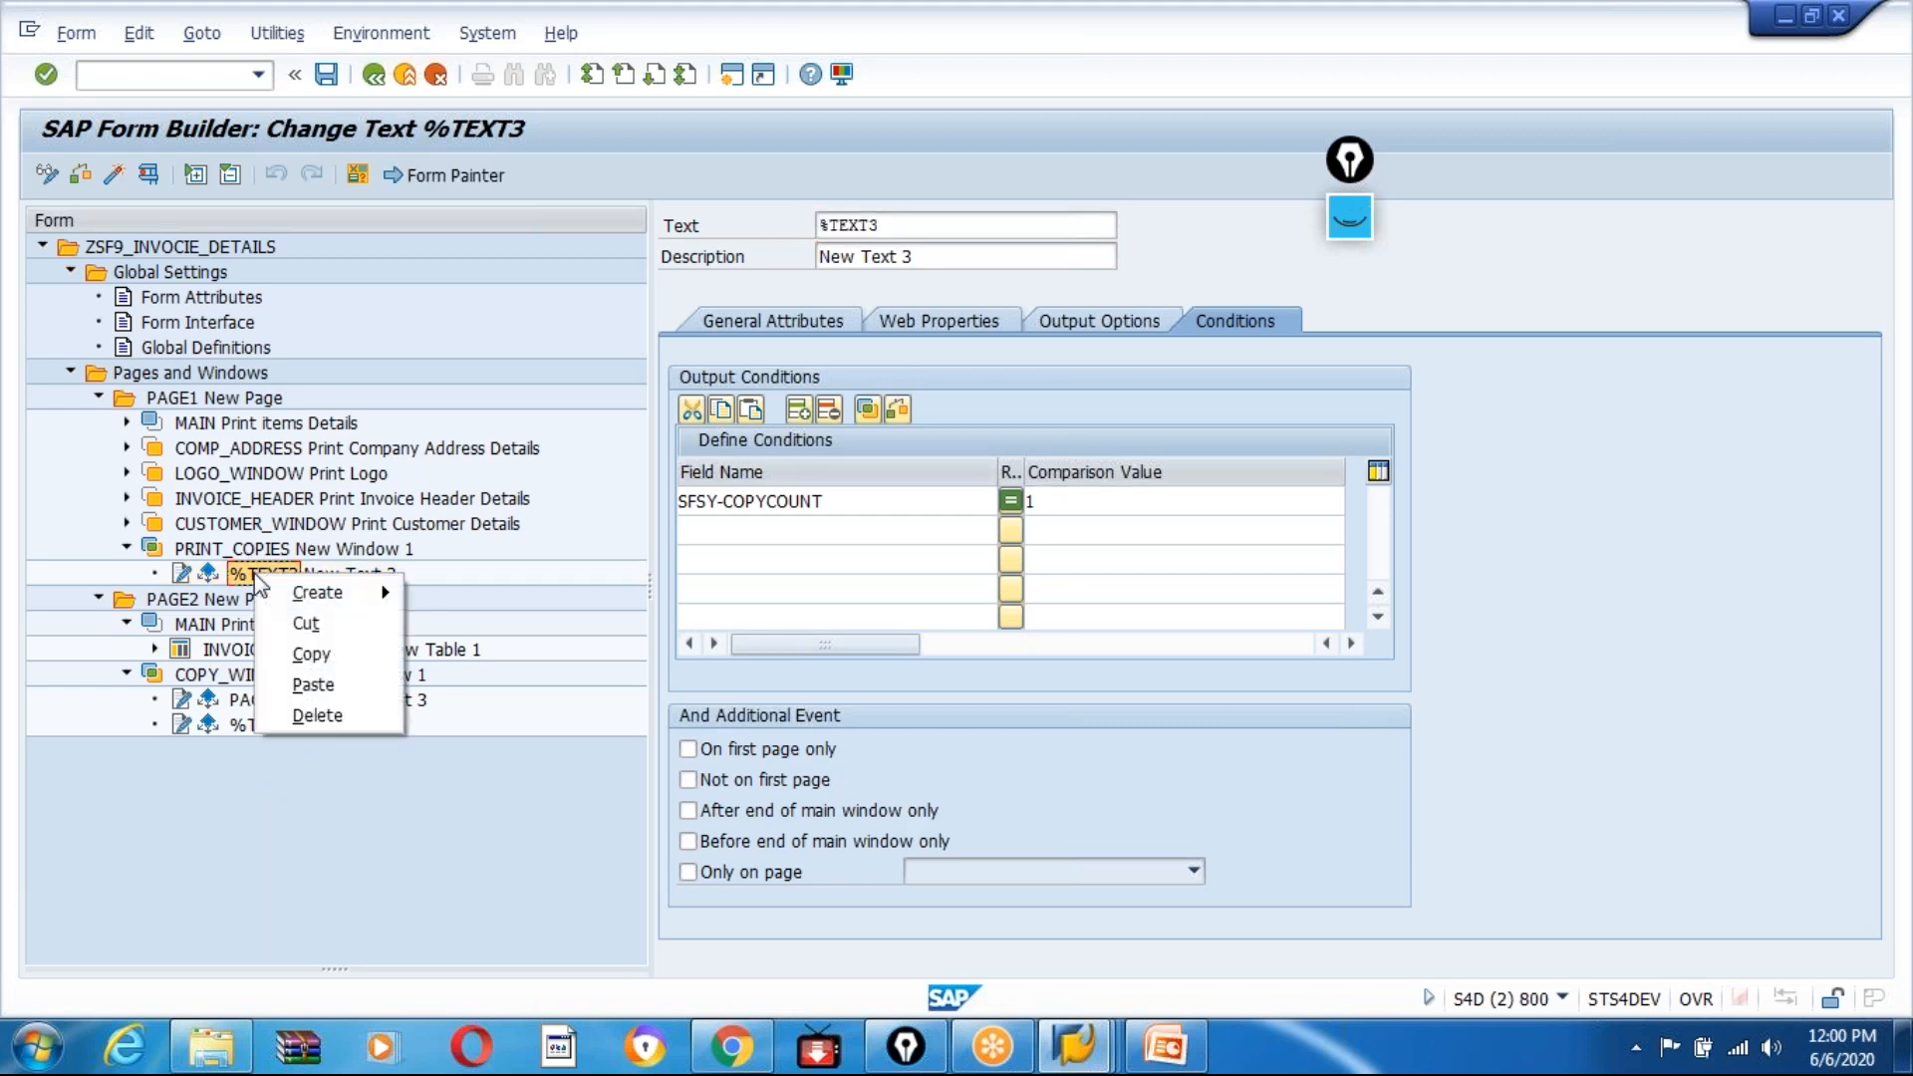
click(319, 656)
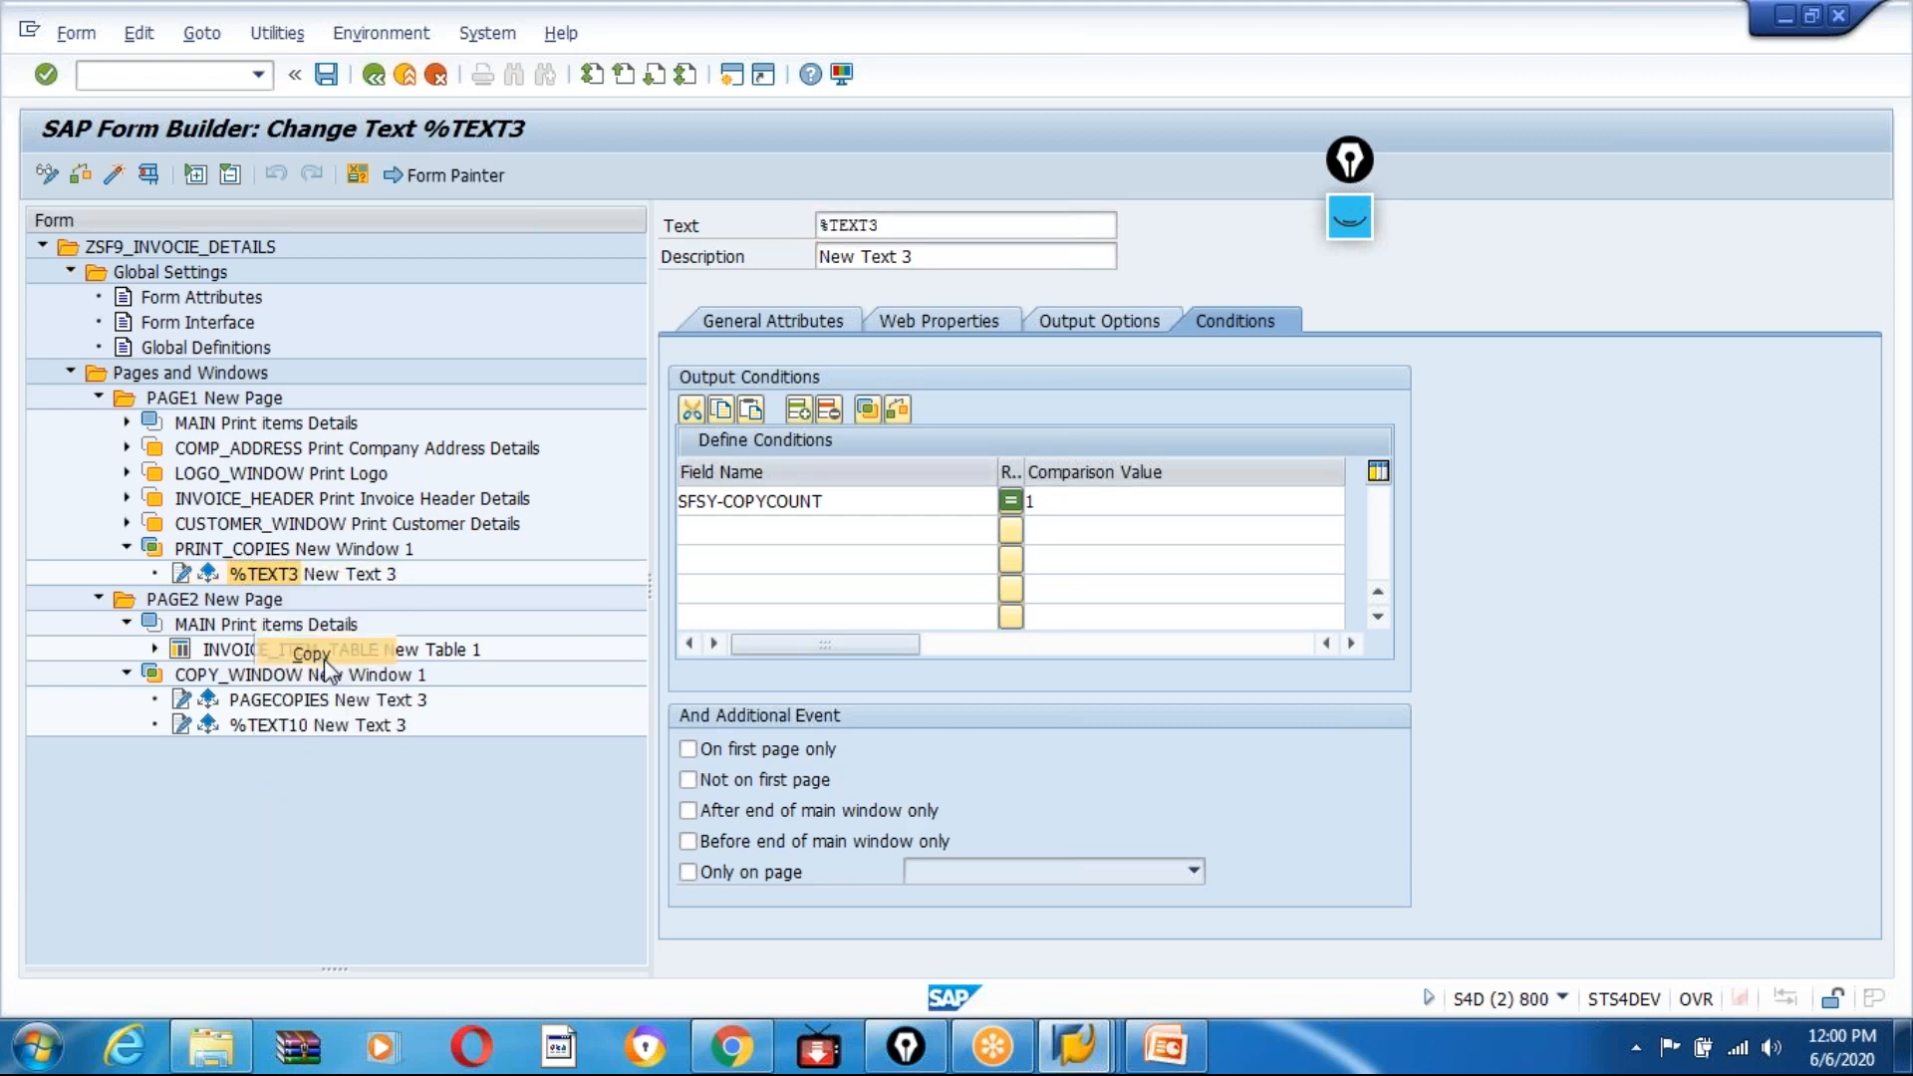
click(258, 678)
right_click(257, 677)
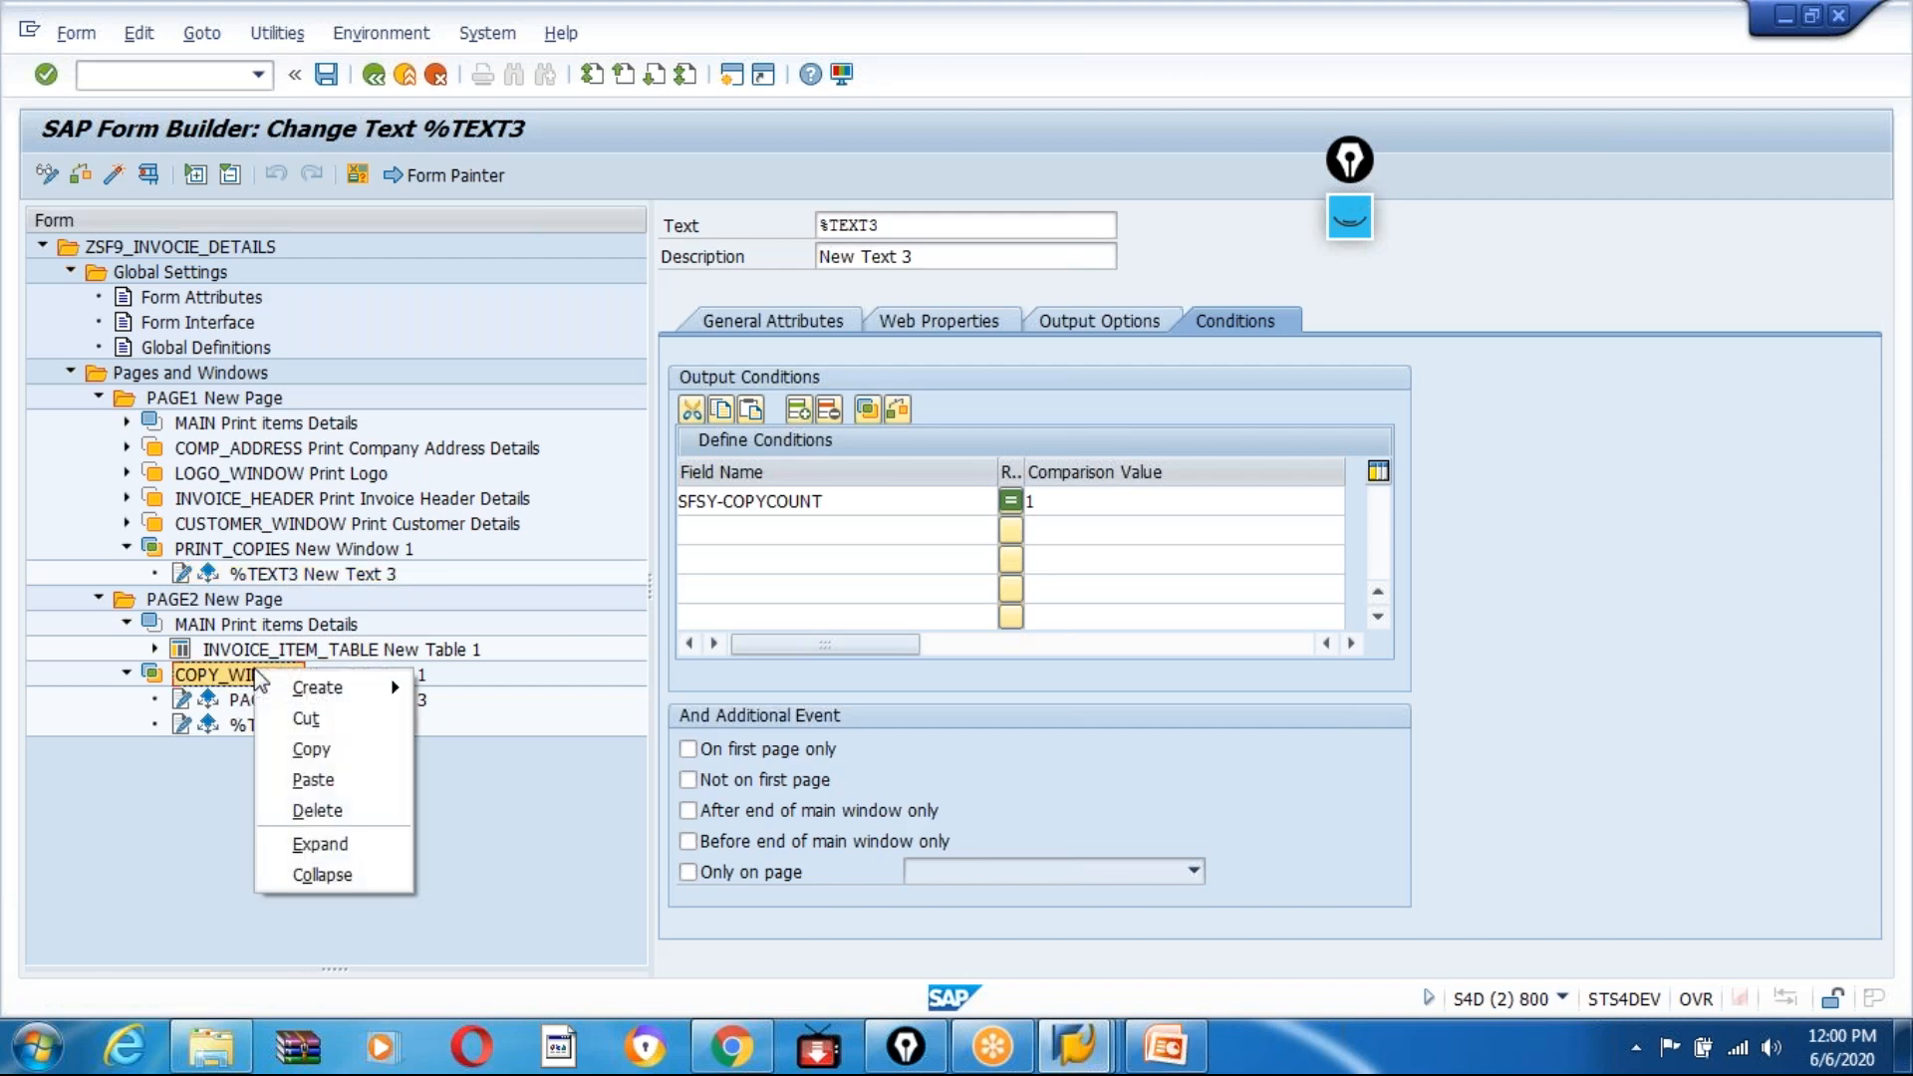
click(317, 780)
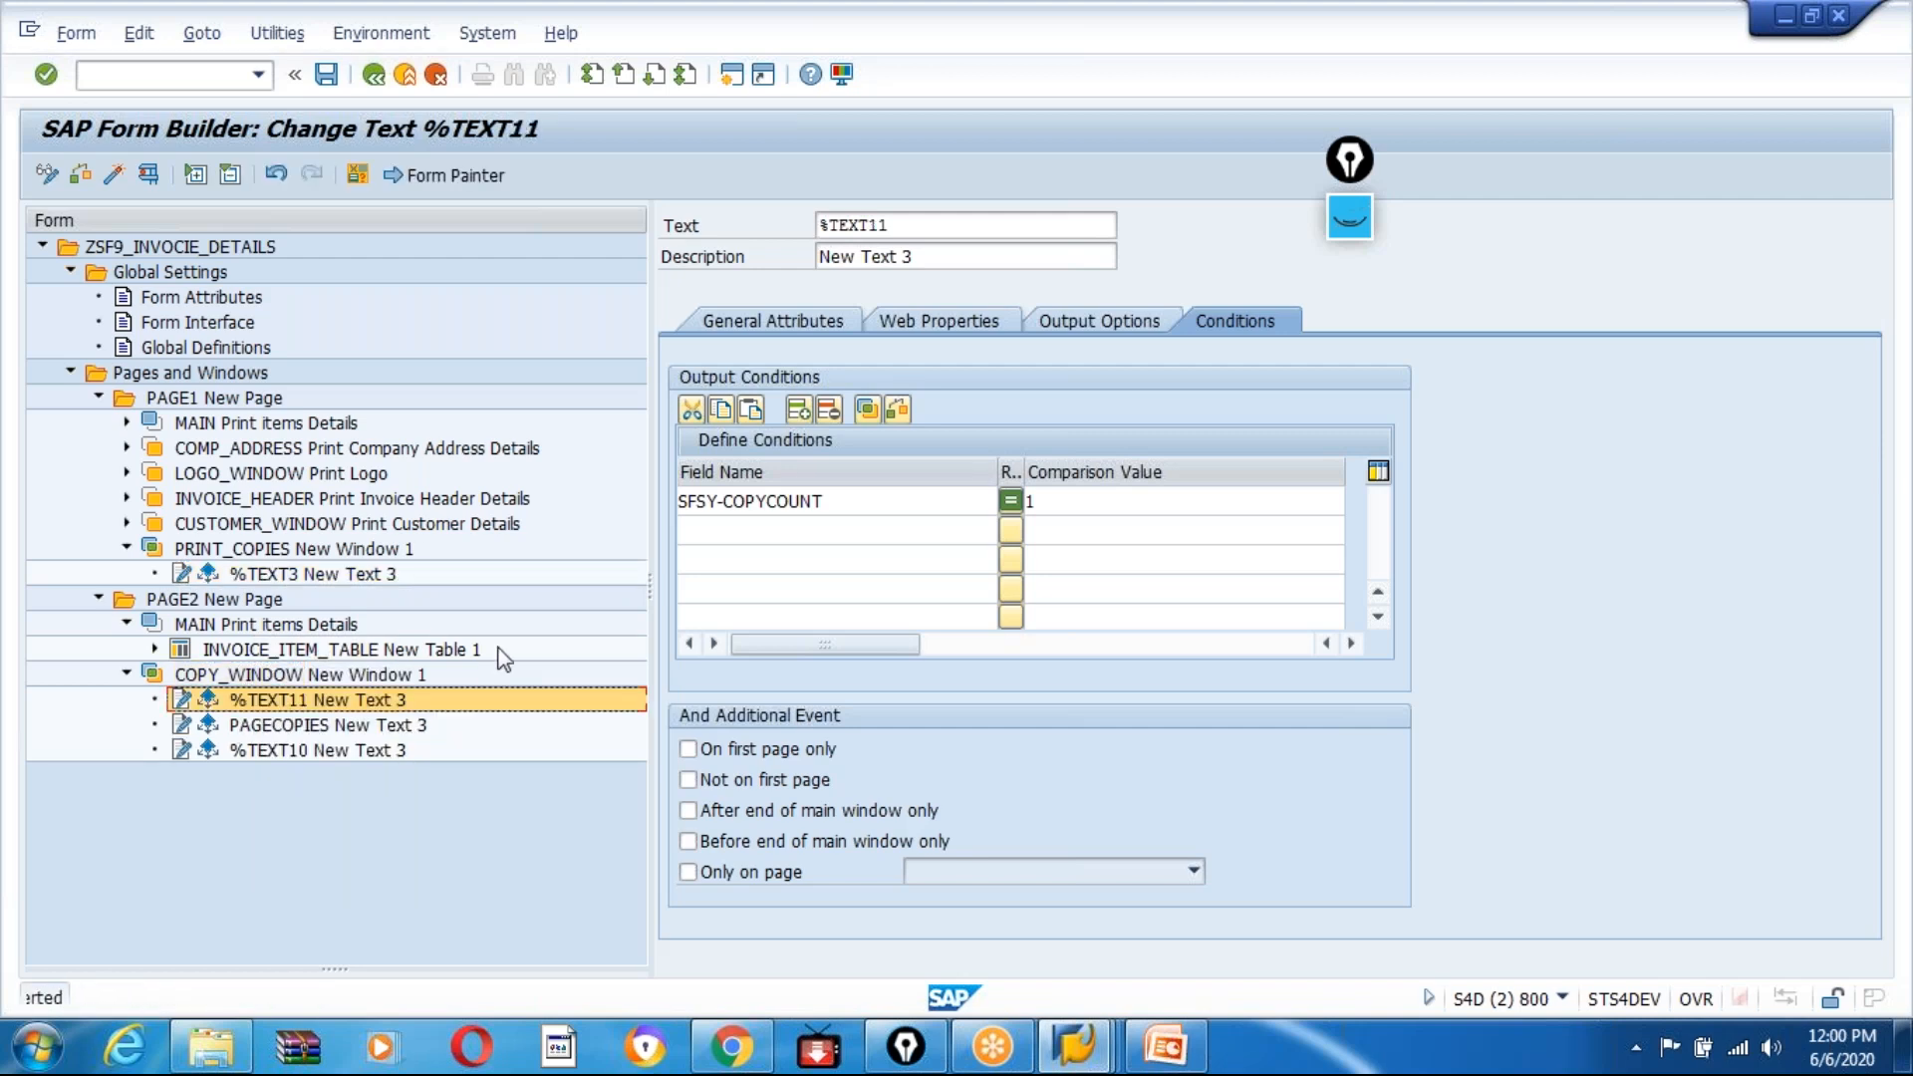
Step: Compare the SFSY-COPYCOUNT output conditions of the text nodes in COPY_WINDOW with that of %TEXT3 in PRINT_COPIES
click(259, 728)
right_click(259, 734)
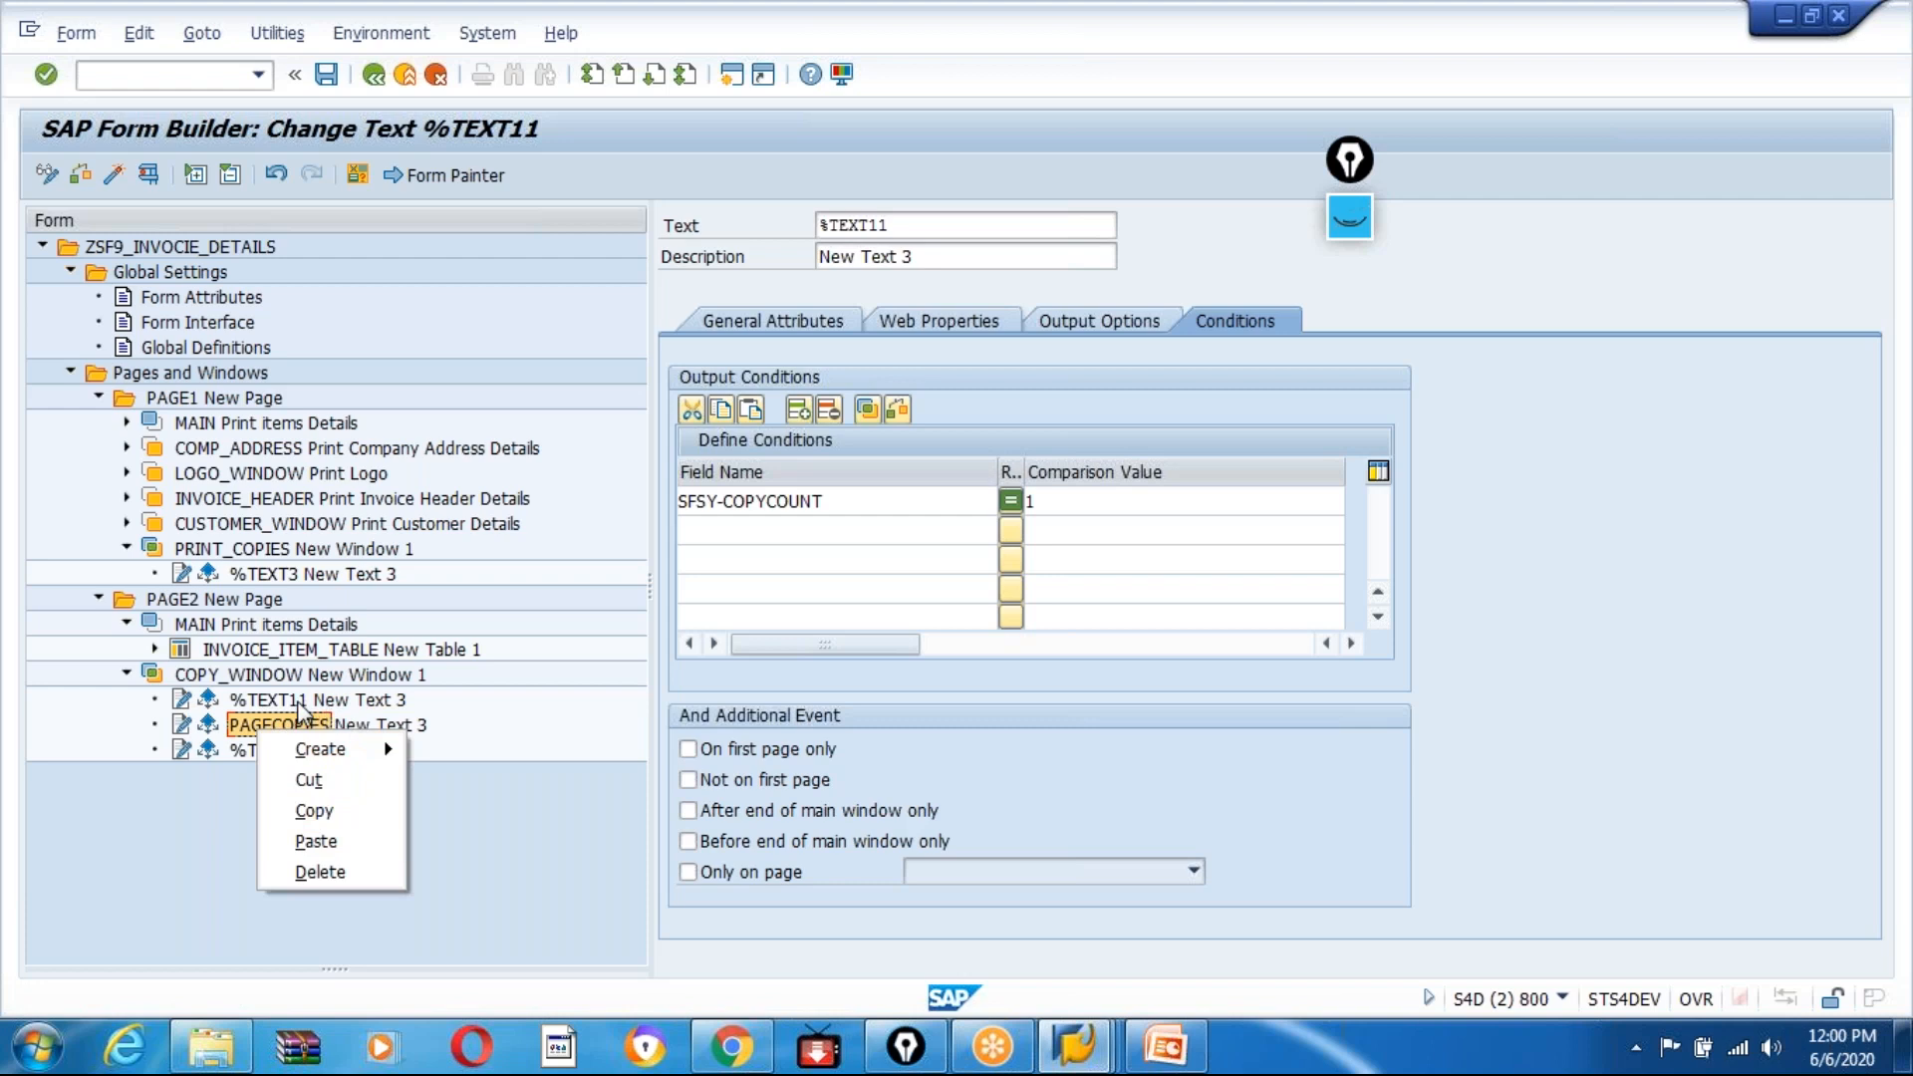
click(456, 802)
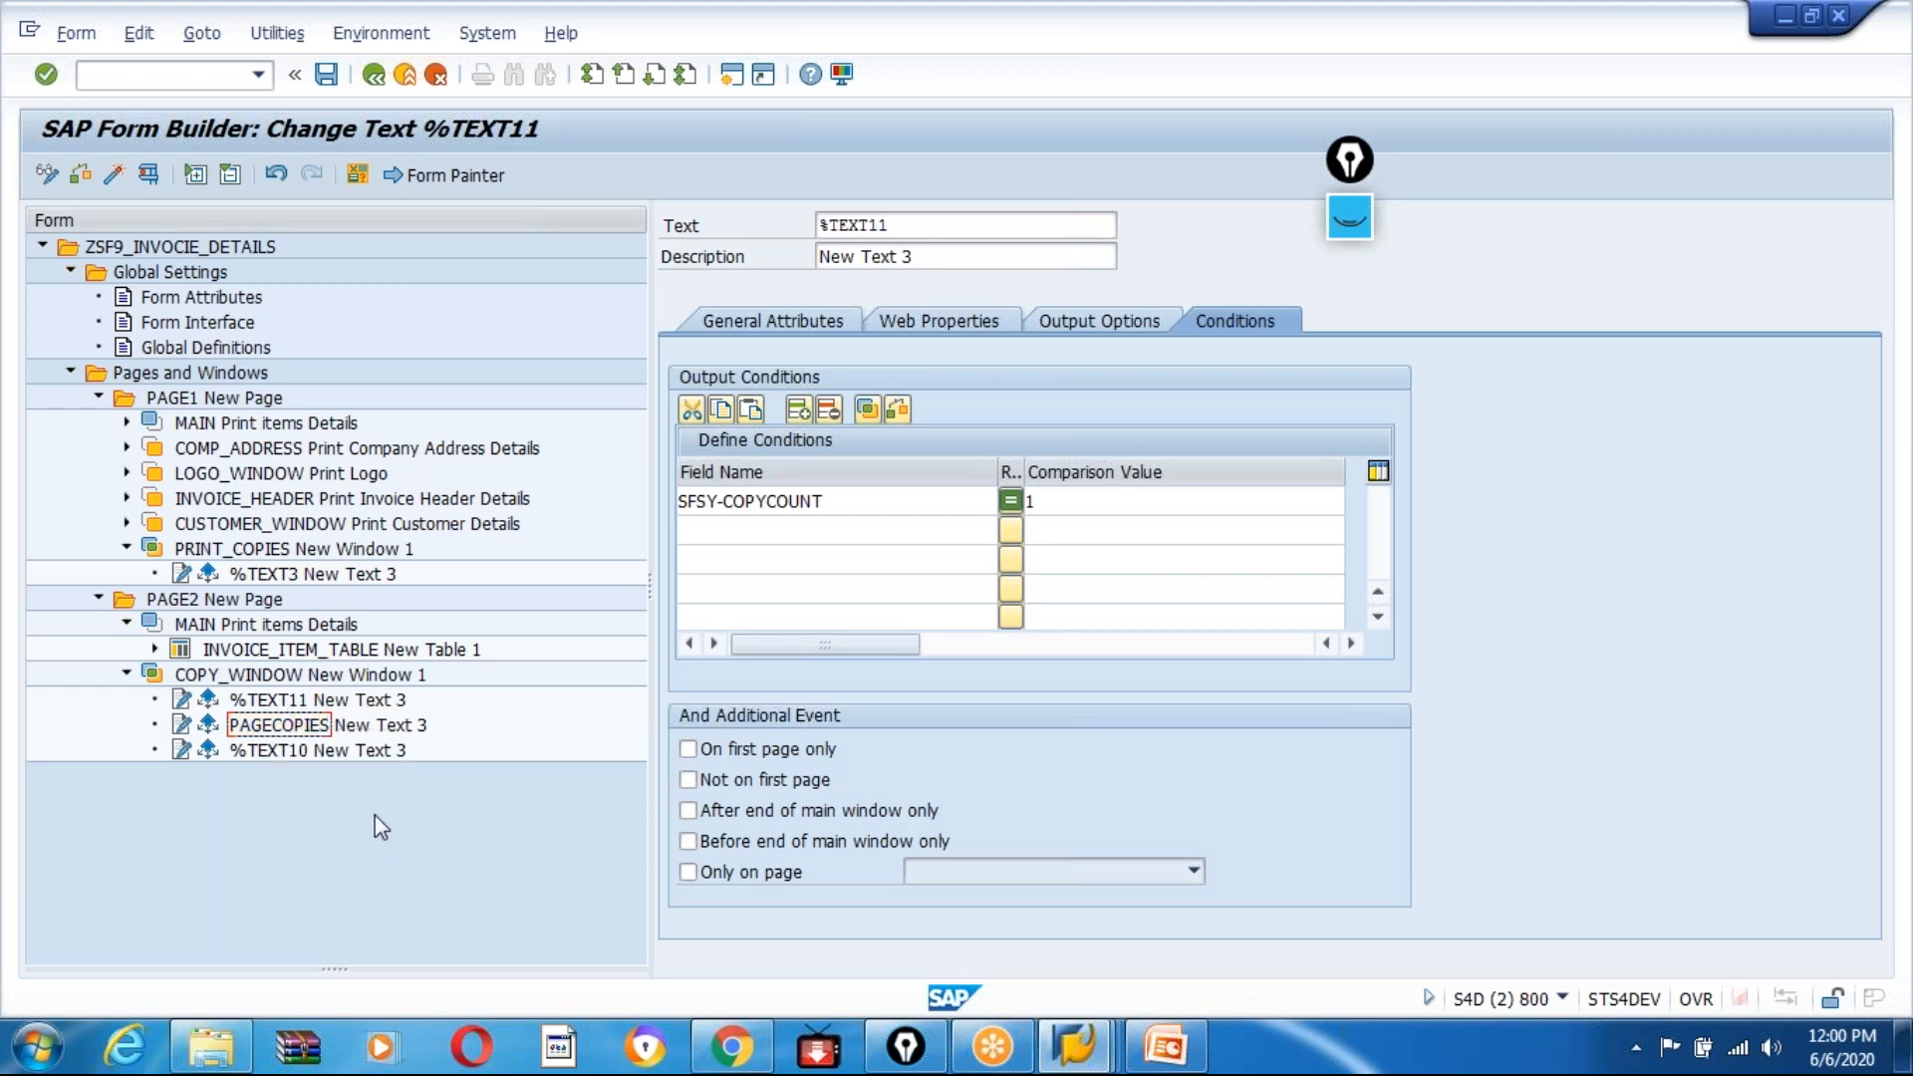
click(257, 701)
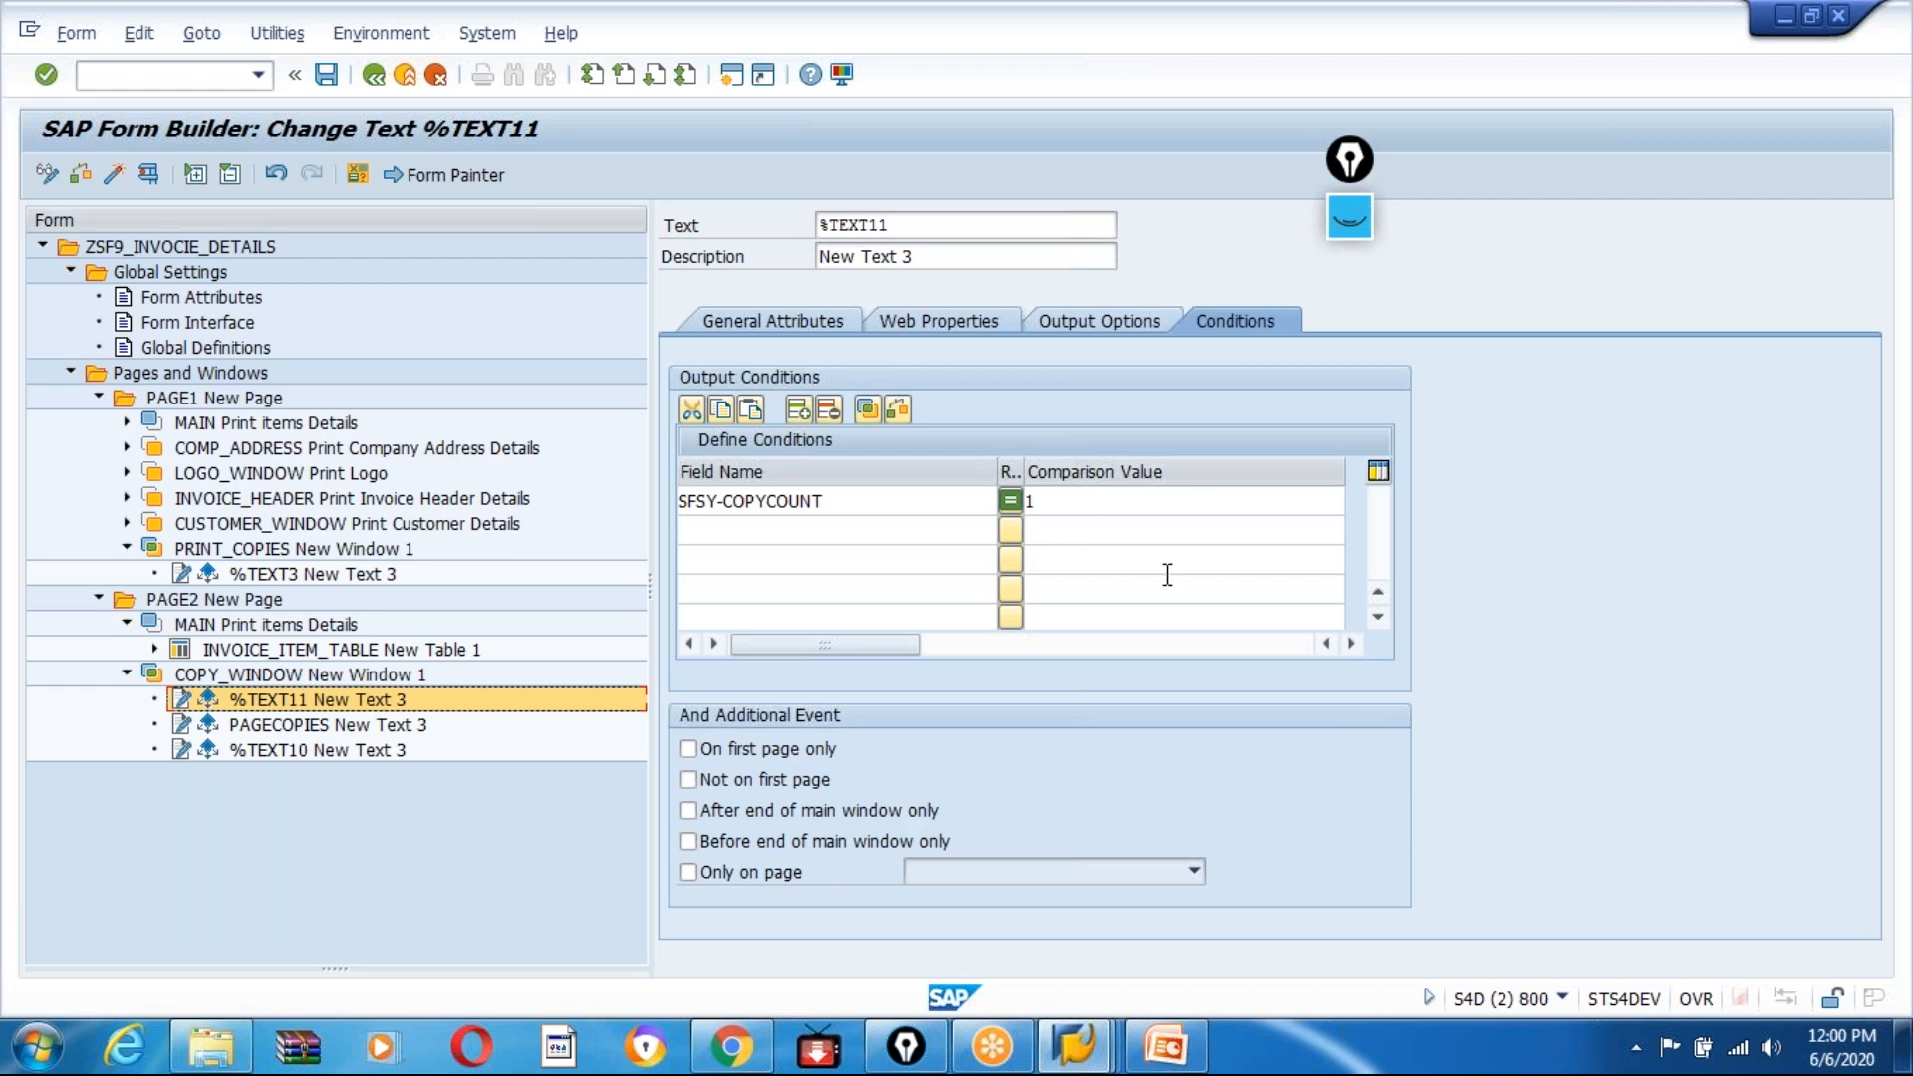
click(299, 725)
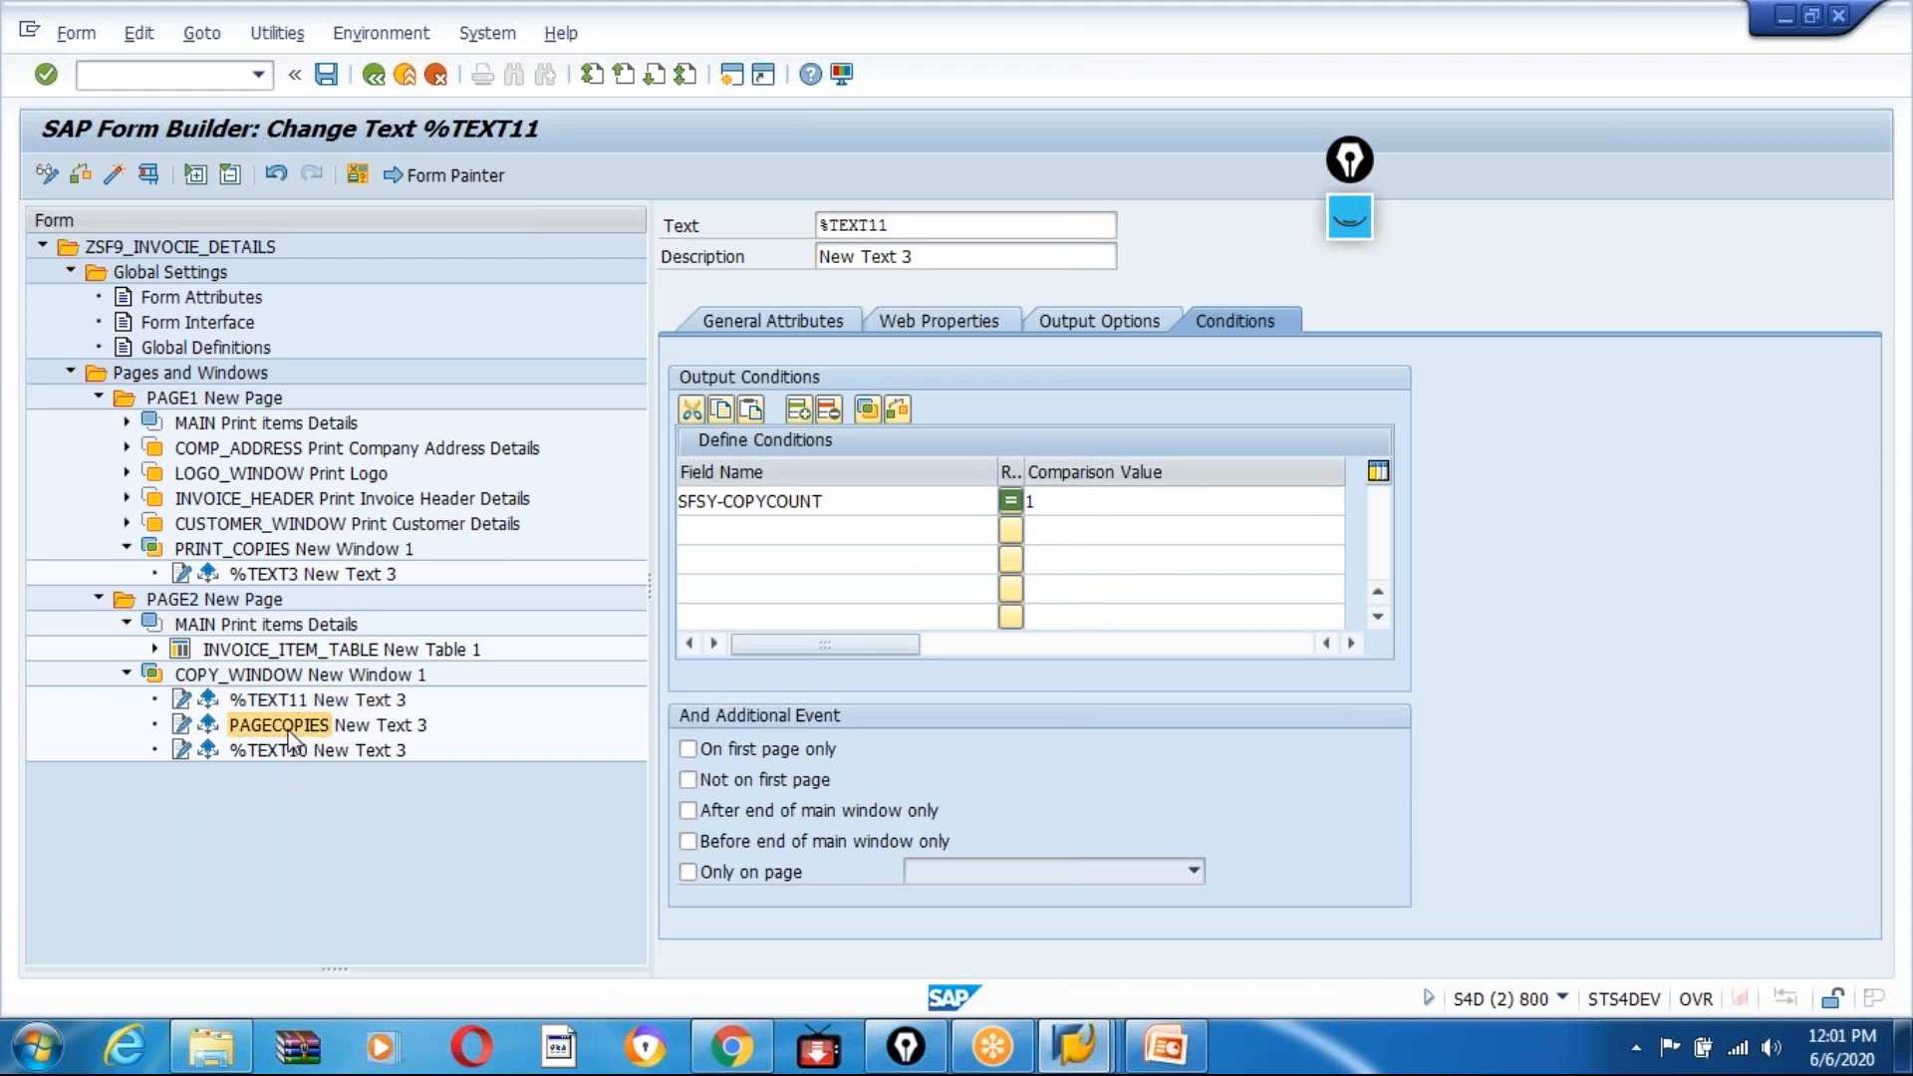
click(332, 753)
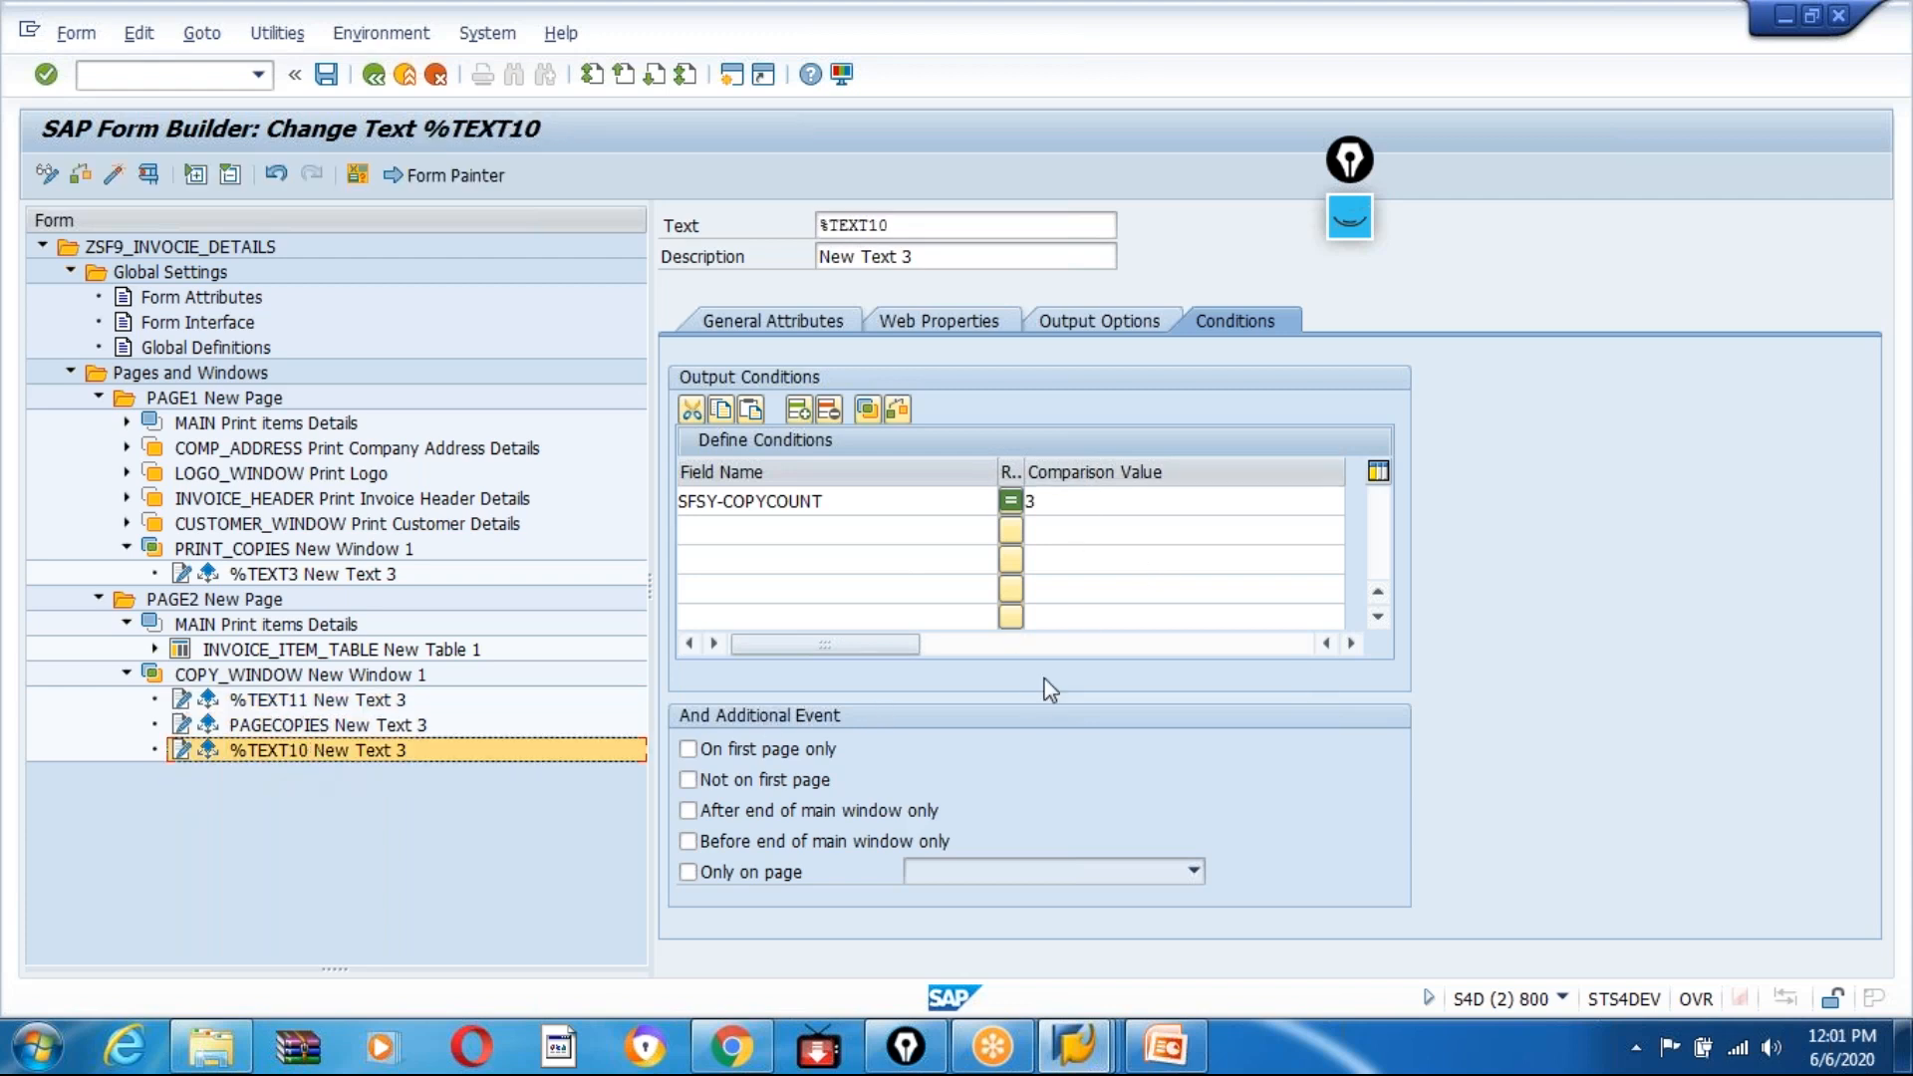
click(1065, 501)
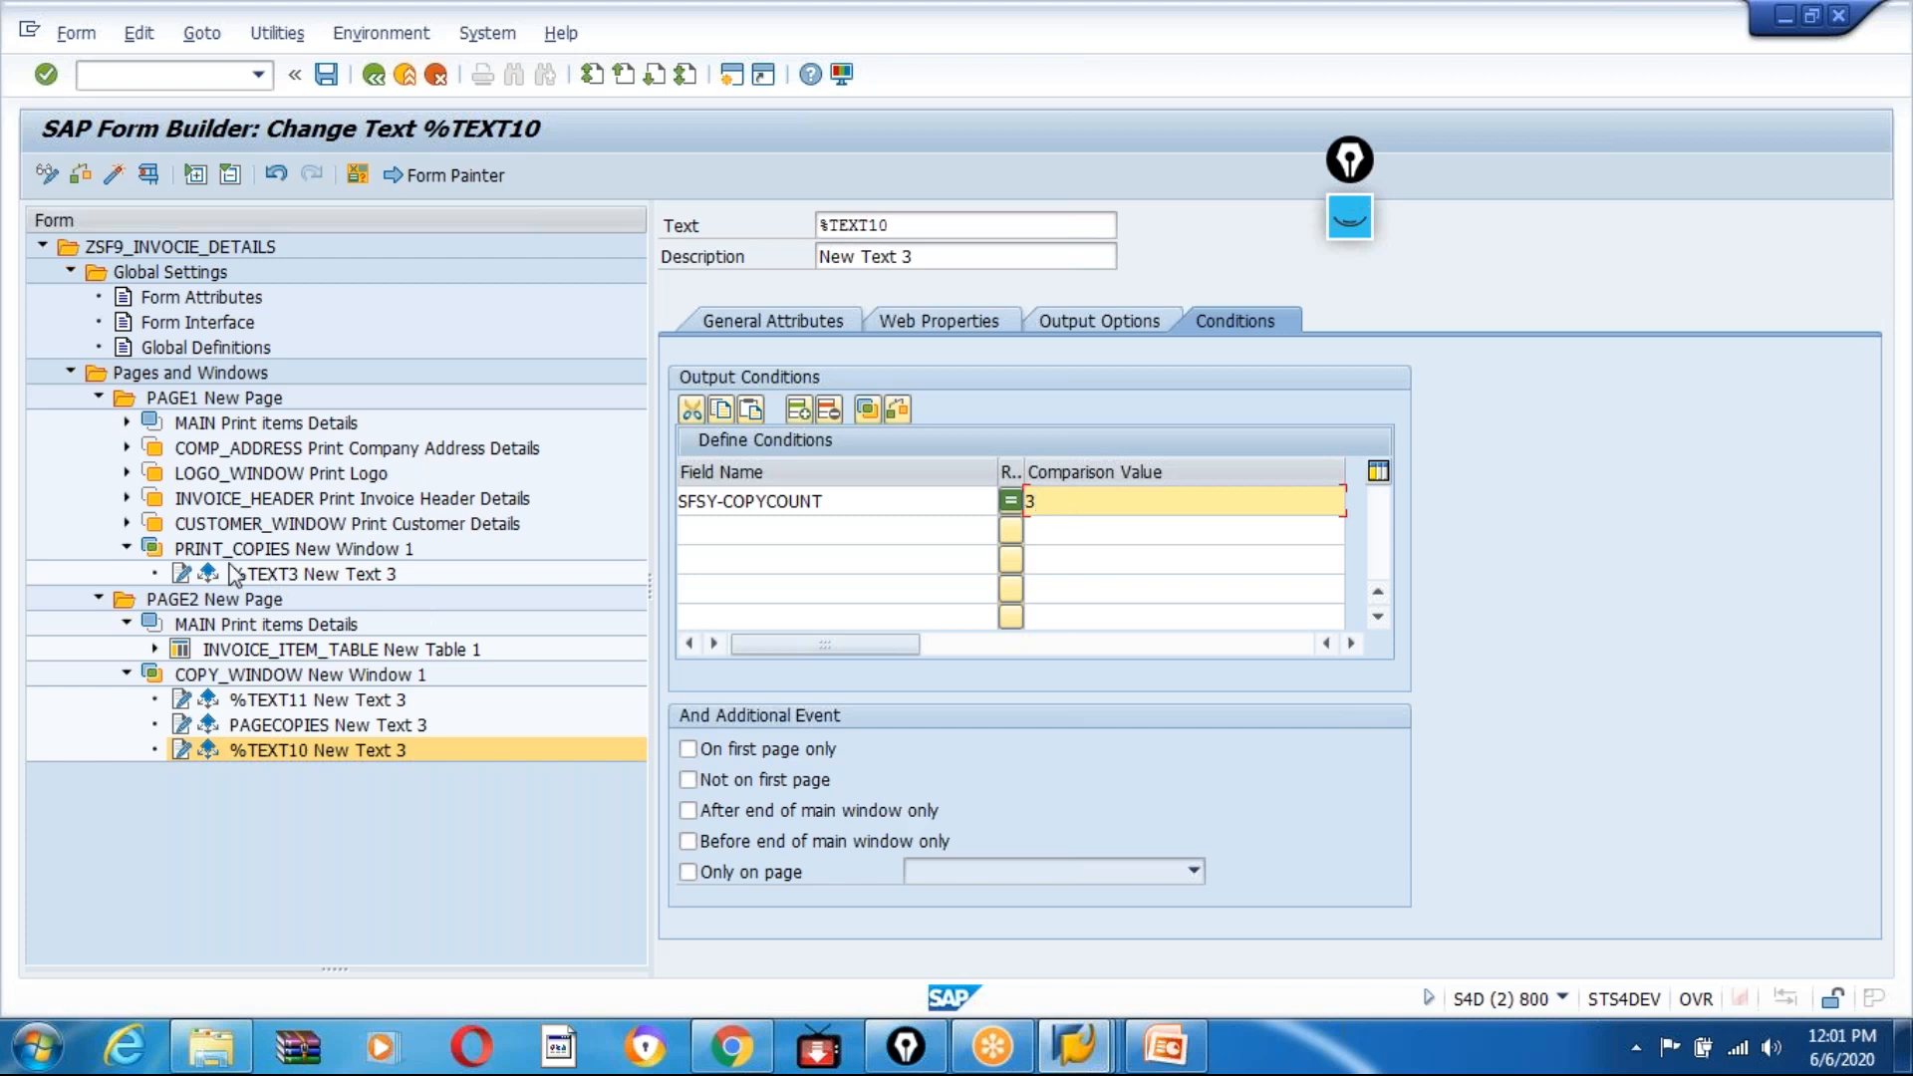
click(271, 576)
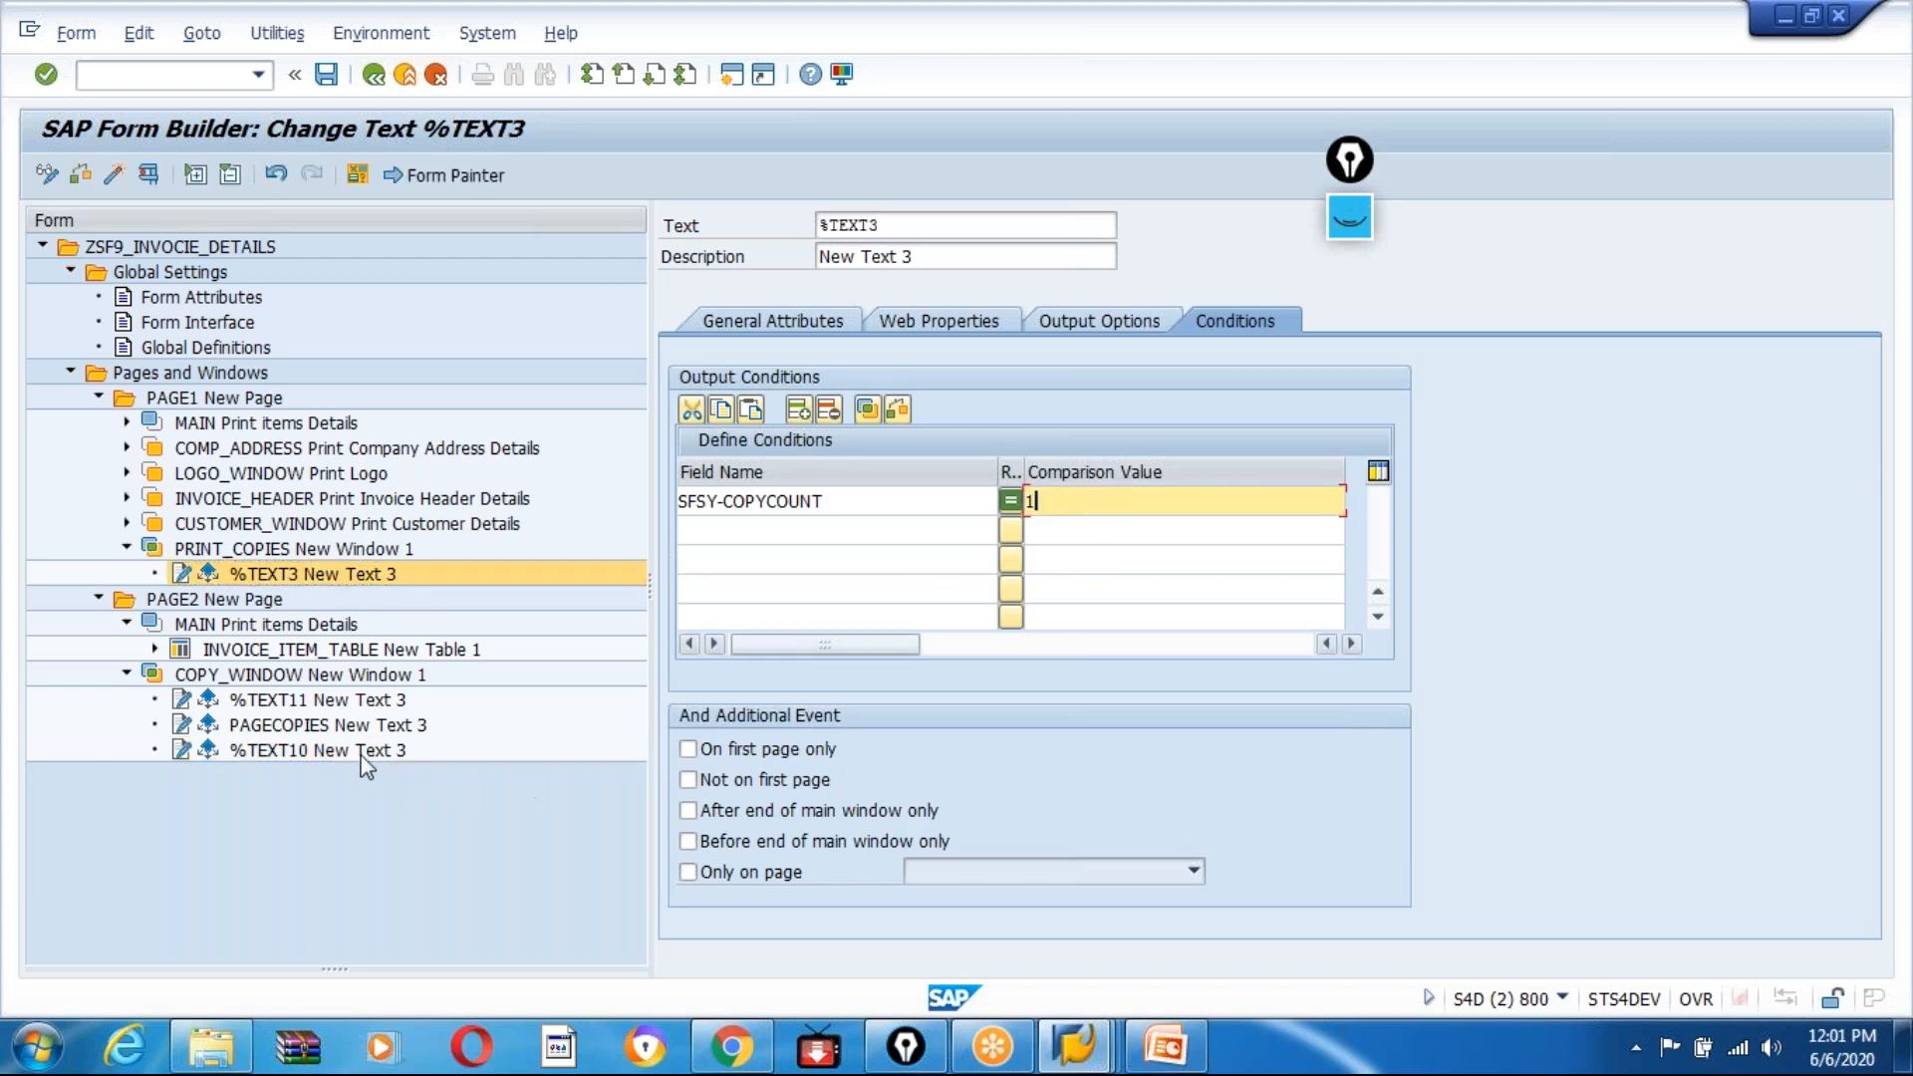
Step: Copy the PAGECOPIES text from COPY_WINDOW on PAGE2 into the PRINT_COPIES window on PAGE1
right_click(267, 728)
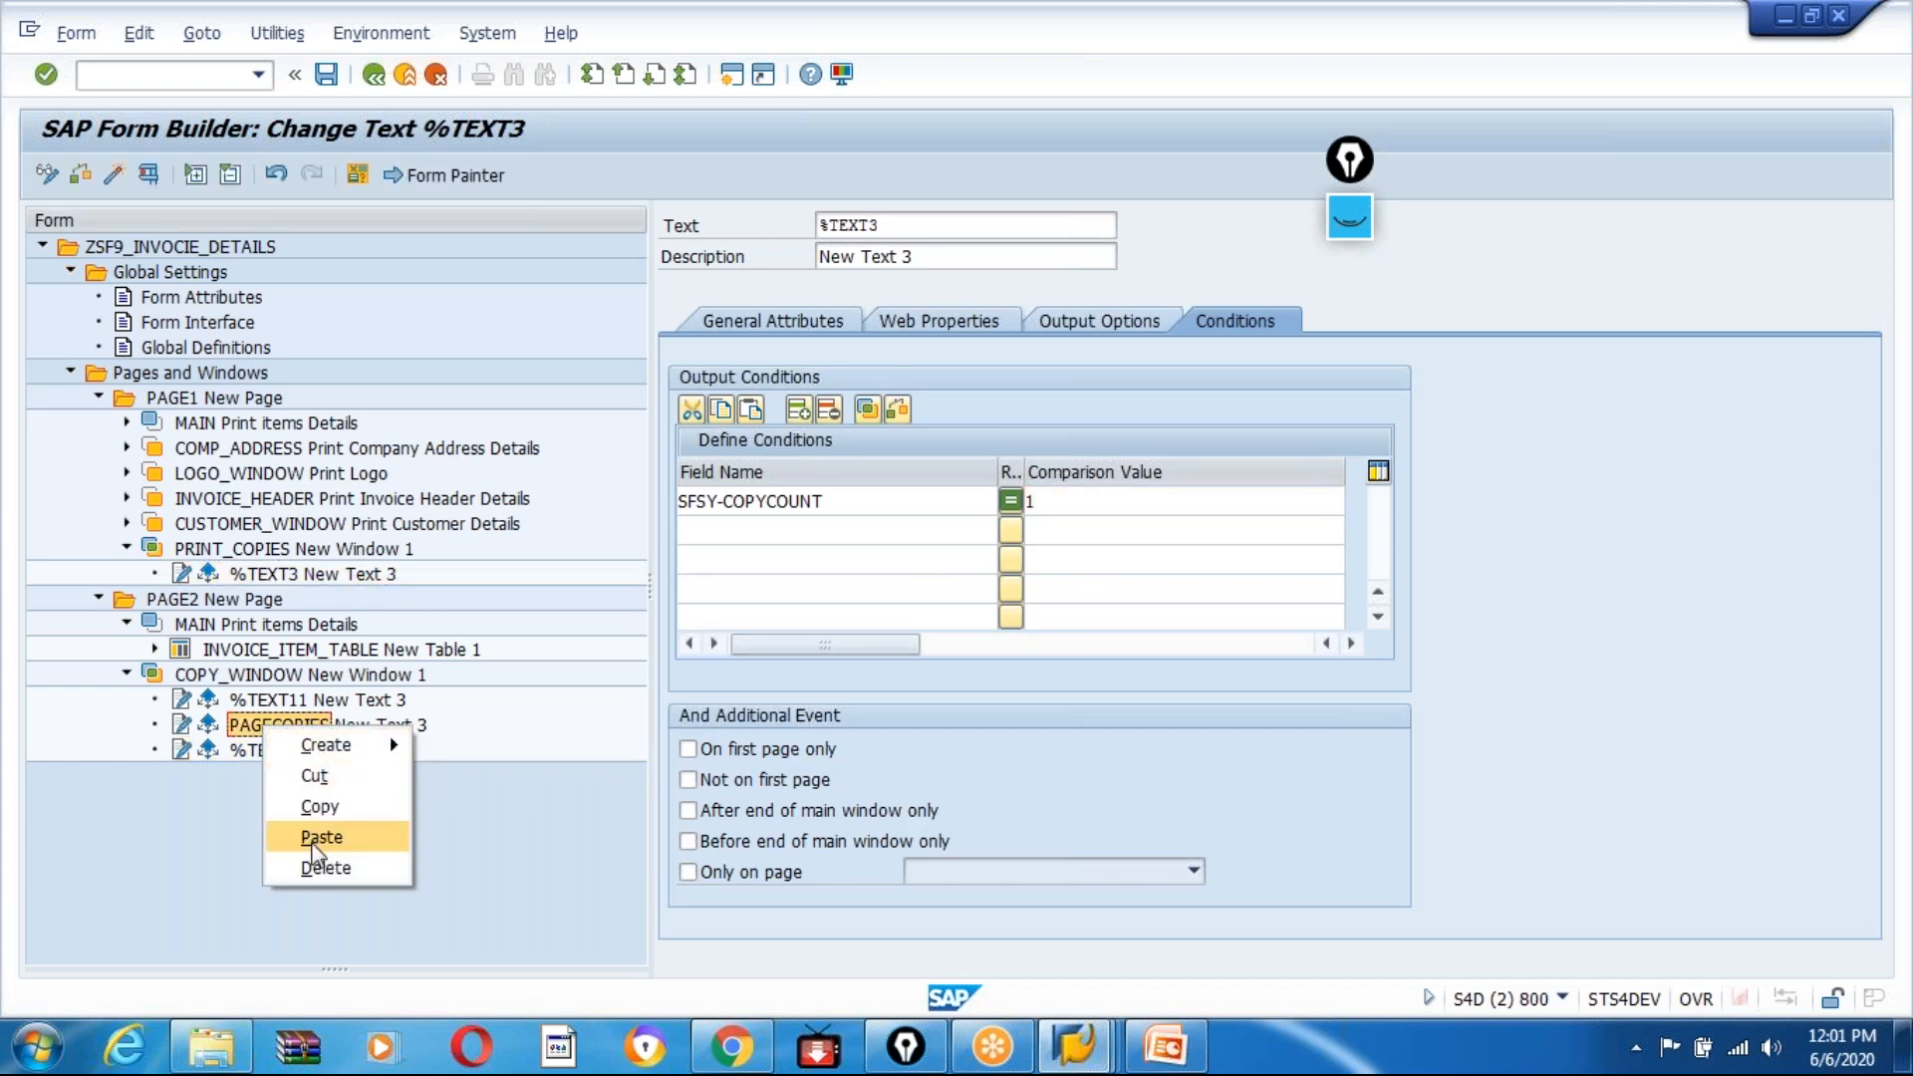
click(315, 808)
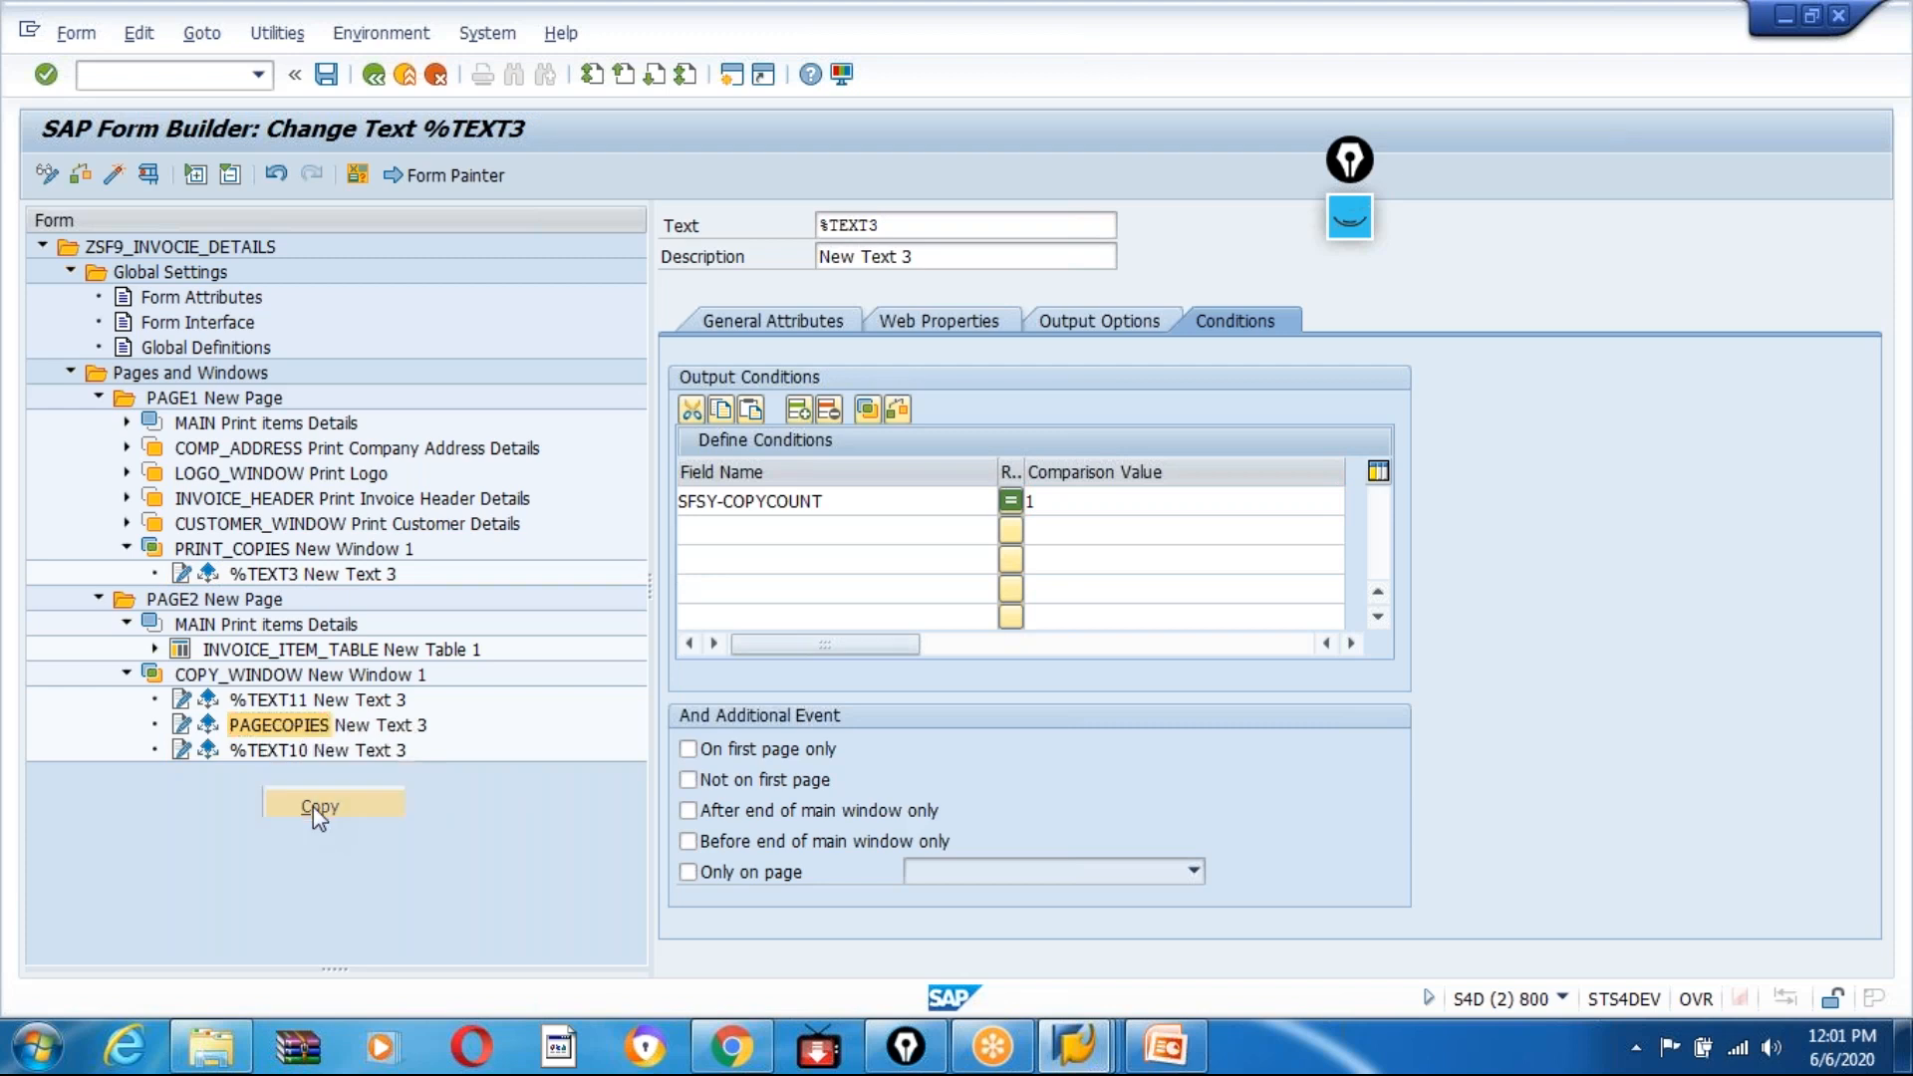
right_click(225, 546)
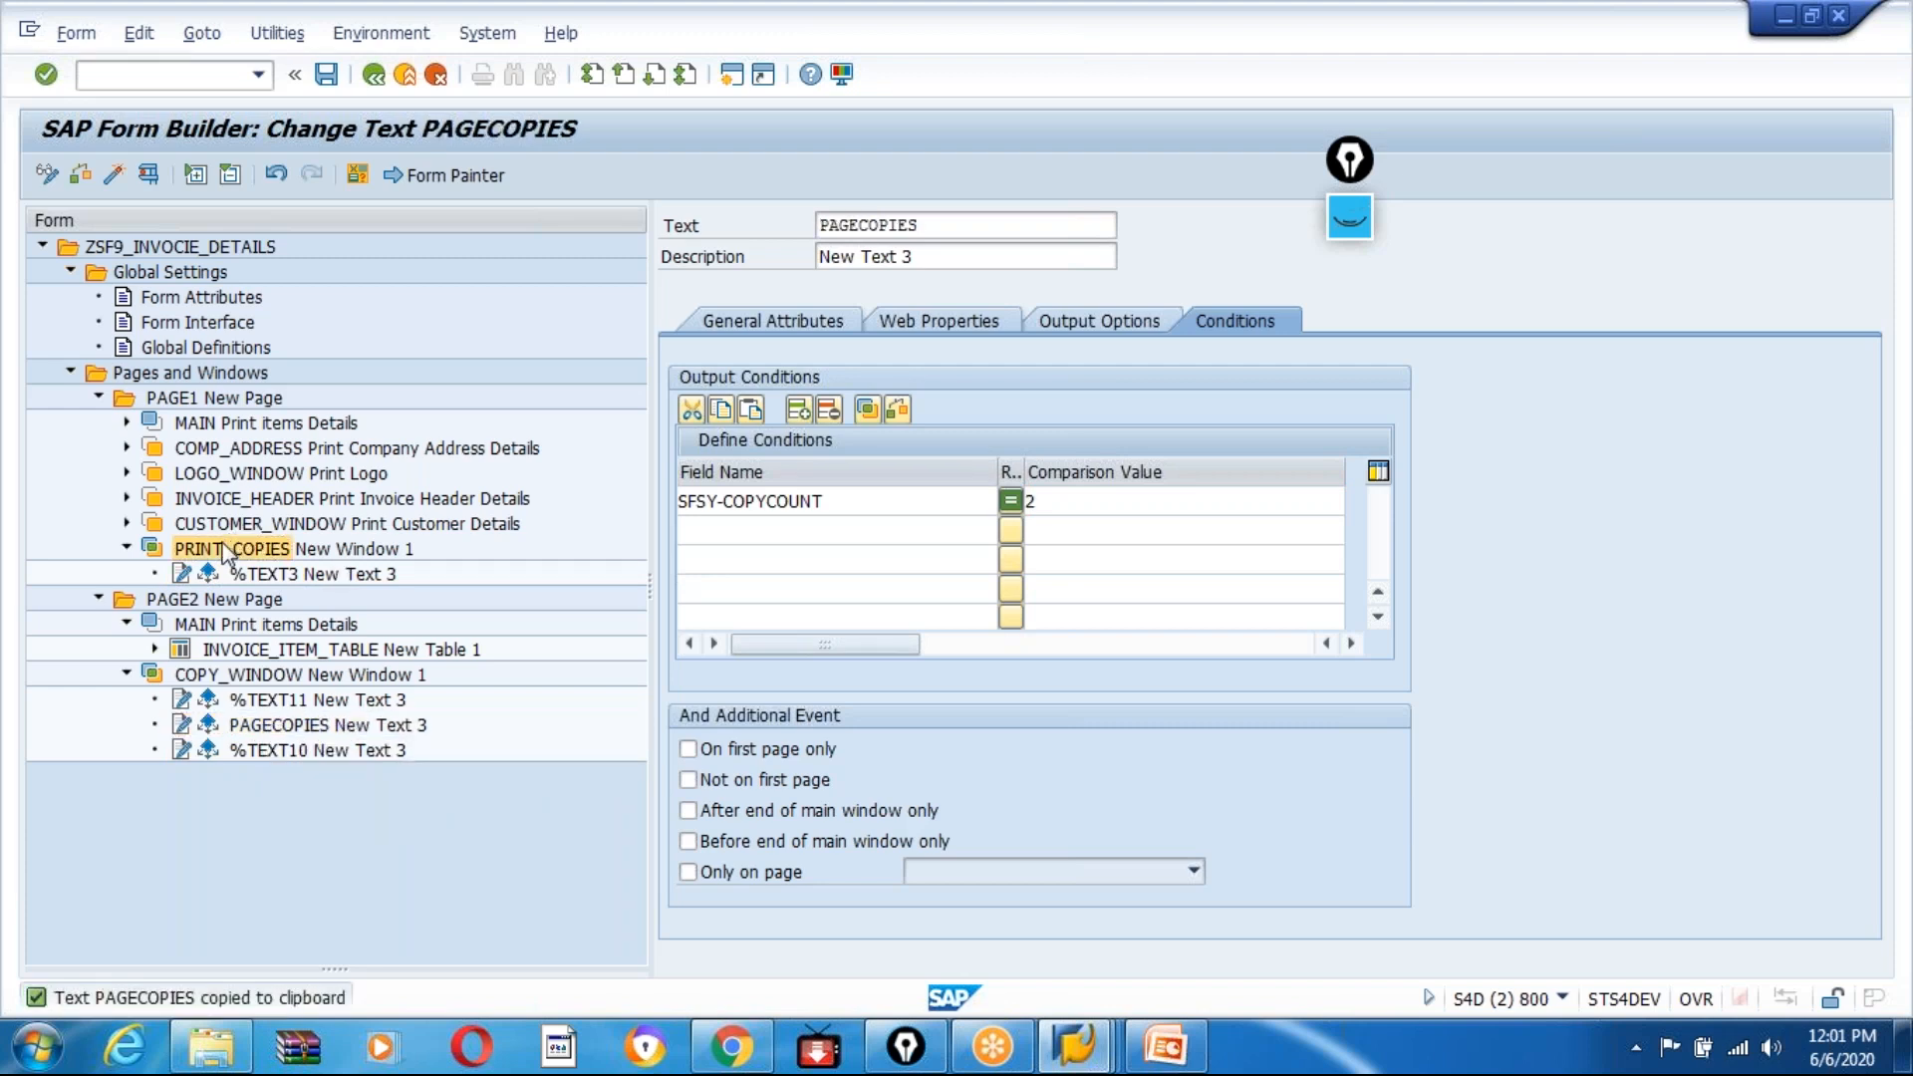
right_click(224, 551)
click(286, 650)
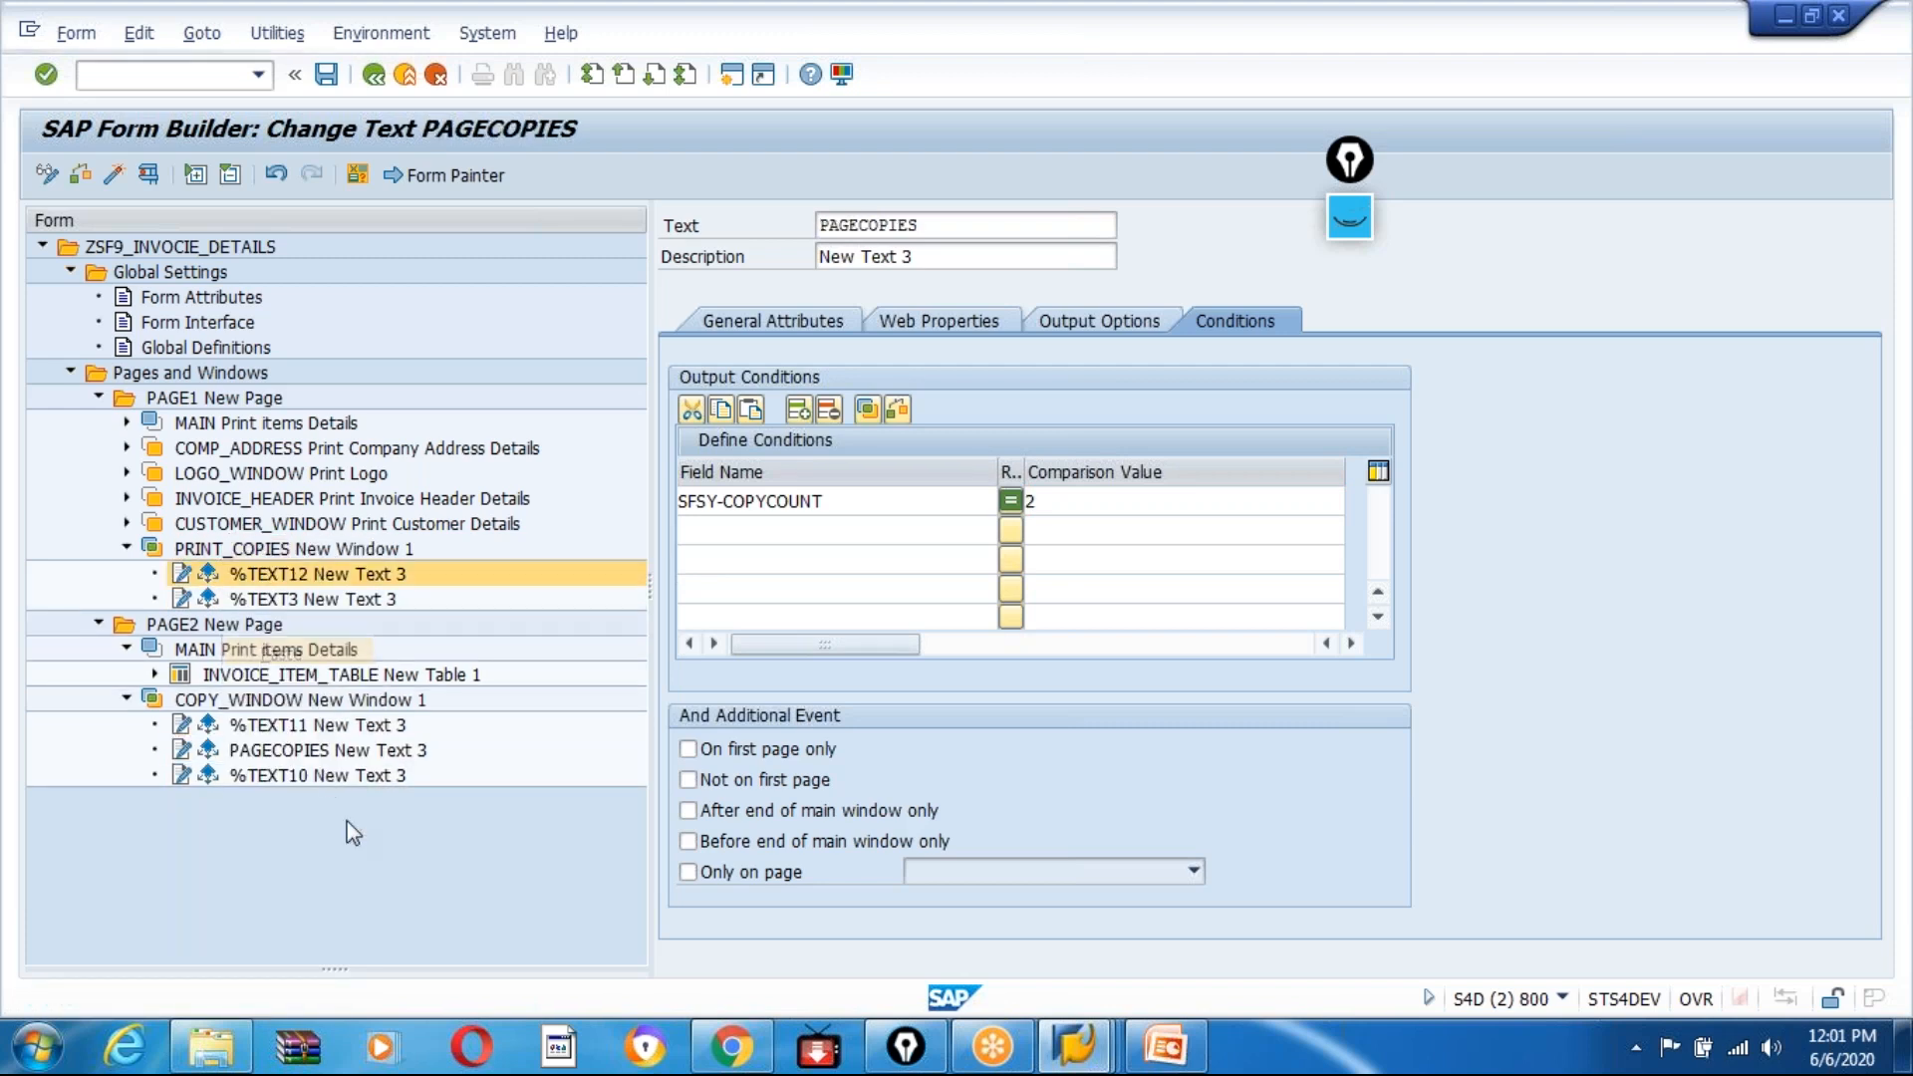
Step: Copy the Triplicate text %TEXT10 from COPY_WINDOW on PAGE2 into the PRINT_COPIES window on PAGE1
right_click(278, 780)
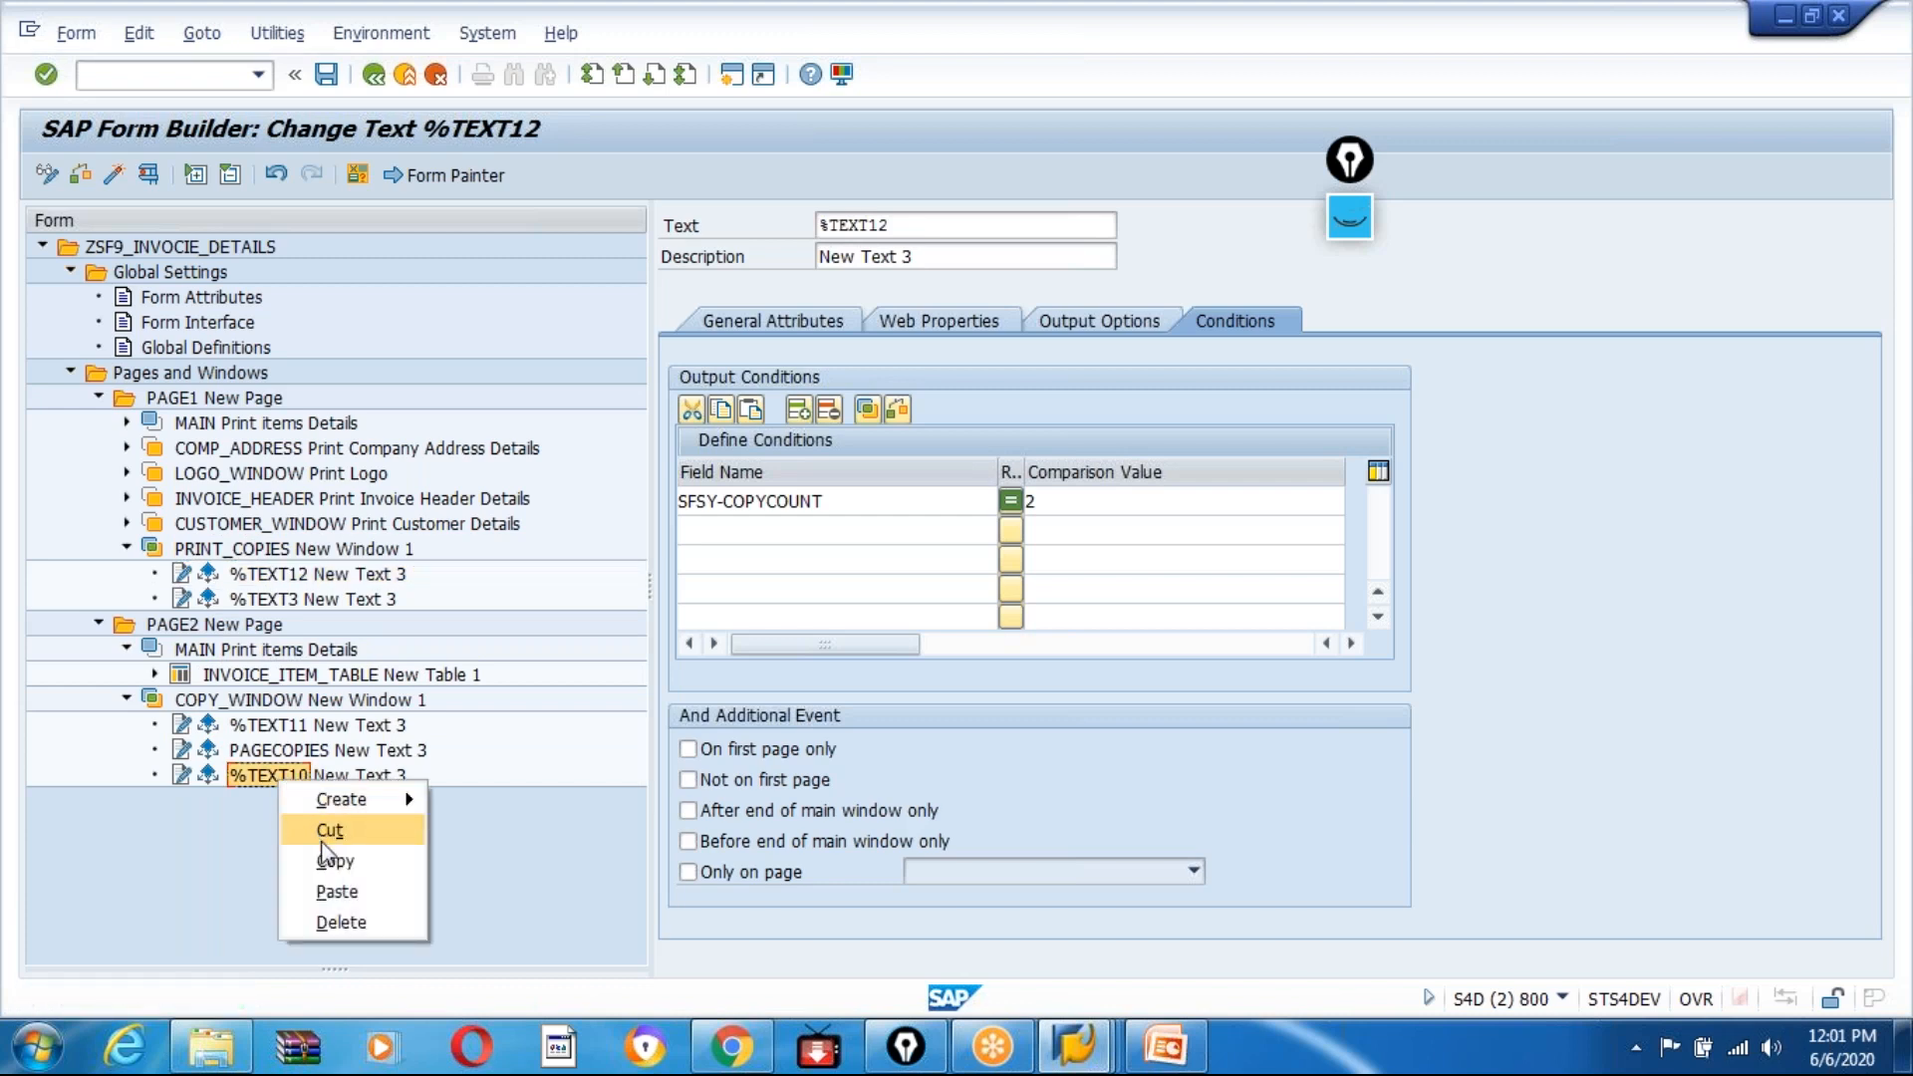
click(333, 861)
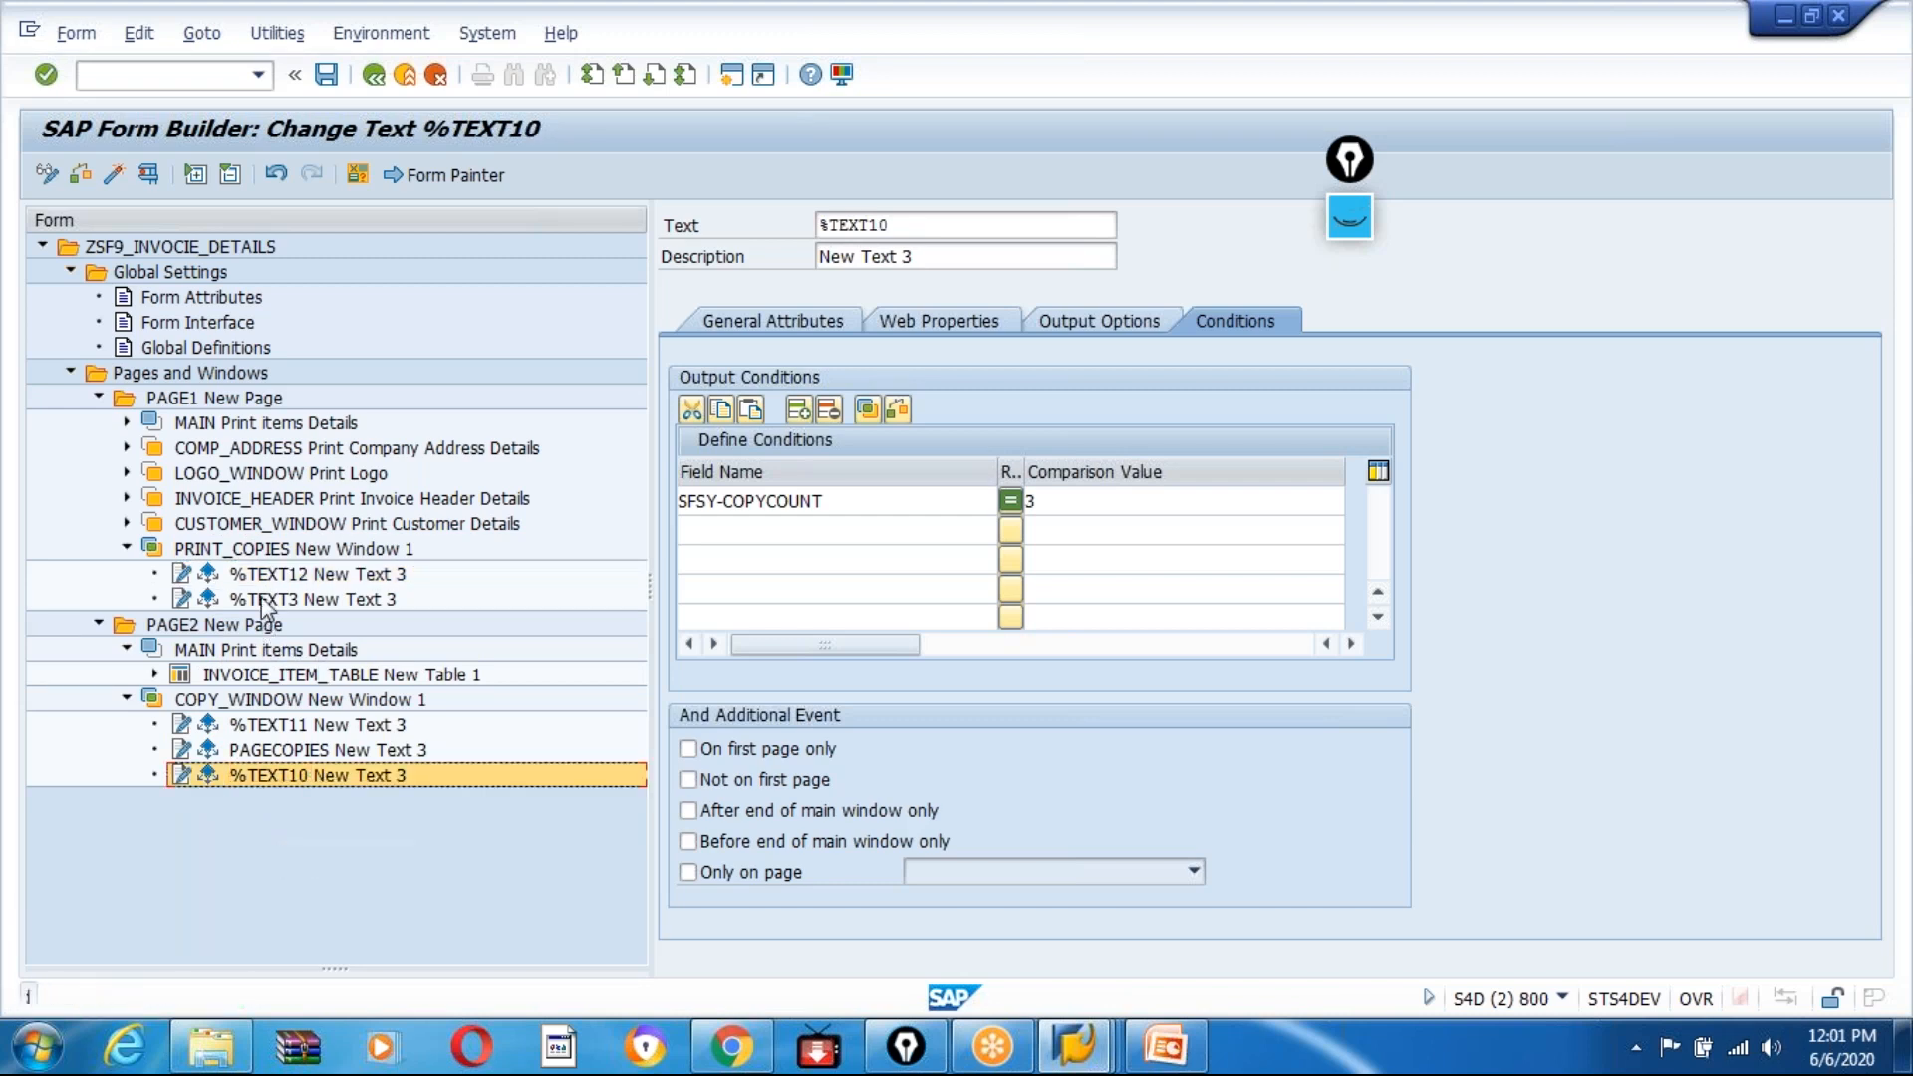
click(265, 551)
right_click(264, 554)
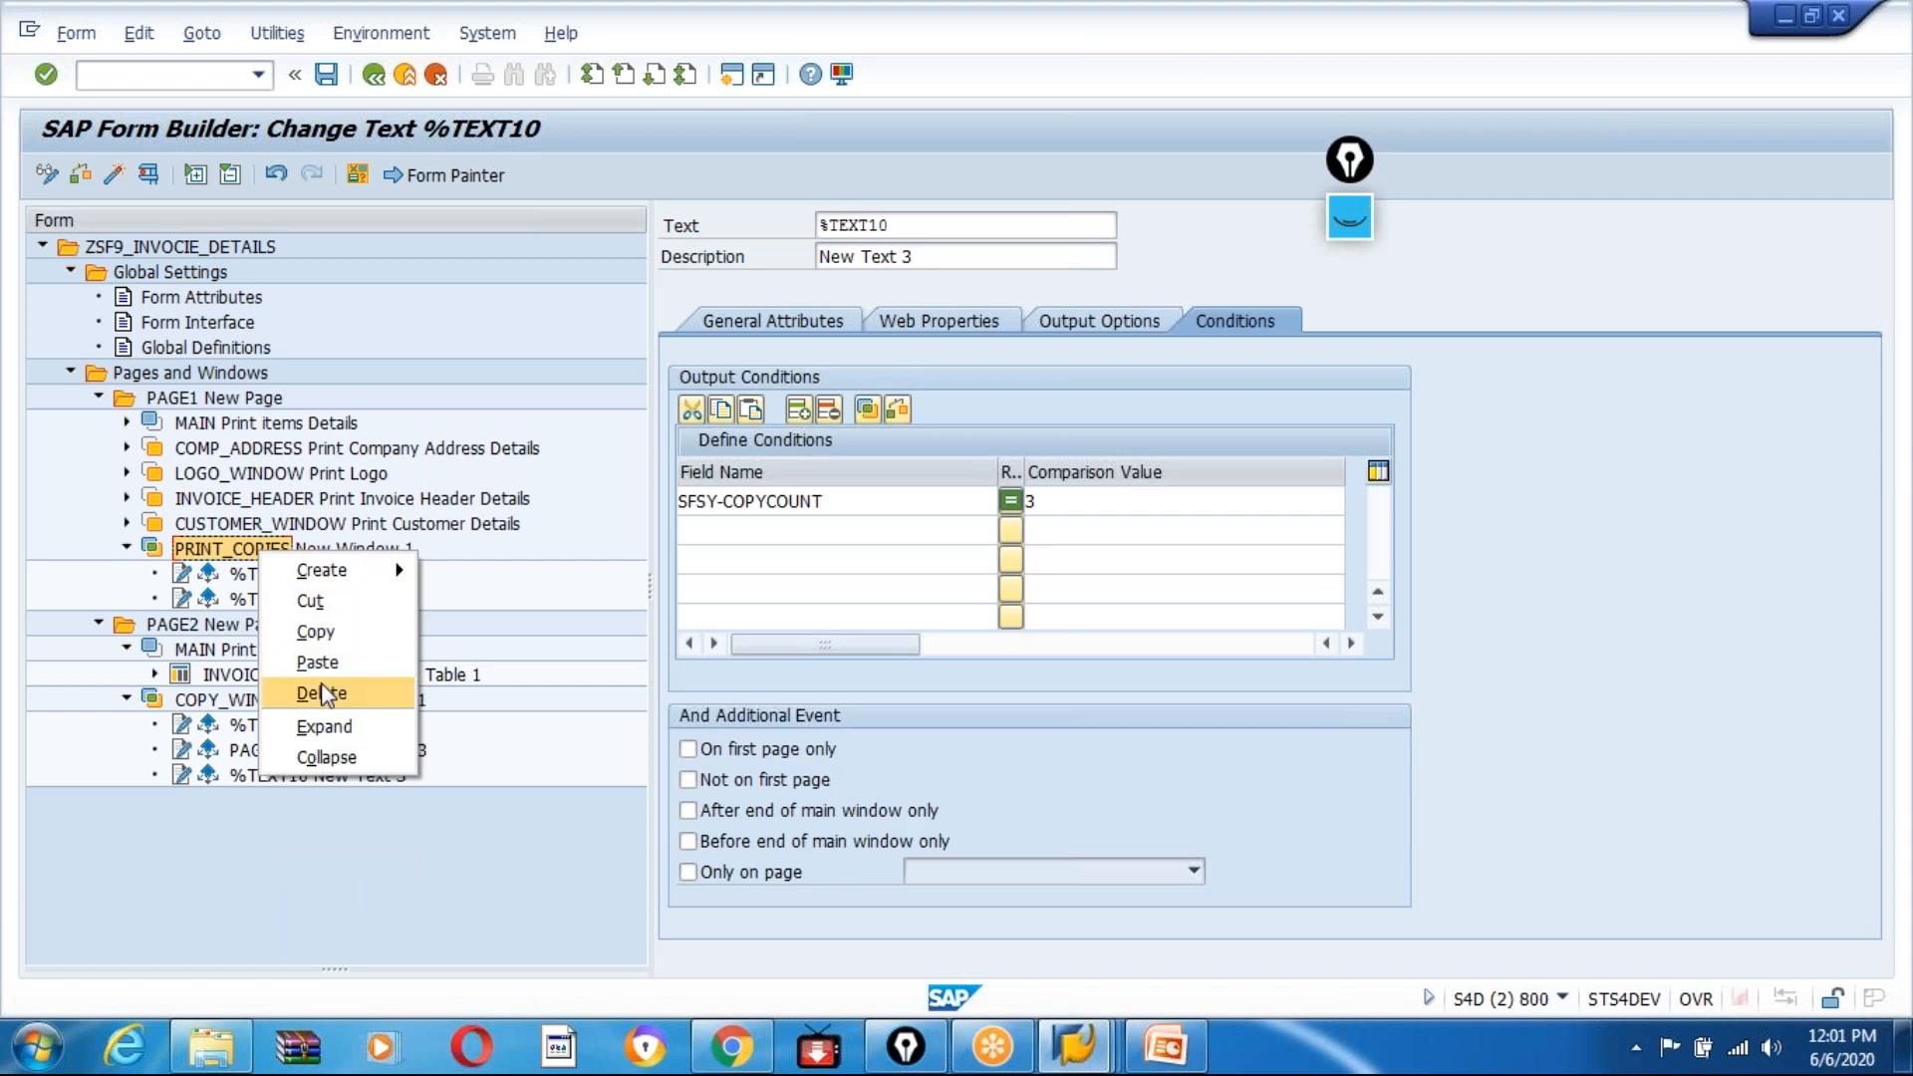
click(324, 661)
Step: Review the SFSY-COPYCOUNT condition of each text node in the PRINT_COPIES and COPY_WINDOW windows
double_click(284, 580)
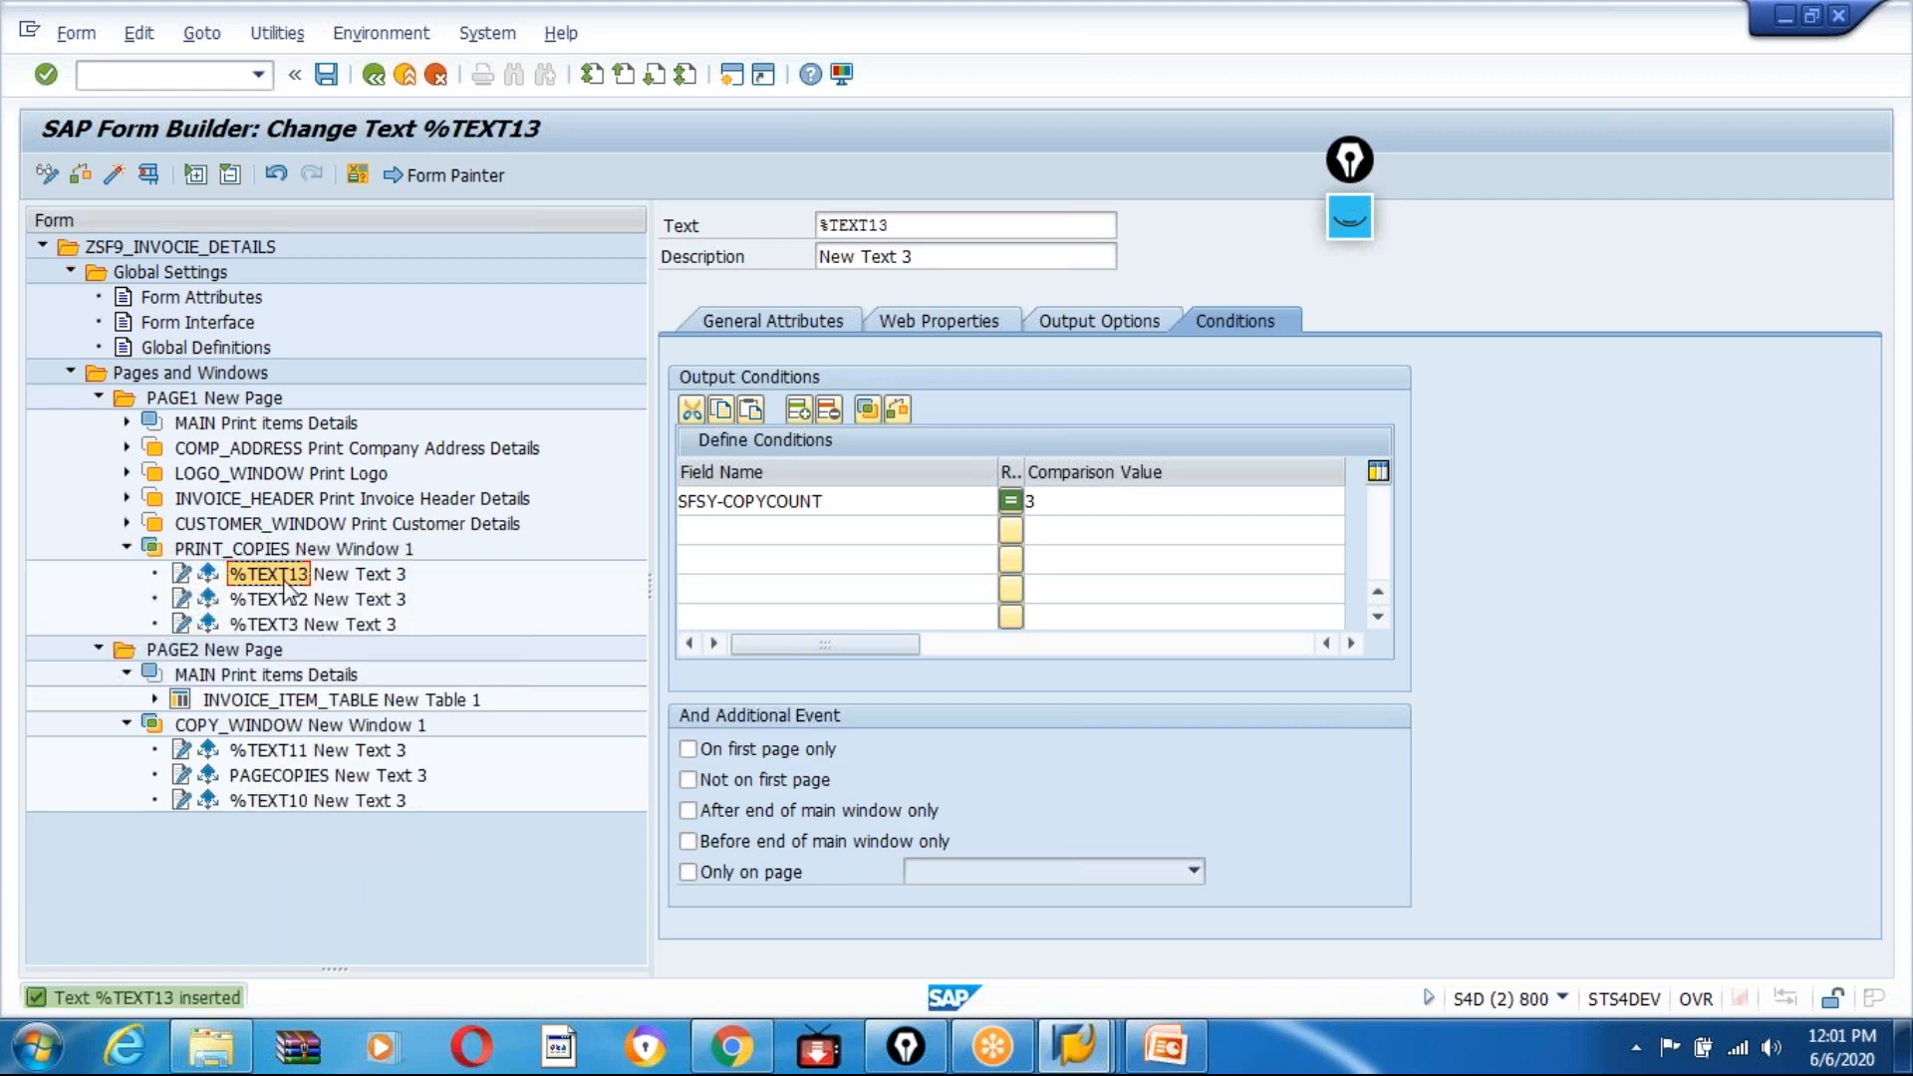
click(265, 619)
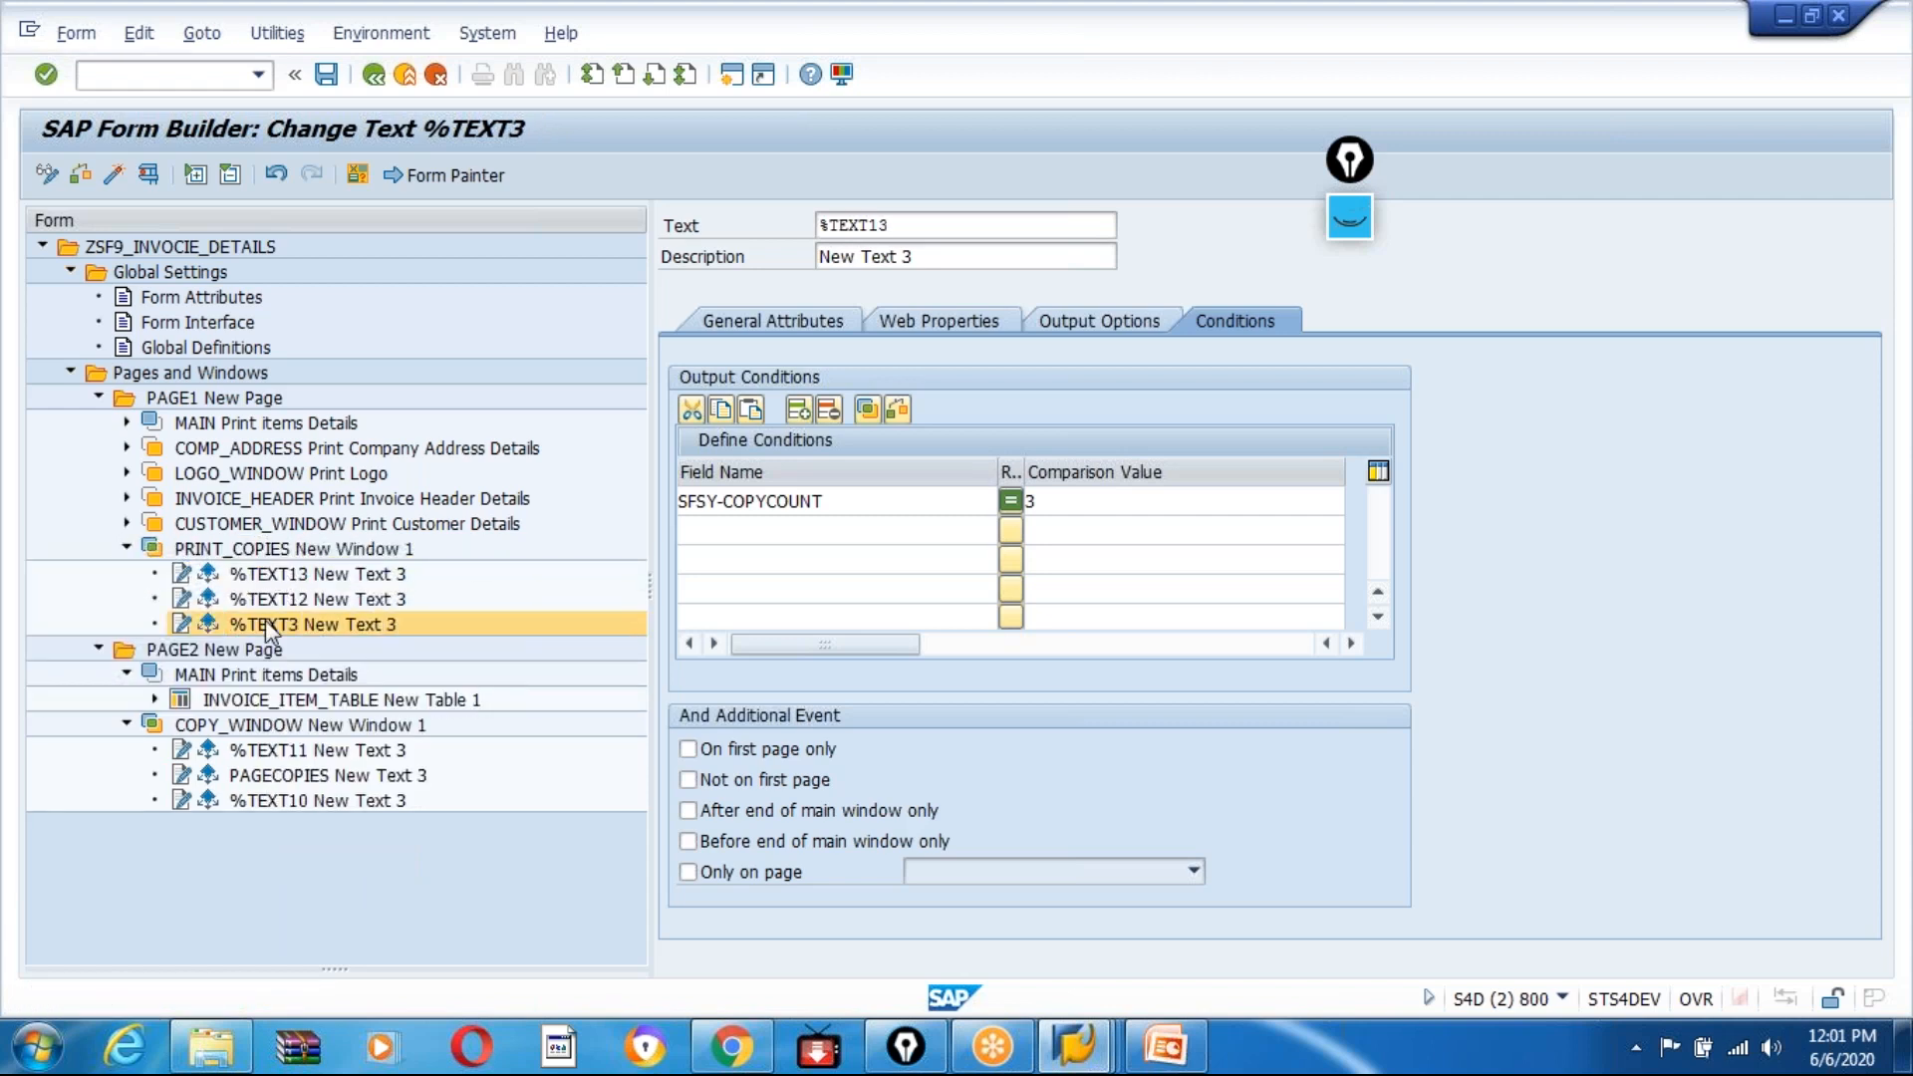
click(276, 598)
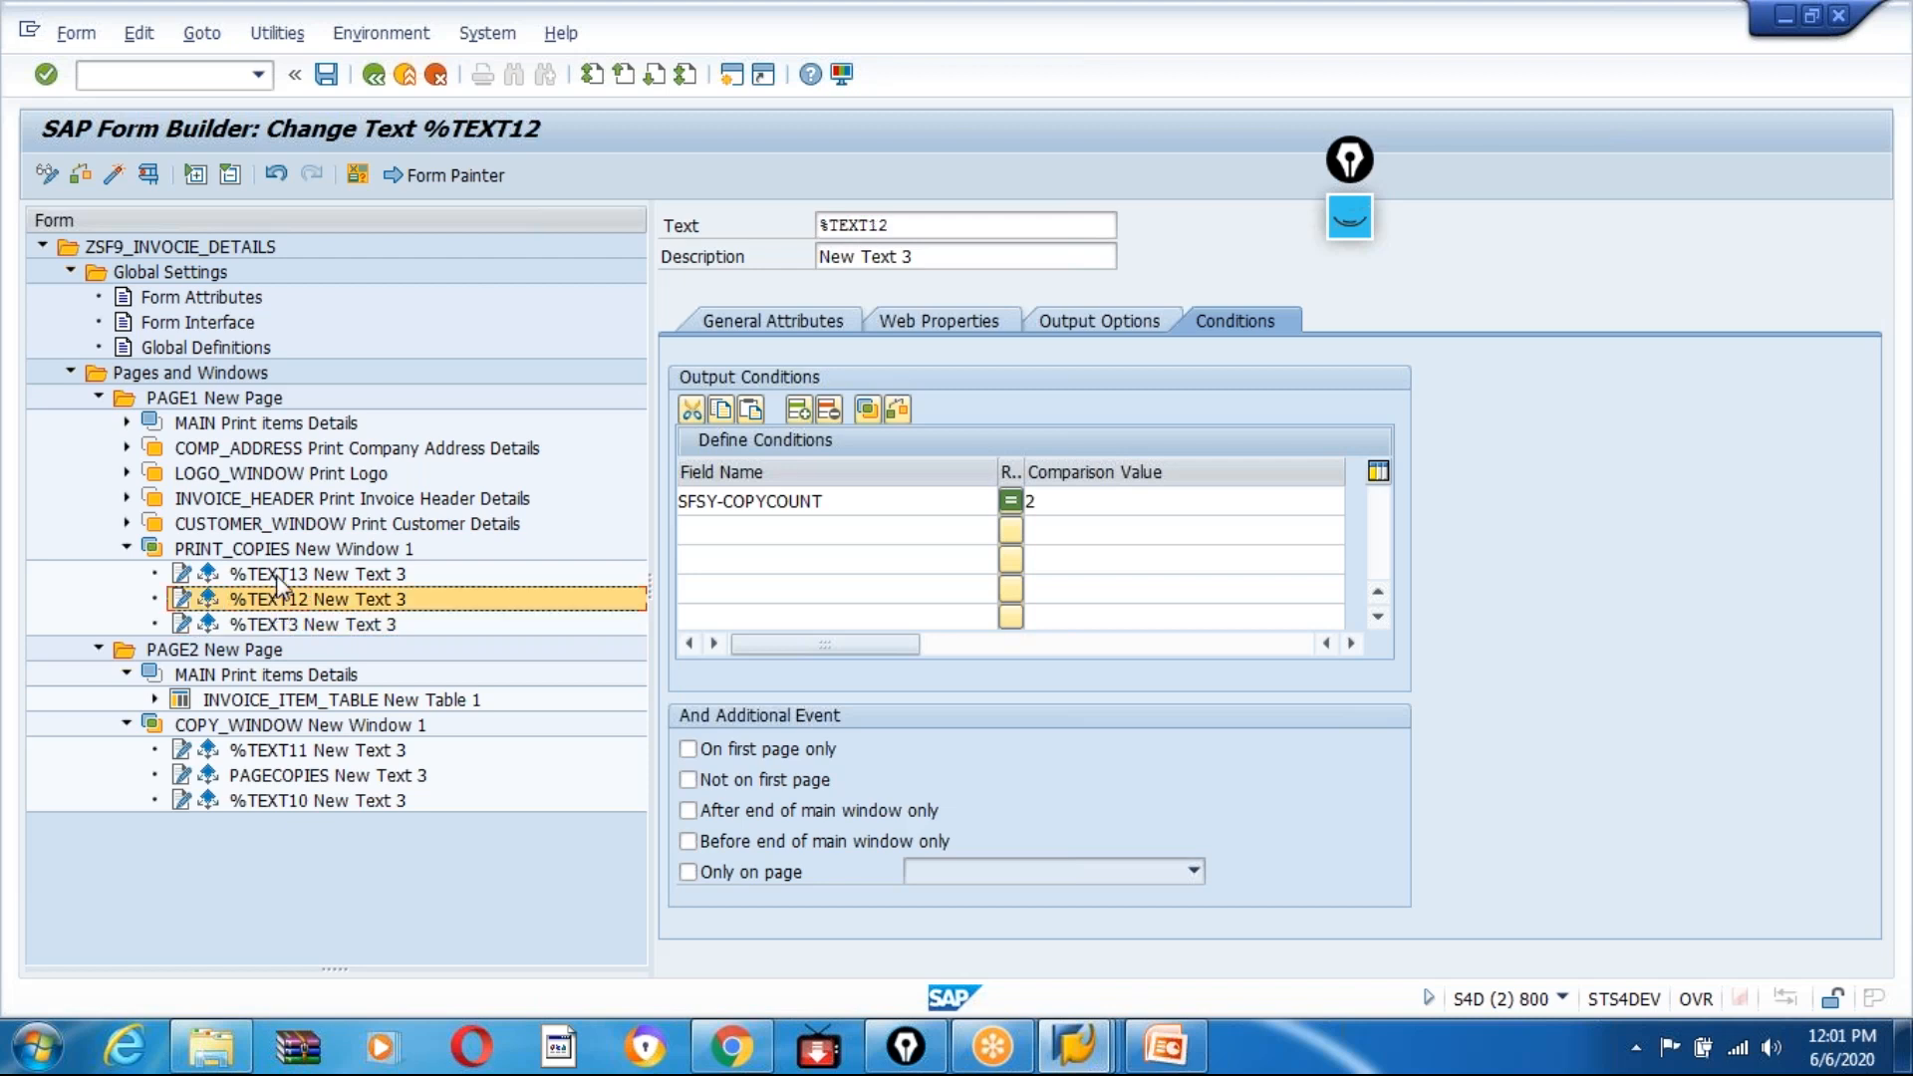
click(278, 573)
click(282, 752)
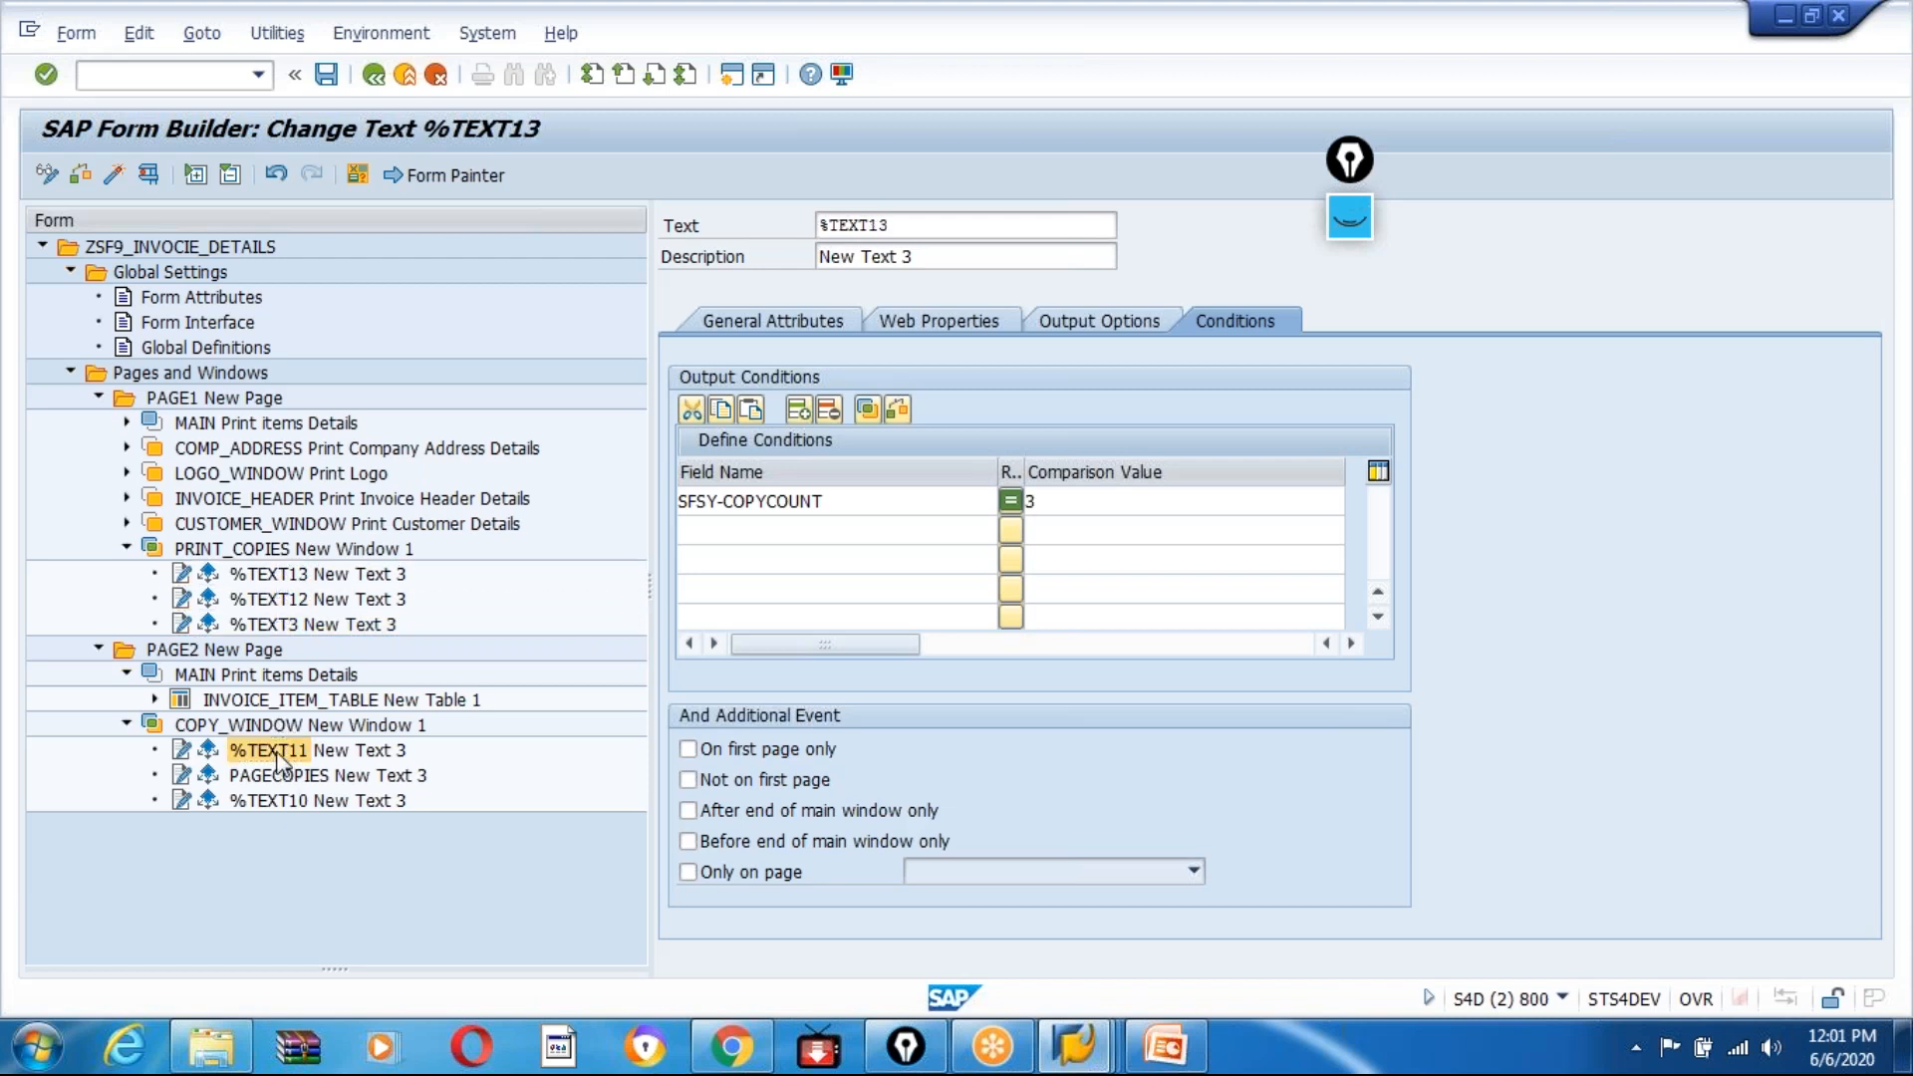
click(271, 778)
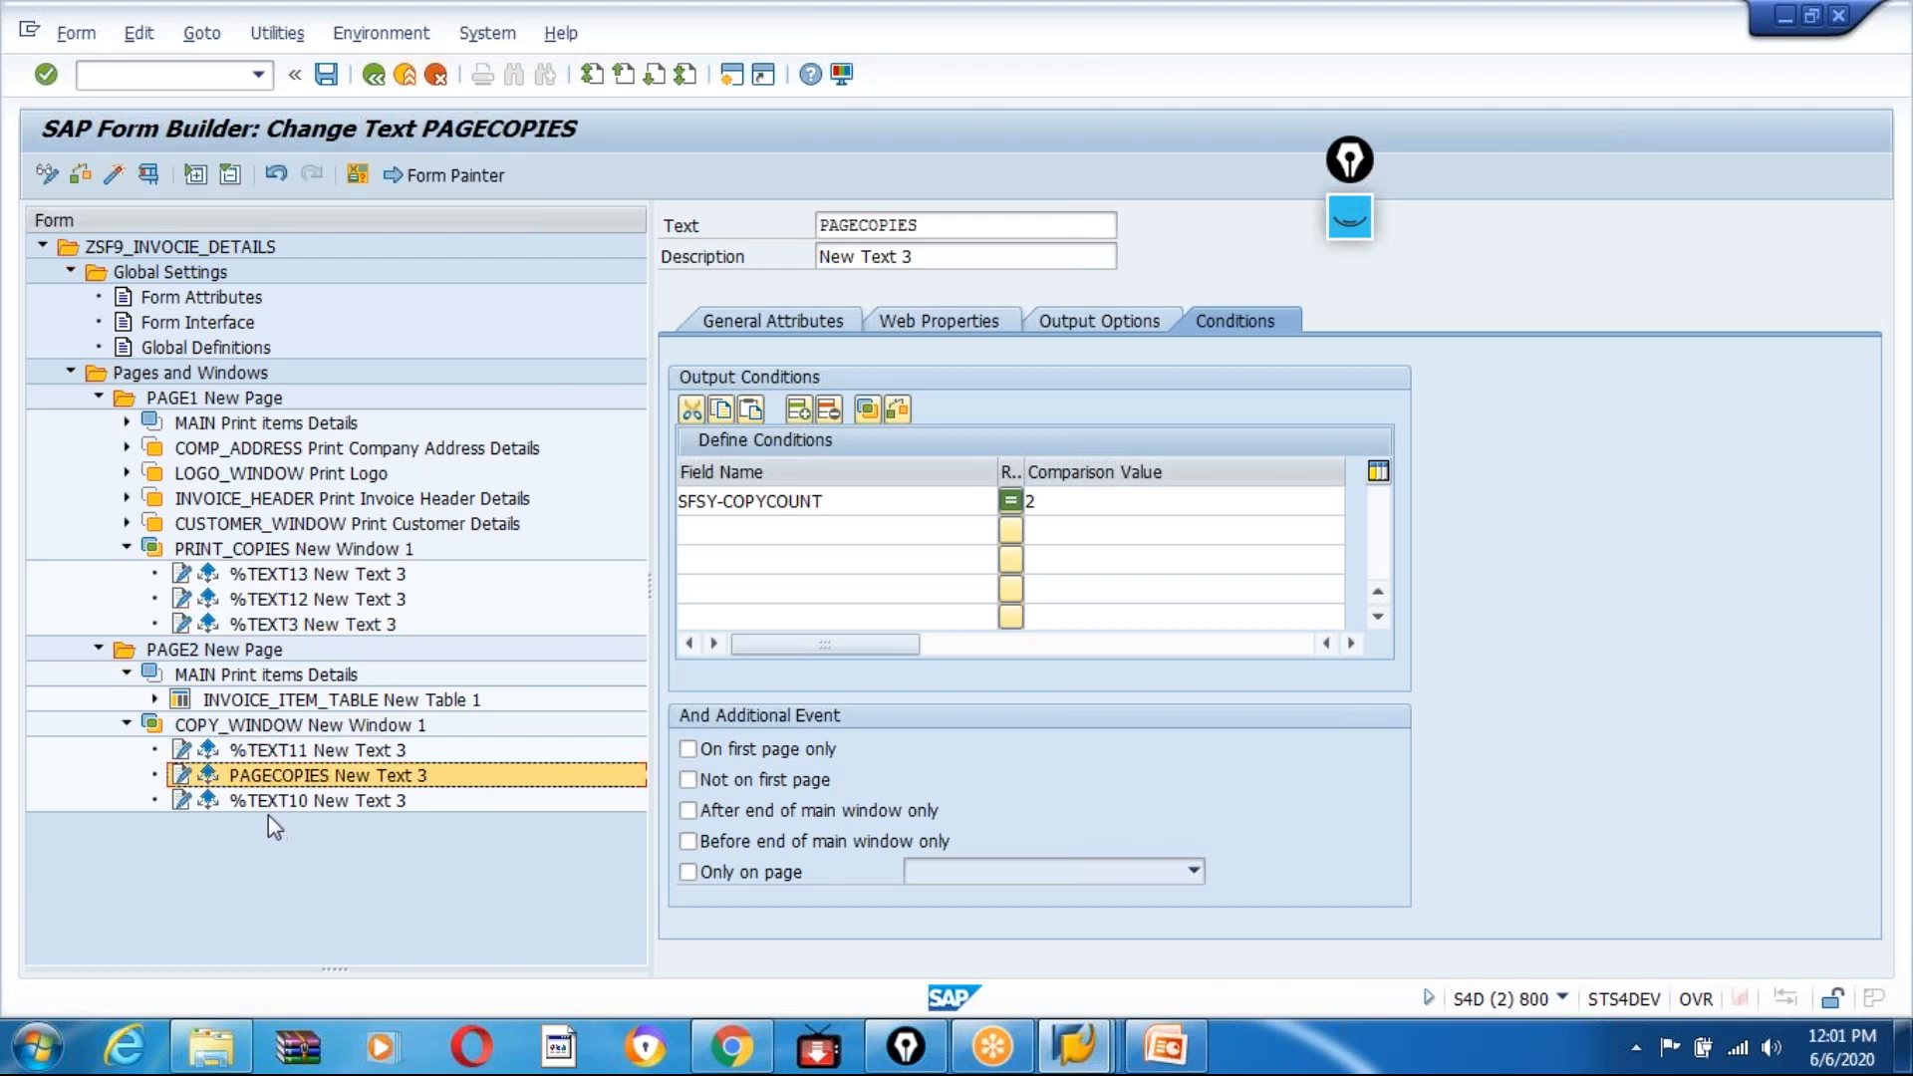
click(267, 800)
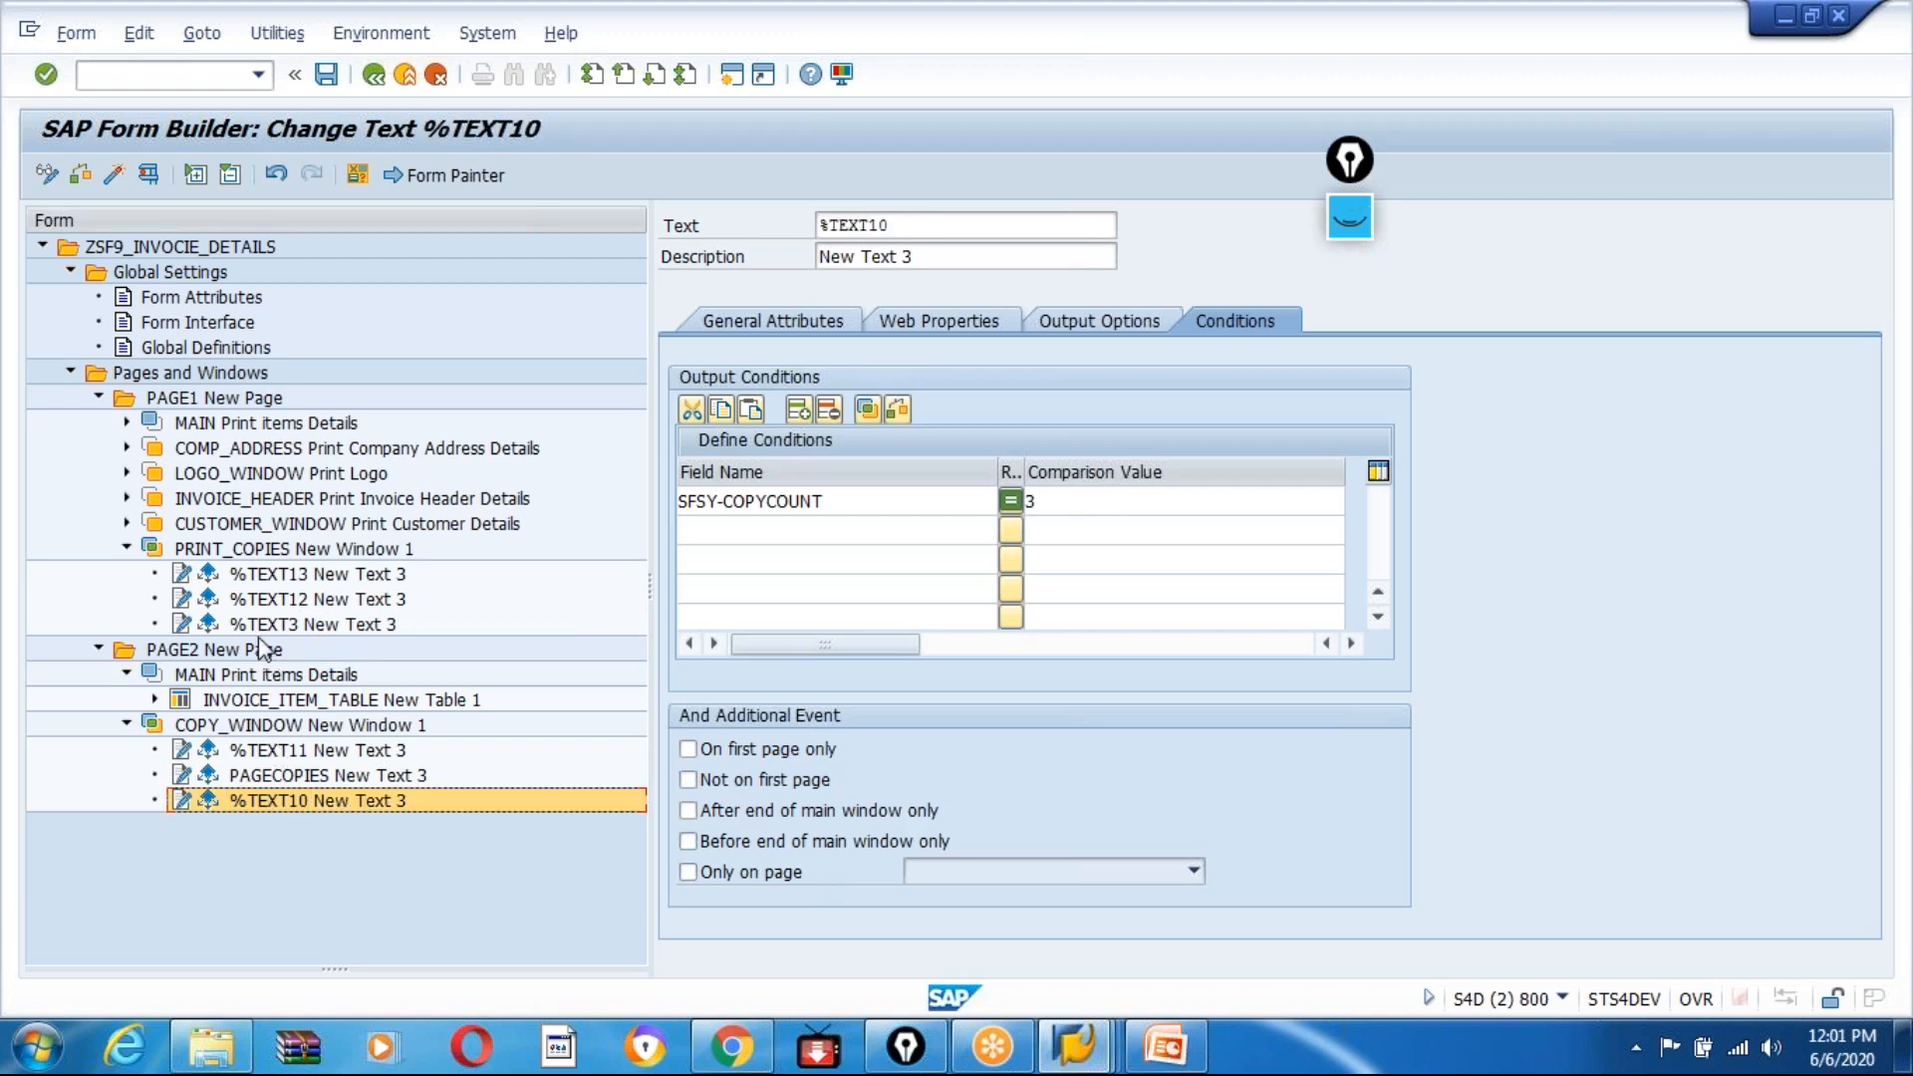
Step: Check the label content of all three text nodes in both PRINT_COPIES and COPY_WINDOW
click(255, 575)
click(756, 327)
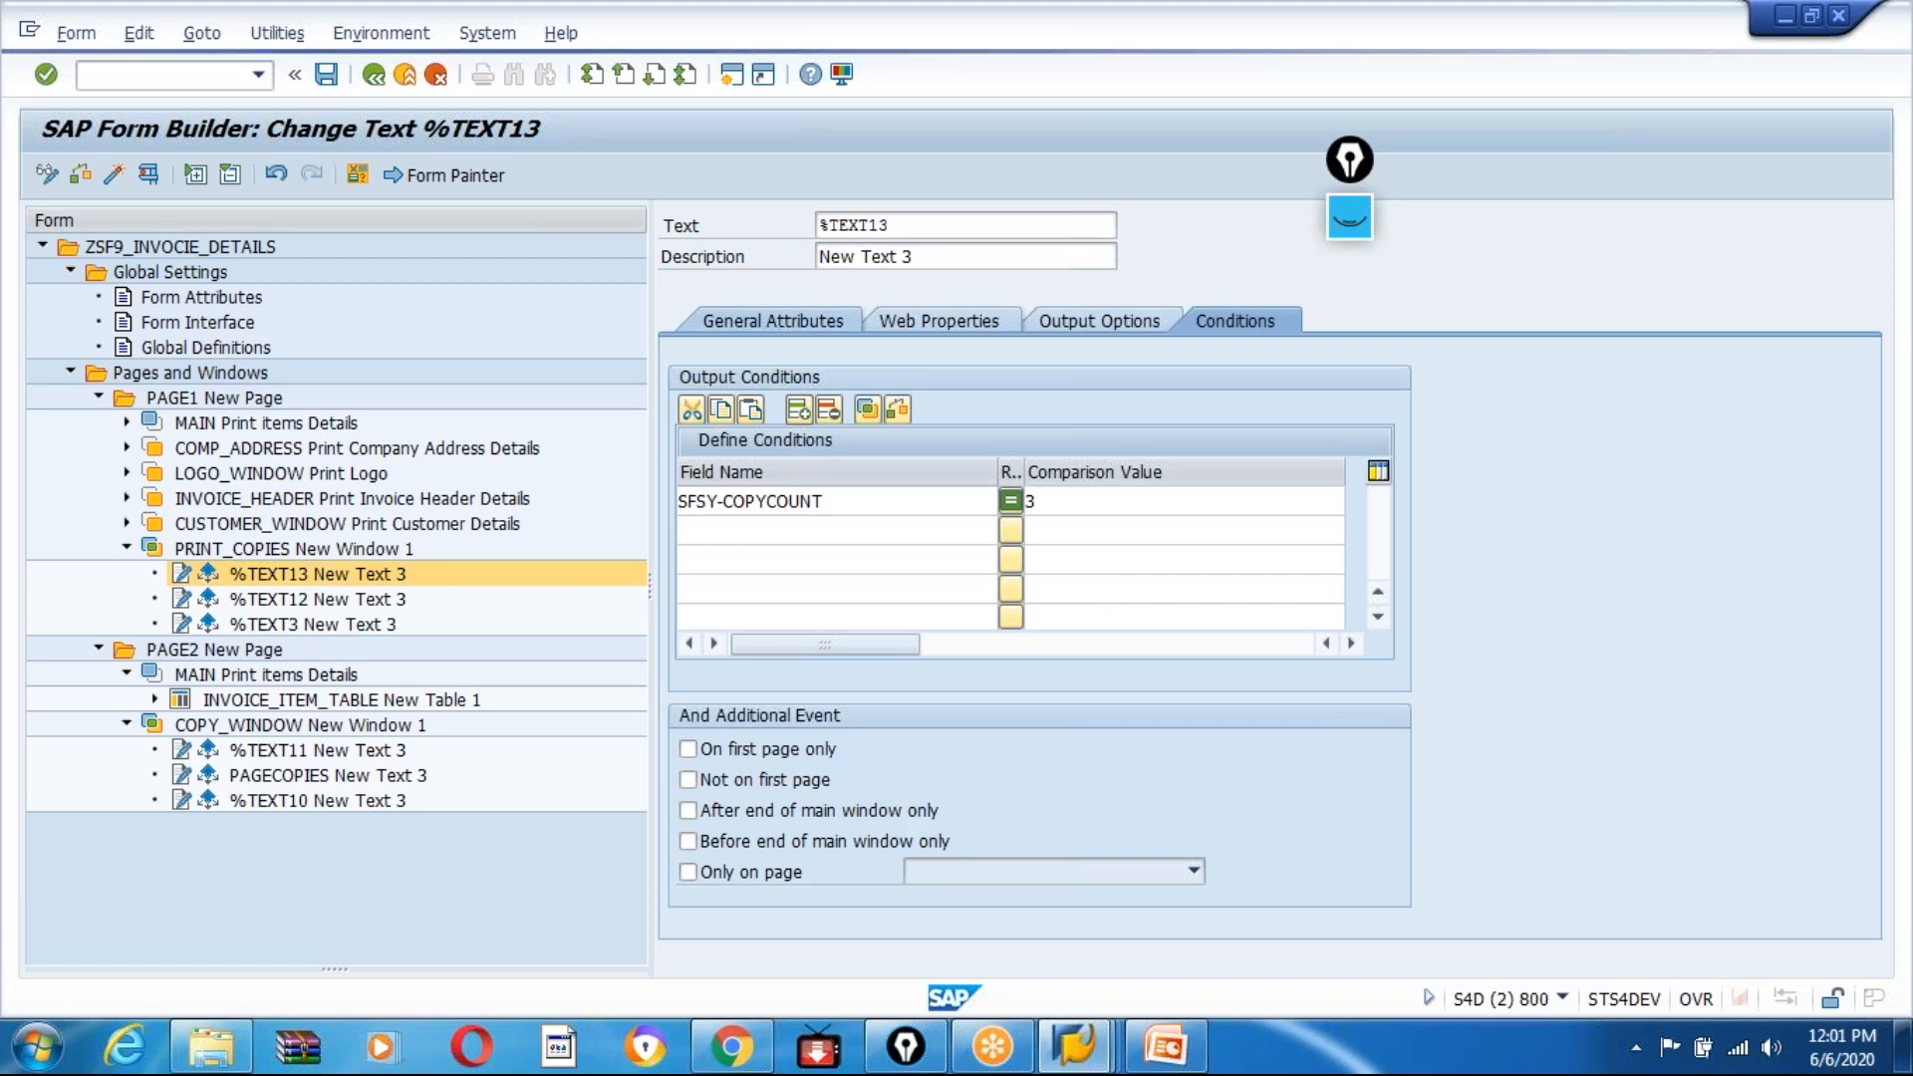
click(261, 600)
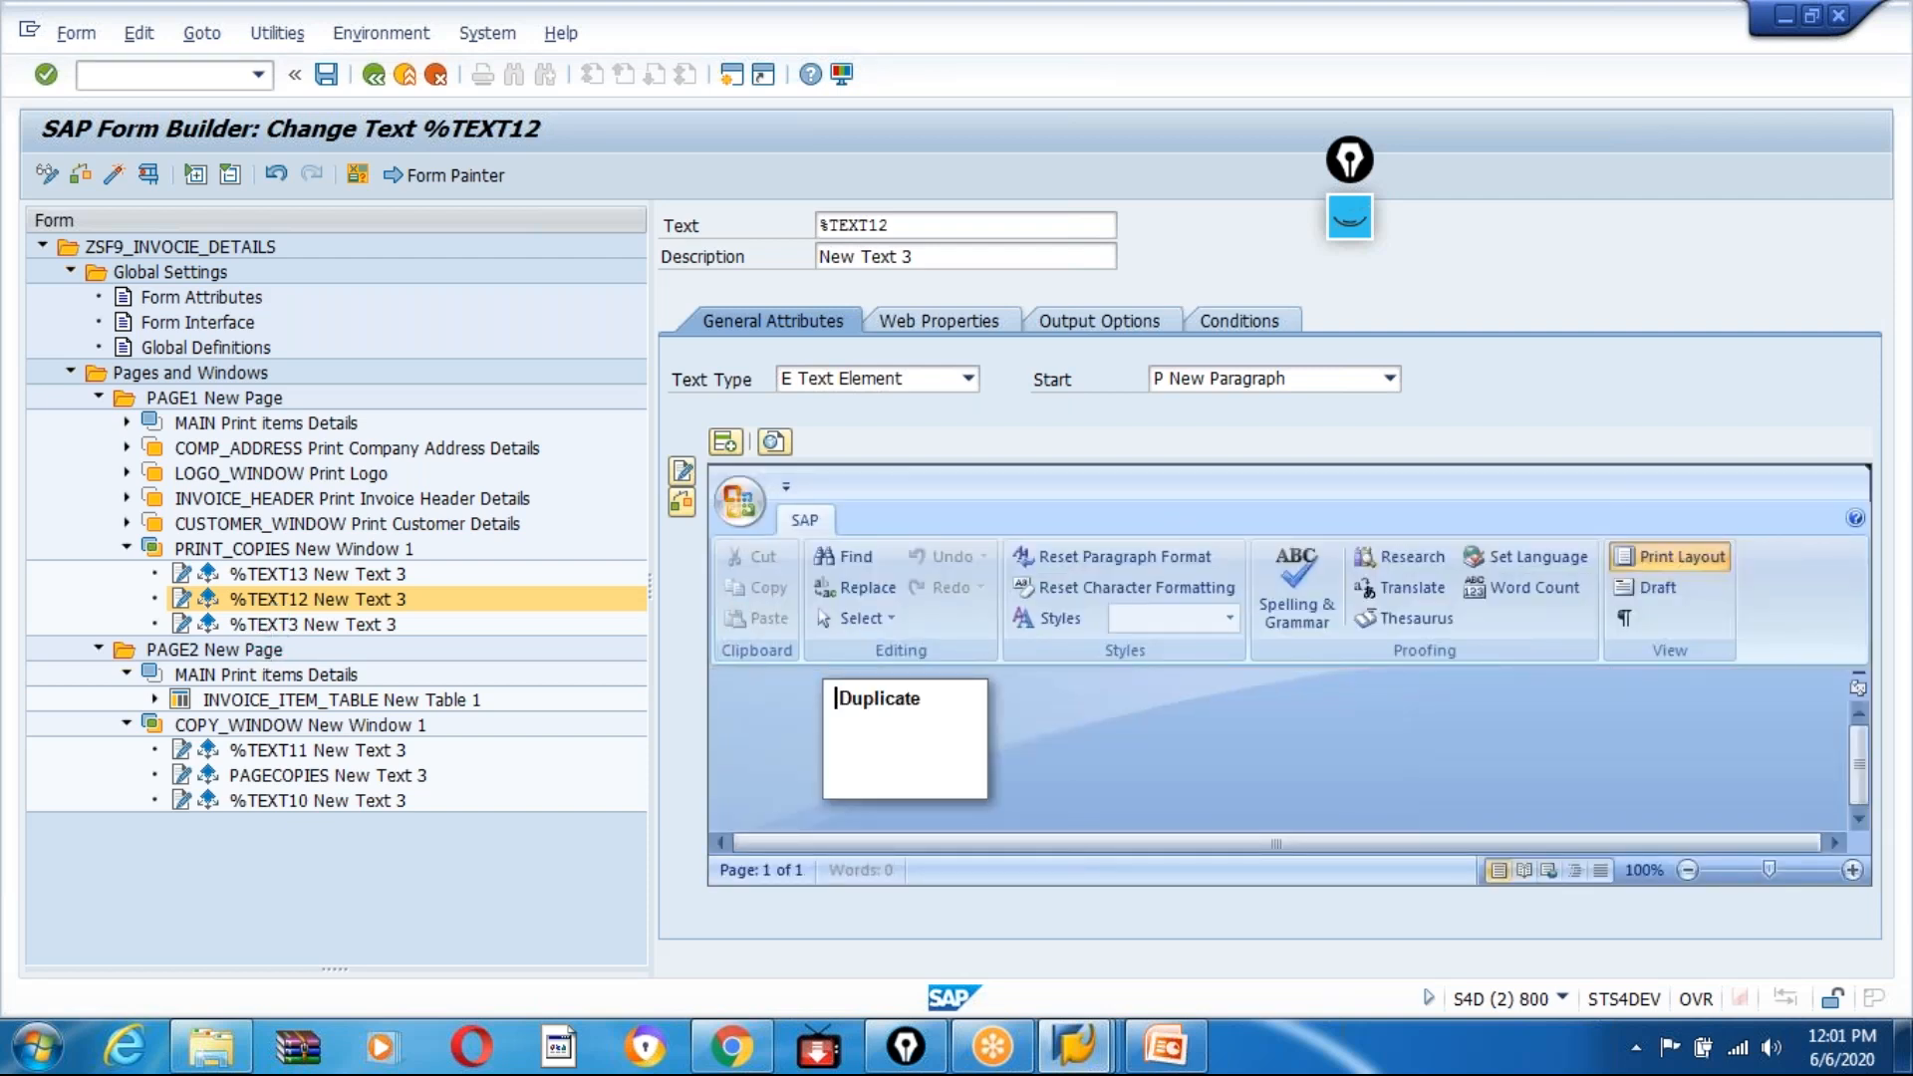
click(261, 626)
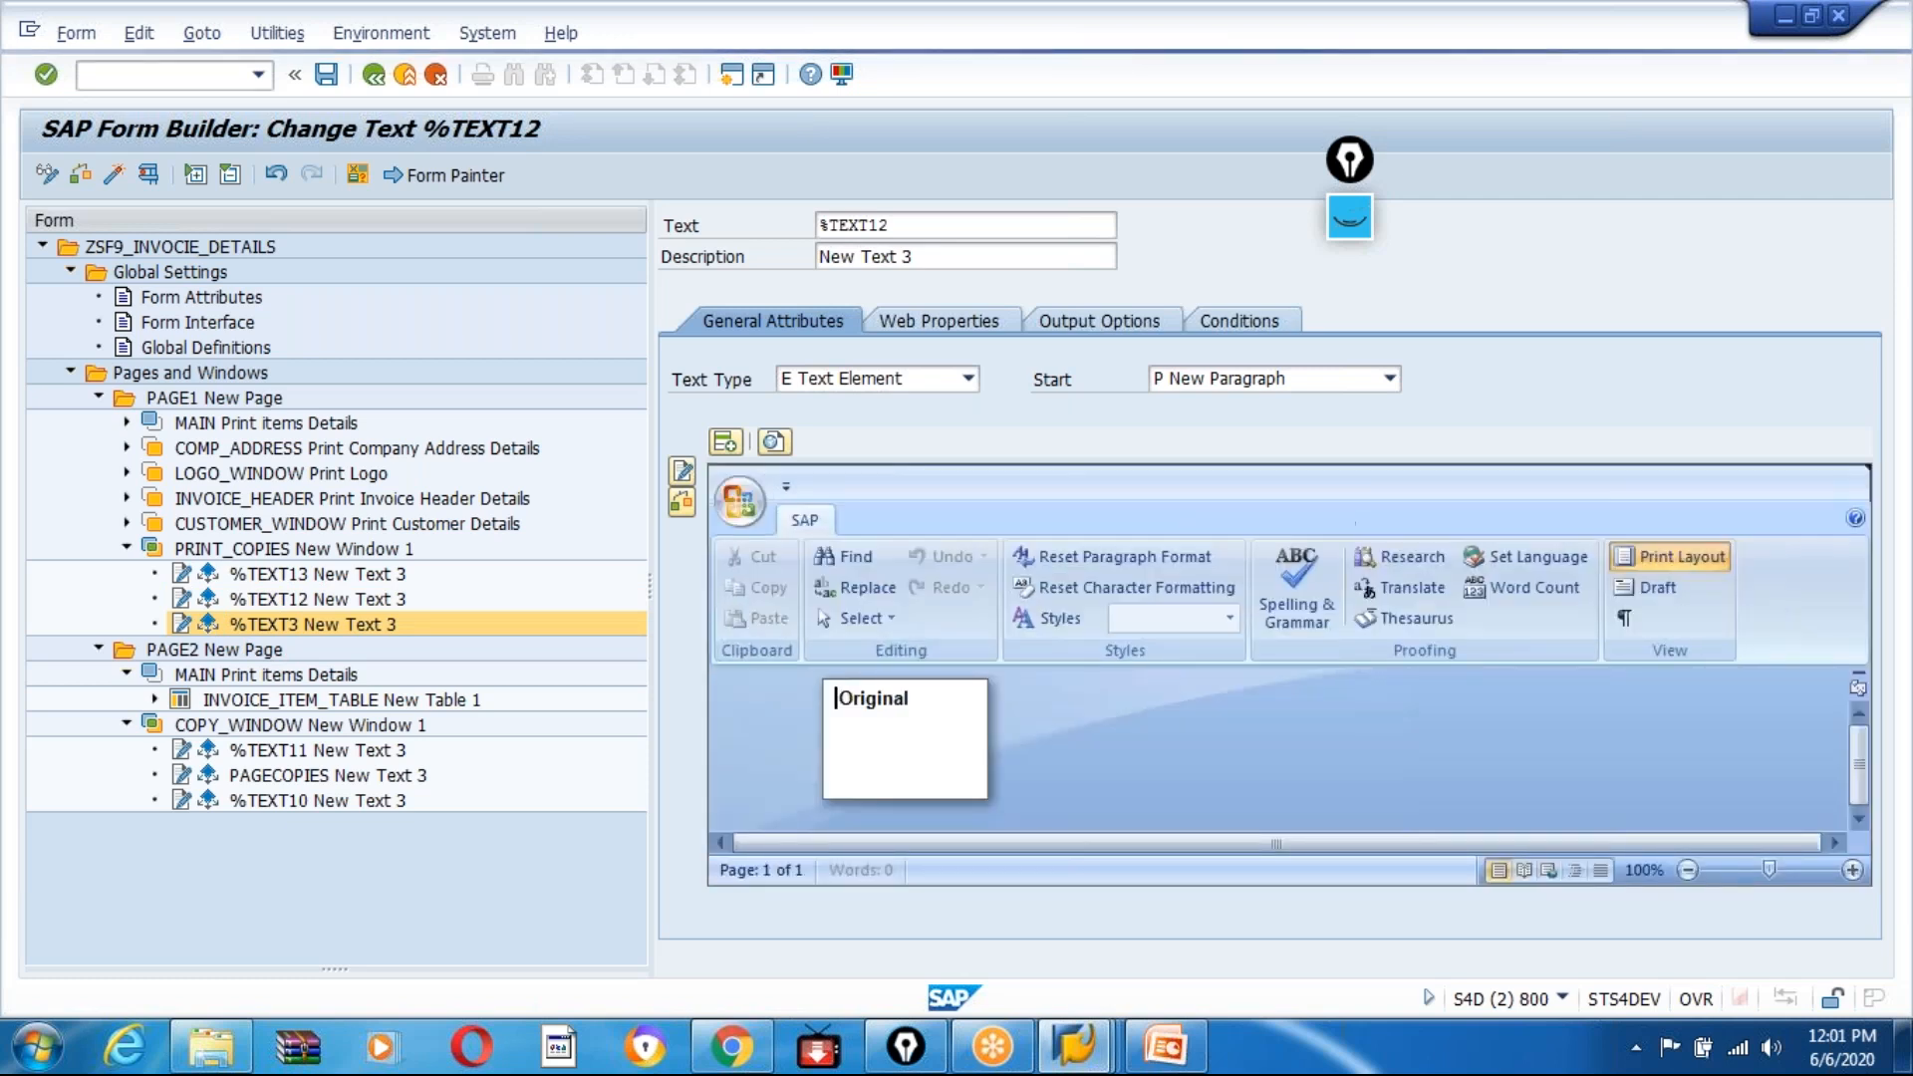
click(279, 754)
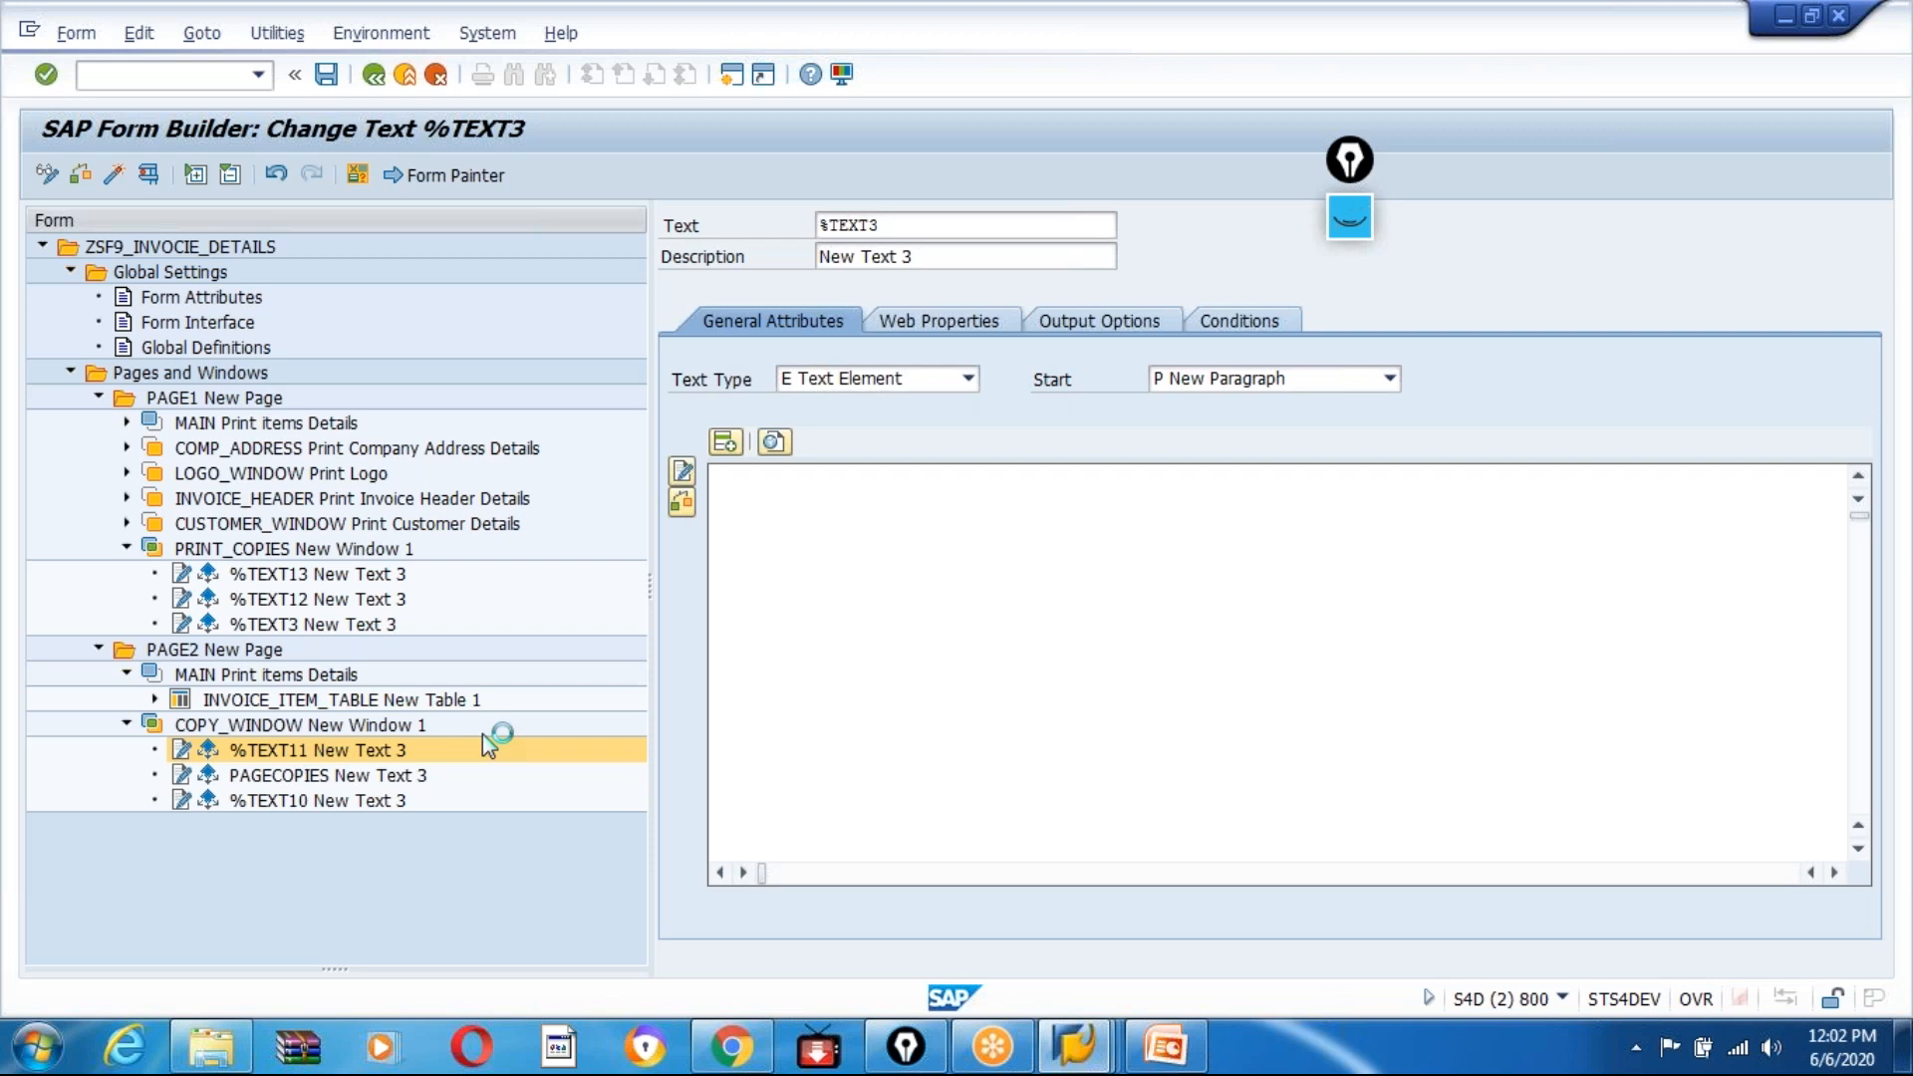
click(291, 777)
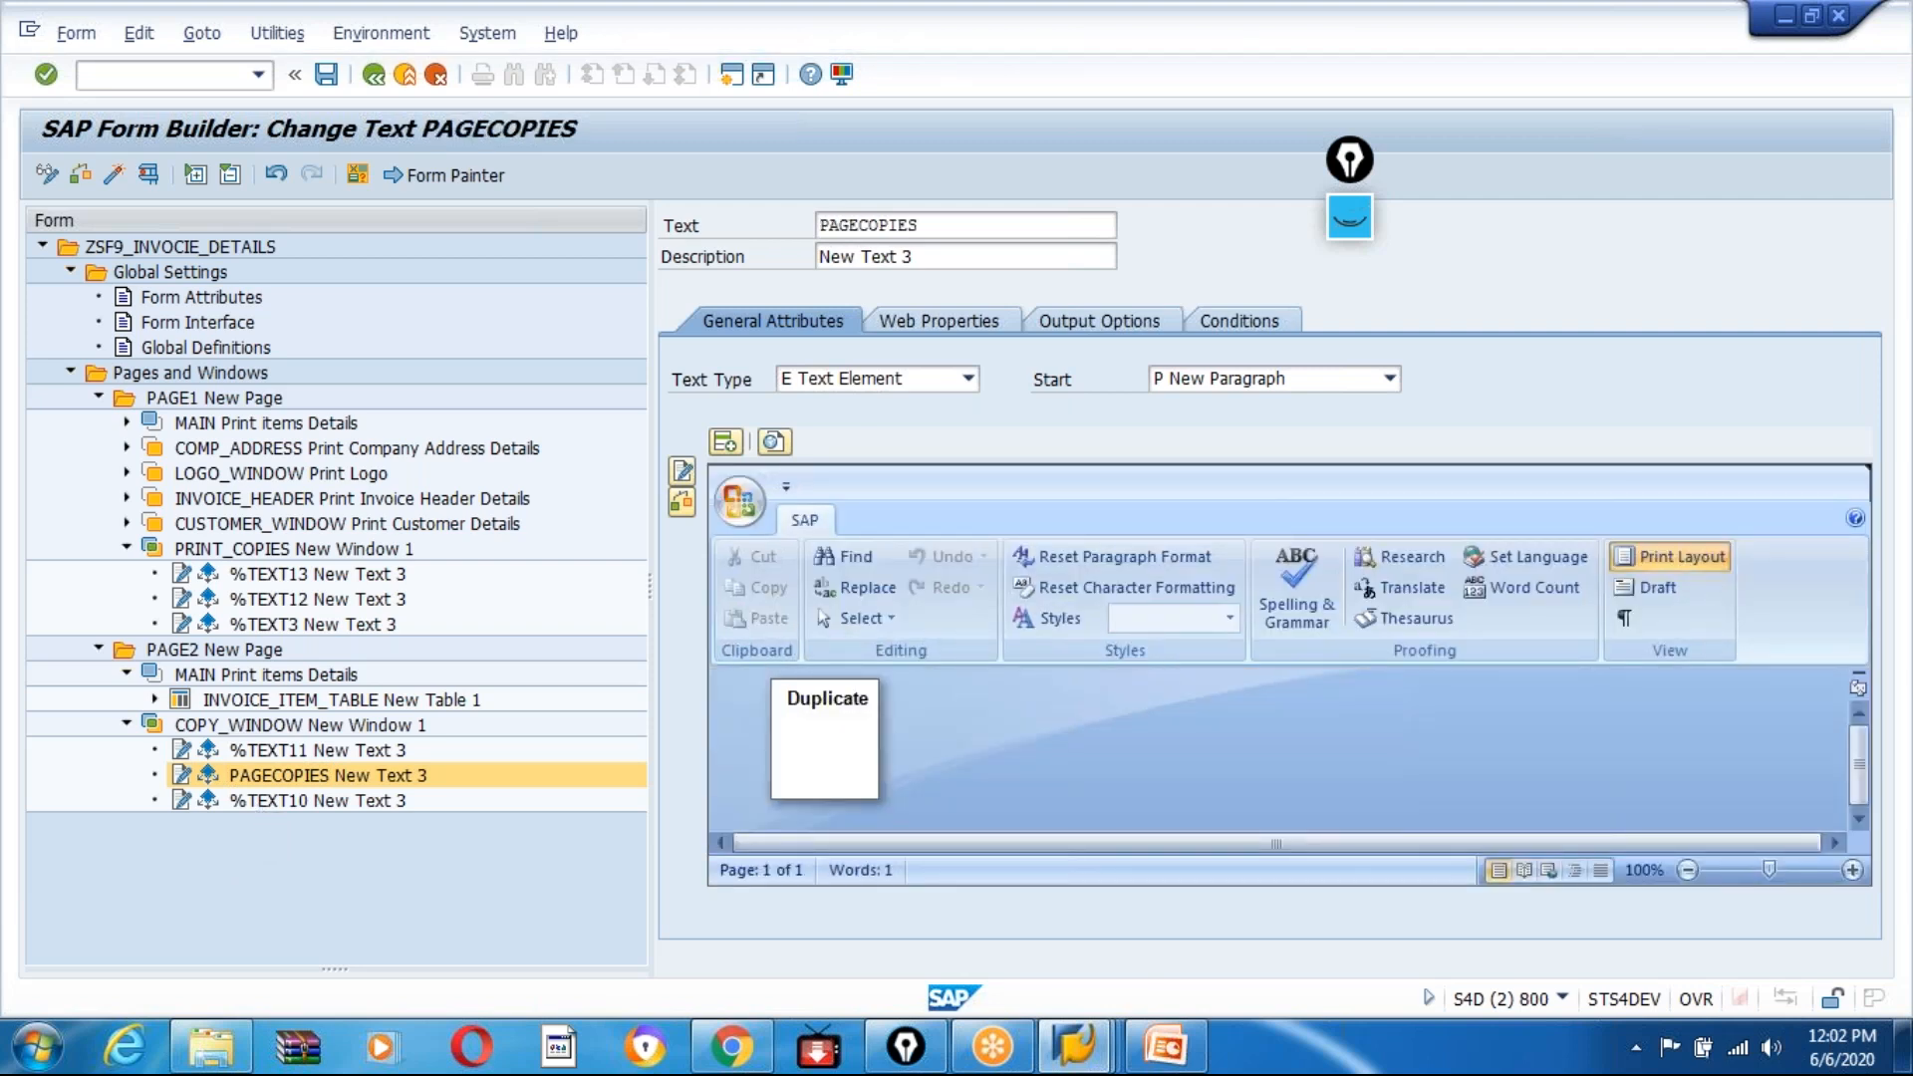
click(282, 801)
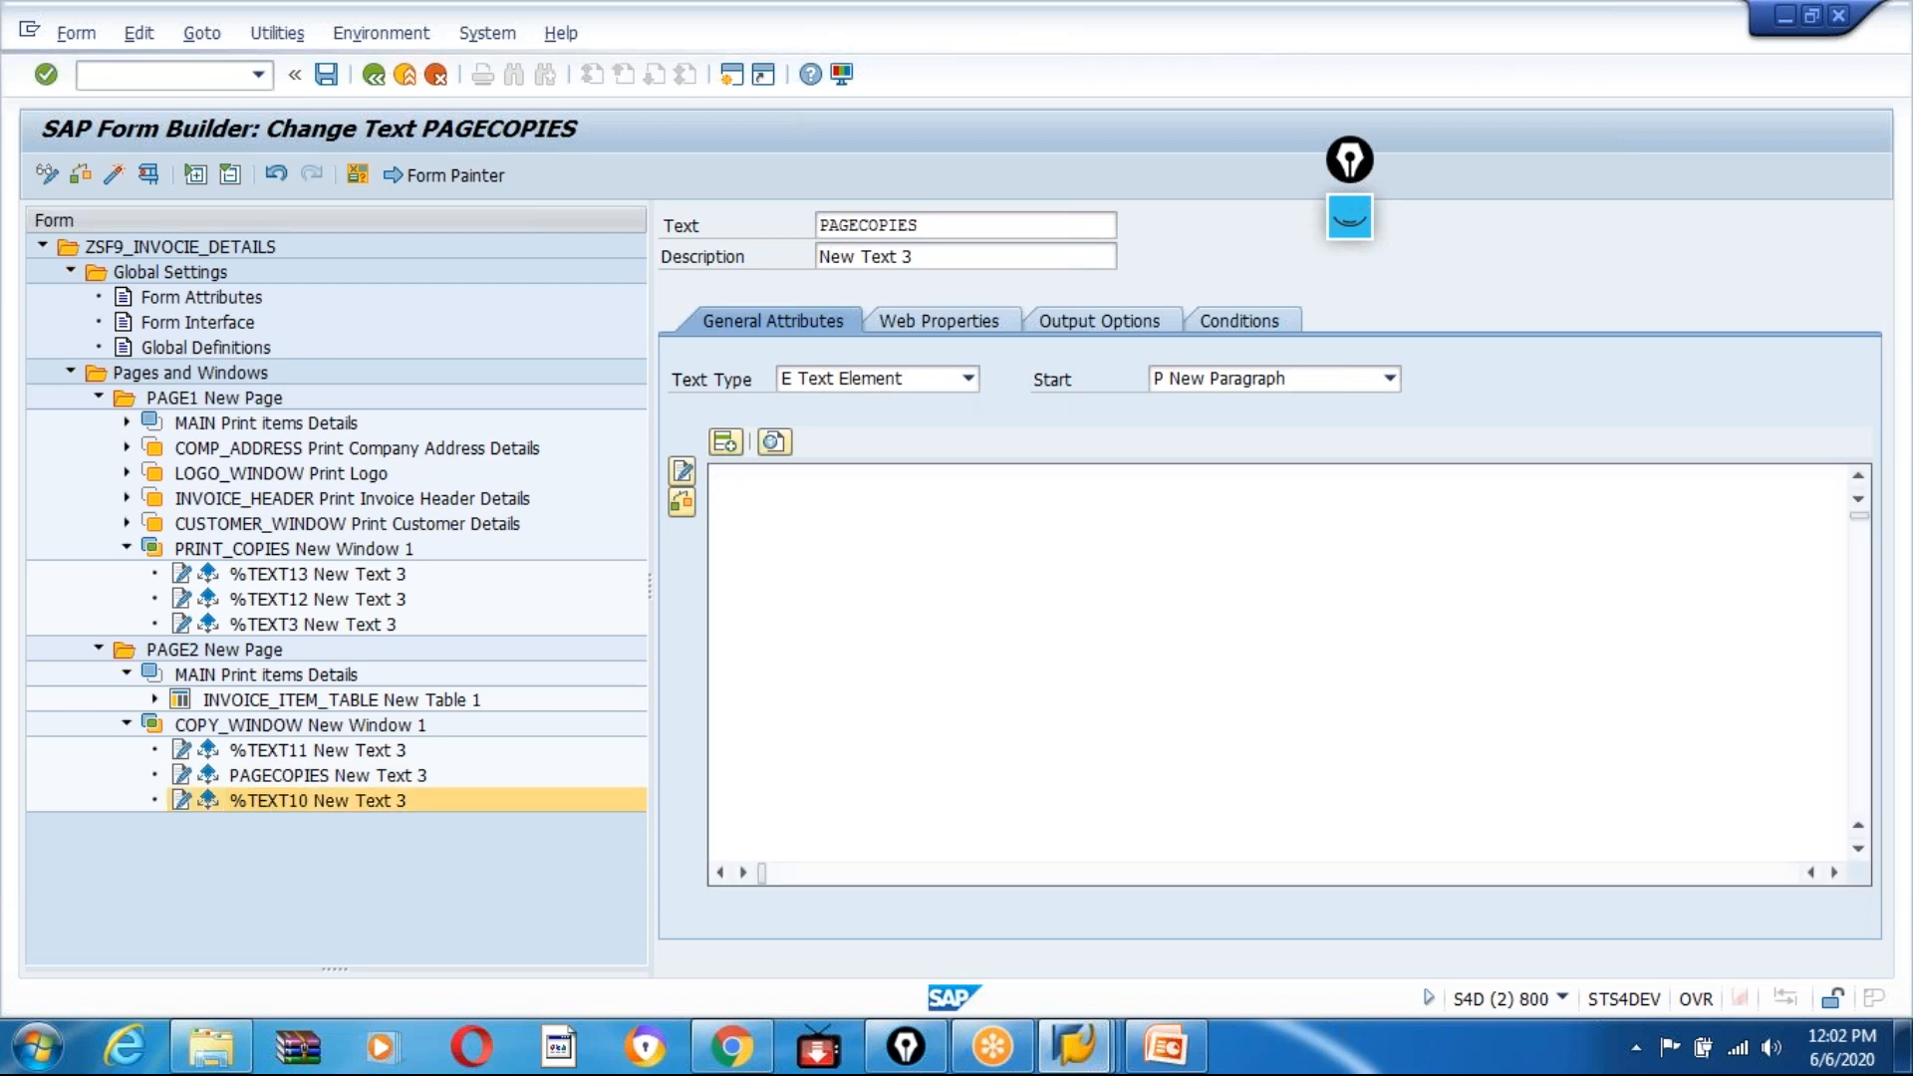
Step: Activate the form ZSF9_INVOCIE_DETAILS and open the test screen of its generated function module
click(115, 176)
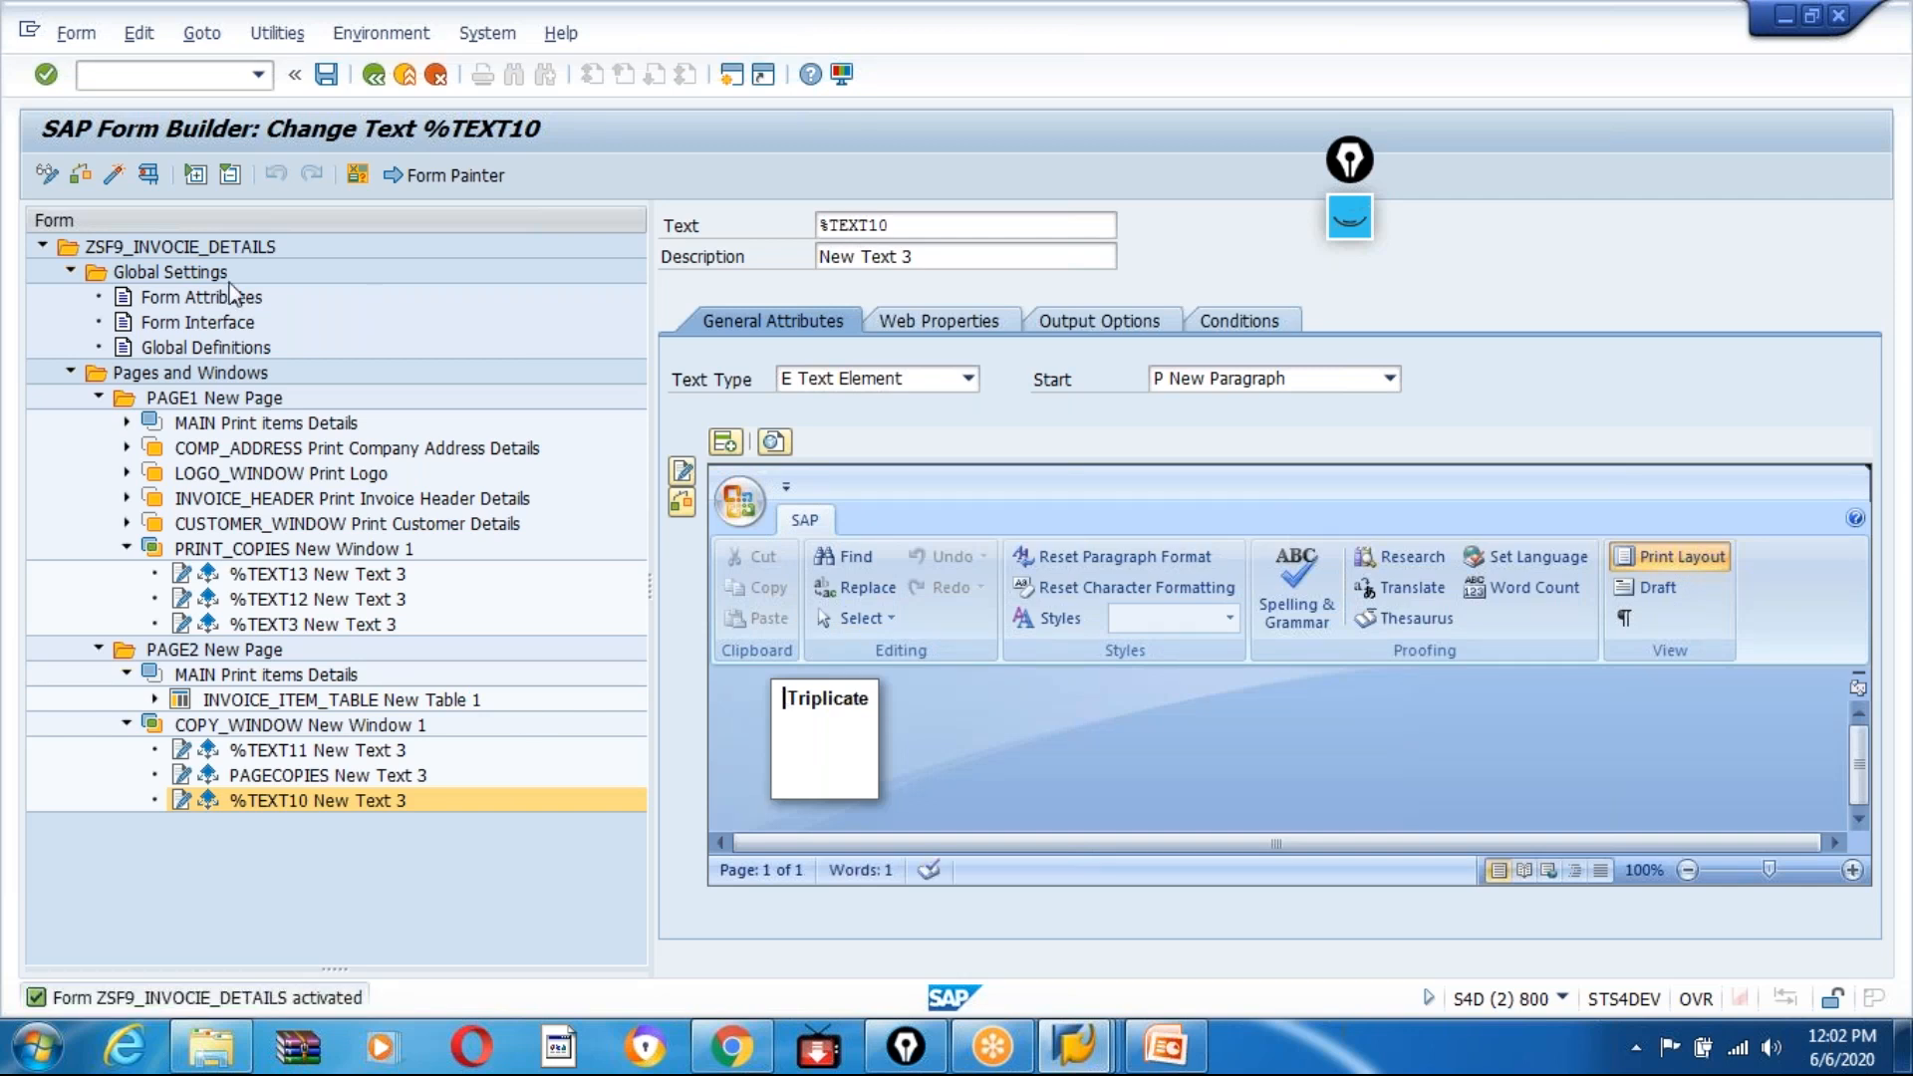
click(148, 176)
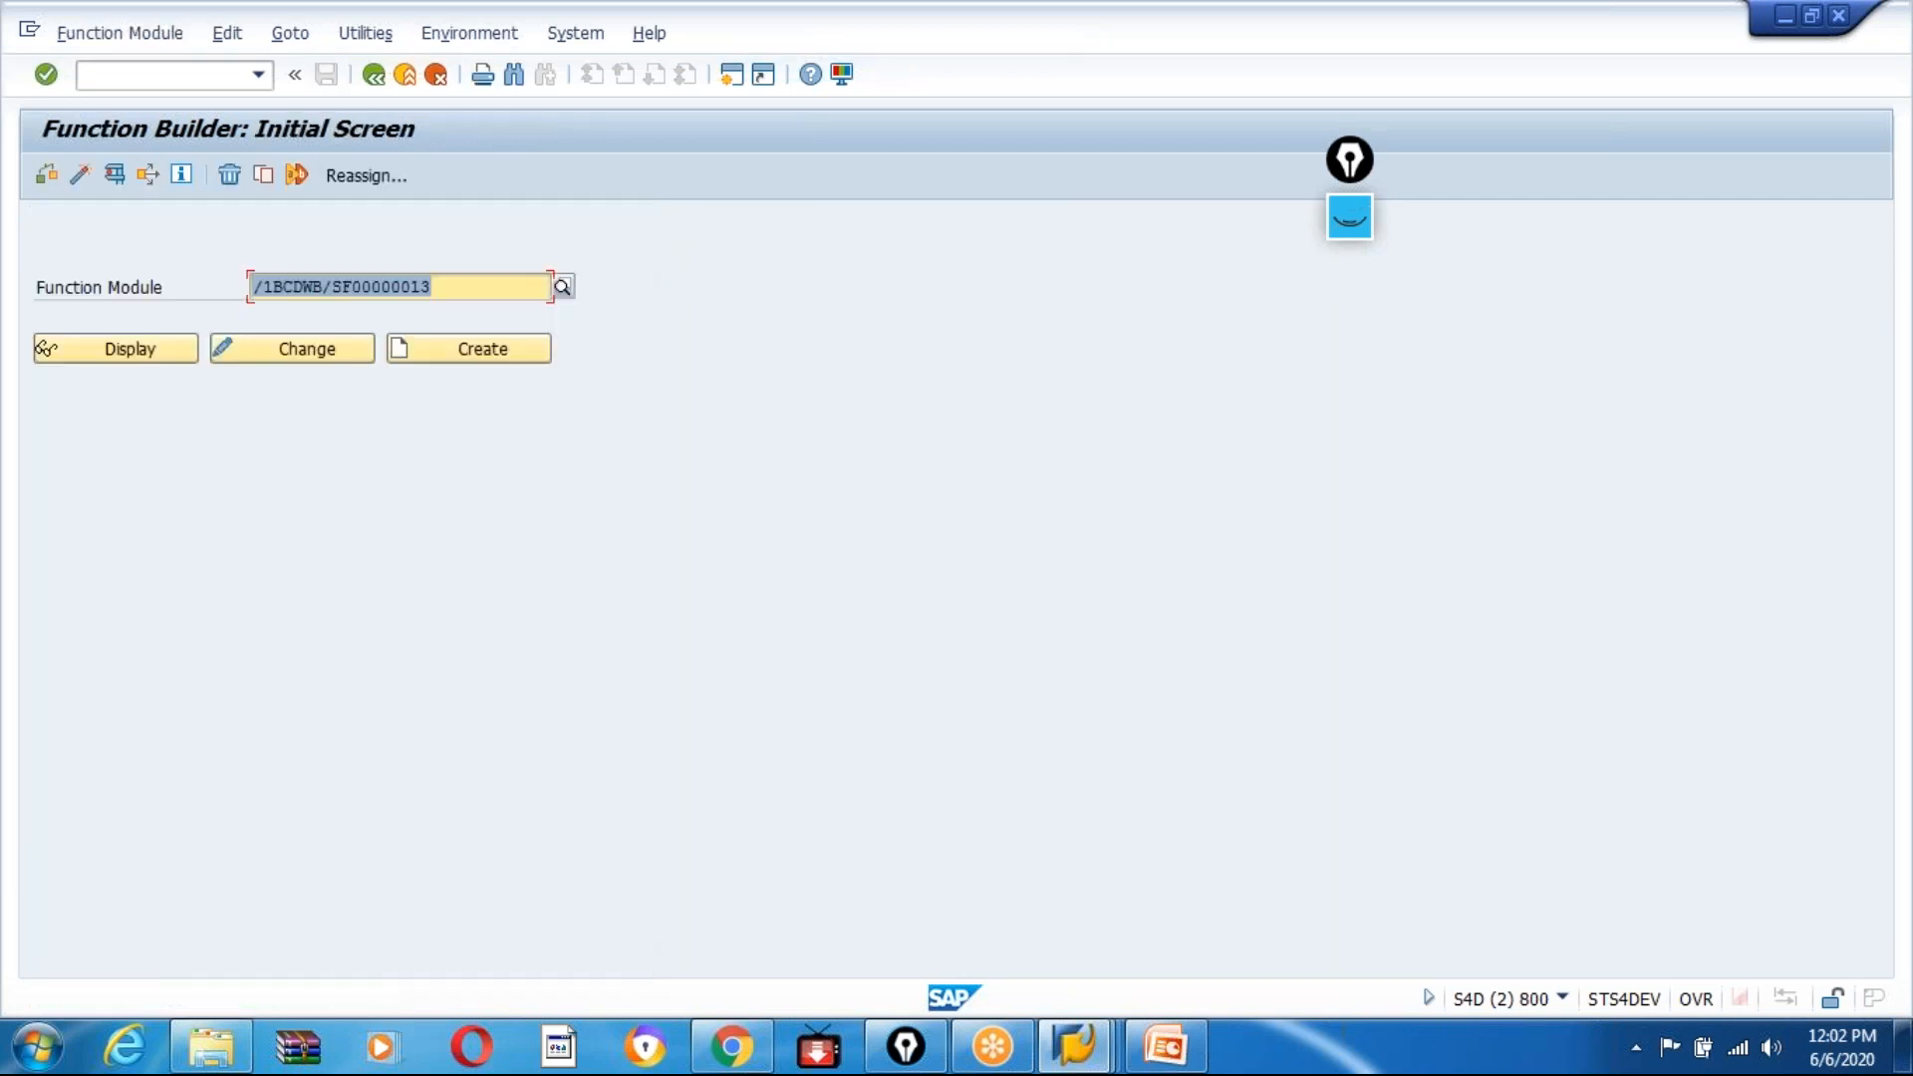
click(115, 175)
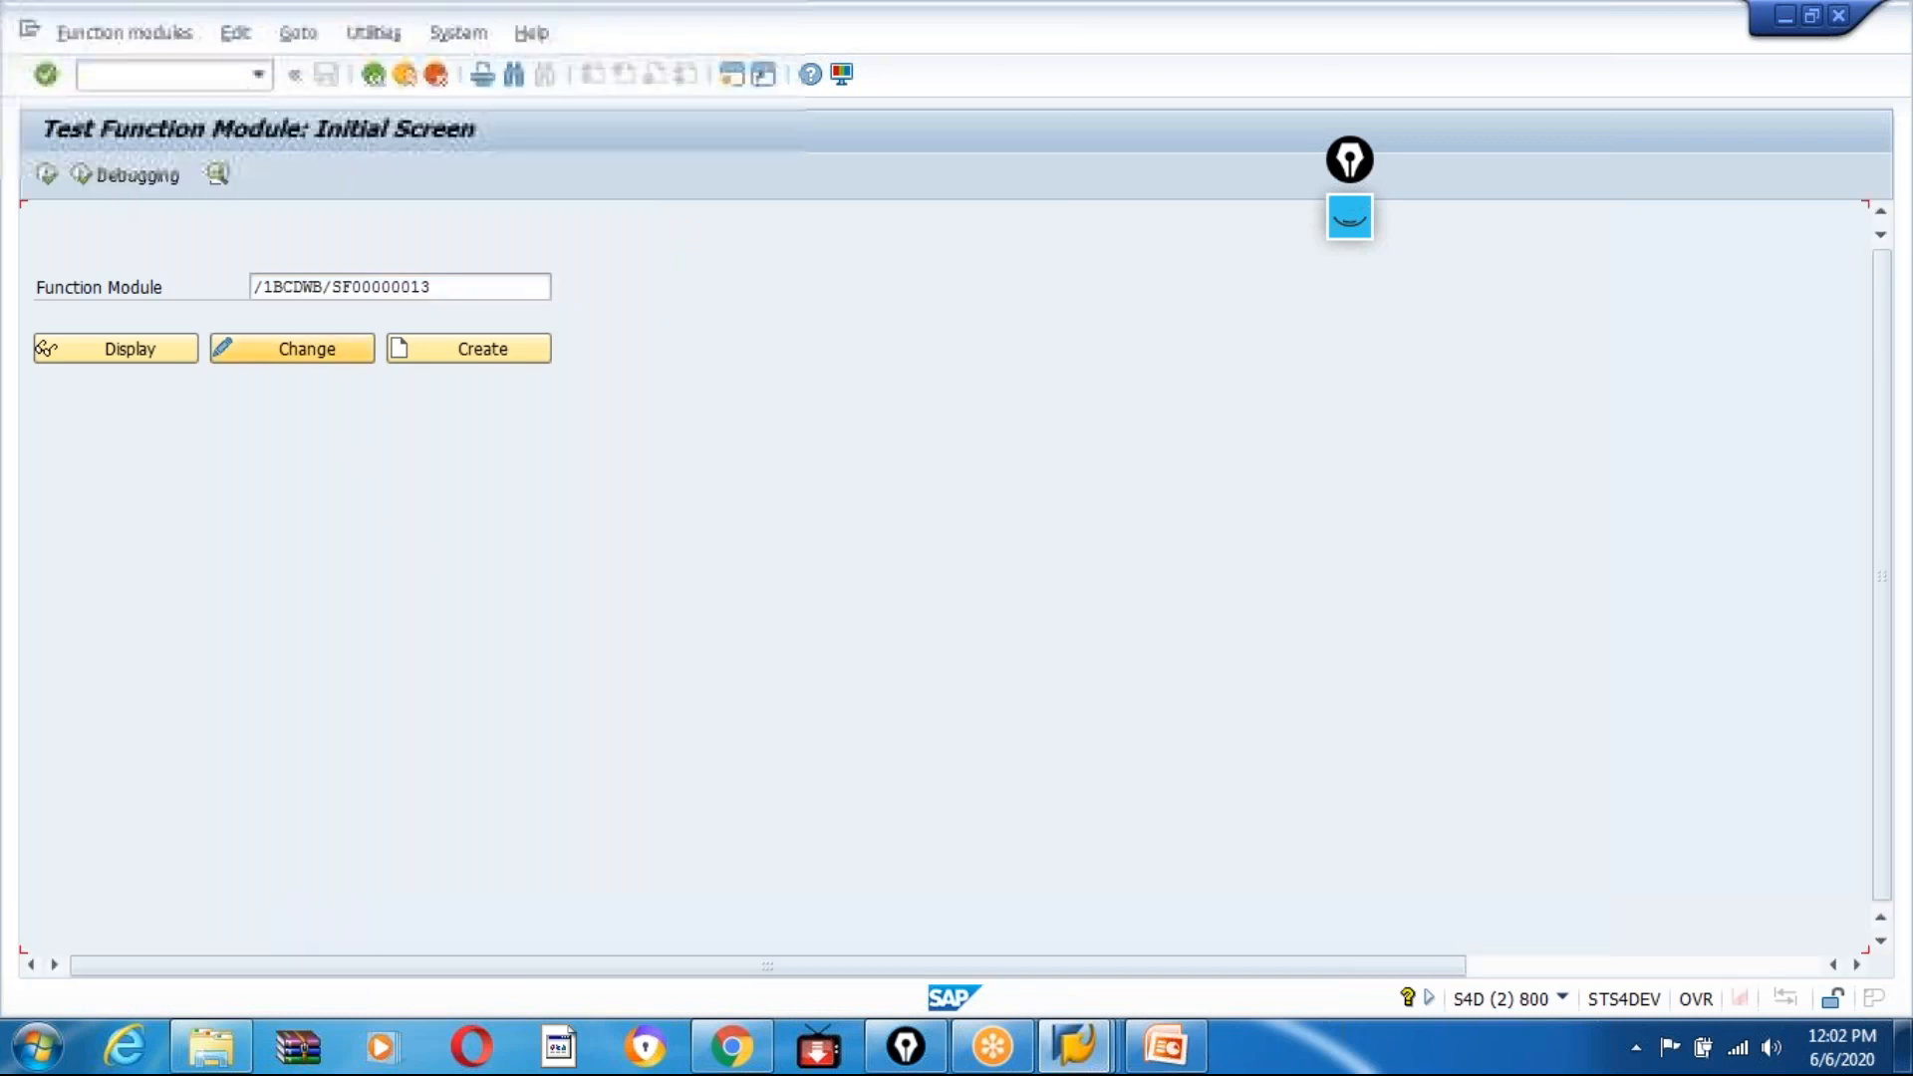
Step: Run the function module test with IV_INVOICE set to the billing document number taken from the VBRP table entries
click(398, 582)
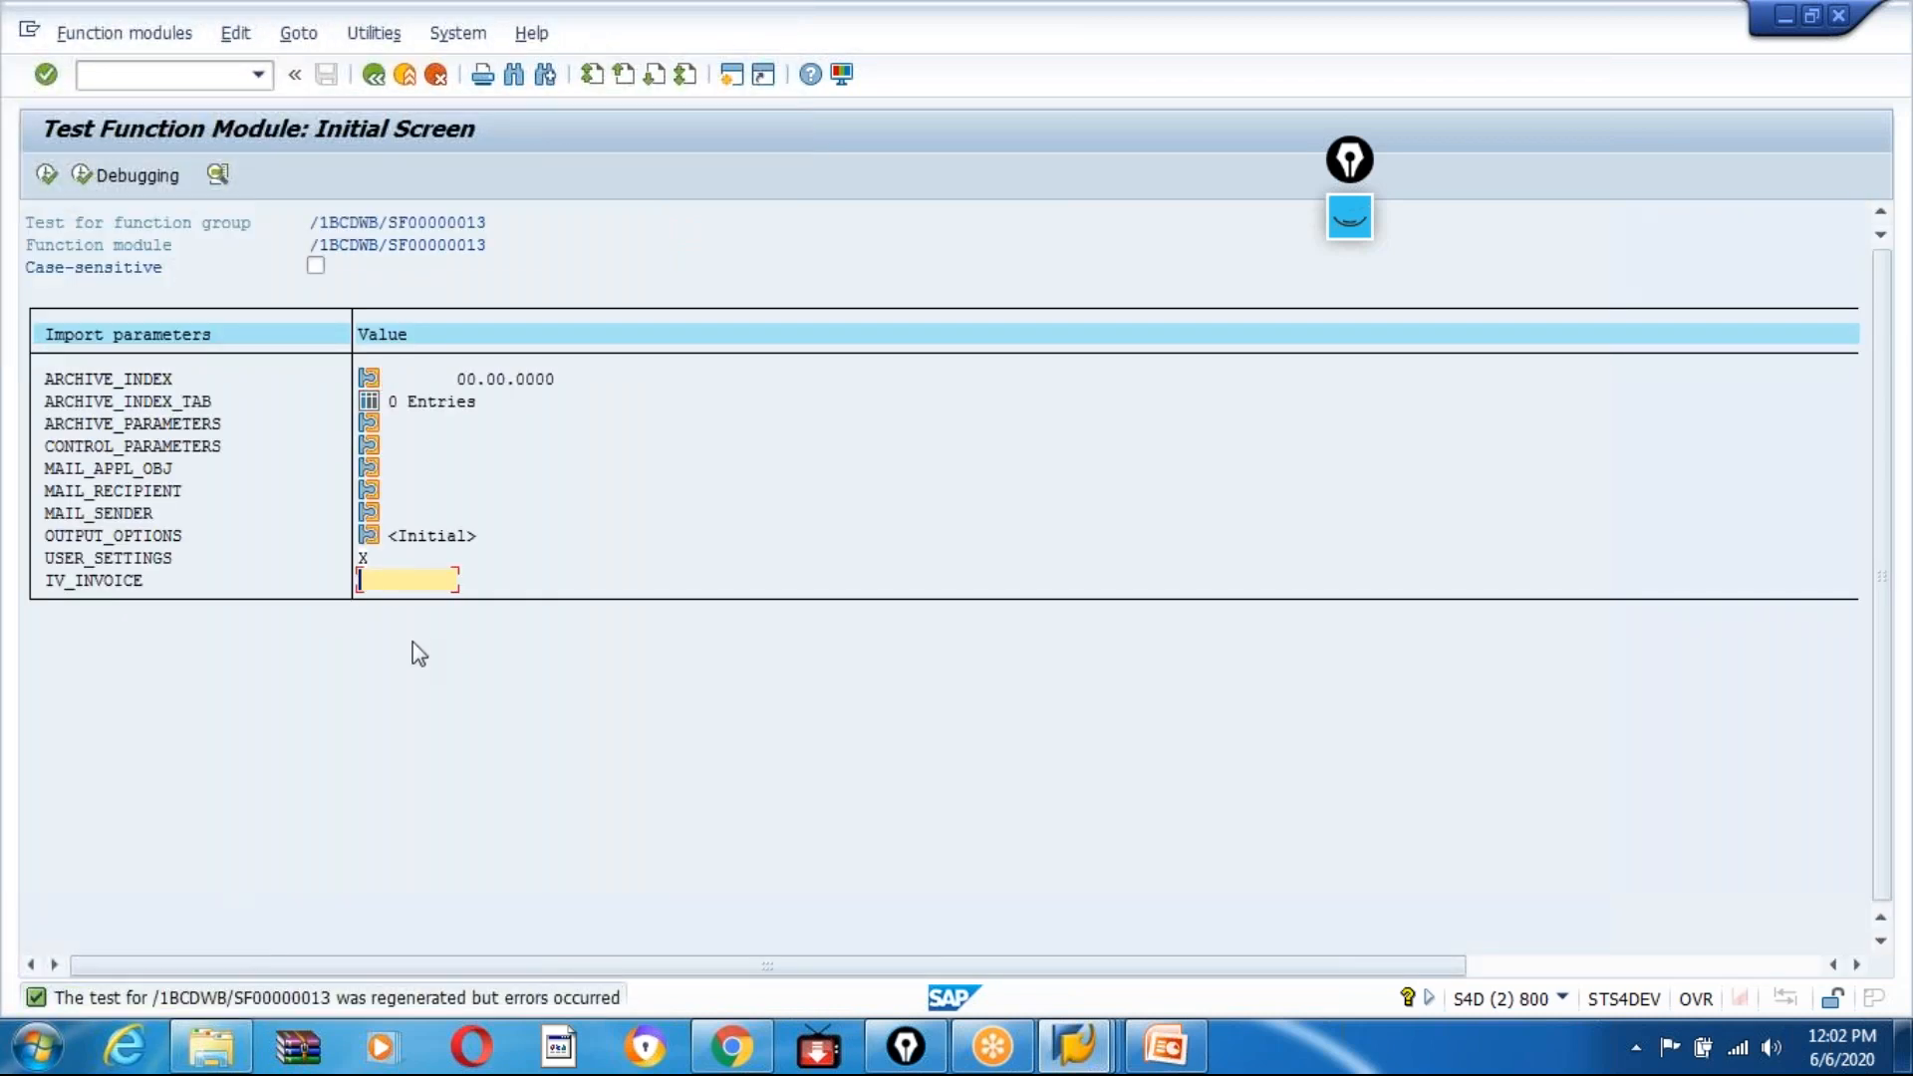
click(1074, 1046)
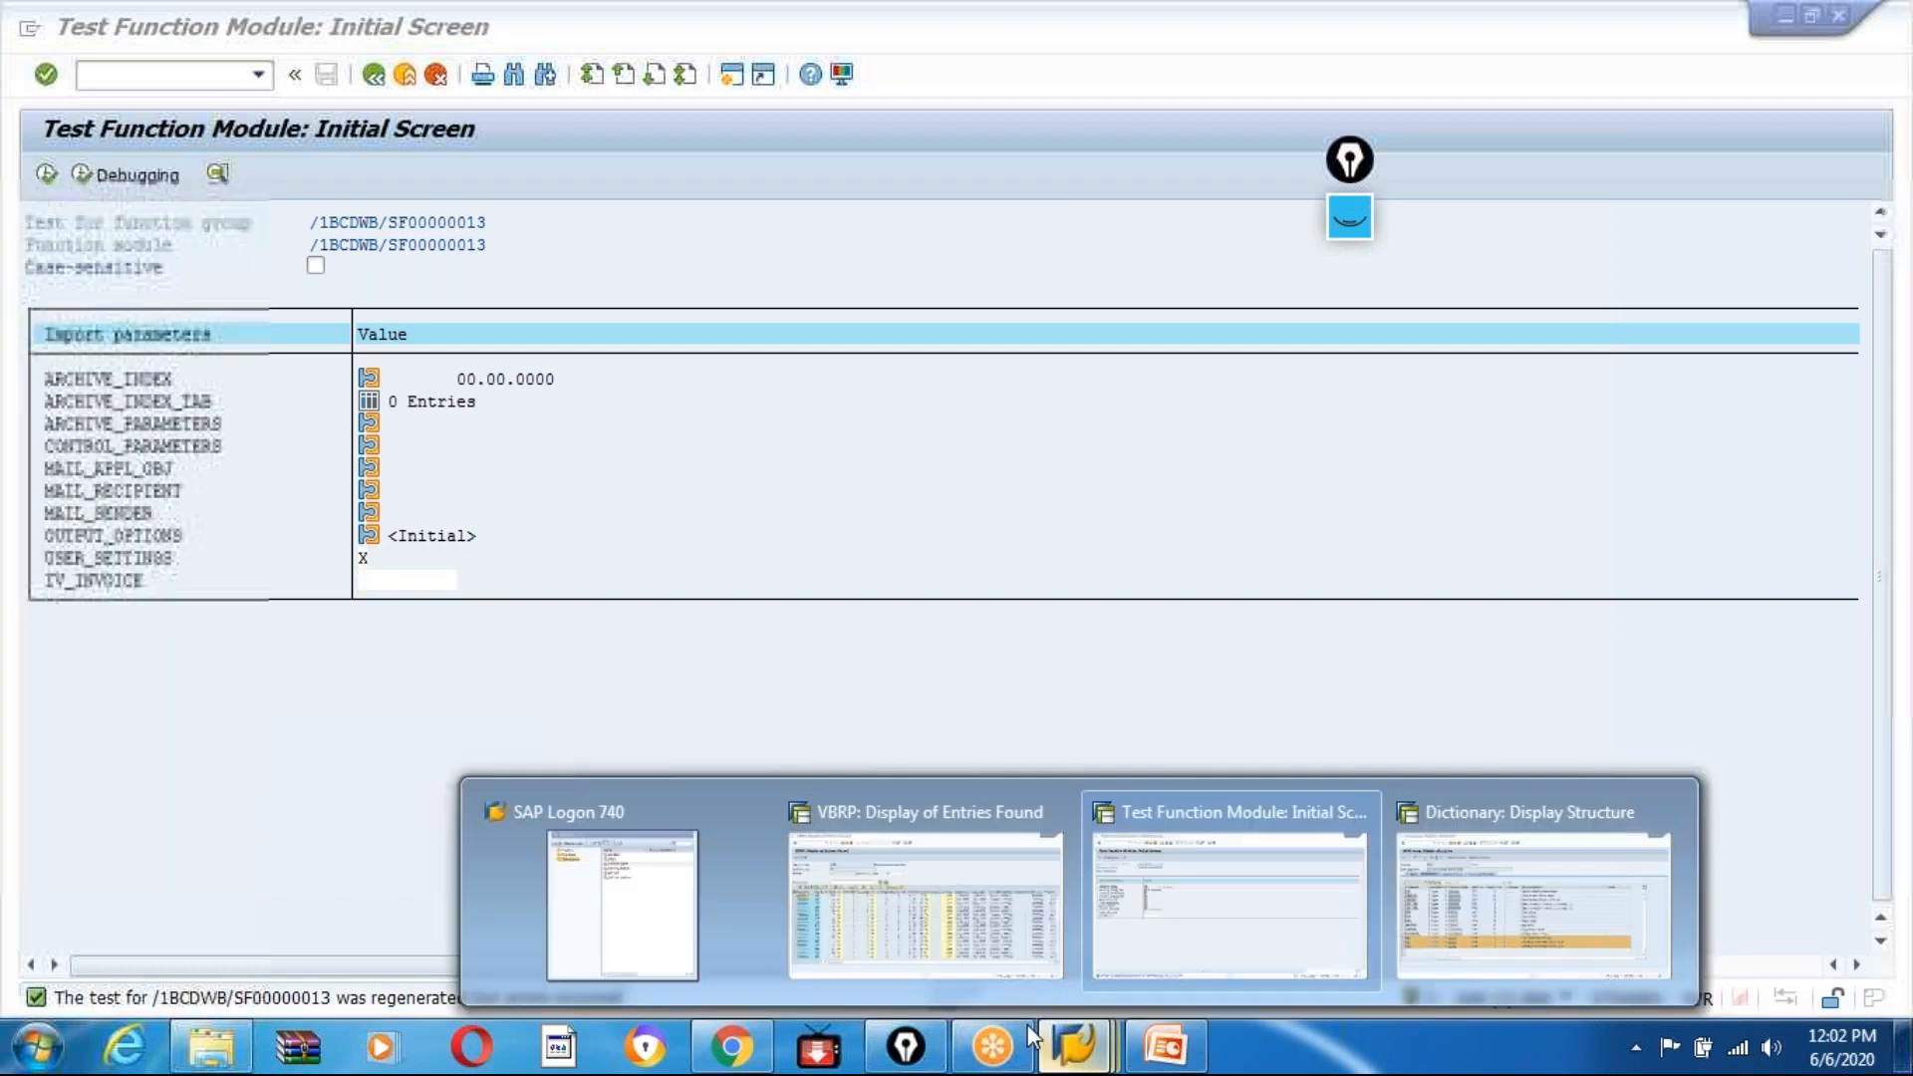
click(942, 912)
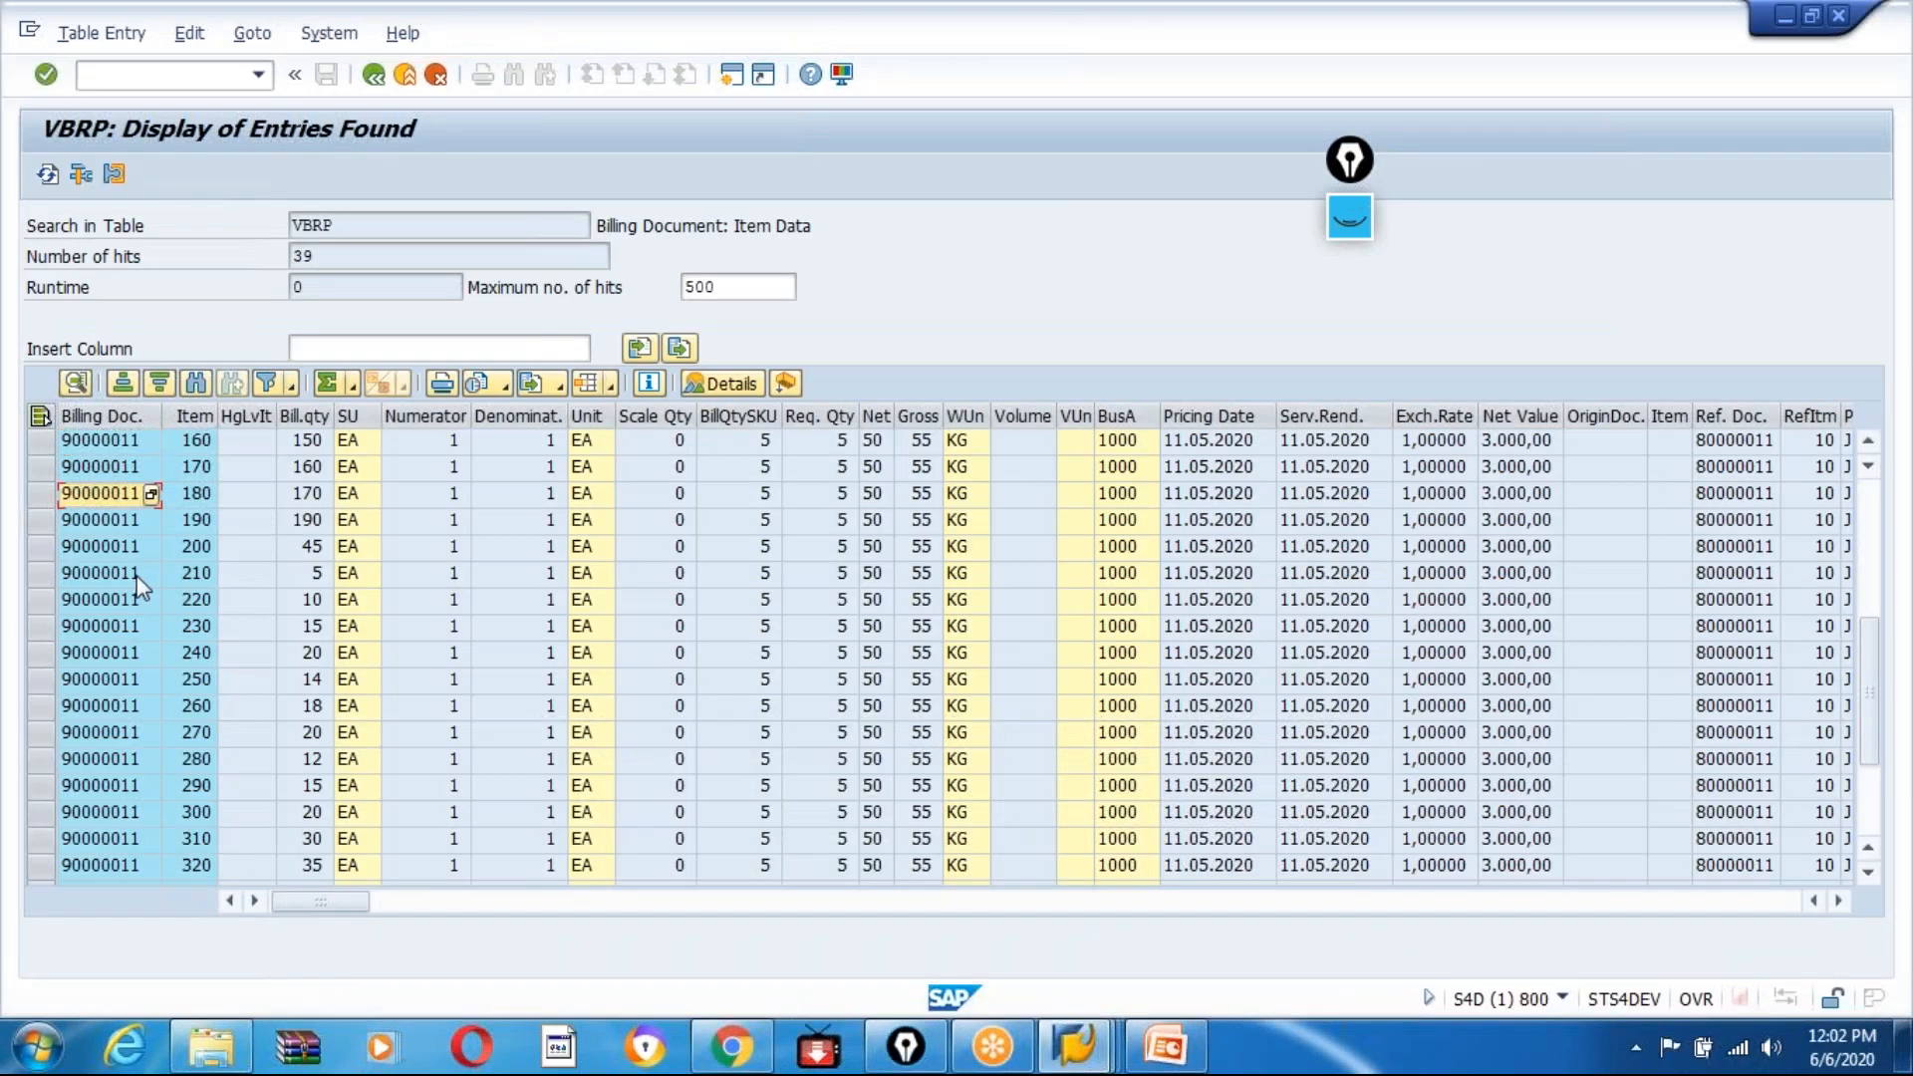
key(alt+Tab)
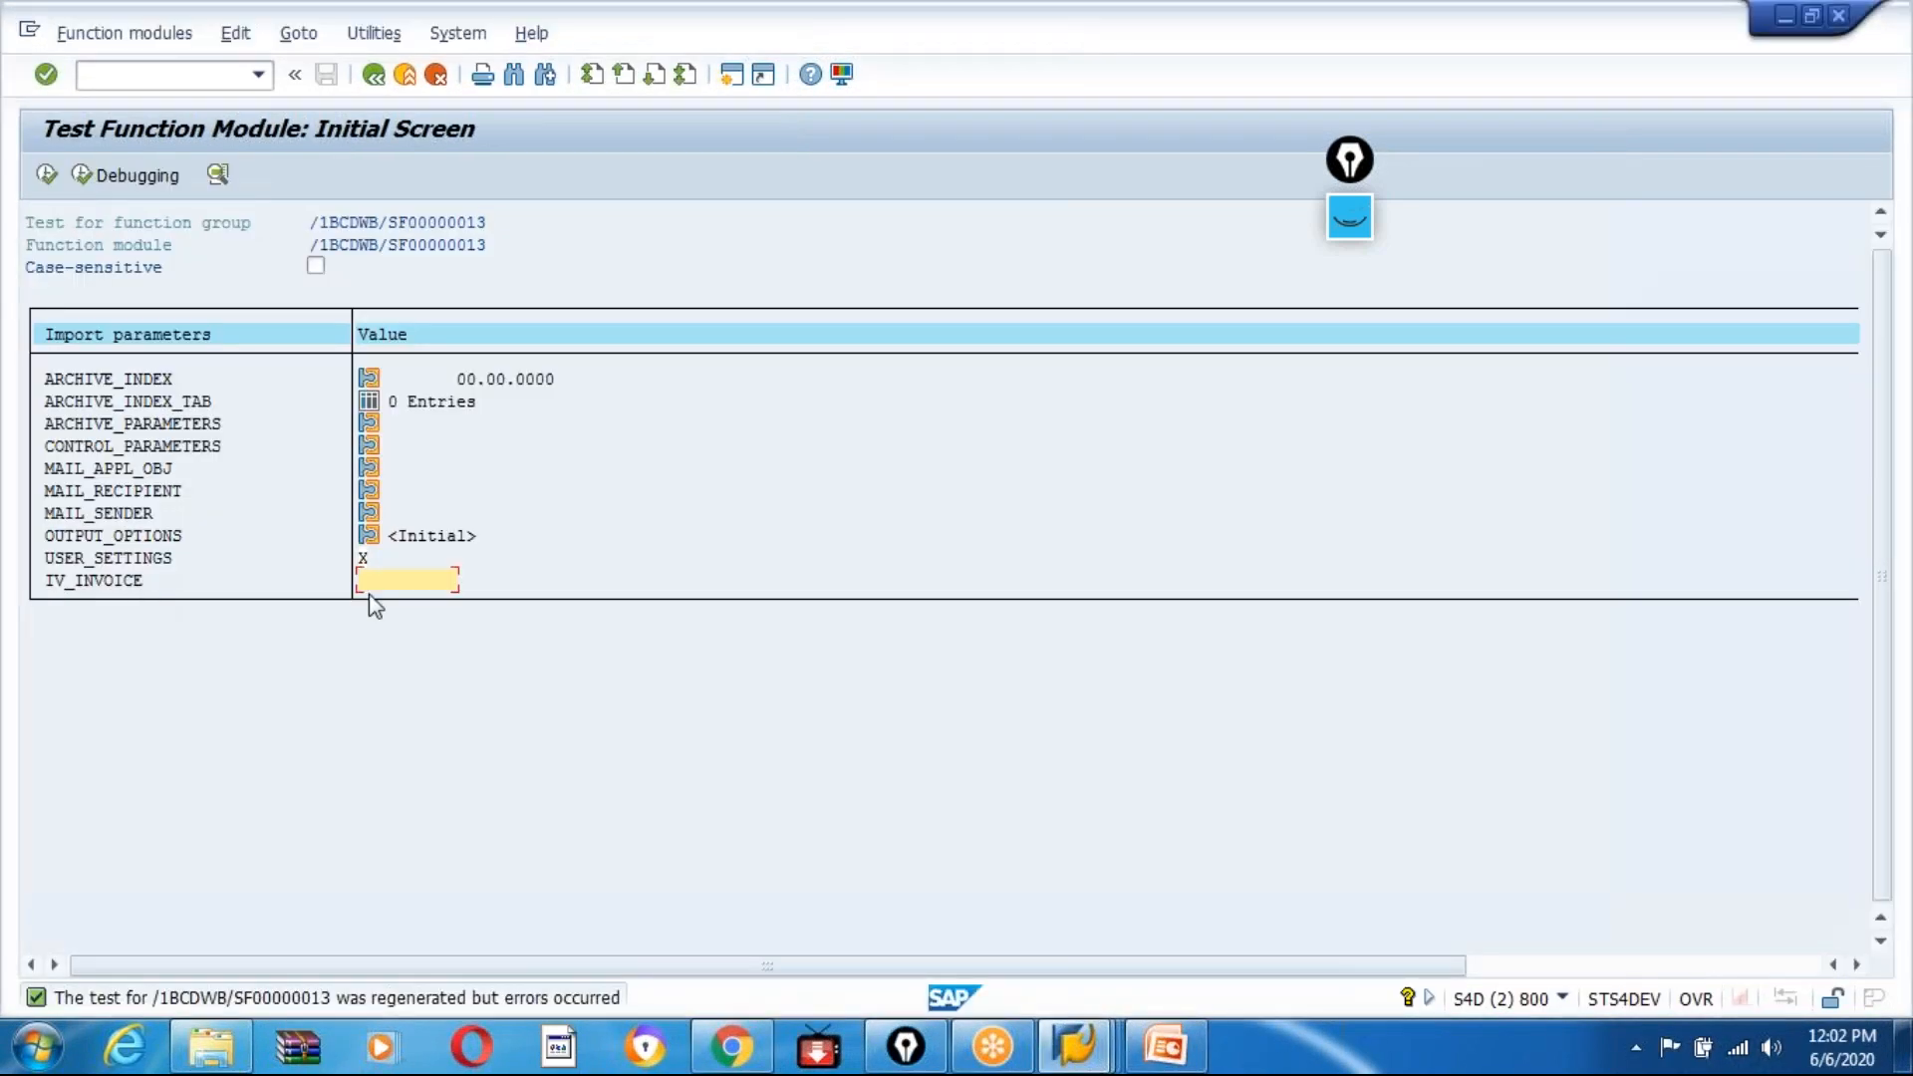
click(45, 175)
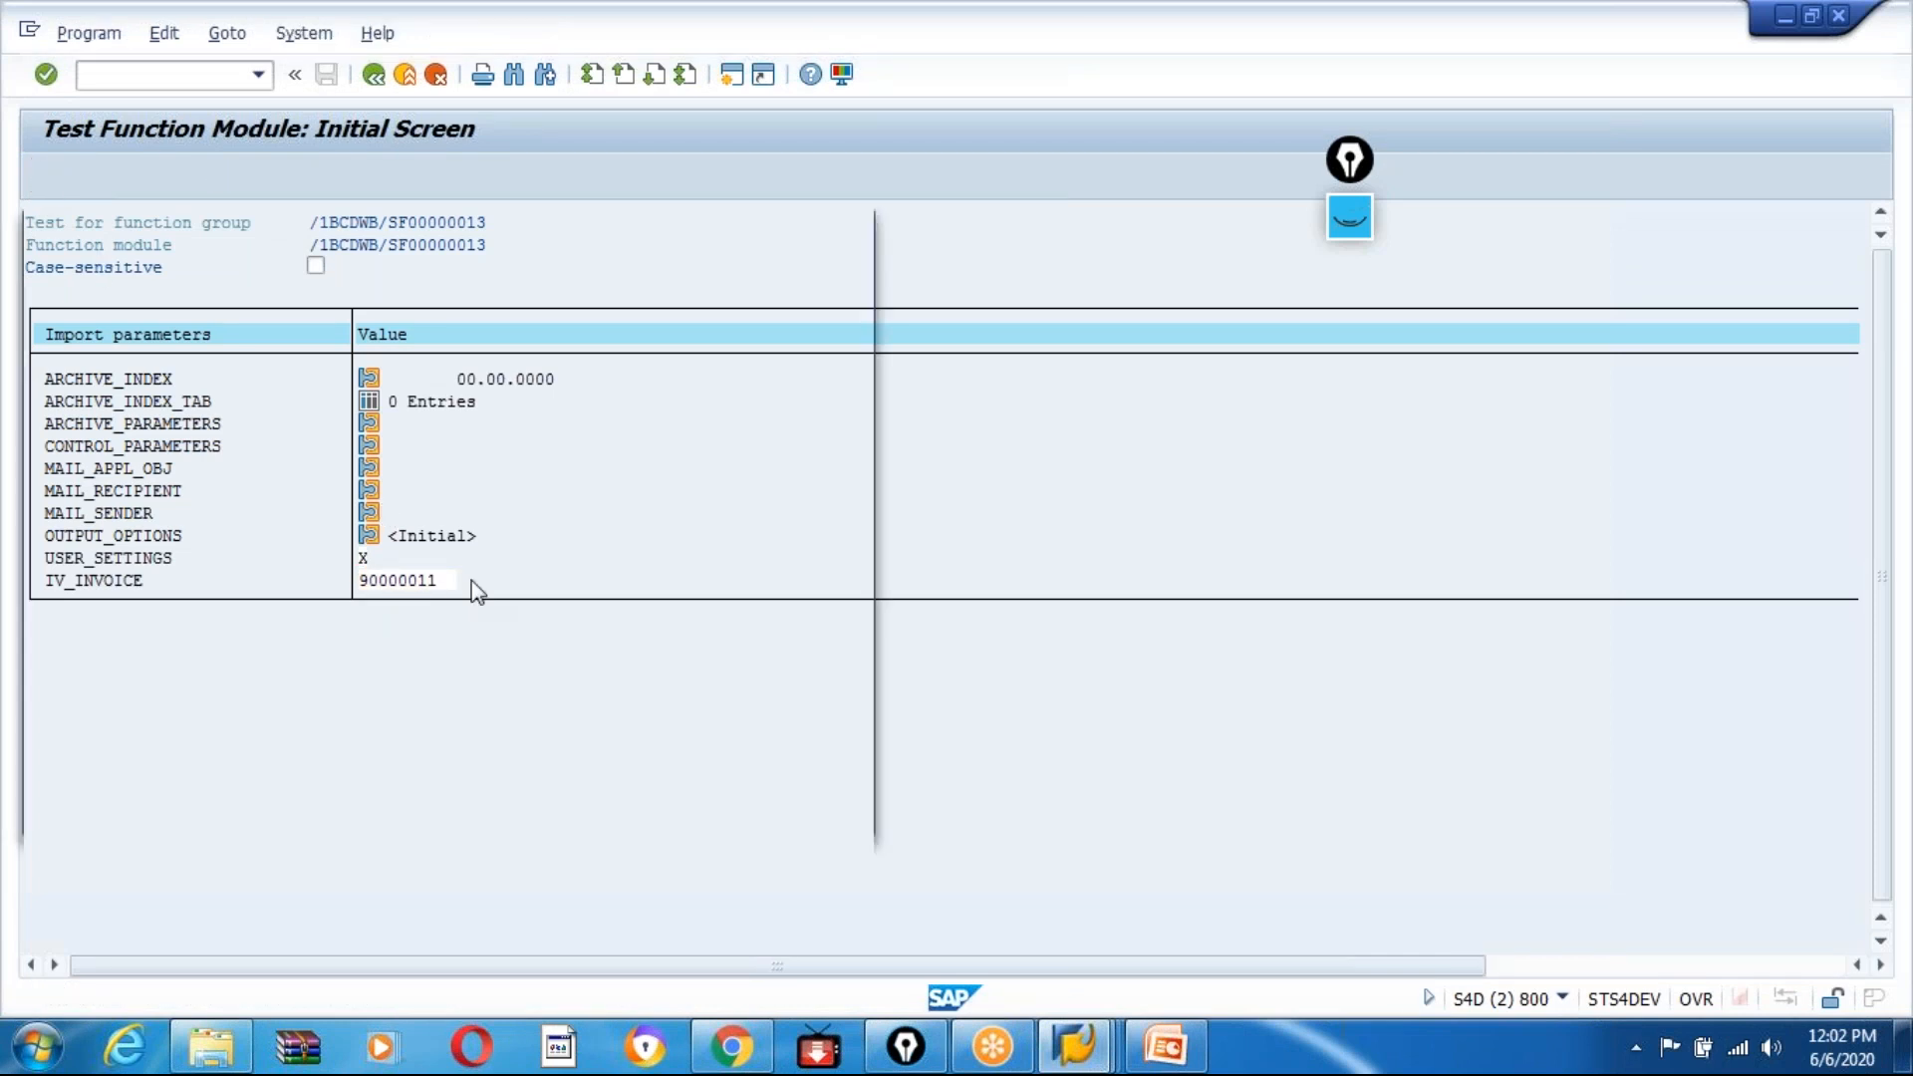
Step: Preview a single copy on output device LP01, check its copy label on the pages, and return to the test screen
text(LP01)
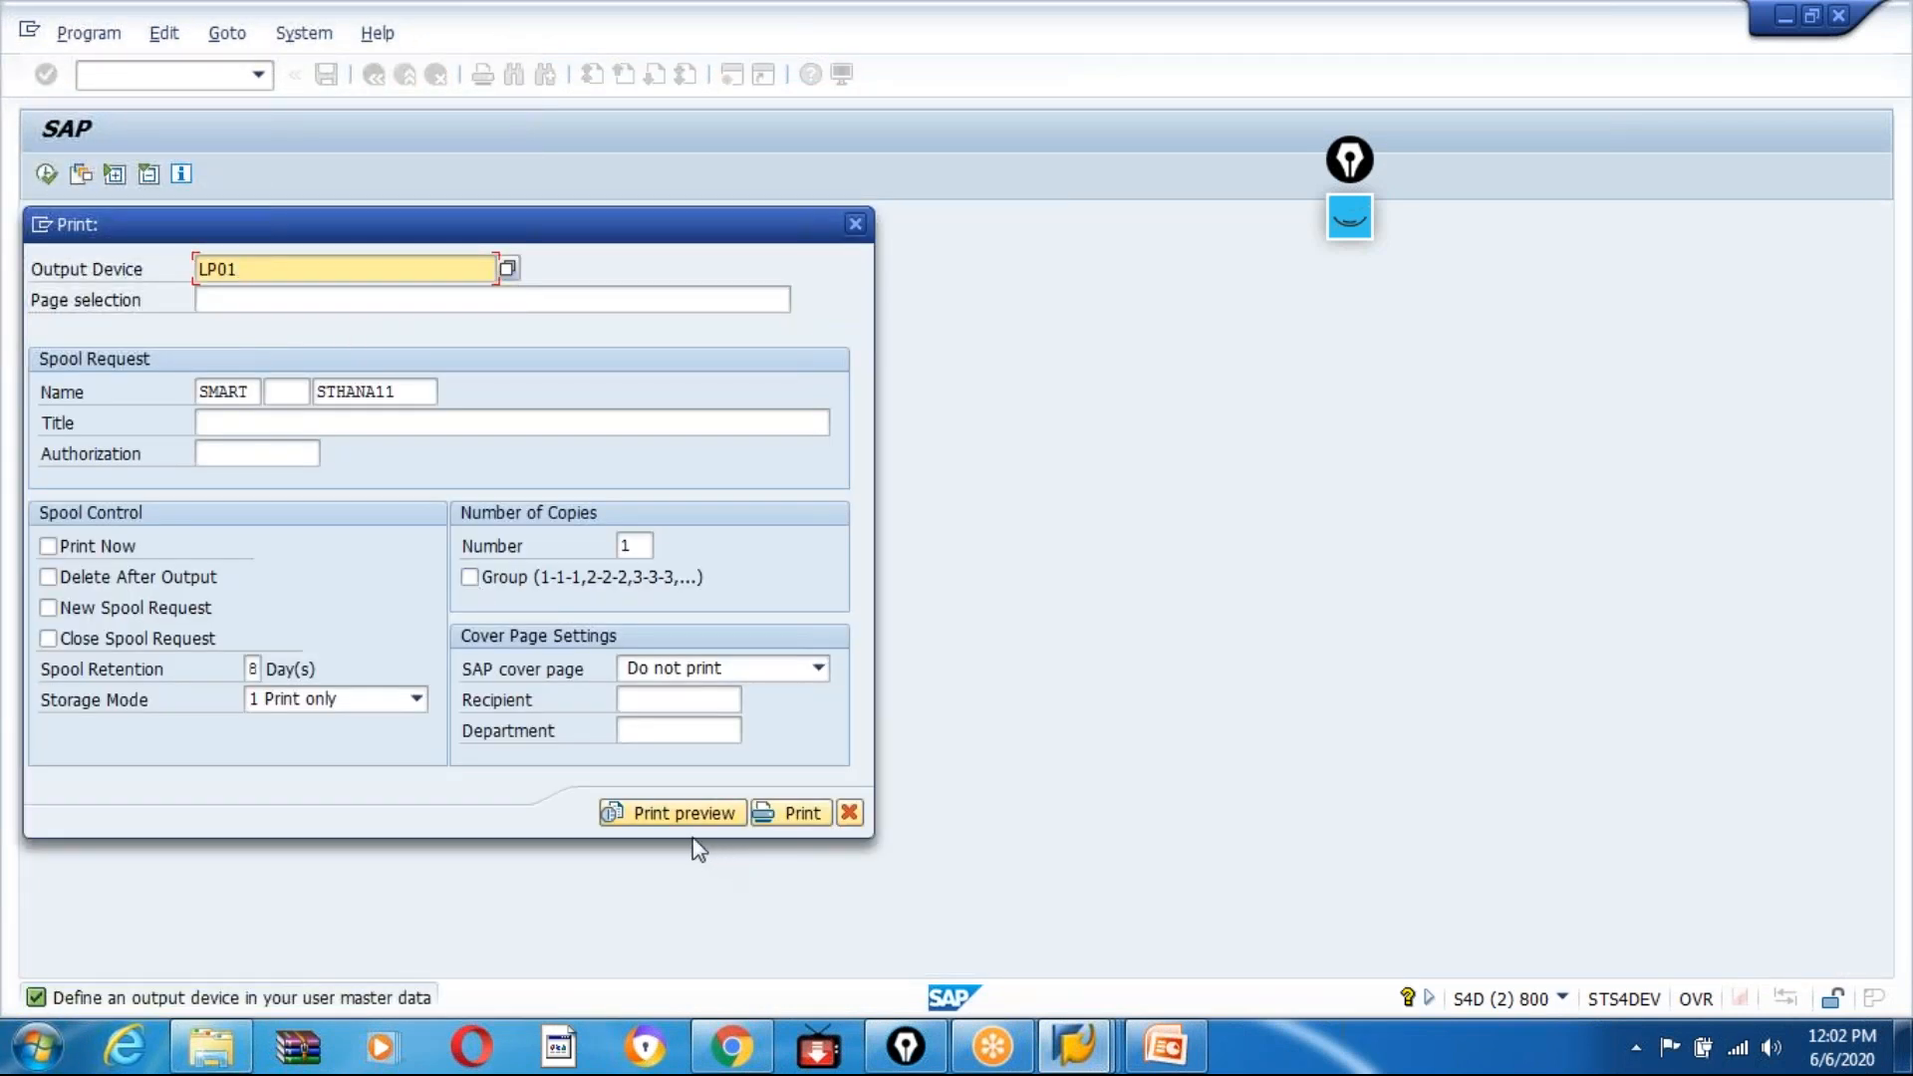
click(673, 814)
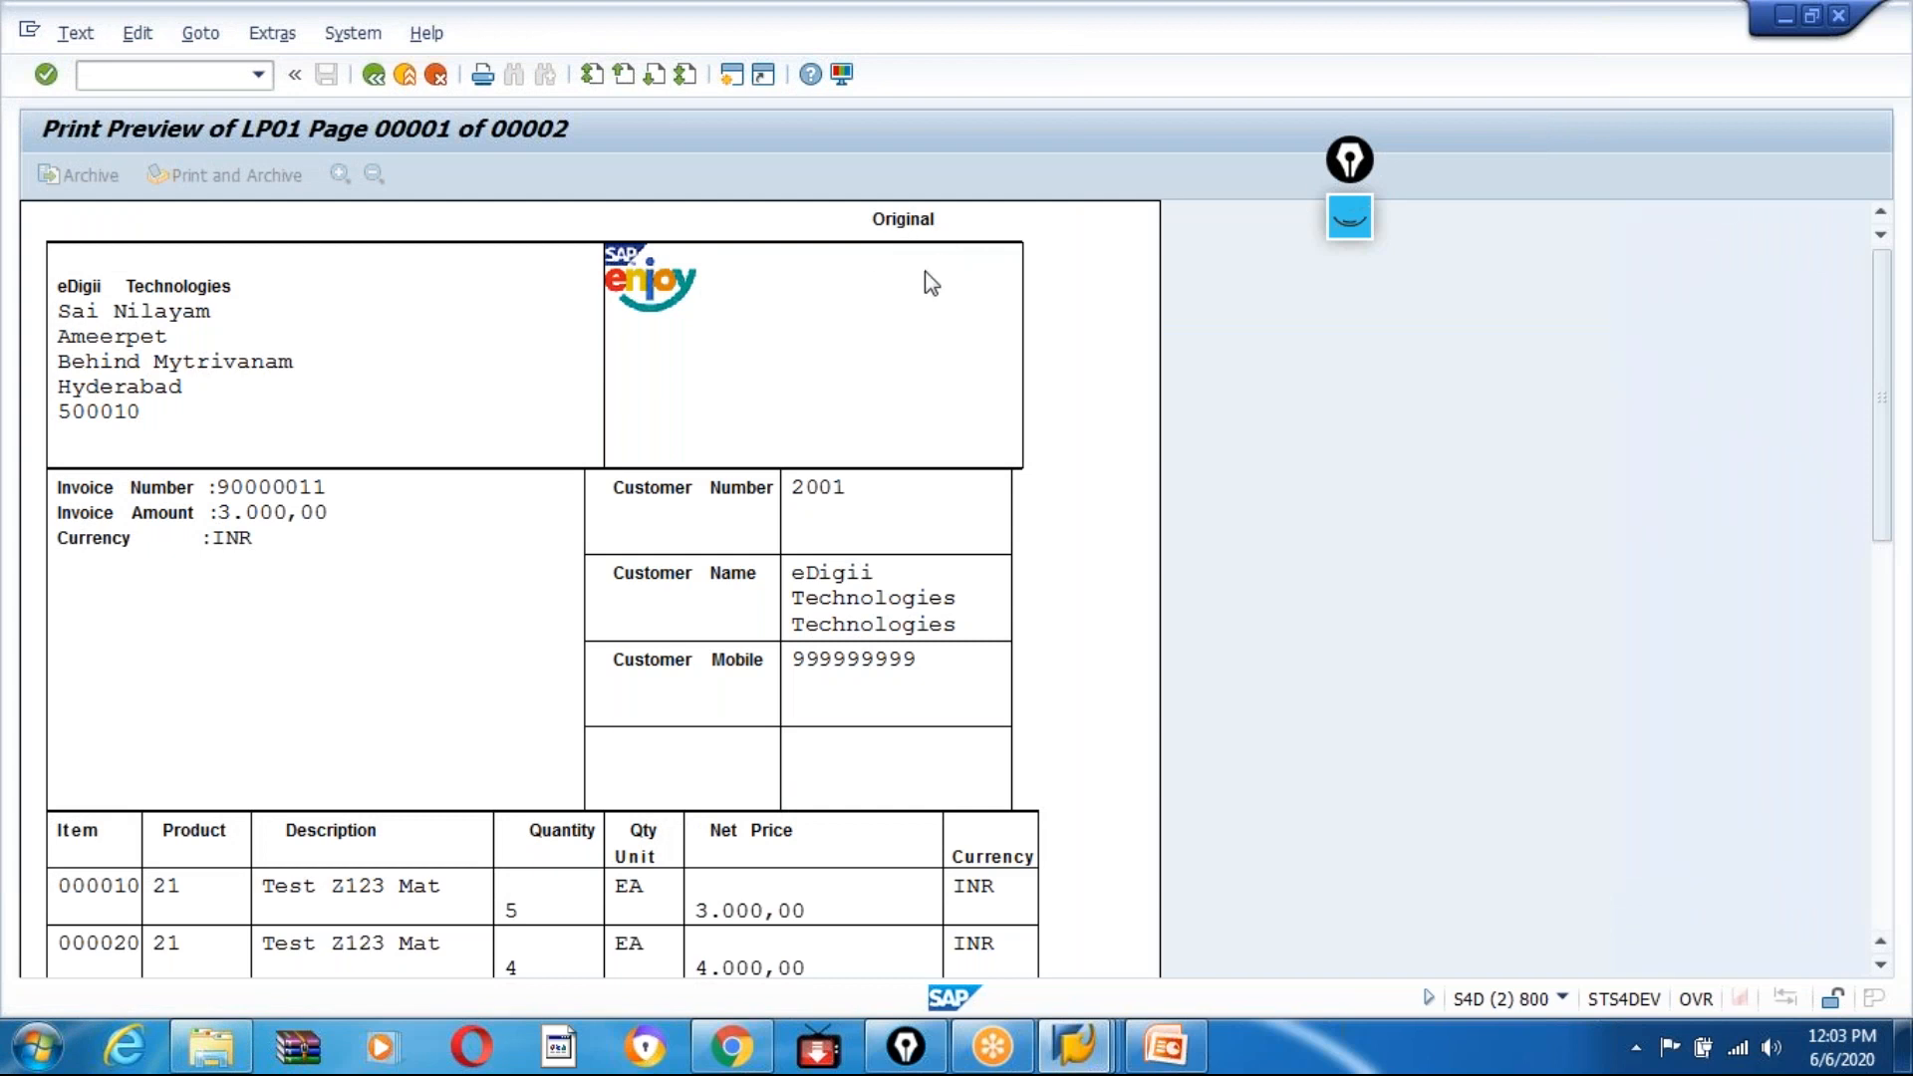
key(Page_Down)
click(373, 75)
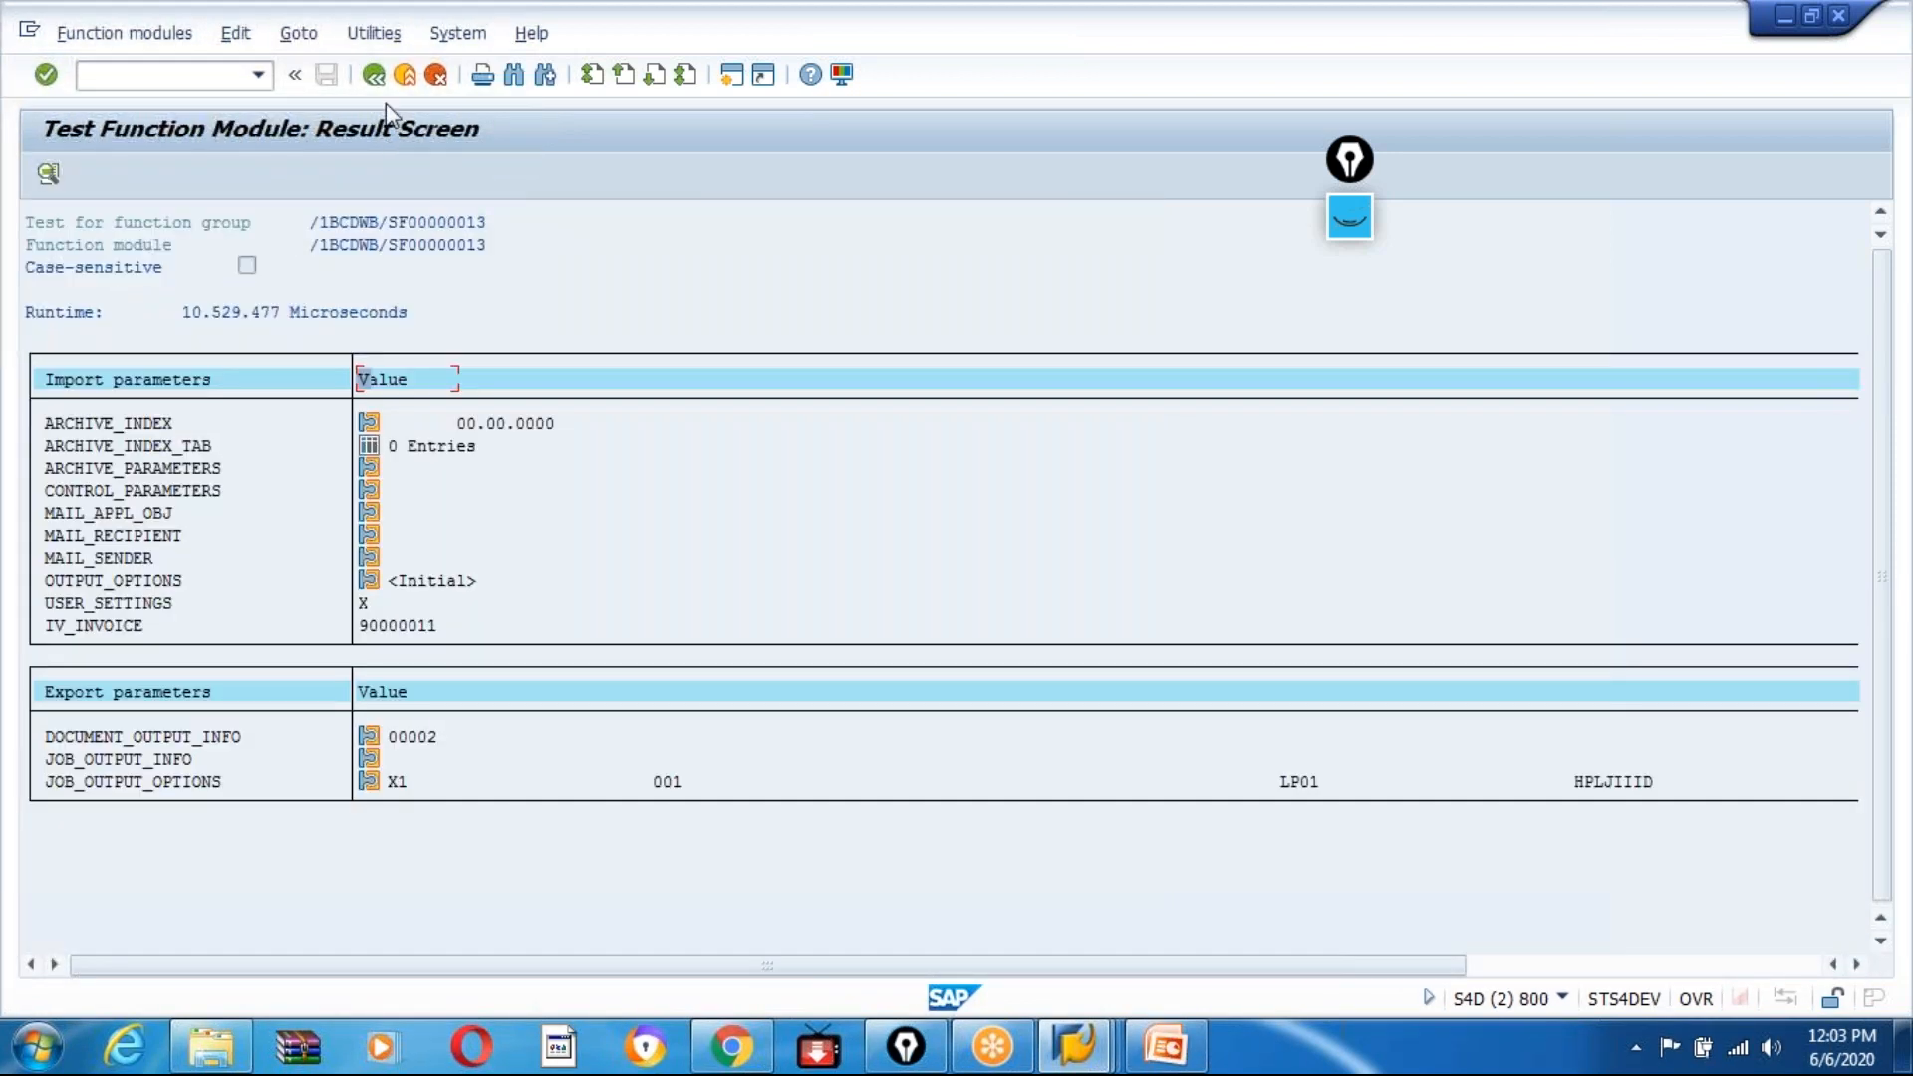
click(374, 78)
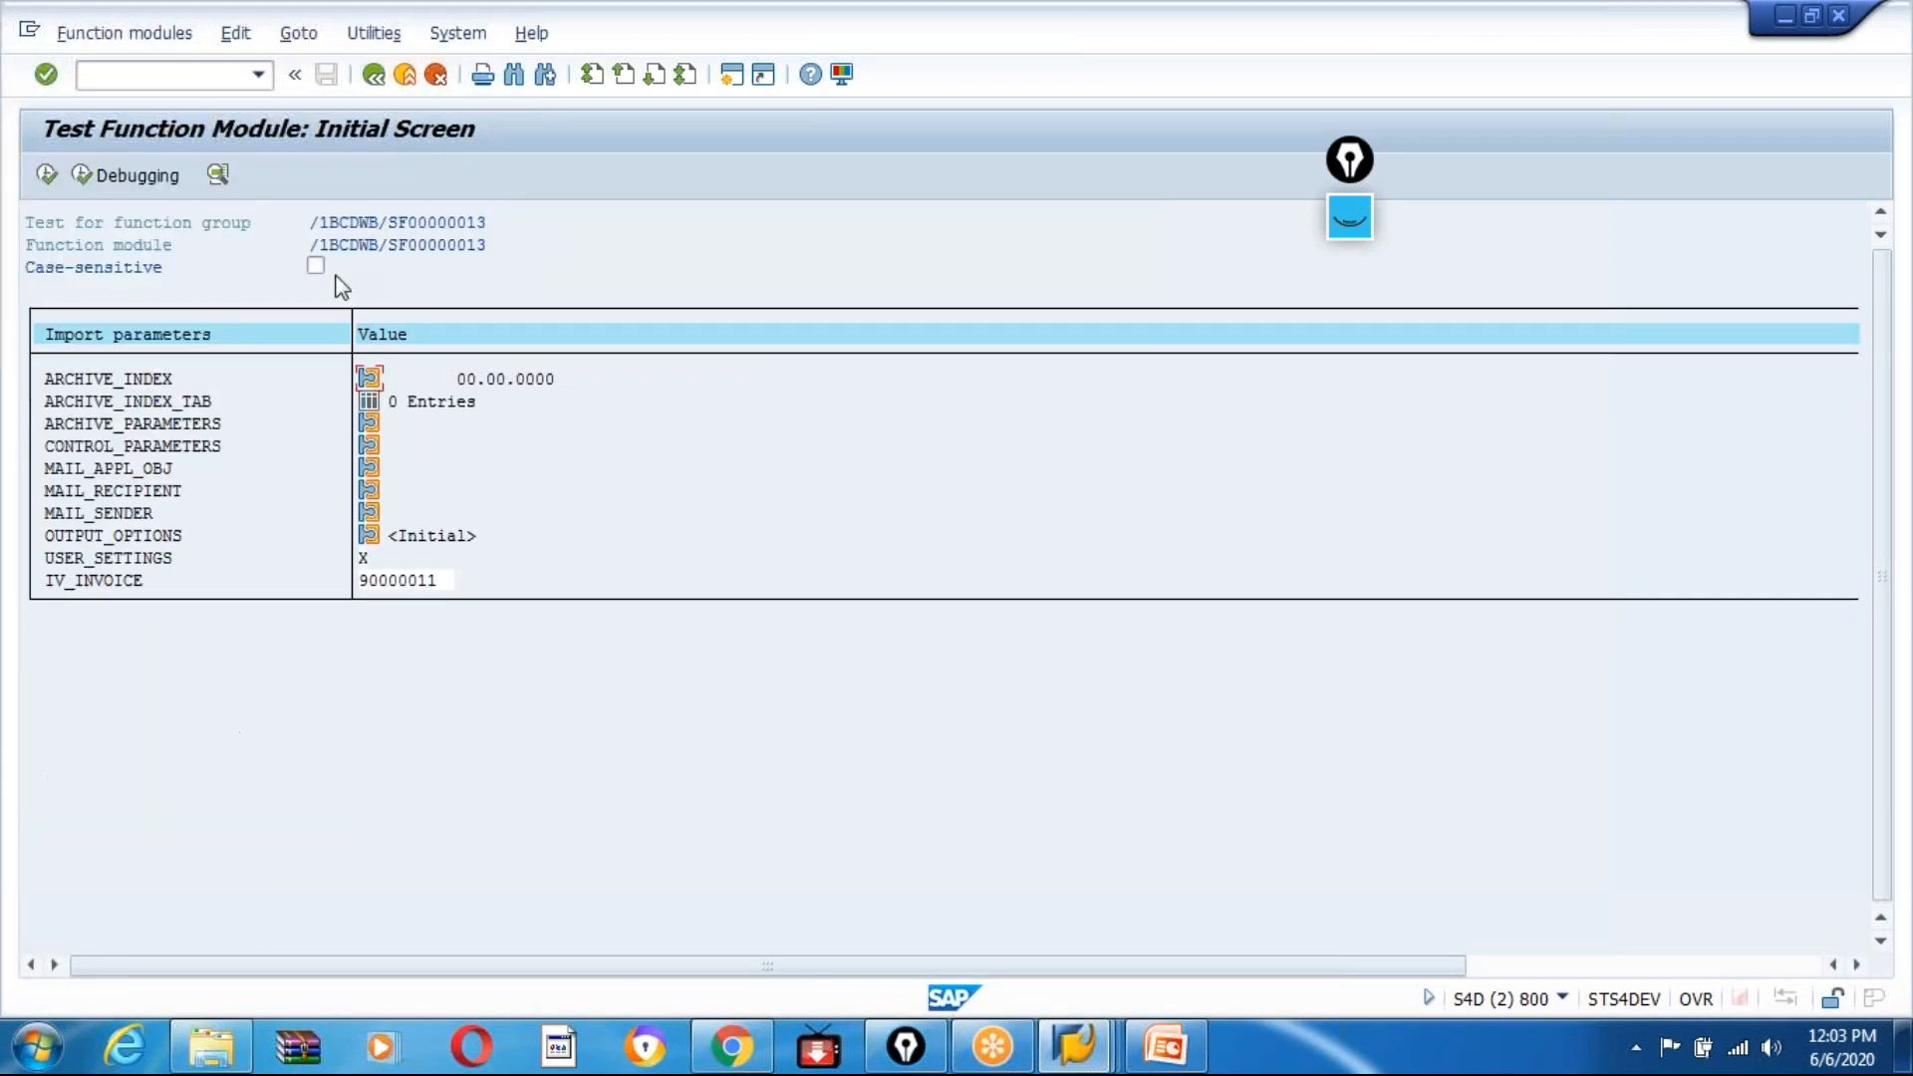
Step: Run the test again and open the print preview on LP01 with the number of copies set to 3
click(48, 177)
click(244, 270)
click(248, 301)
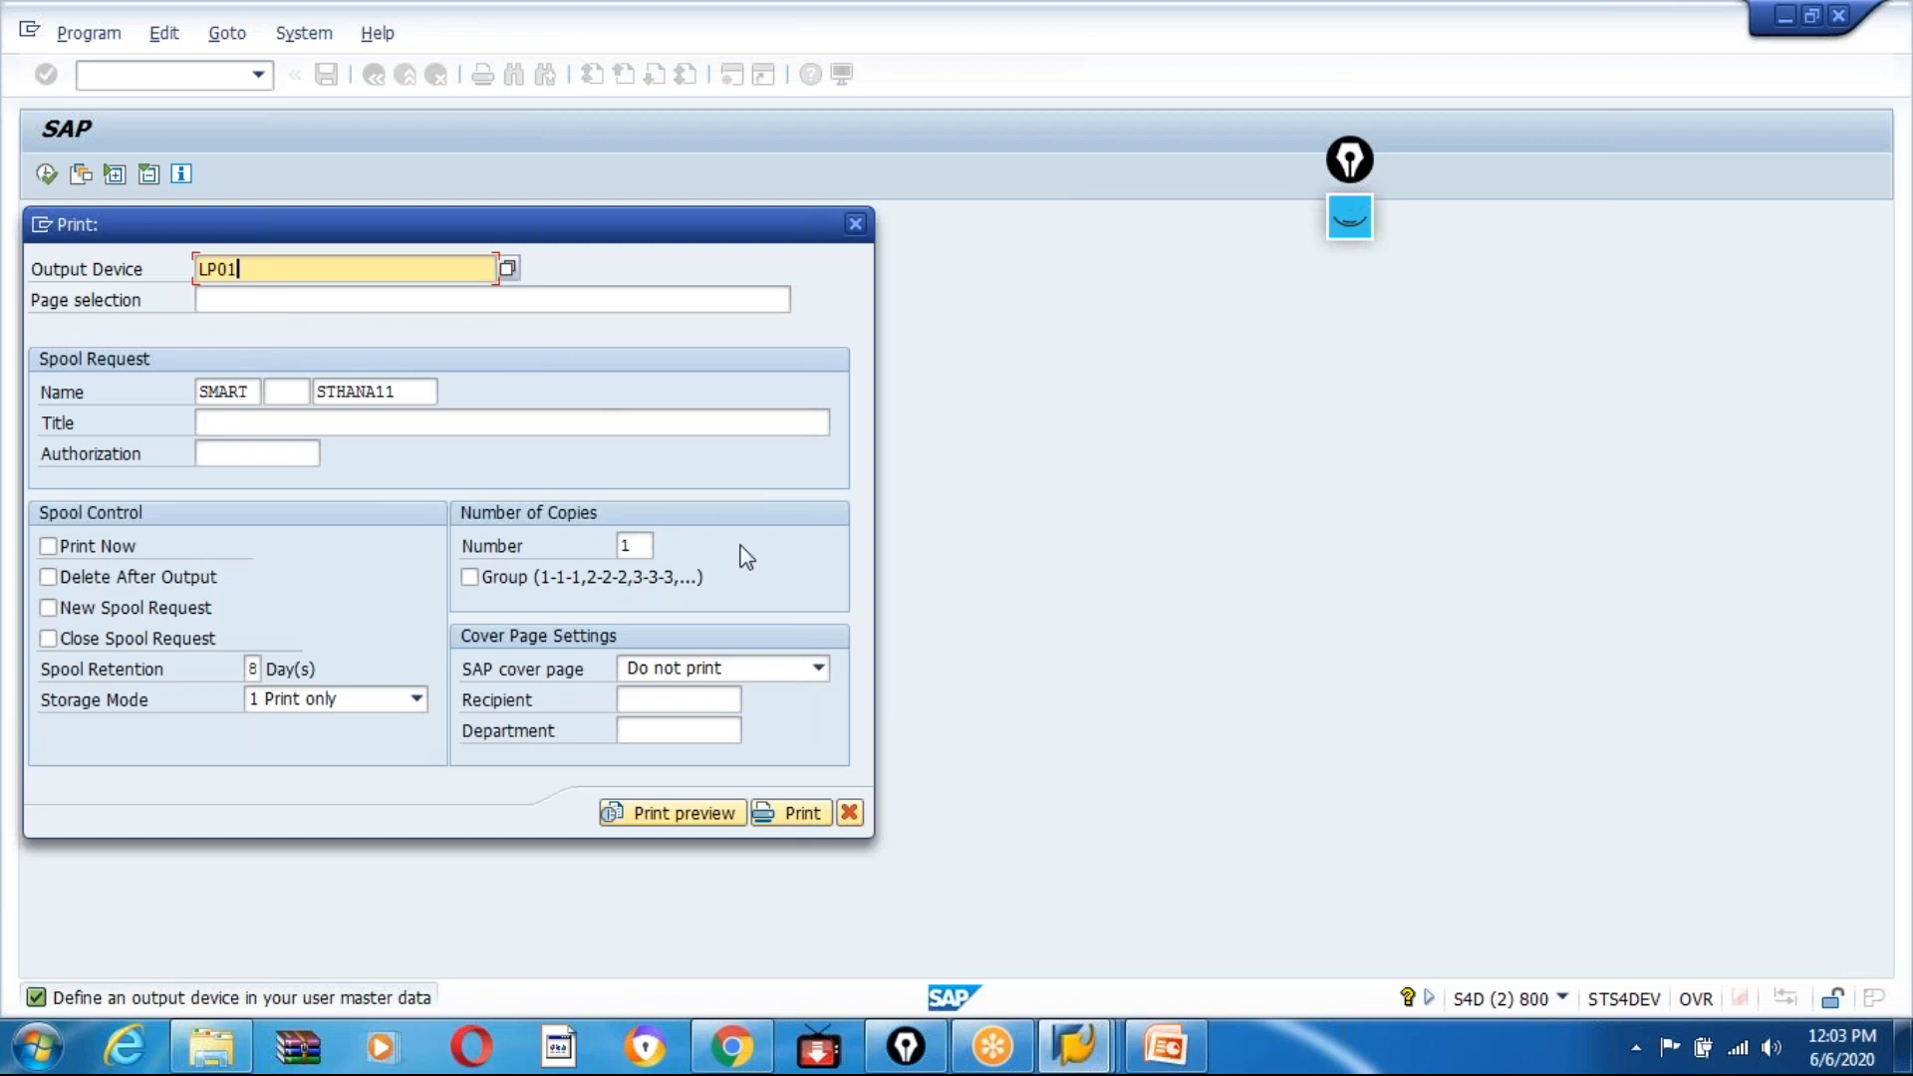
click(647, 547)
key(BackSpace)
text(3)
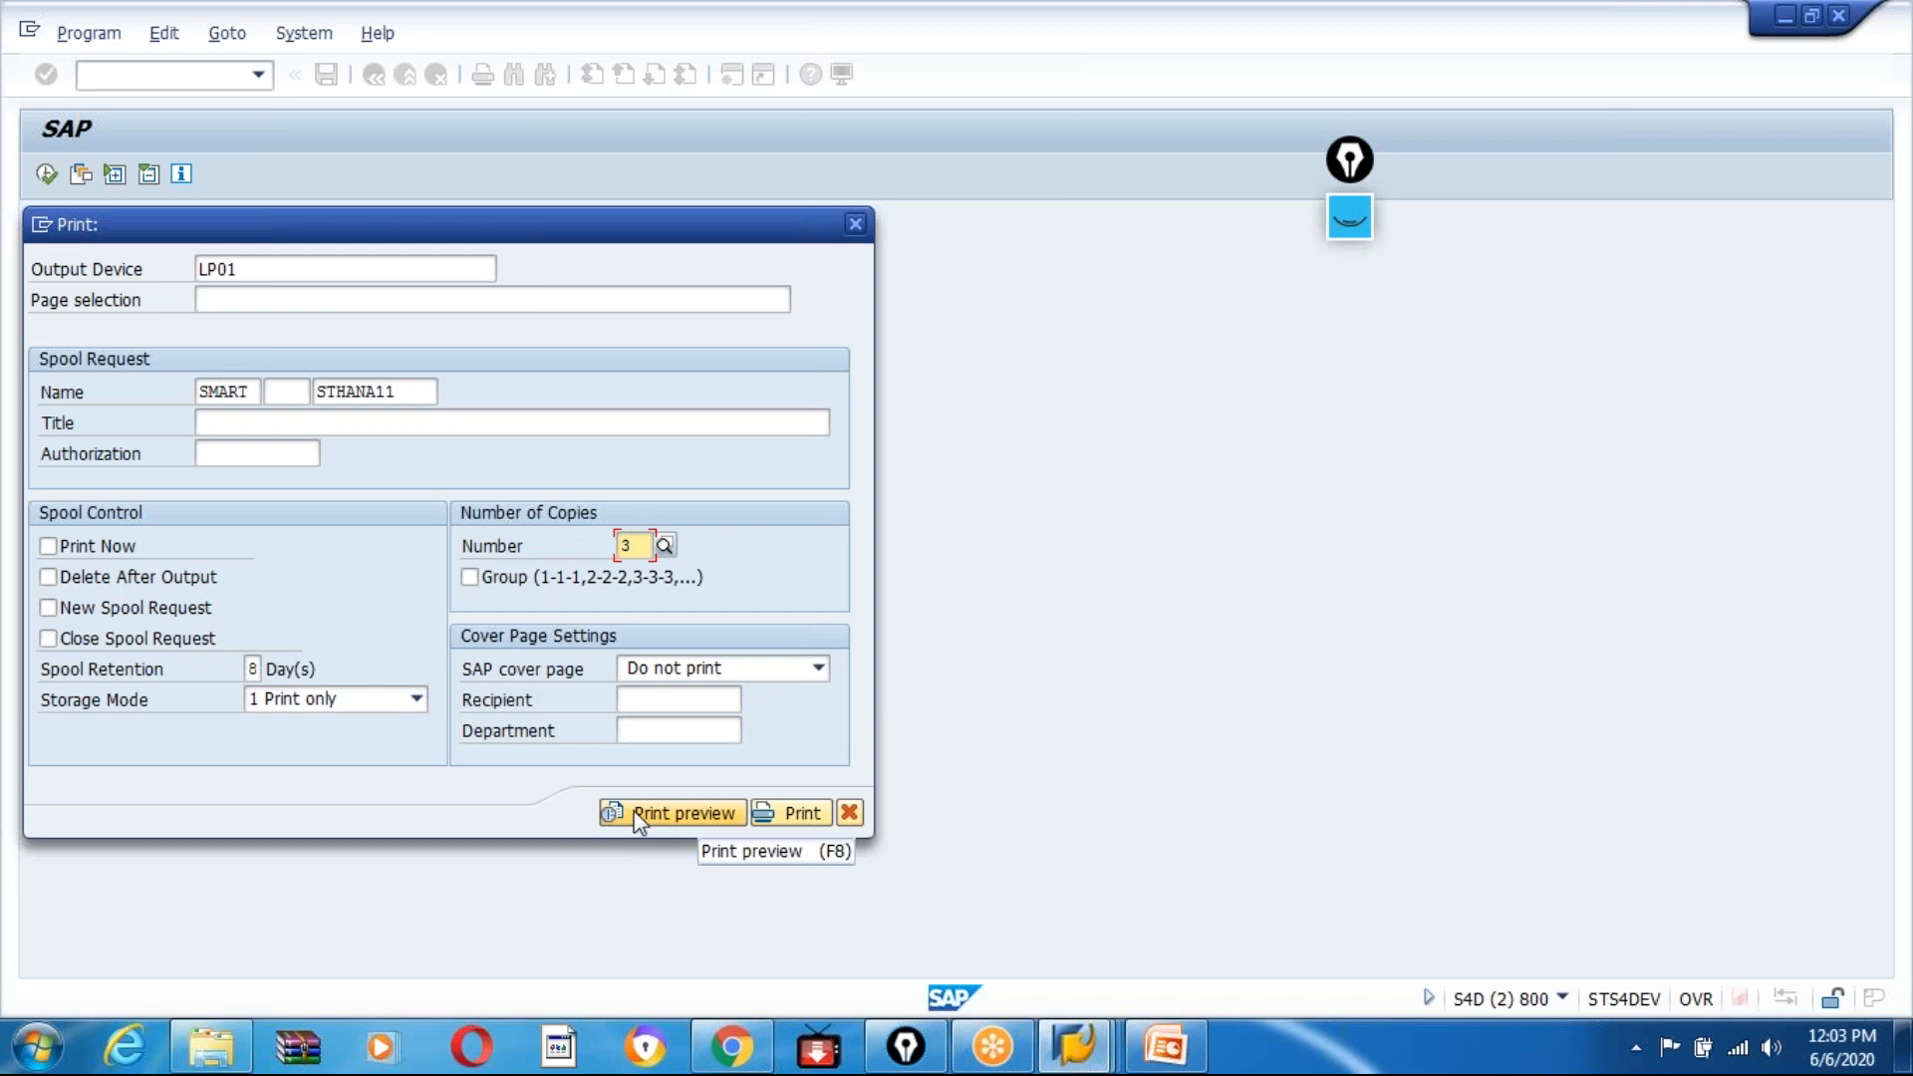
click(638, 815)
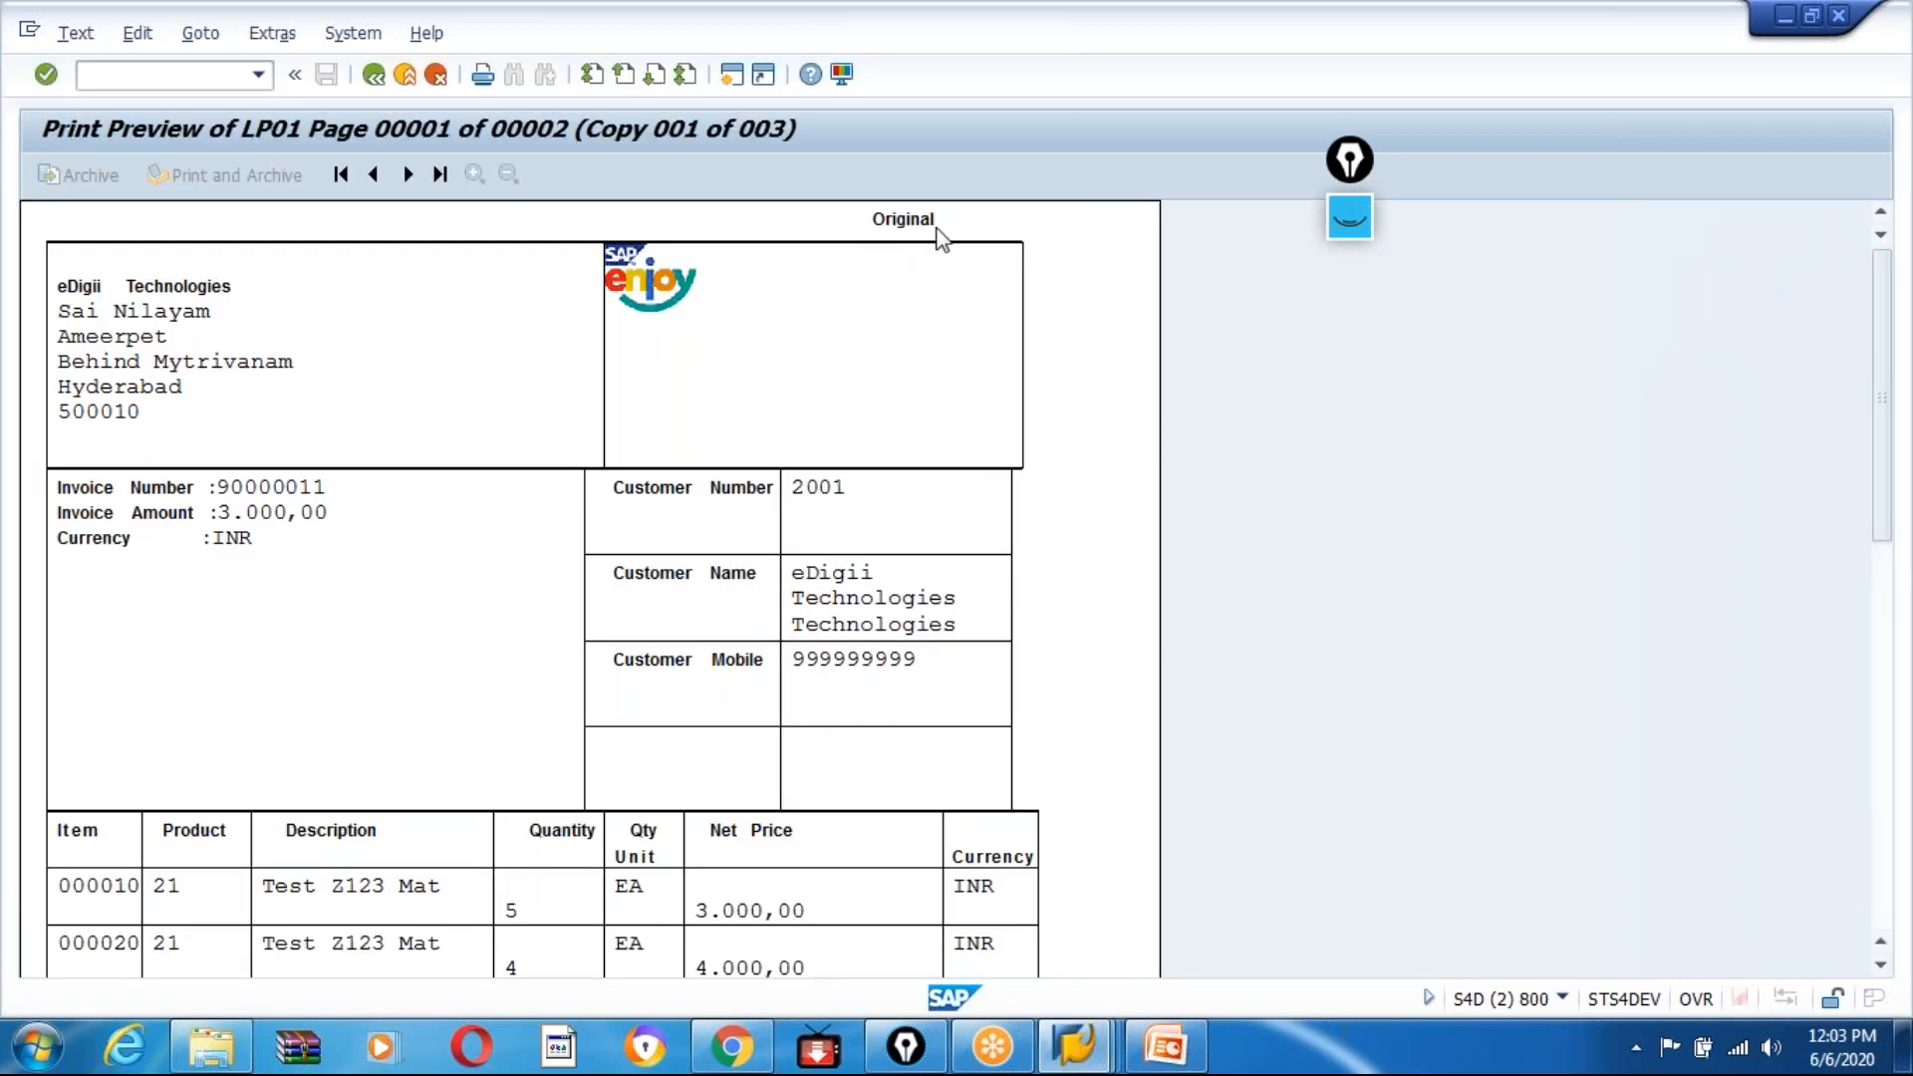
Step: Compare the copy label on both pages of all three copies in the preview, and return to the form's %TEXT10 node
key(Page_Down)
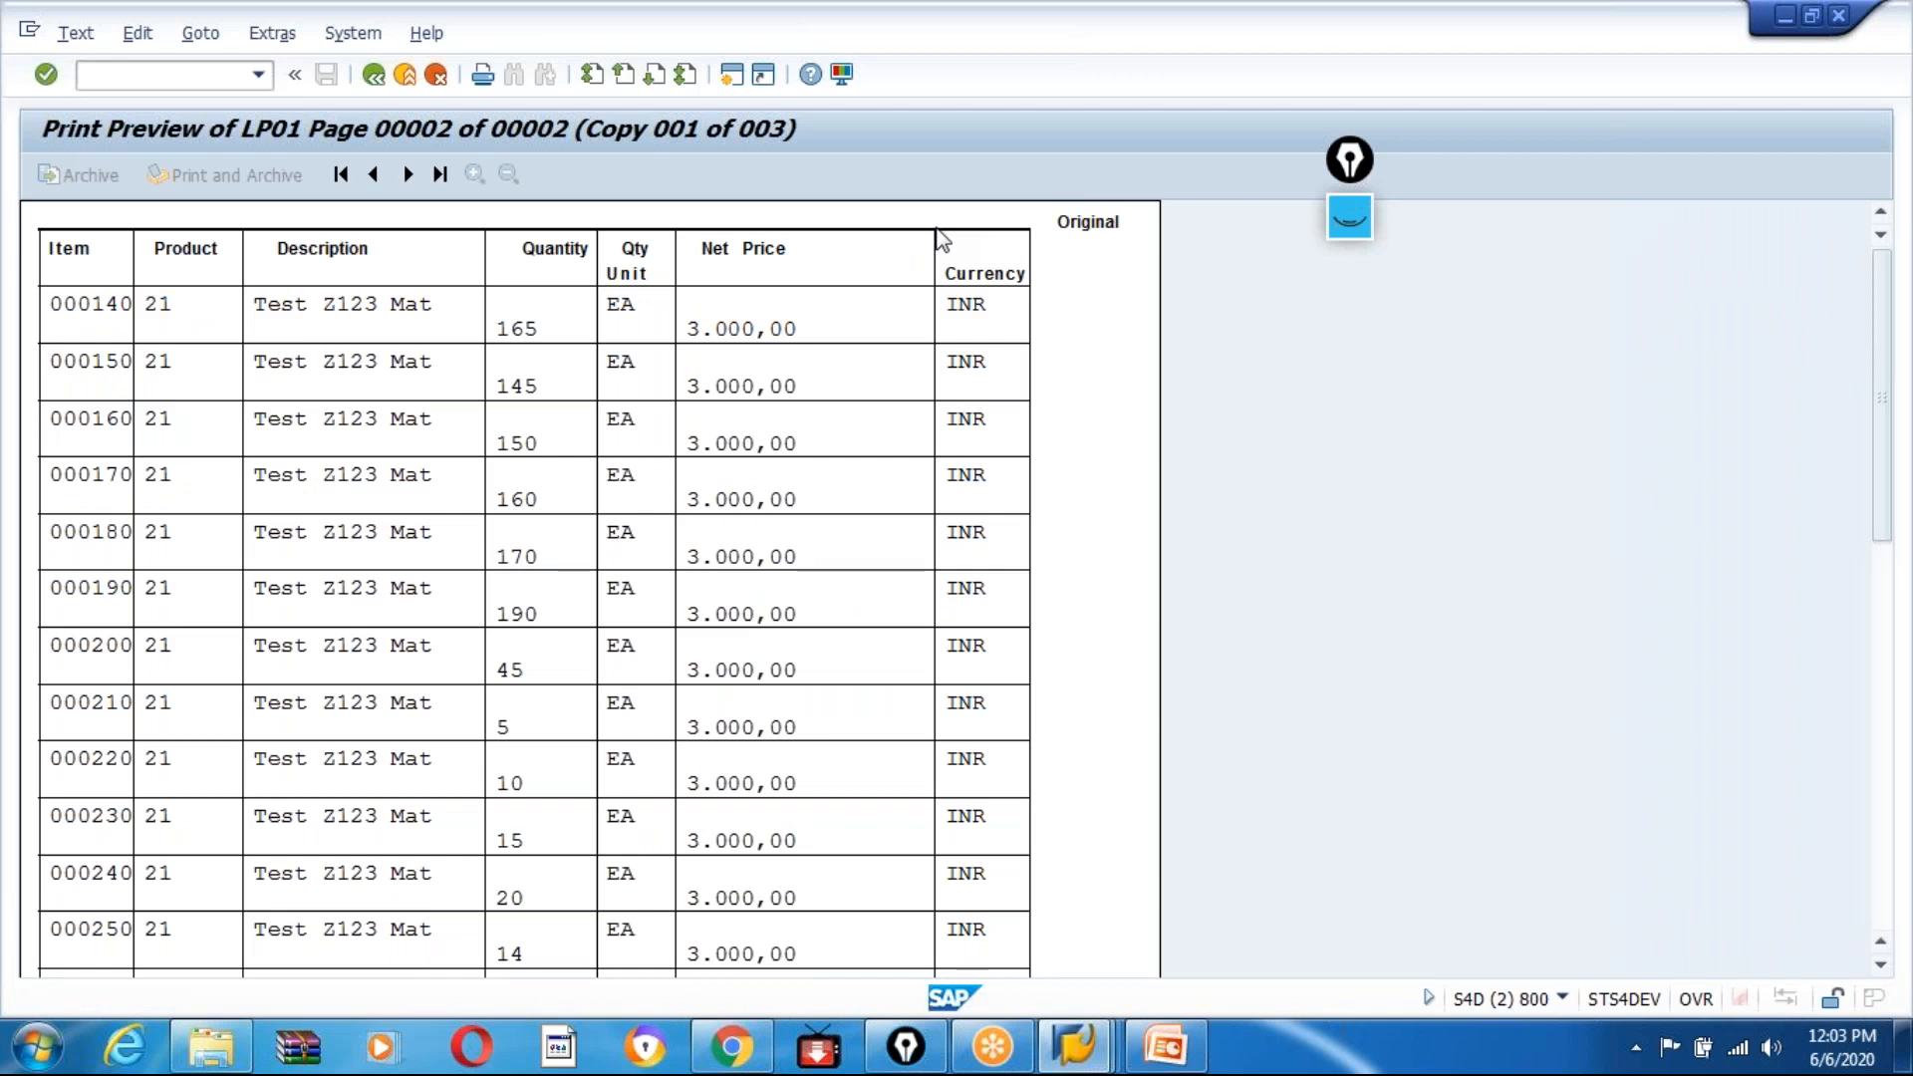
key(Page_Down)
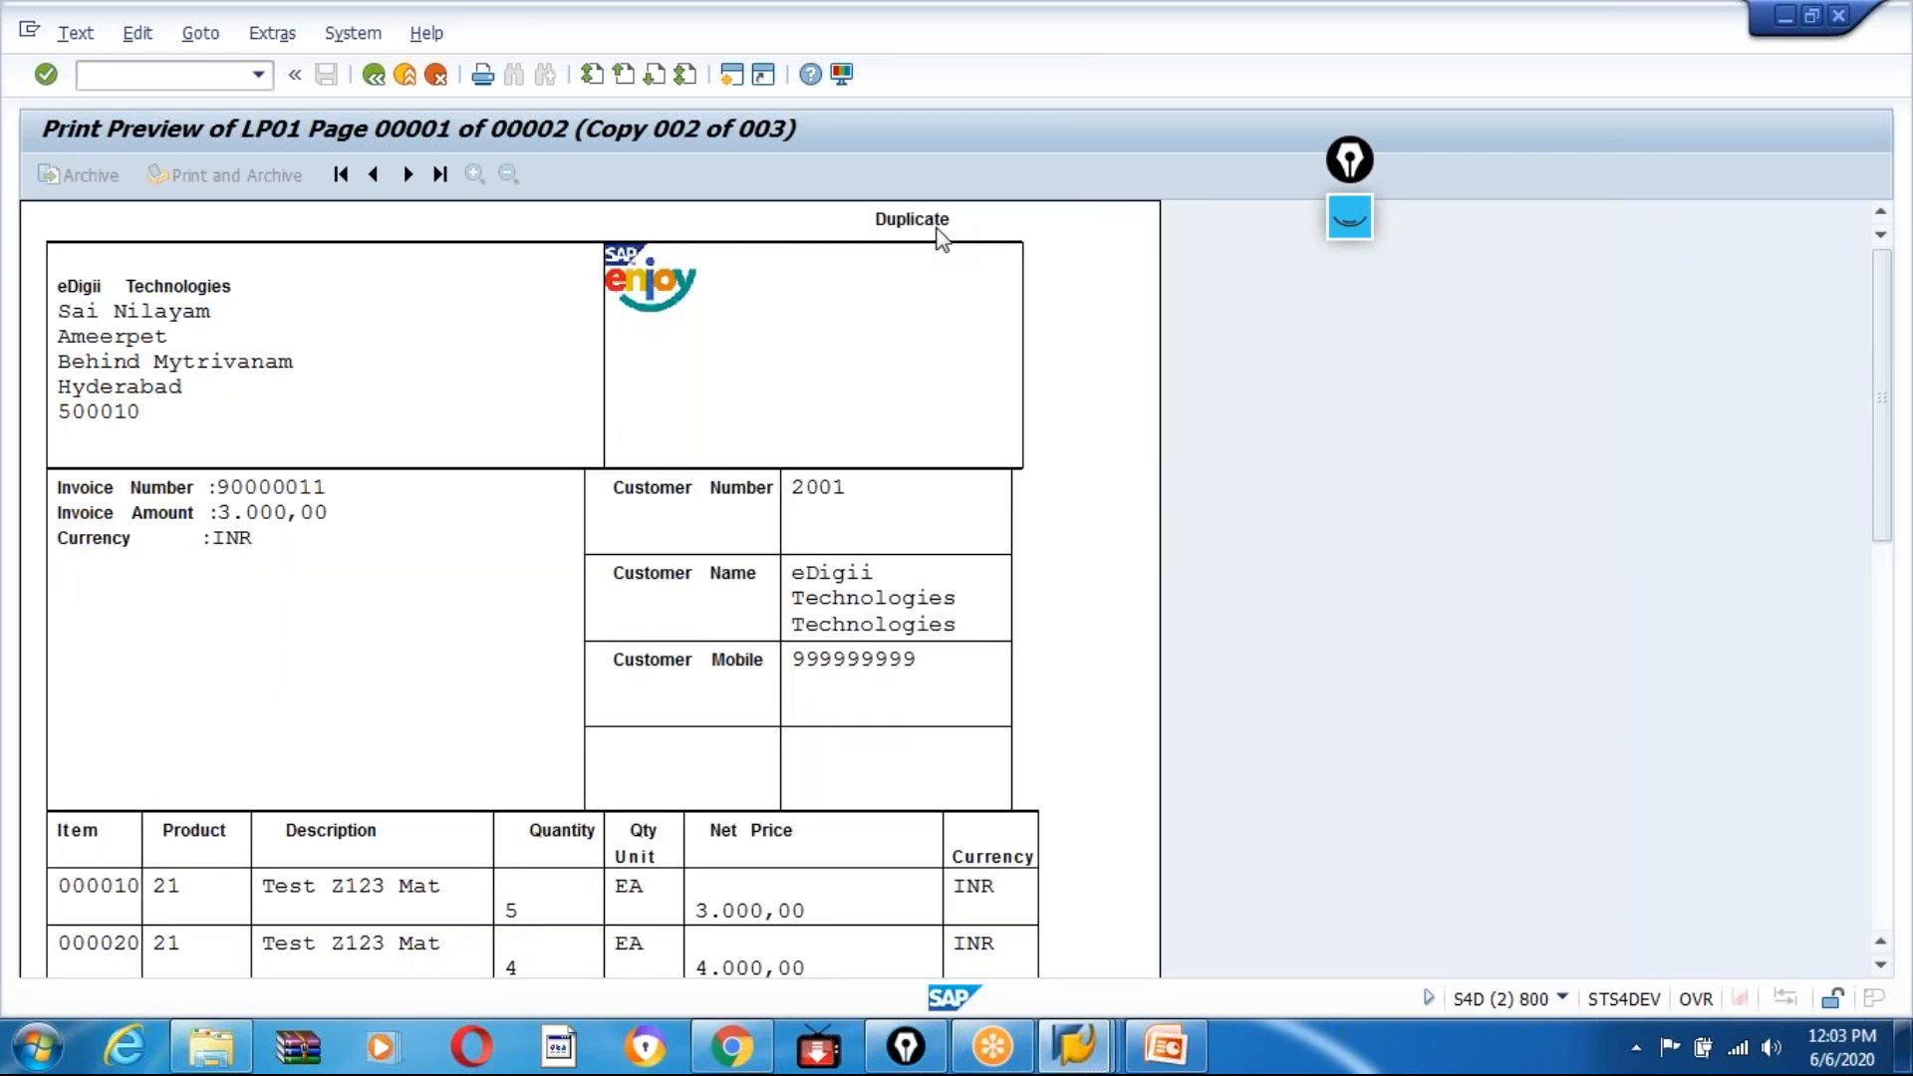
key(Page_Down)
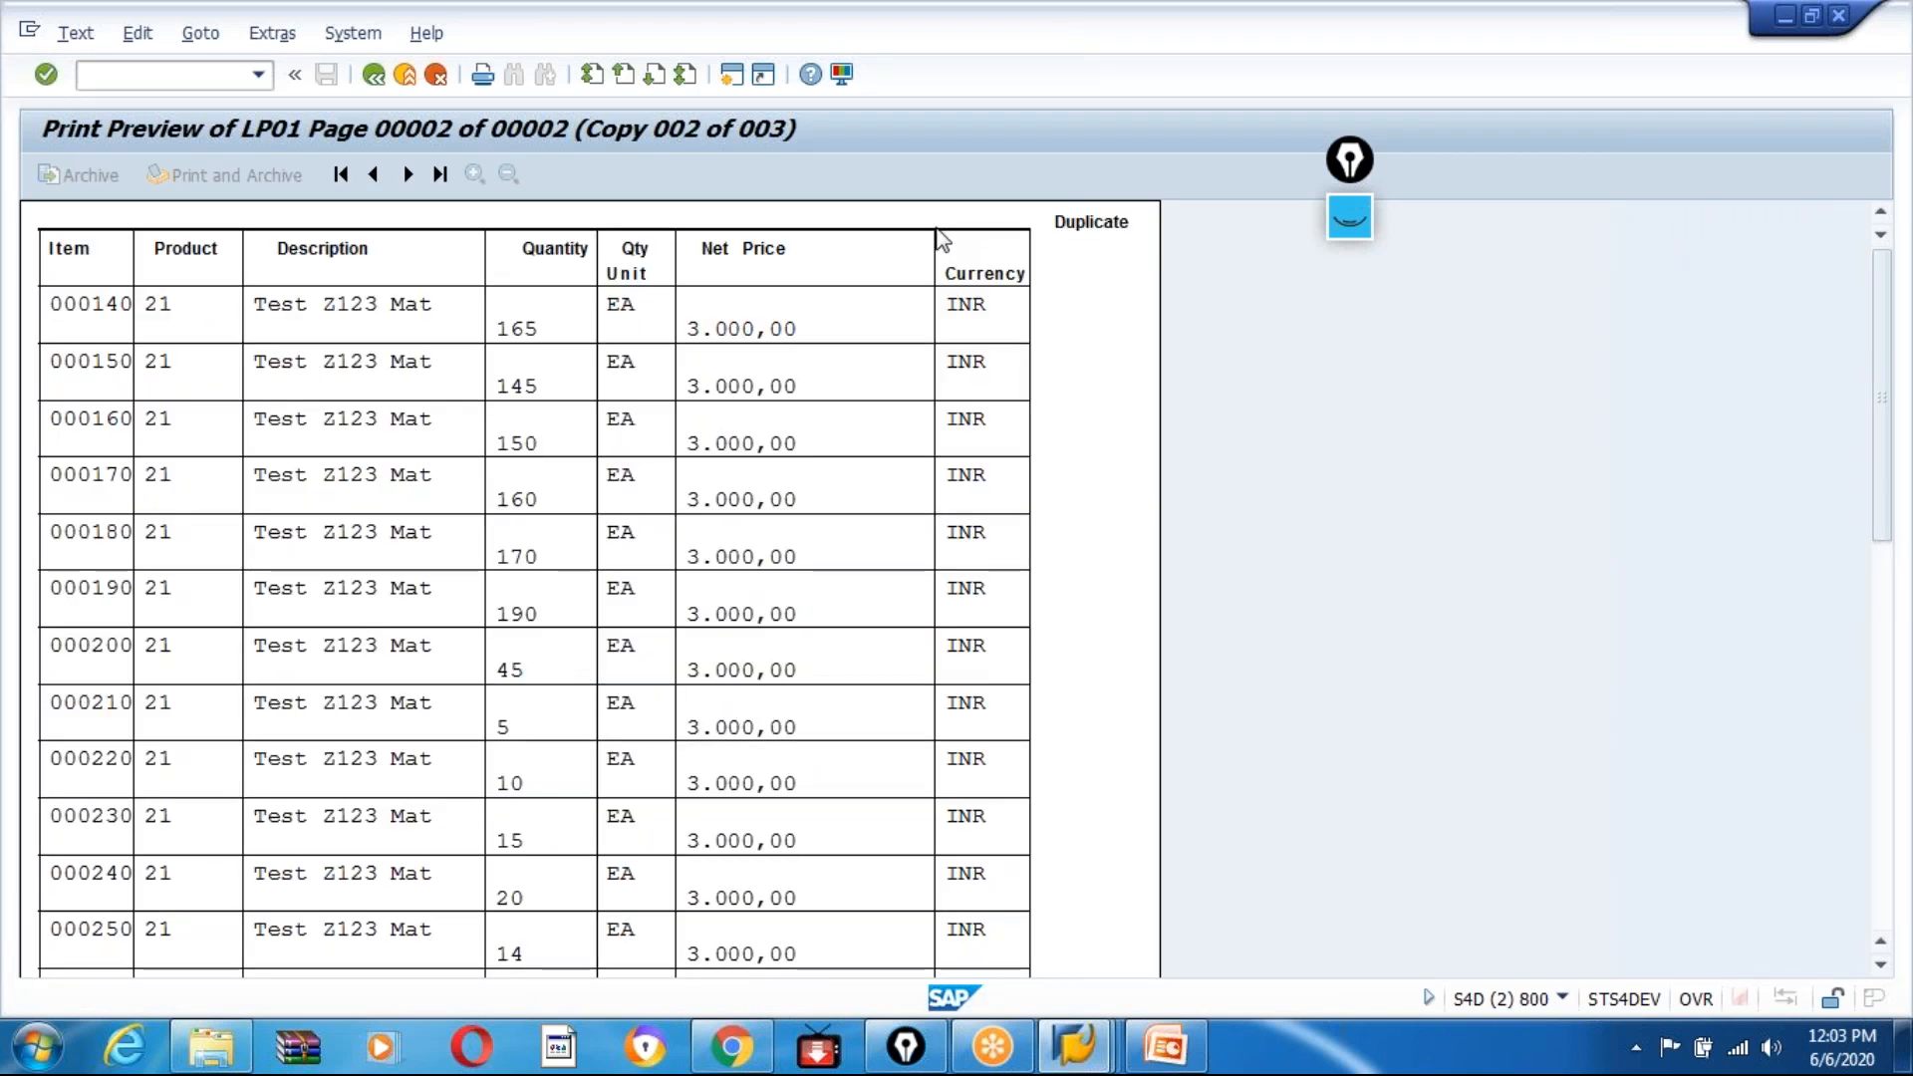
key(Page_Down)
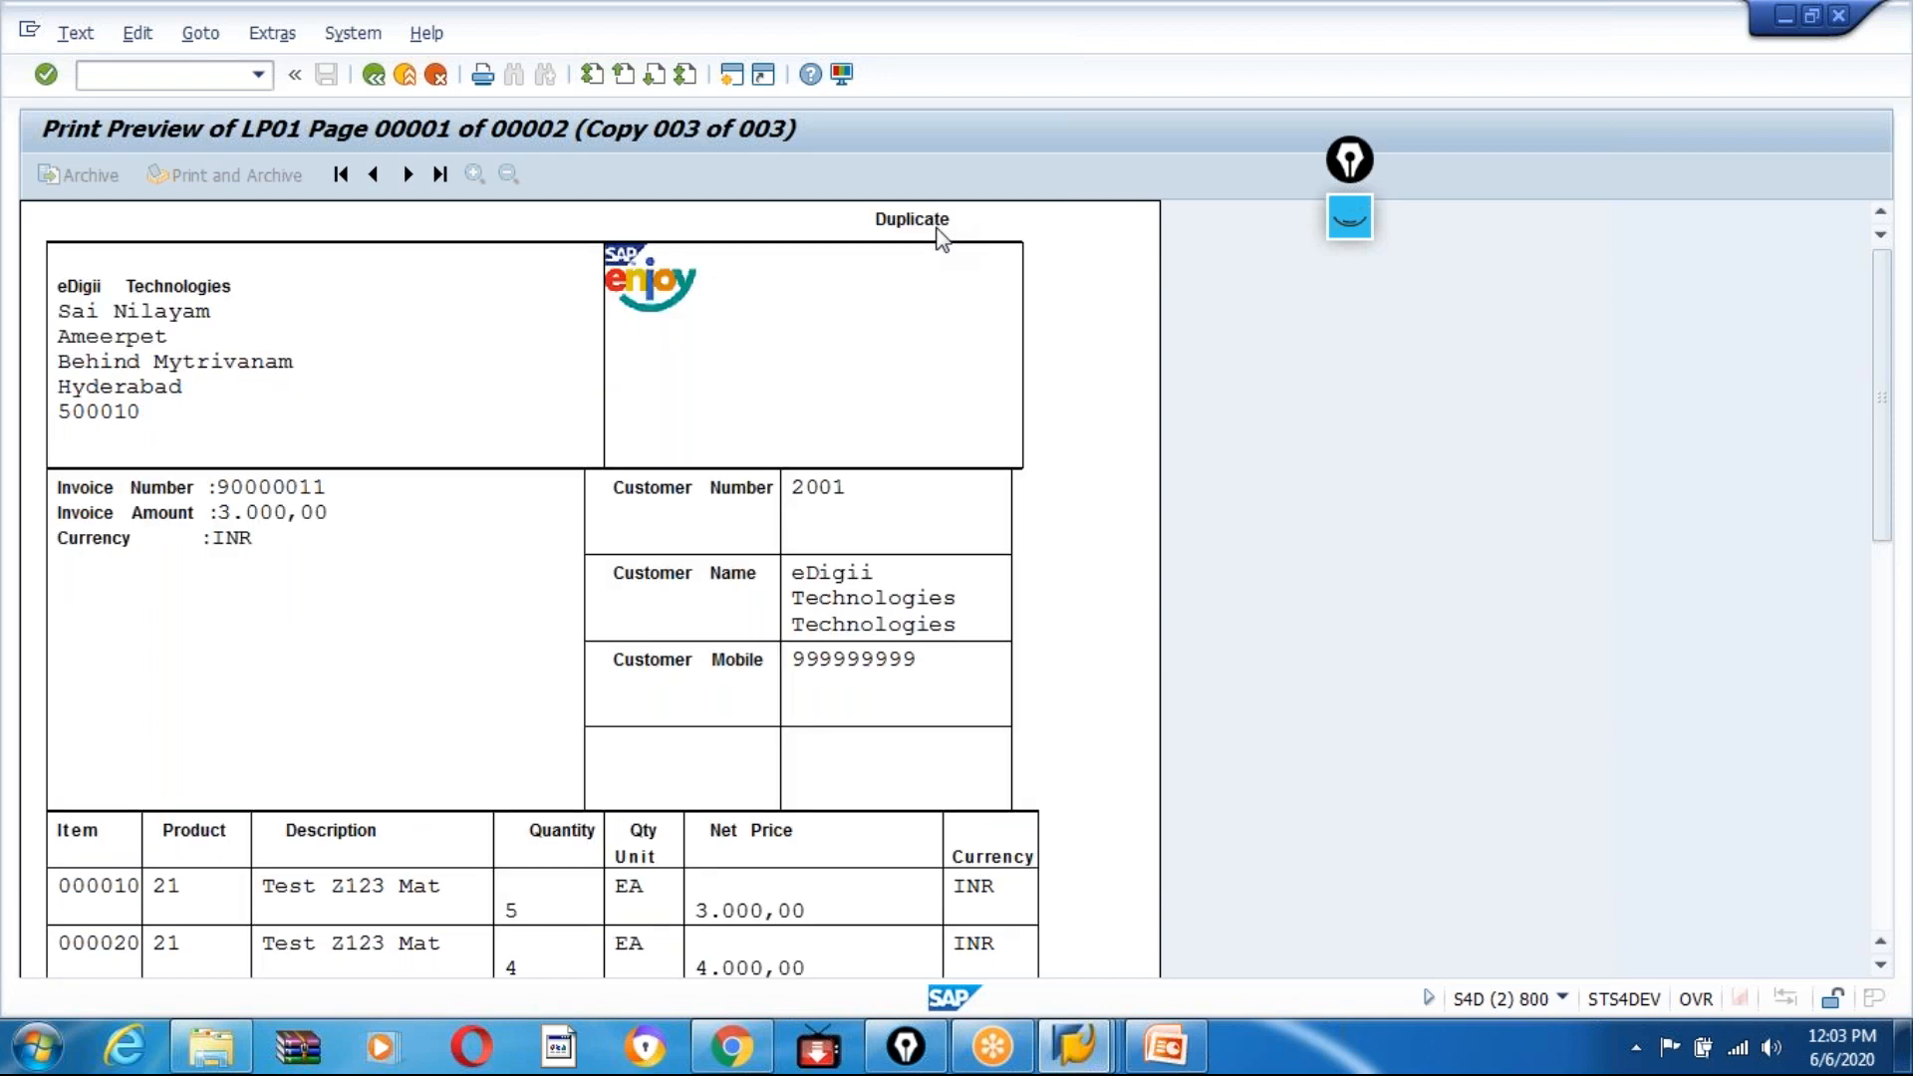
key(Page_Down)
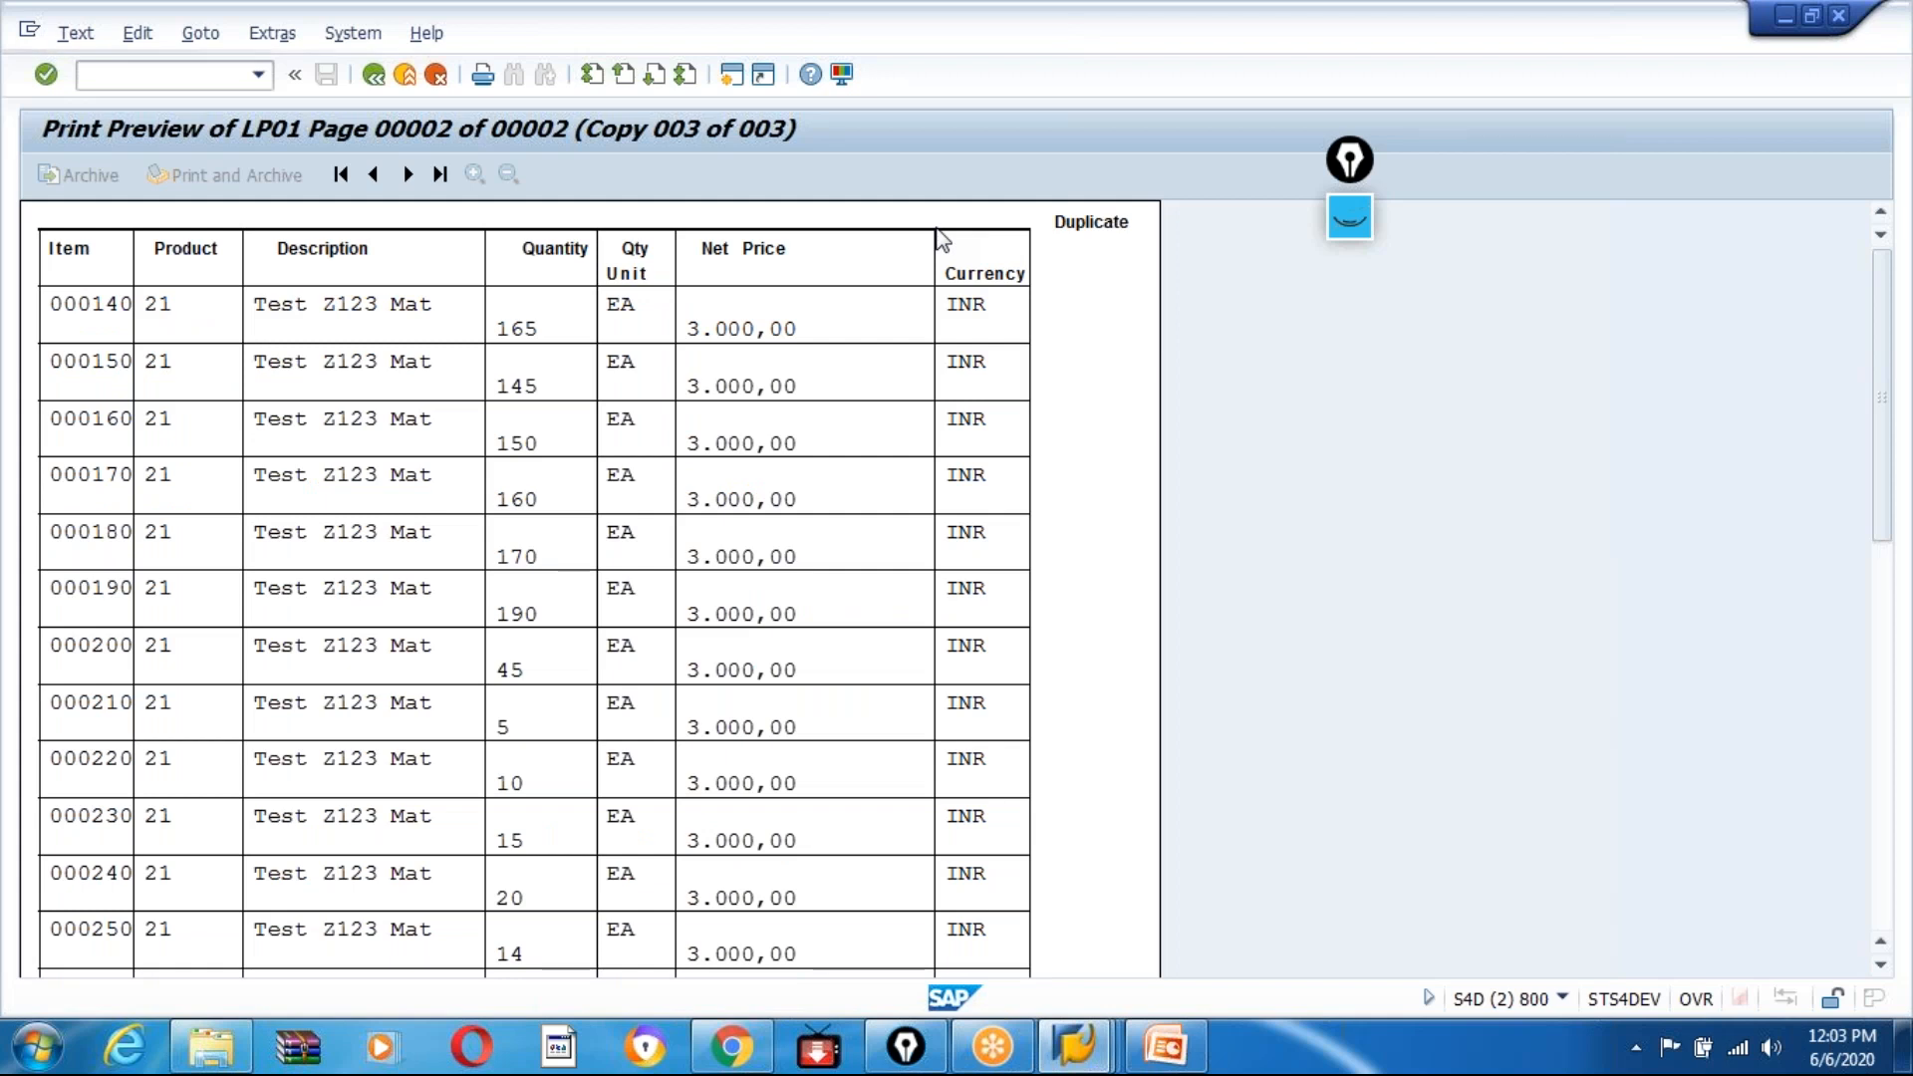
key(Page_Up)
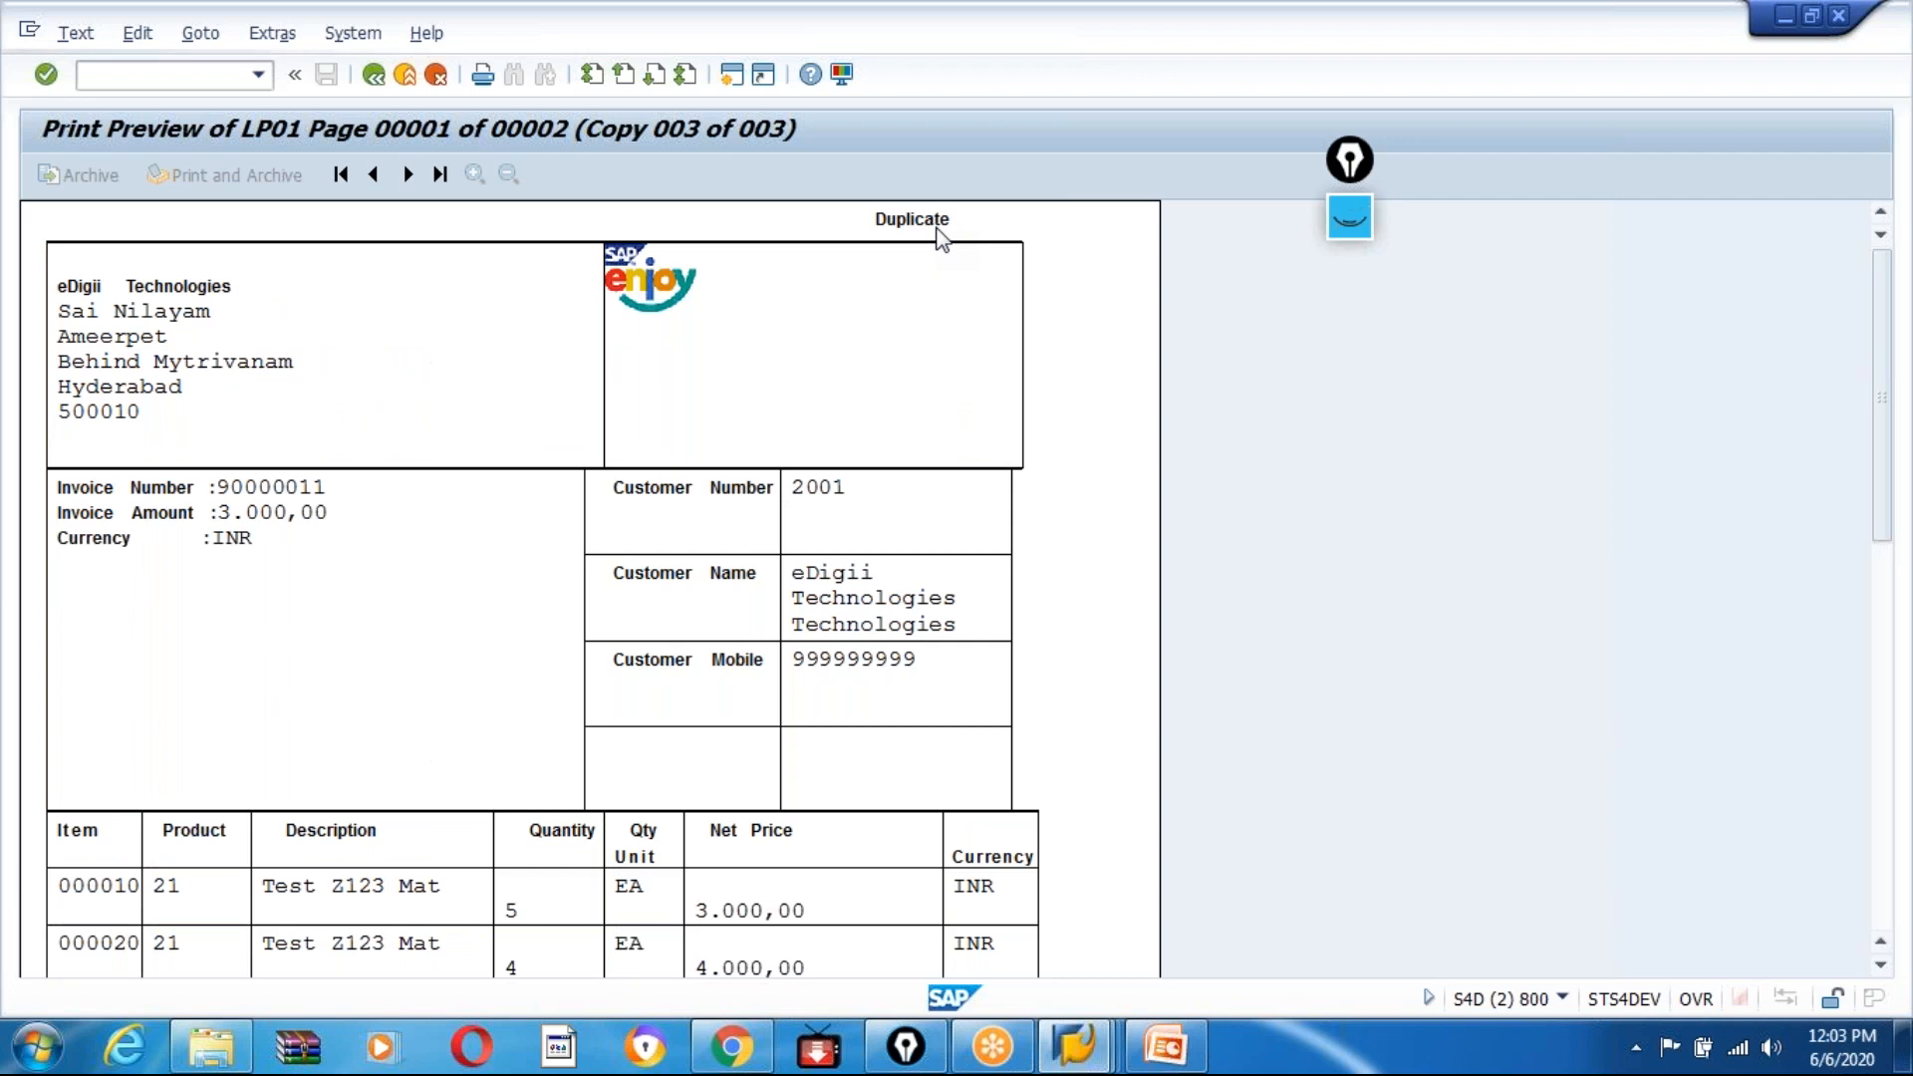
key(Page_Down)
key(Page_Up)
key(Page_Down)
key(Page_Up)
click(376, 77)
click(376, 77)
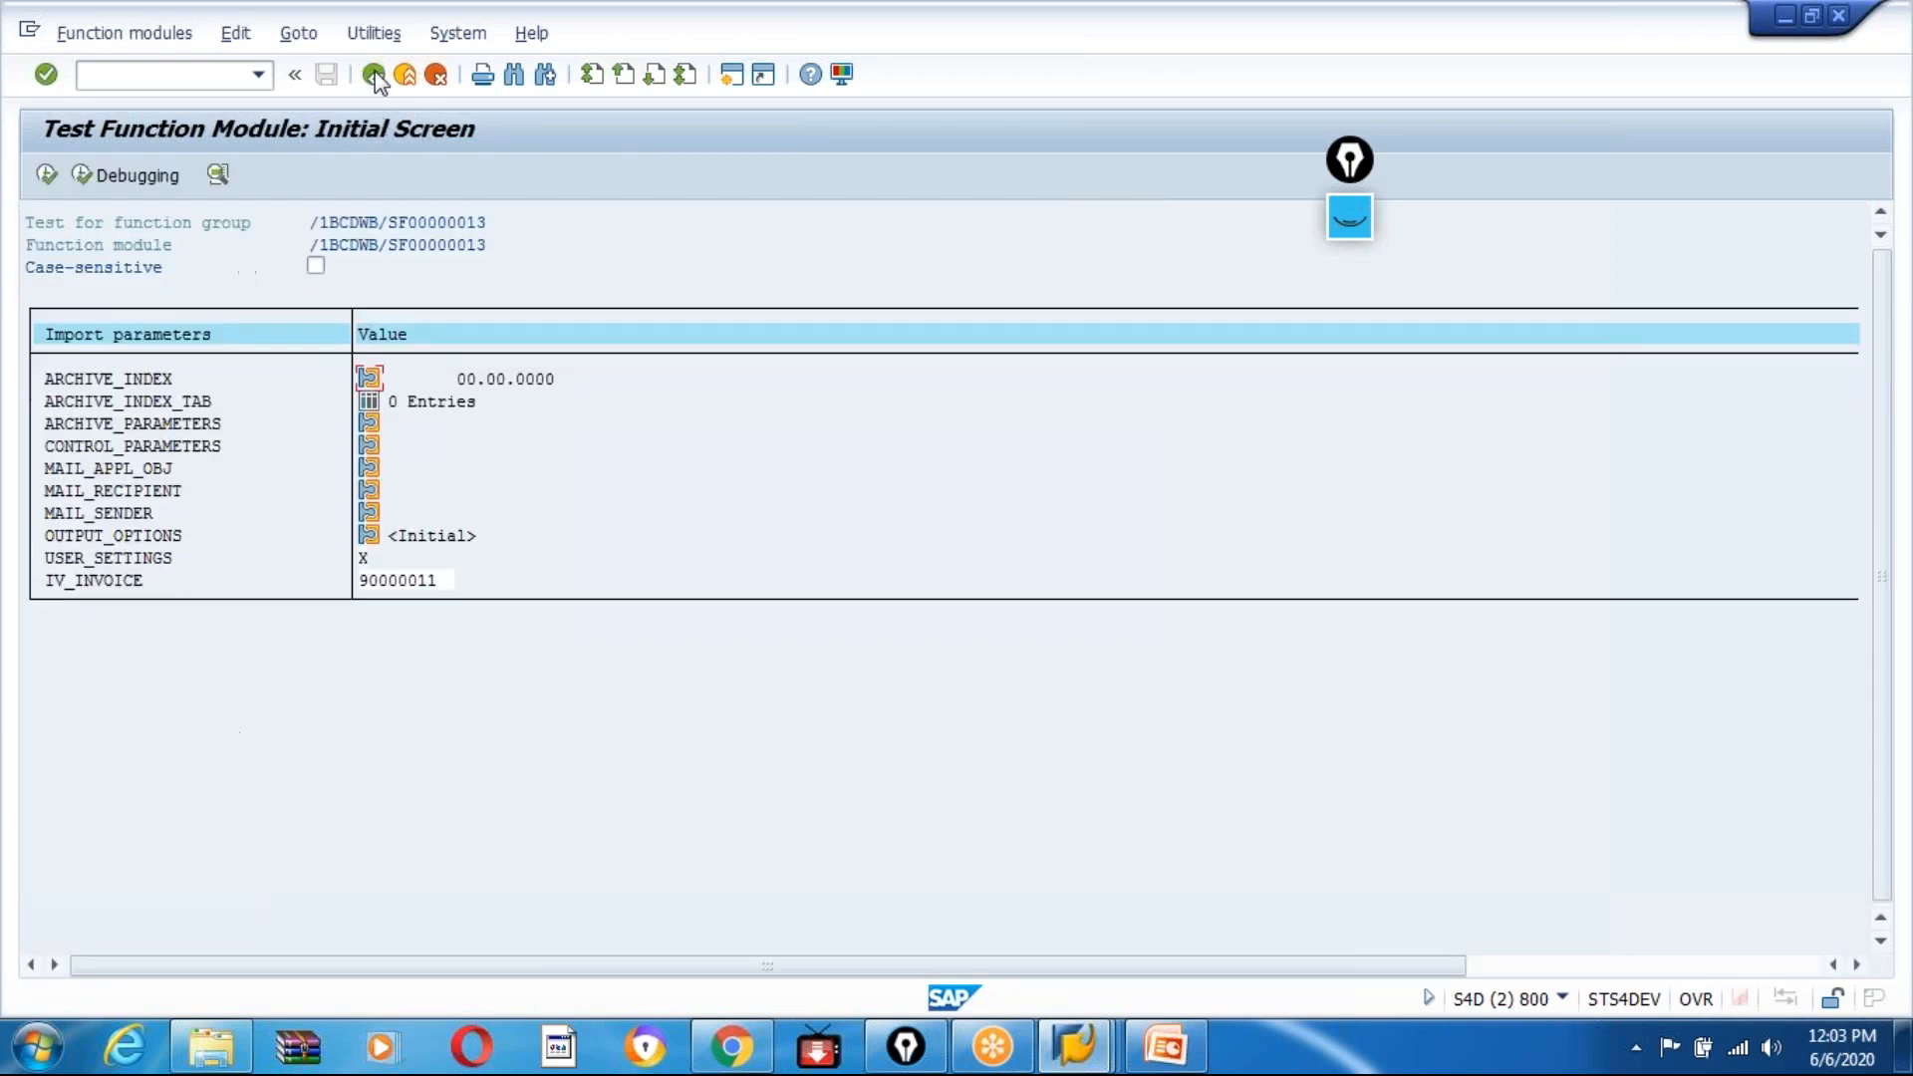
click(376, 77)
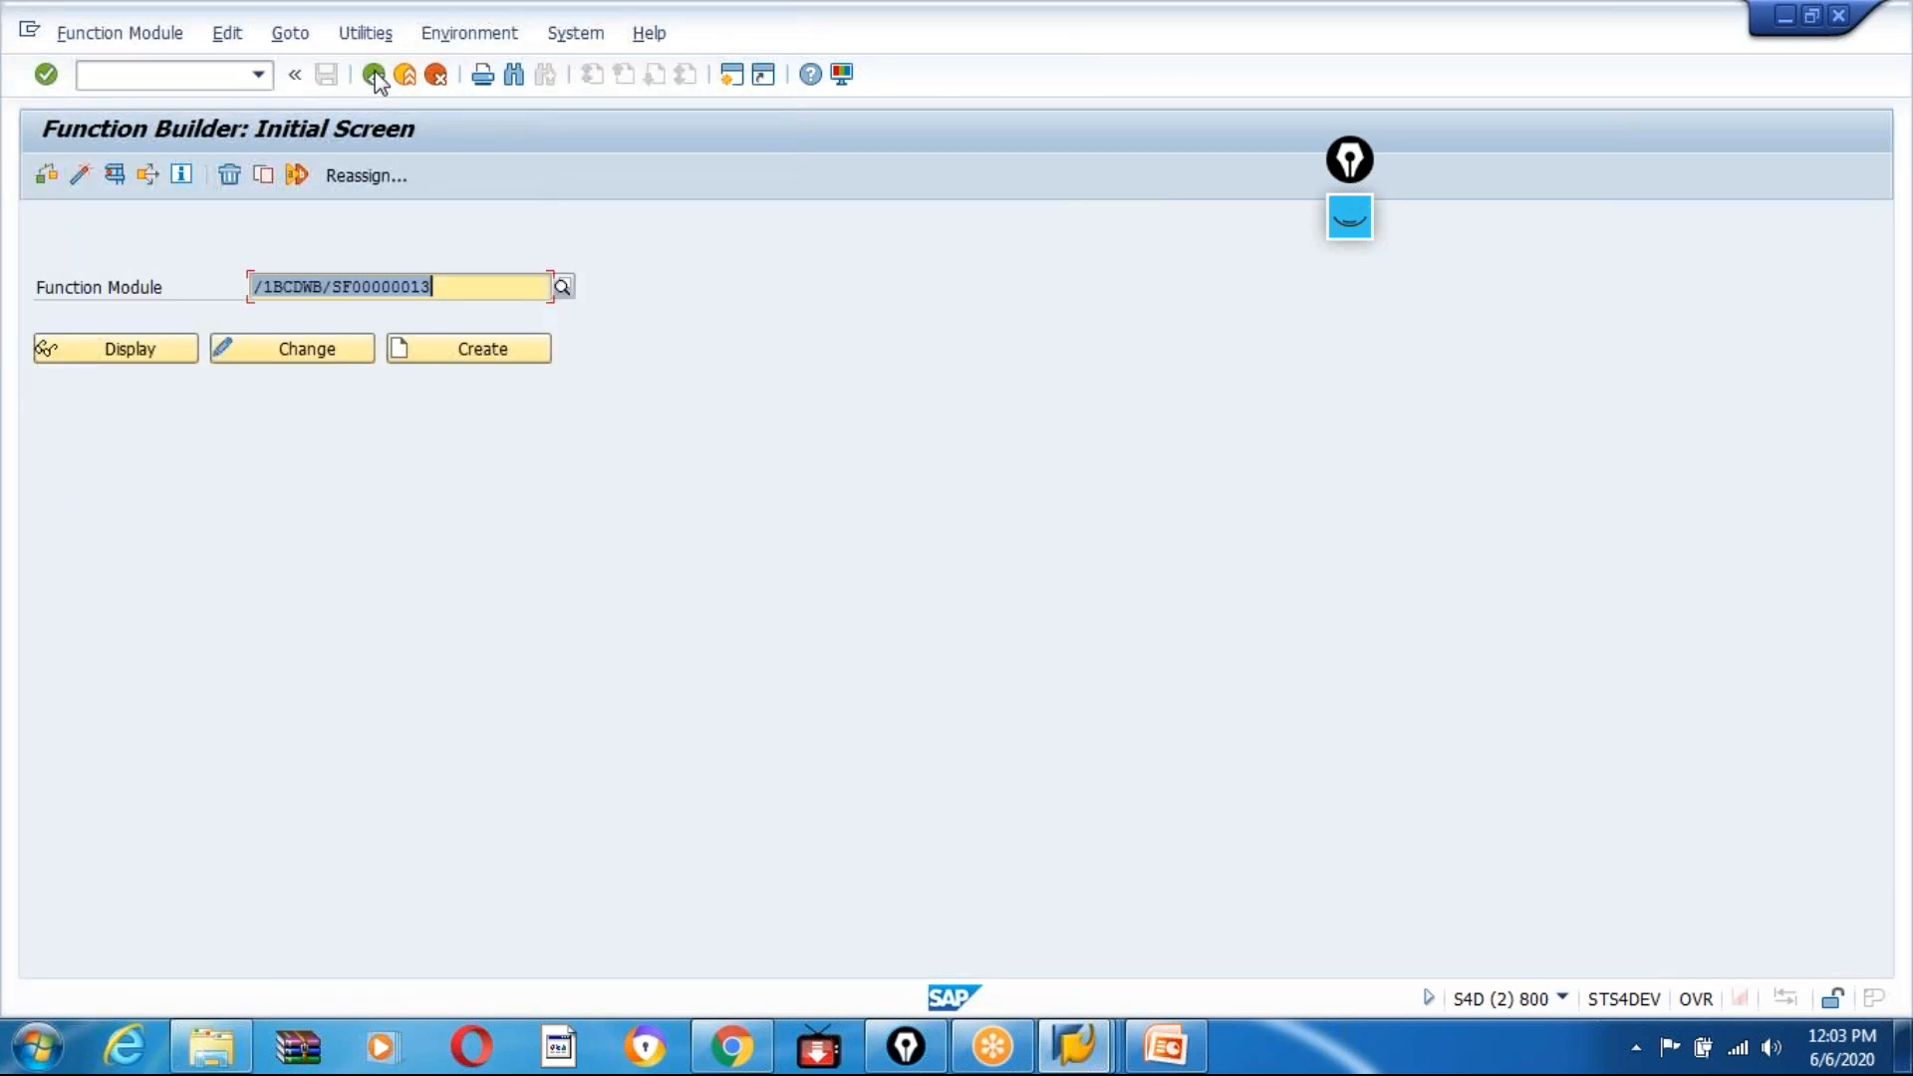
click(375, 72)
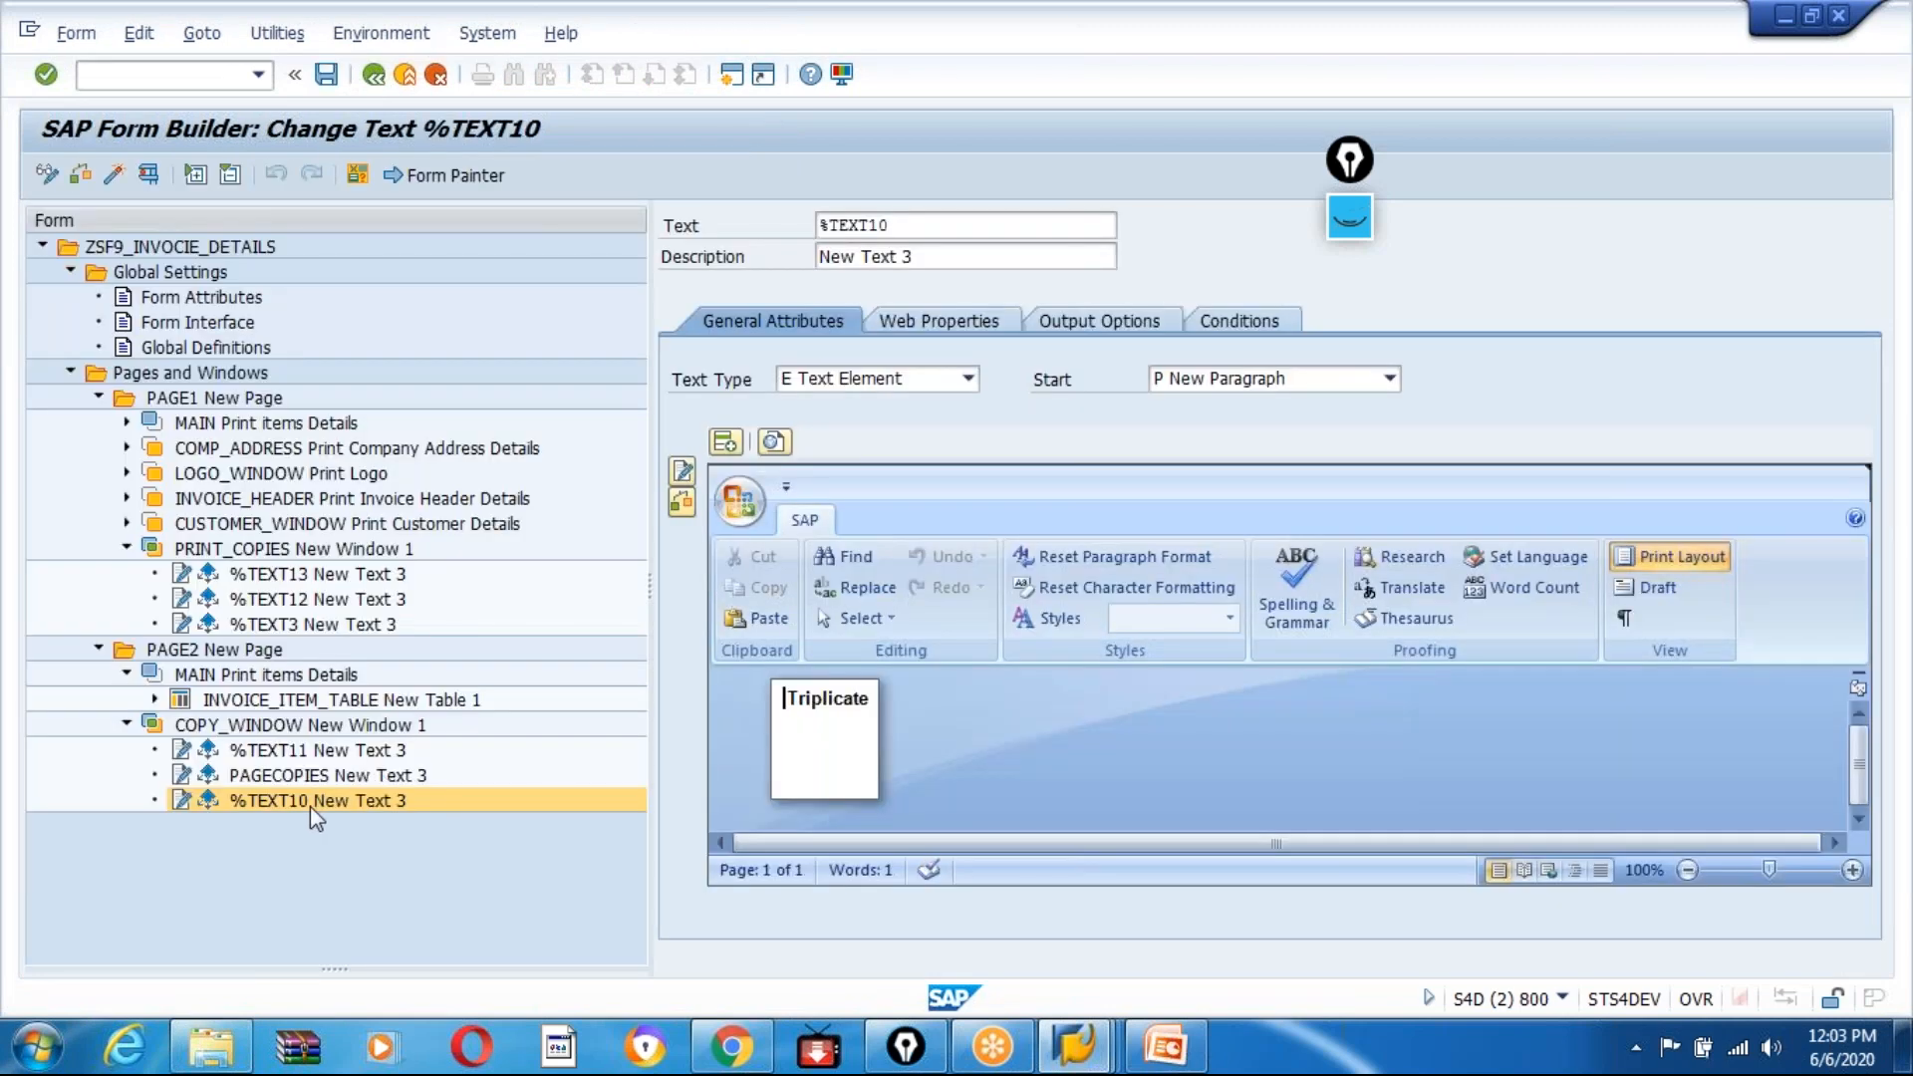
Step: Check the SFSY-COPYCOUNT output condition of the %TEXT10 text in COPY_WINDOW
click(1246, 325)
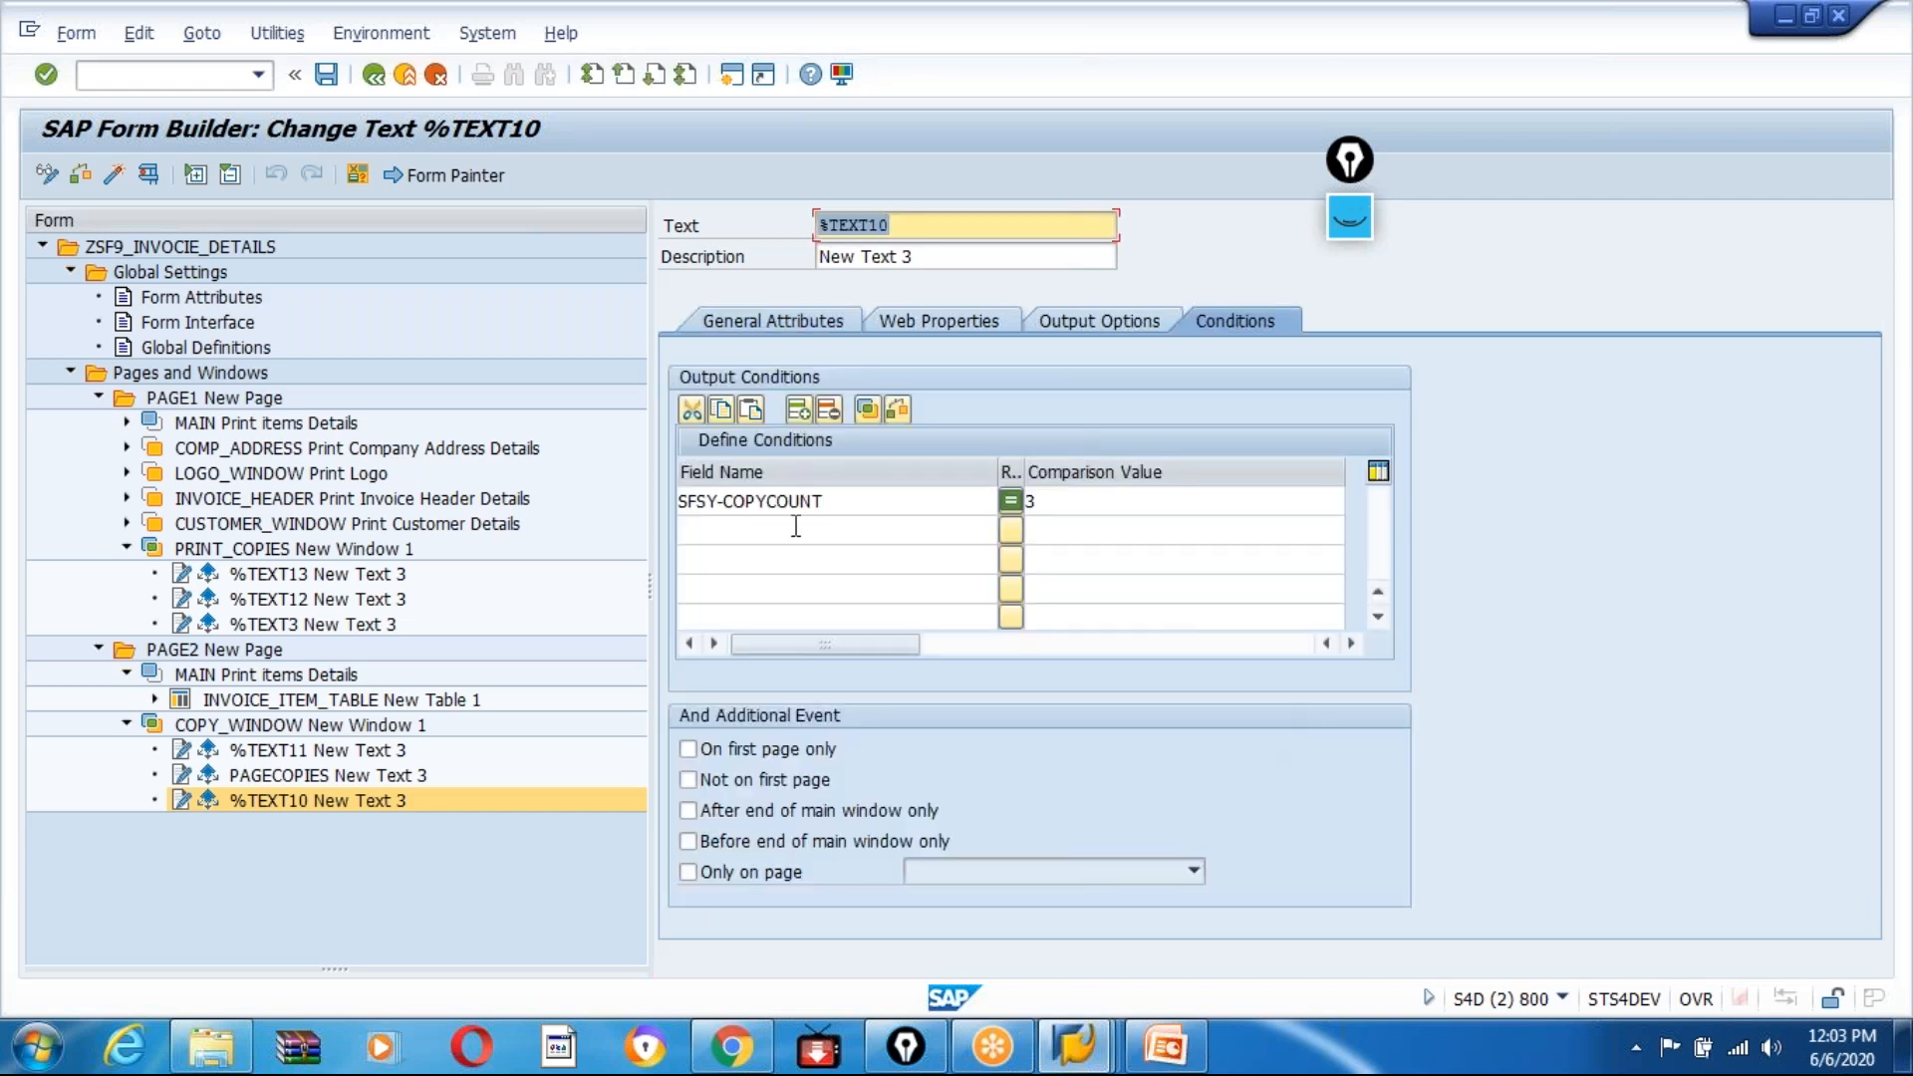
click(1042, 506)
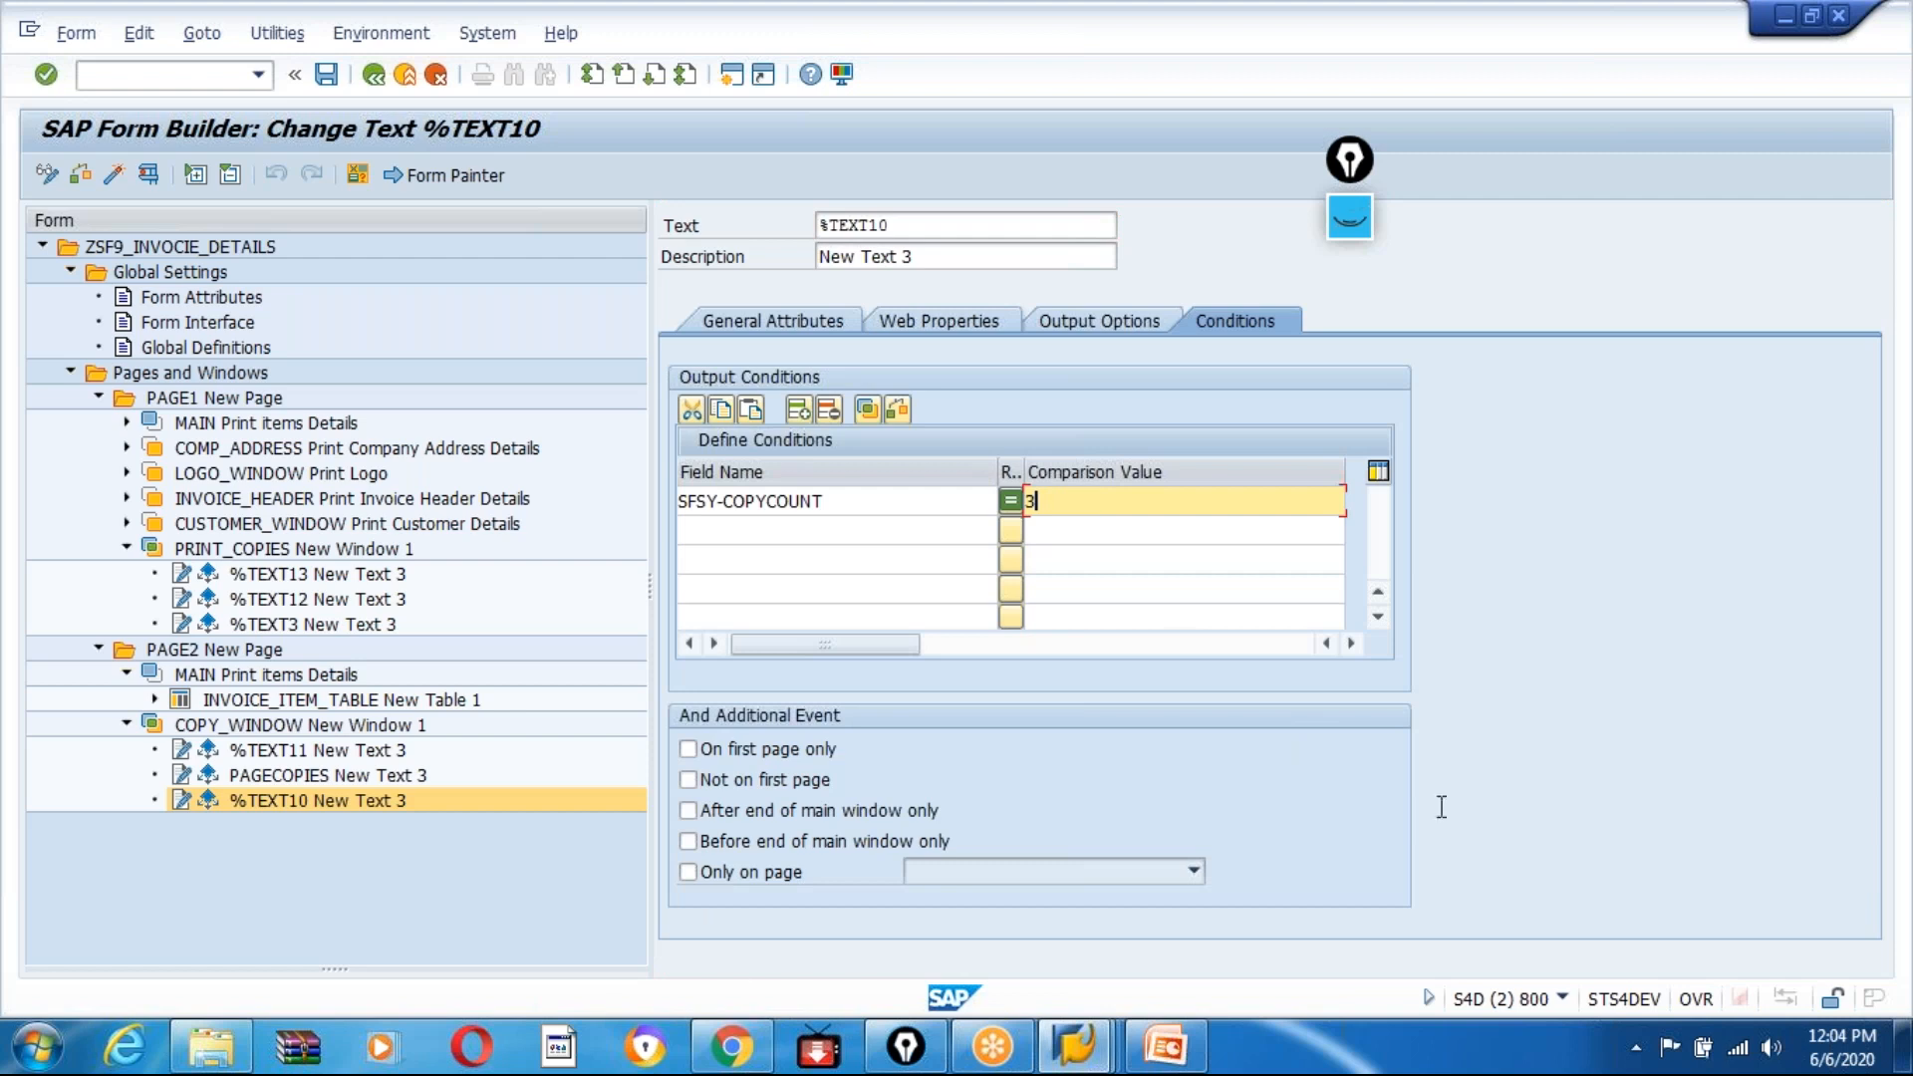
double_click(295, 803)
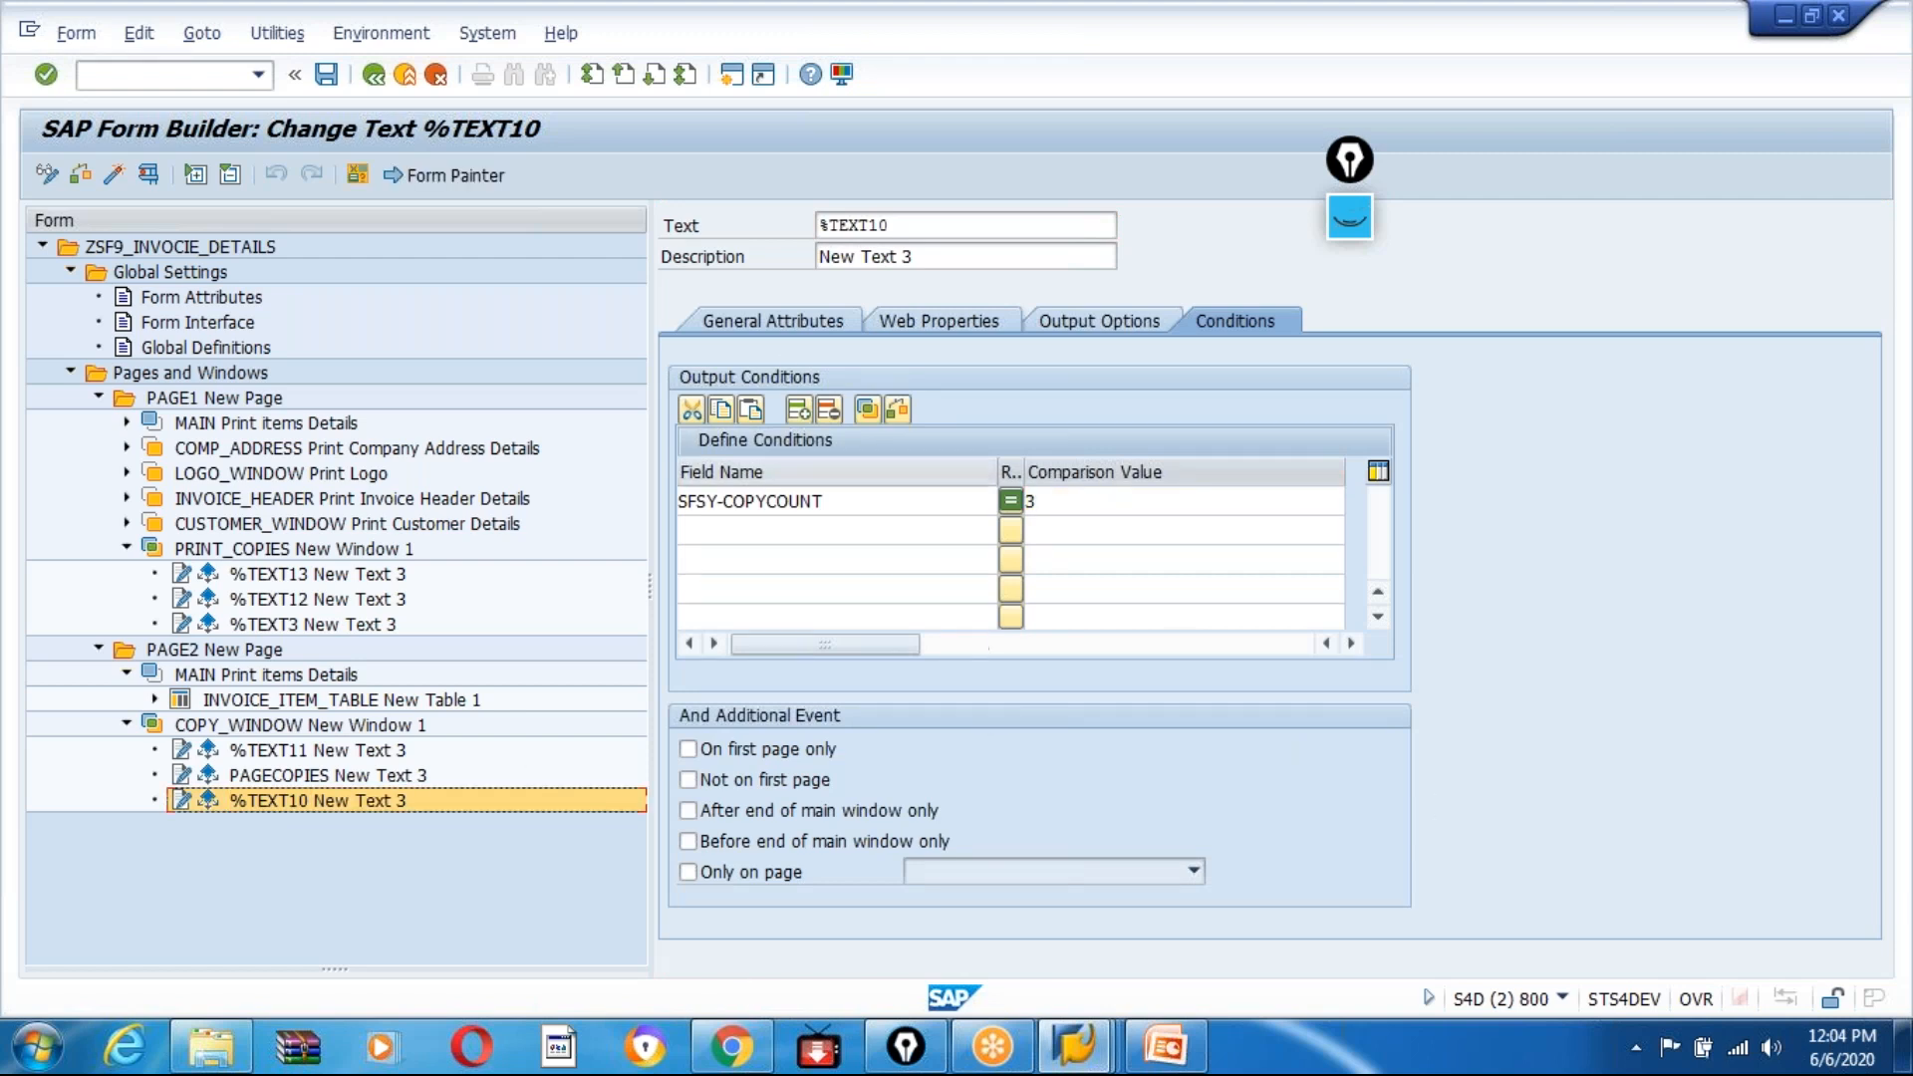
Step: Inspect the Triplicate text of %TEXT10 in the line editor, including its format tags, and return to the form
click(757, 320)
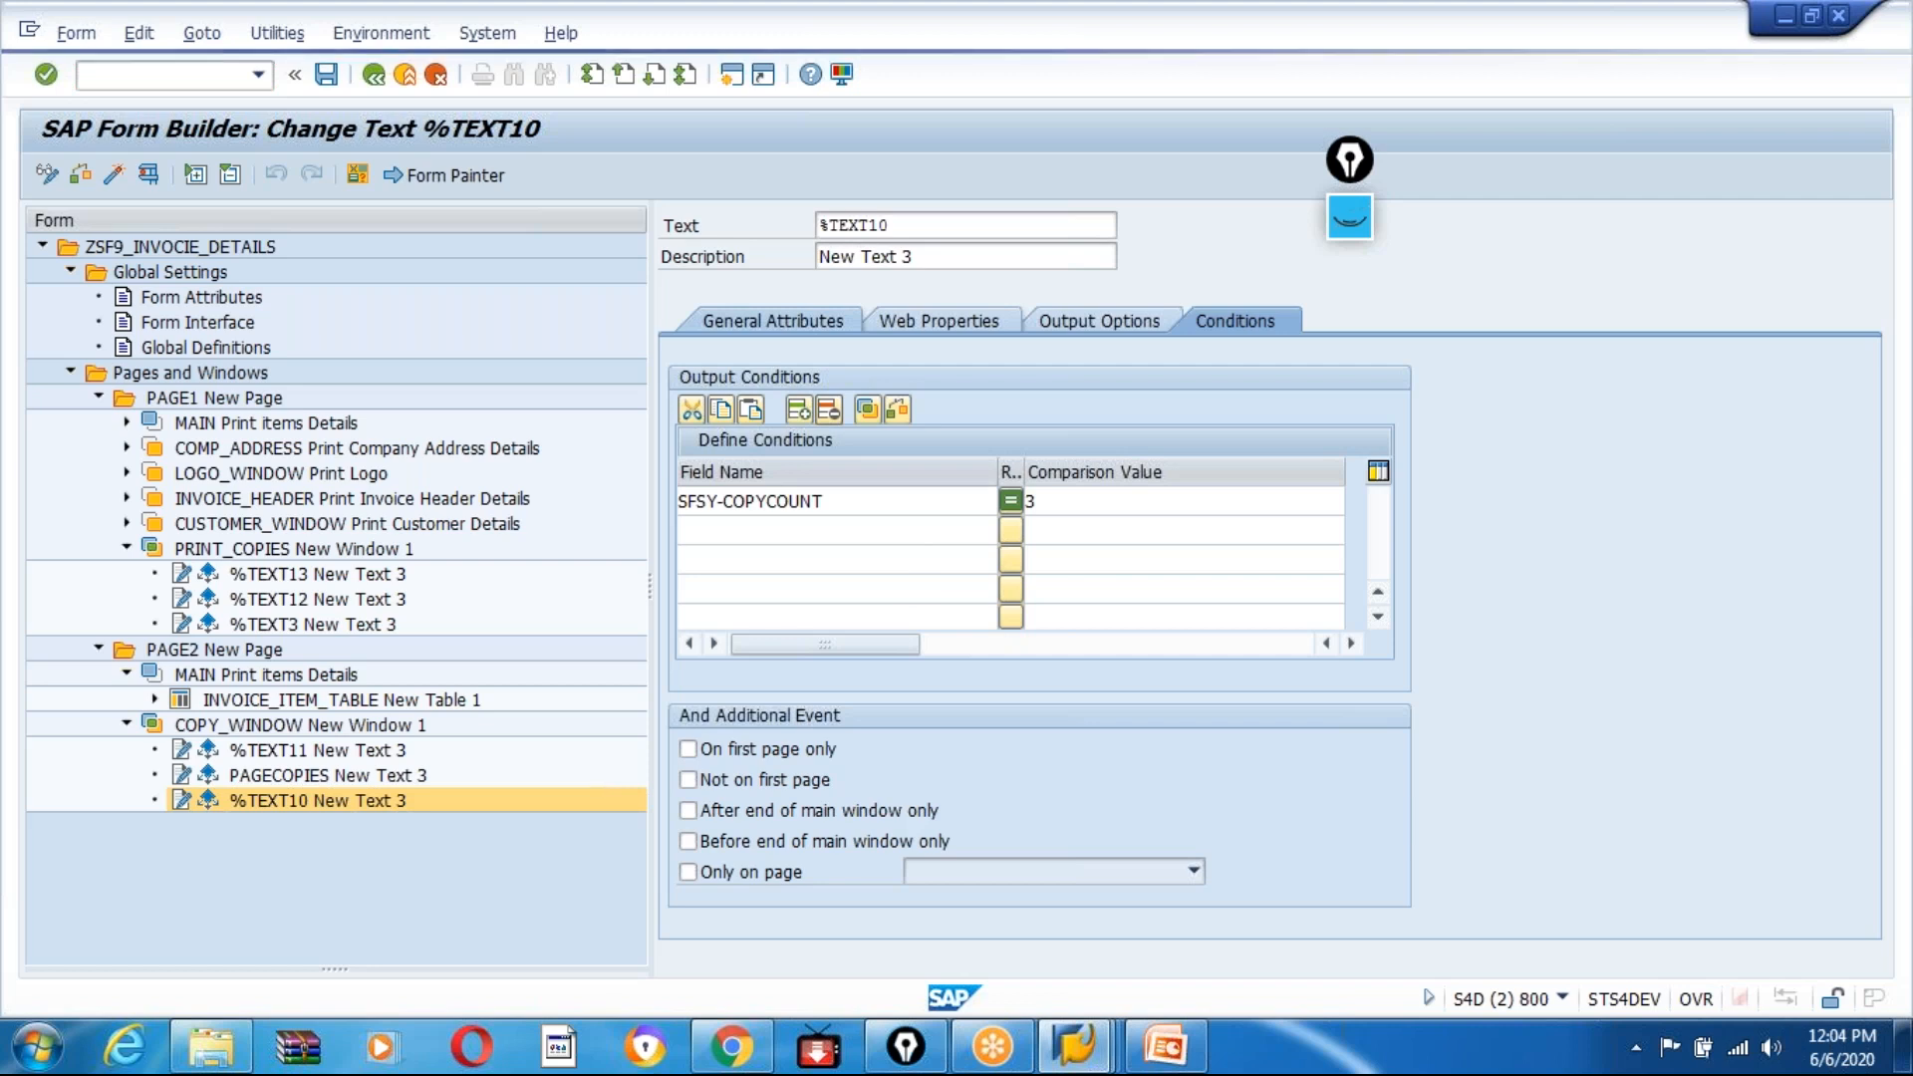
click(682, 471)
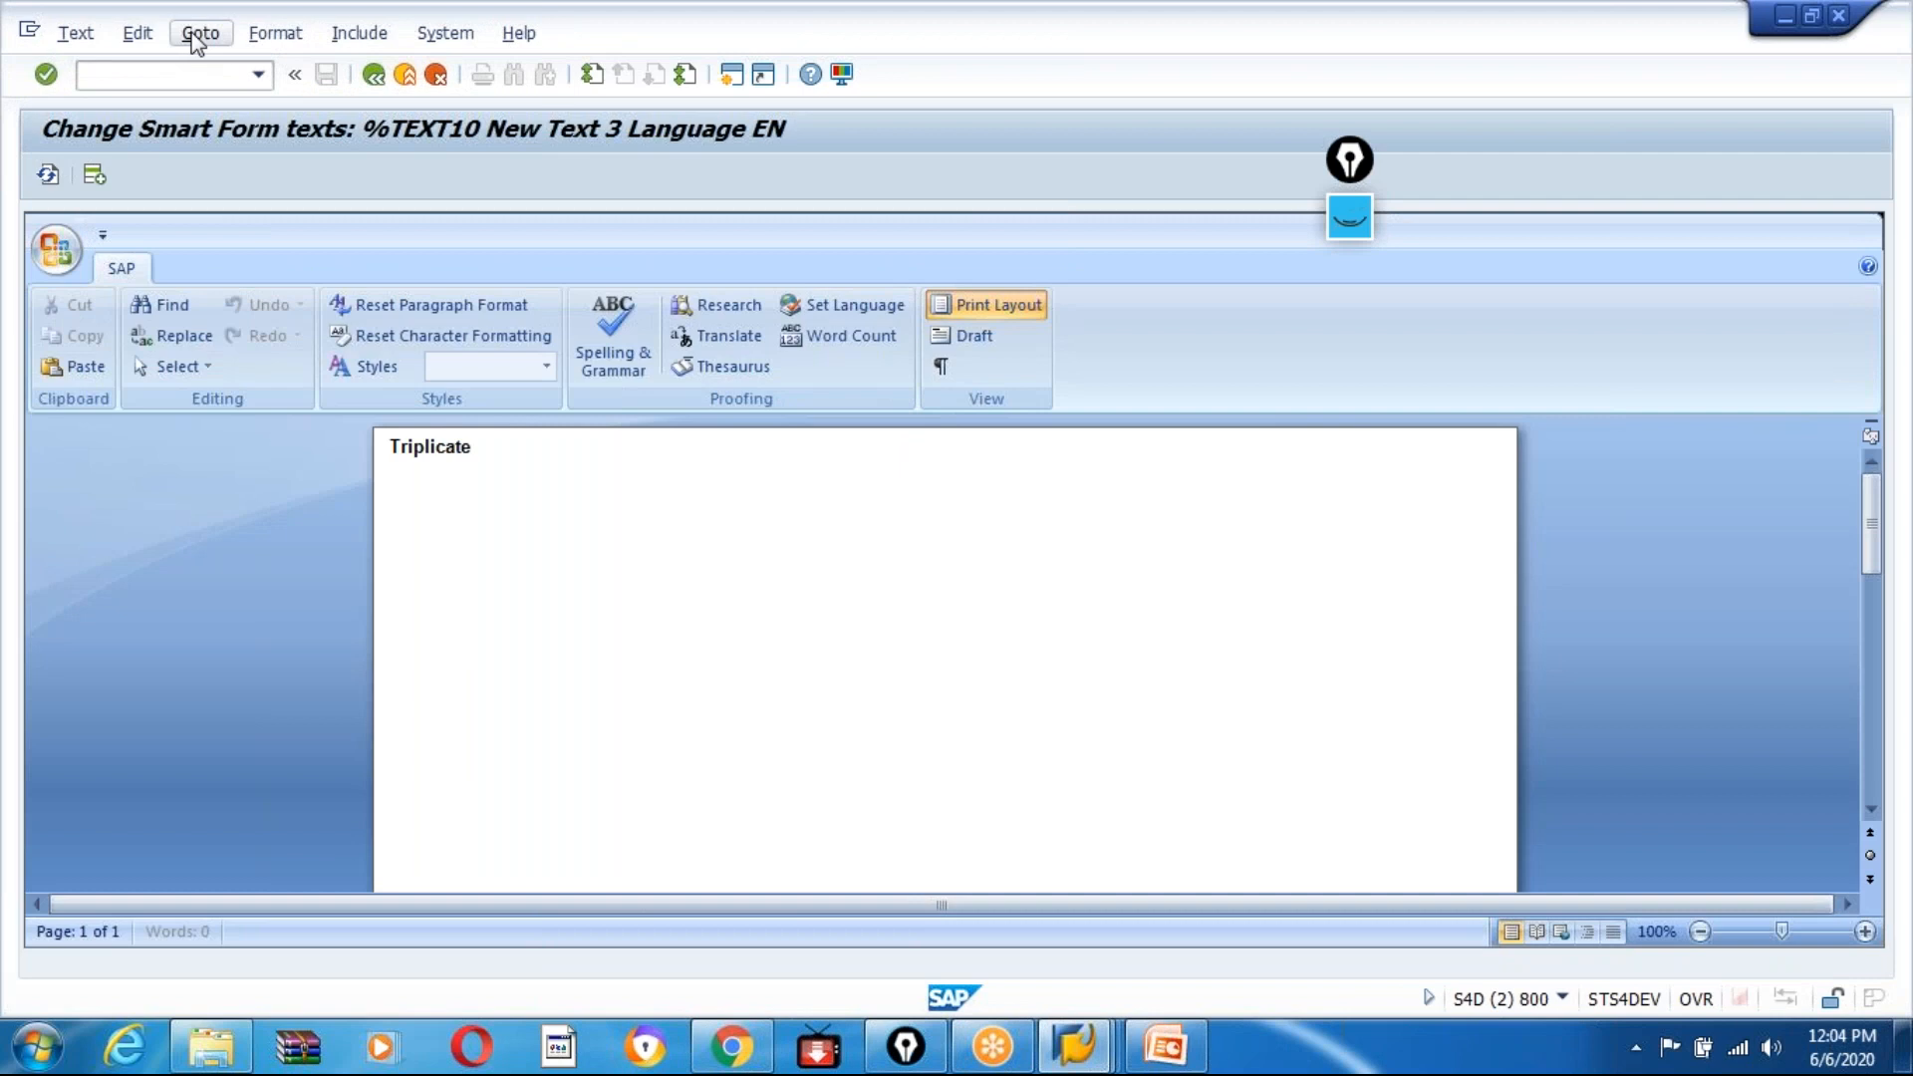
click(198, 35)
click(261, 99)
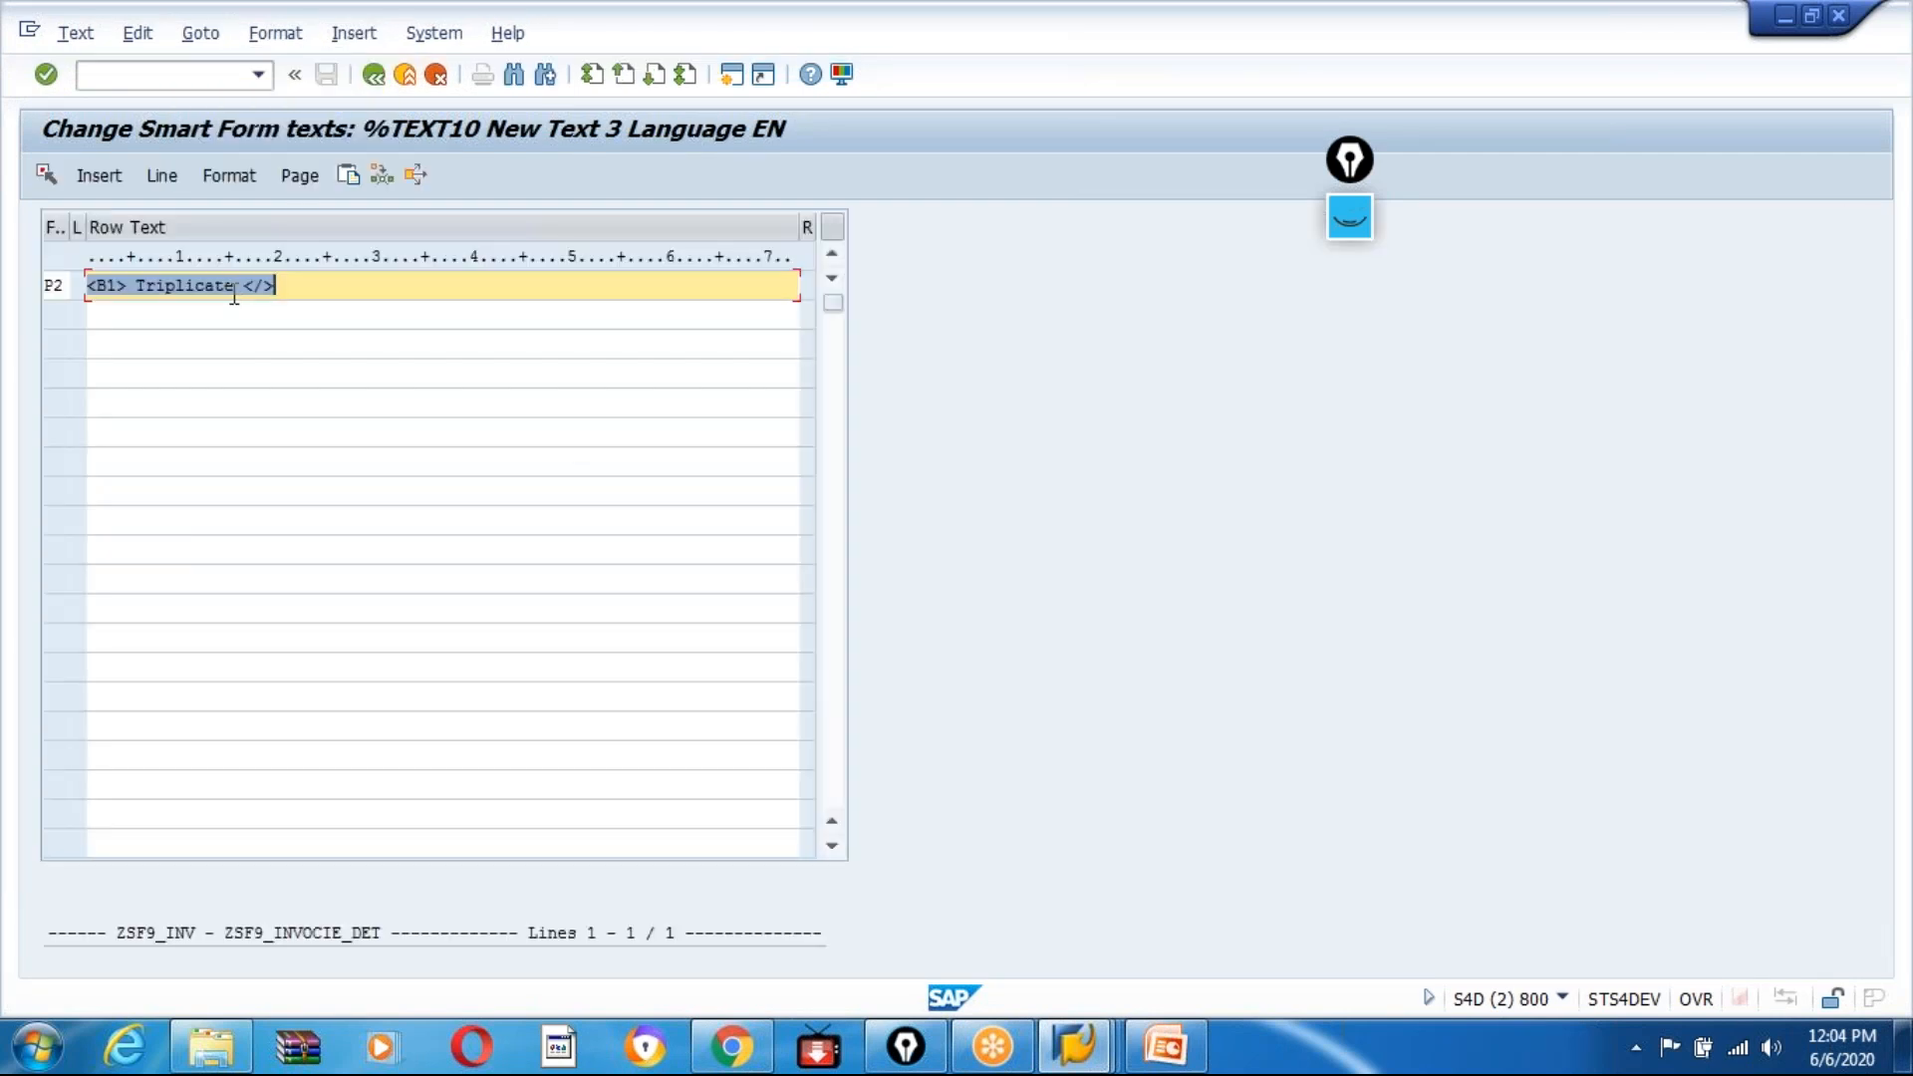
click(310, 283)
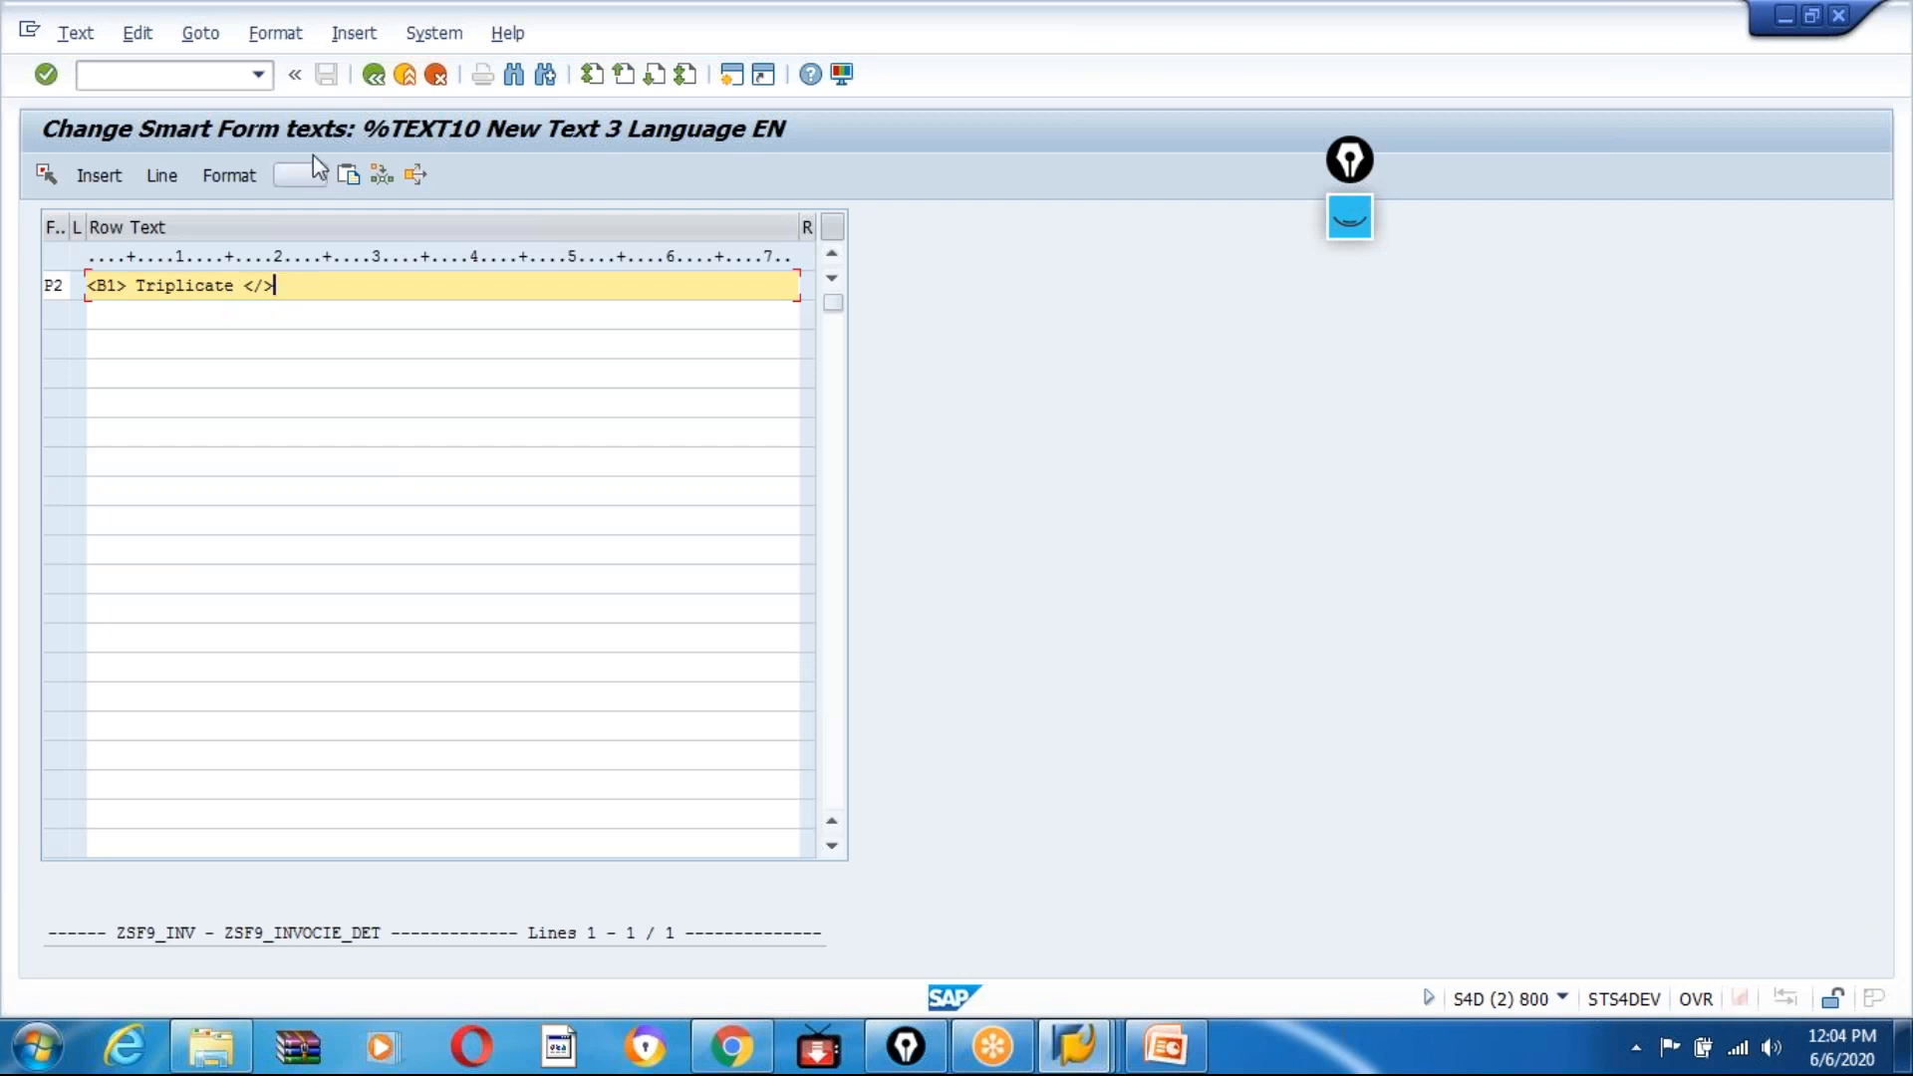
click(385, 79)
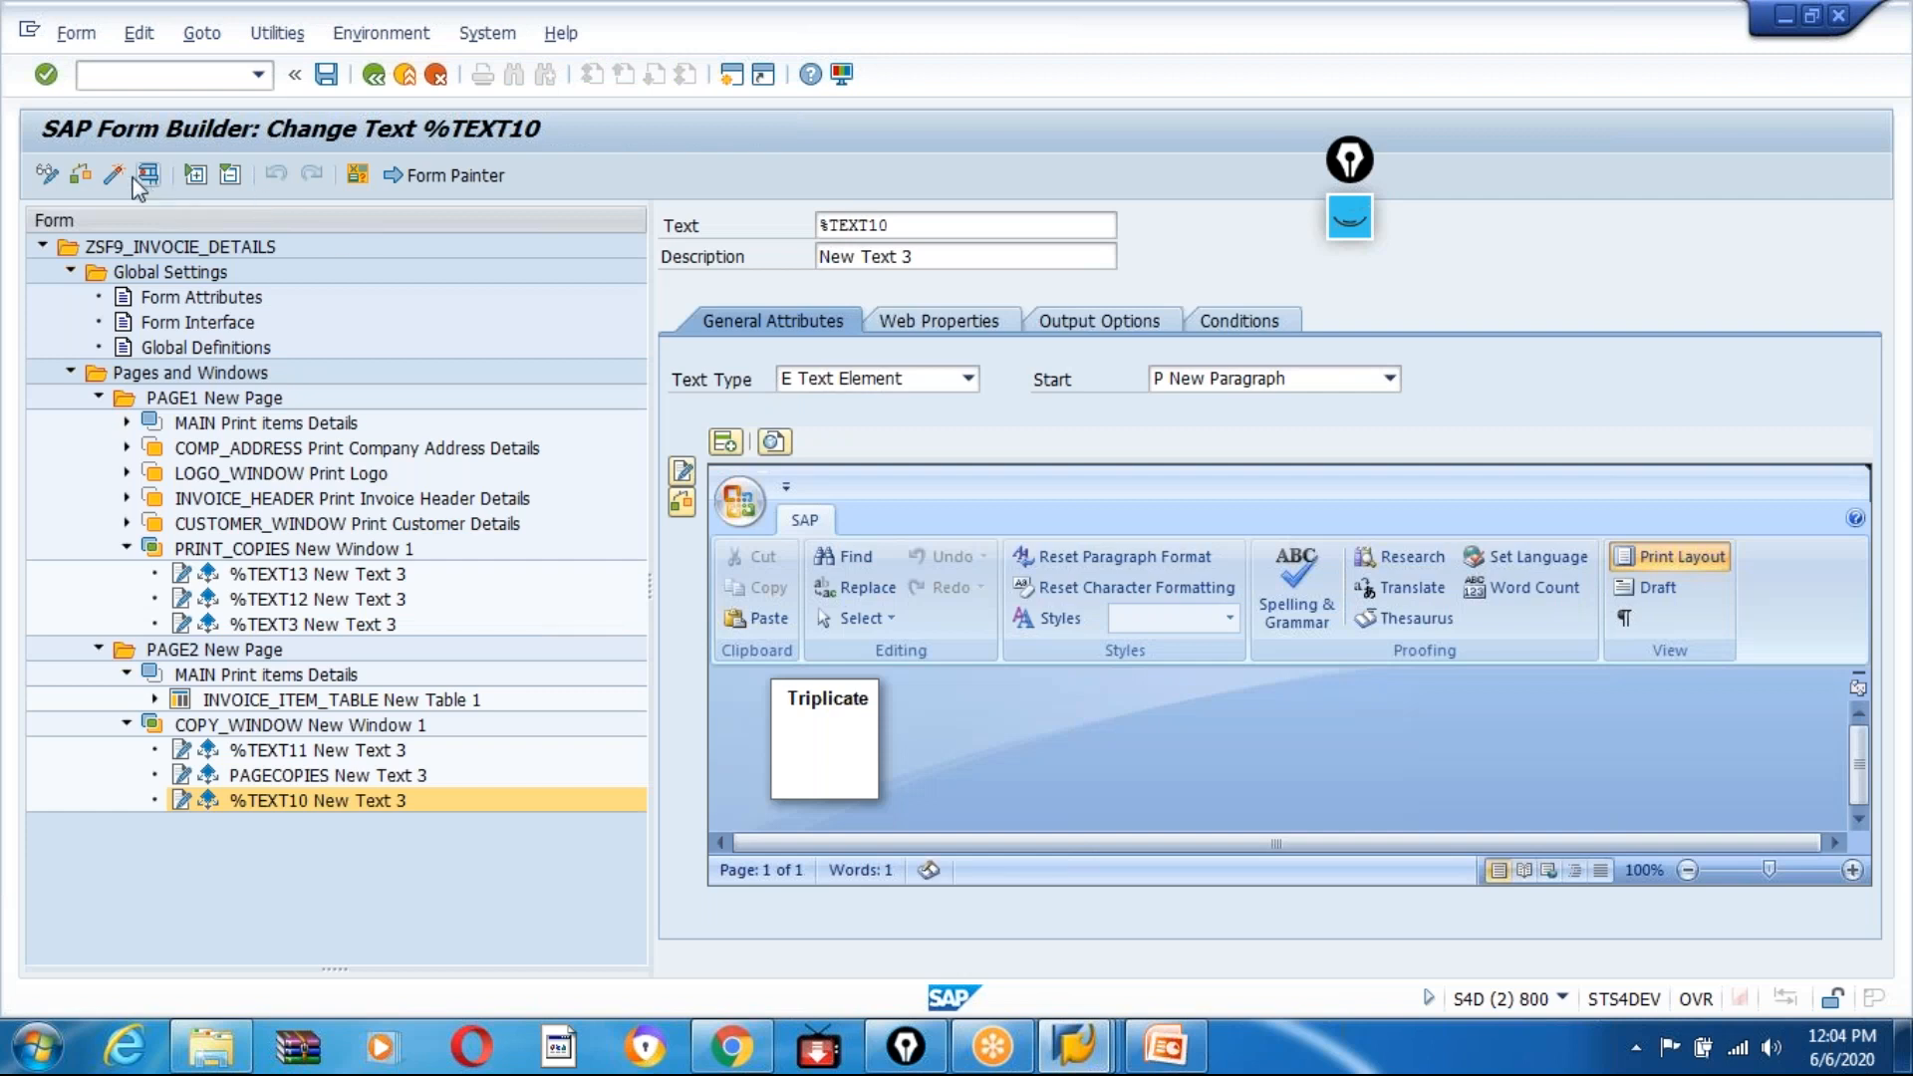
Step: Activate the form again and check the output condition of the PAGECOPIES text in COPY_WINDOW
click(115, 178)
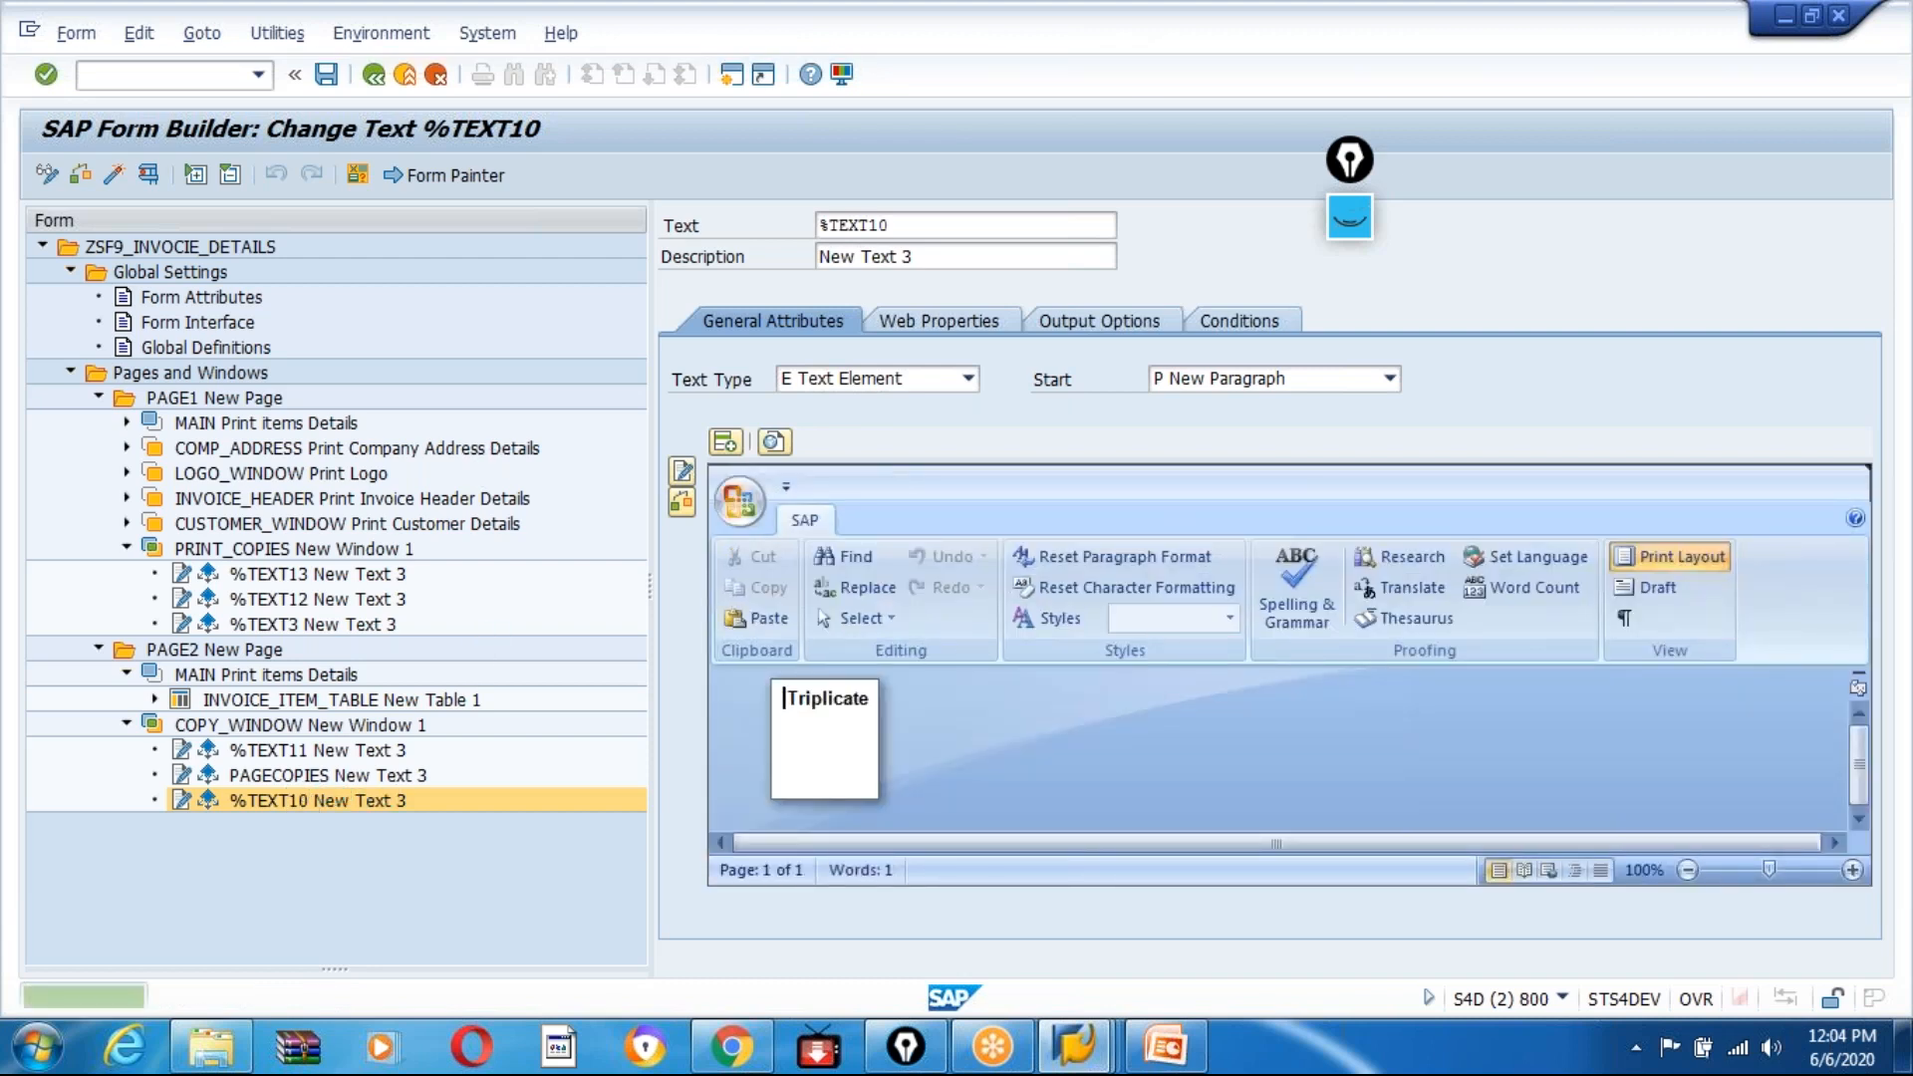
click(276, 776)
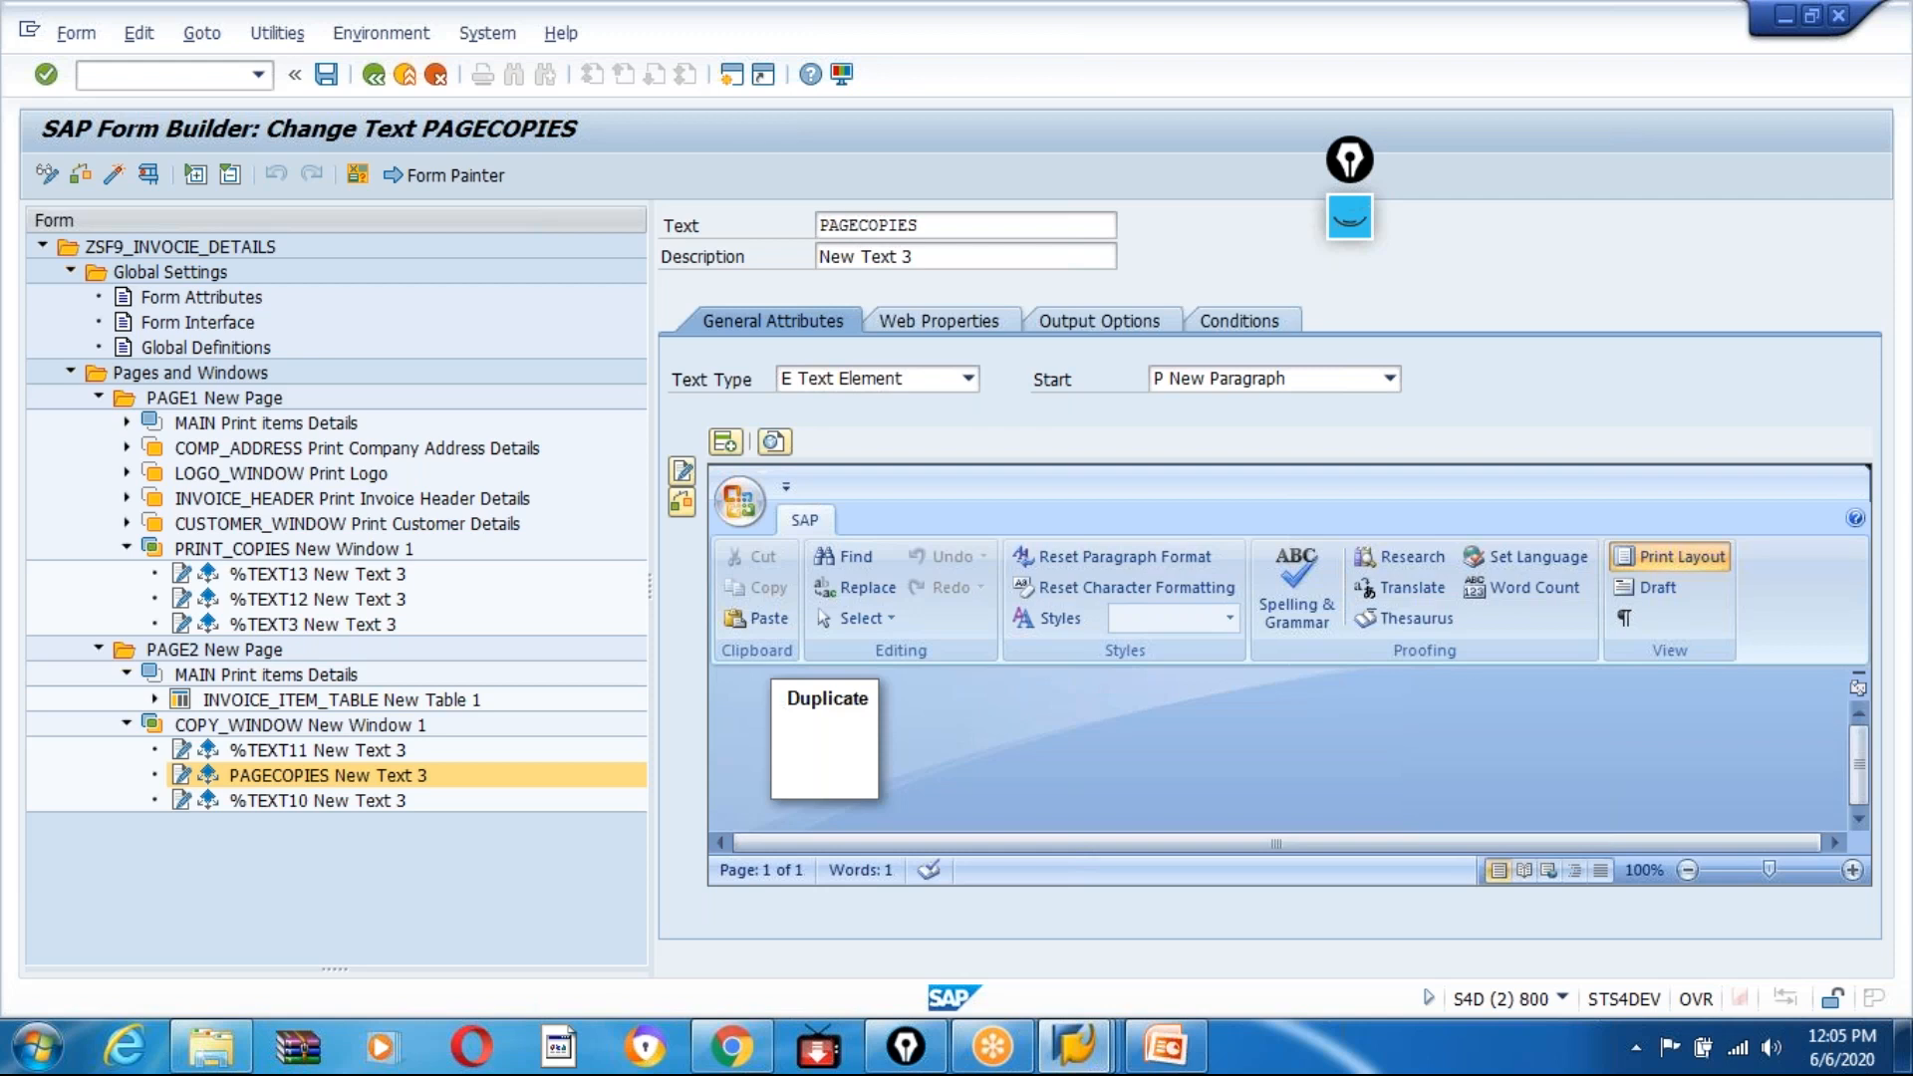
click(1258, 323)
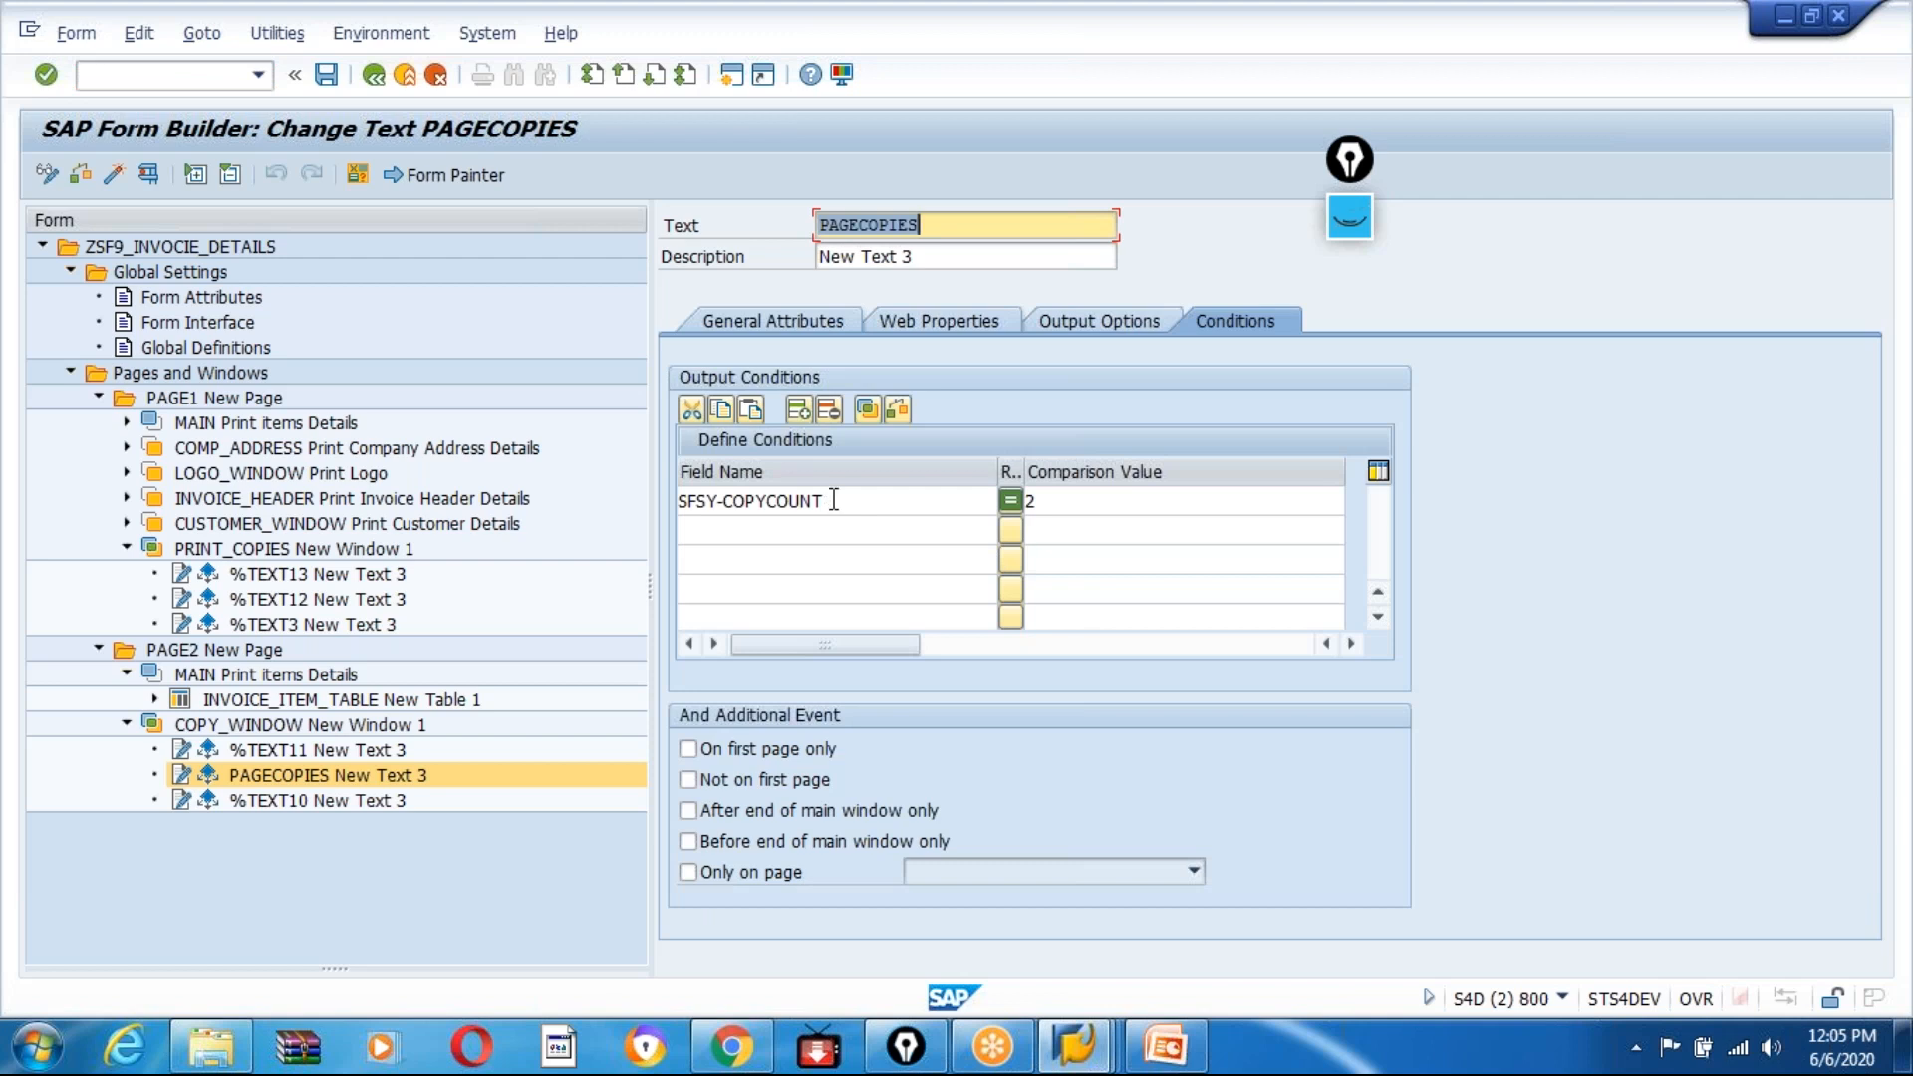
Step: Compare the SFSY-COPYCOUNT output conditions of the PAGECOPIES and %TEXT10 texts in COPY_WINDOW
drag(837, 499, 658, 501)
click(903, 507)
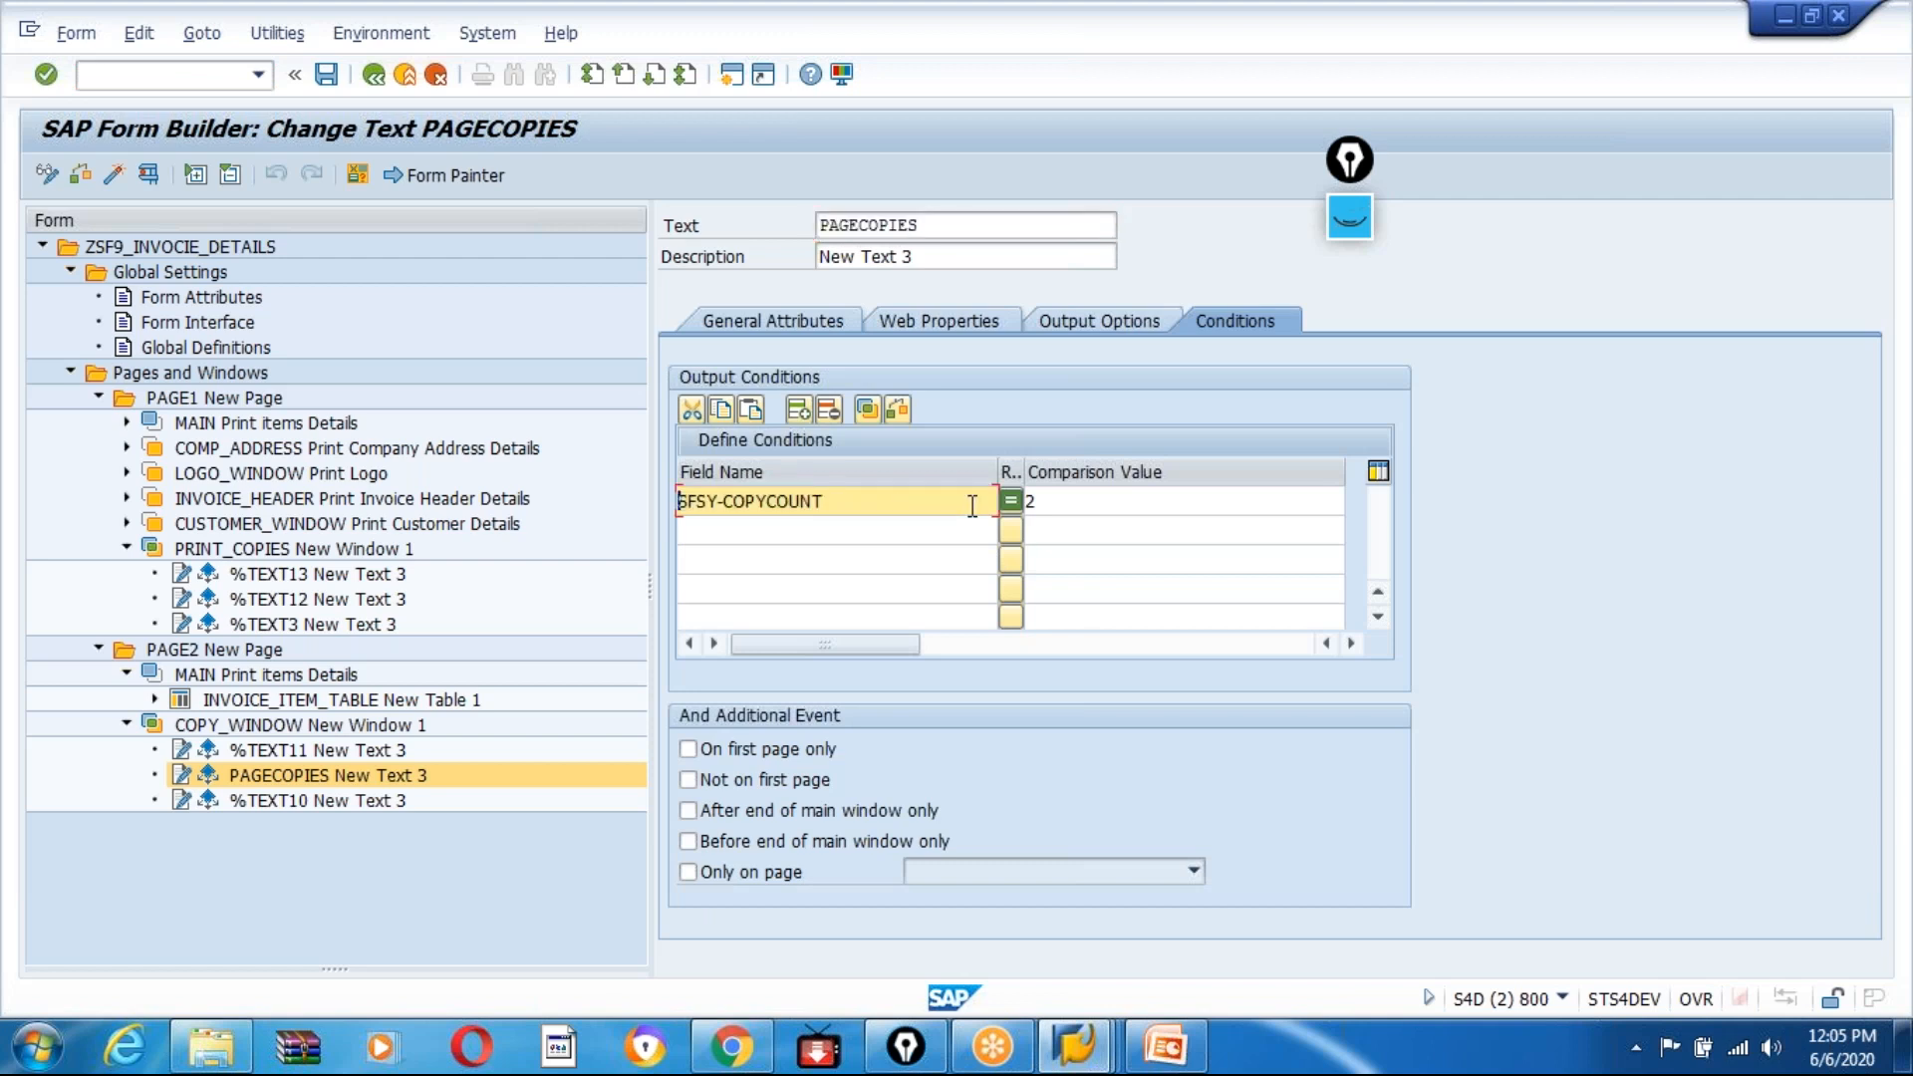
click(1098, 504)
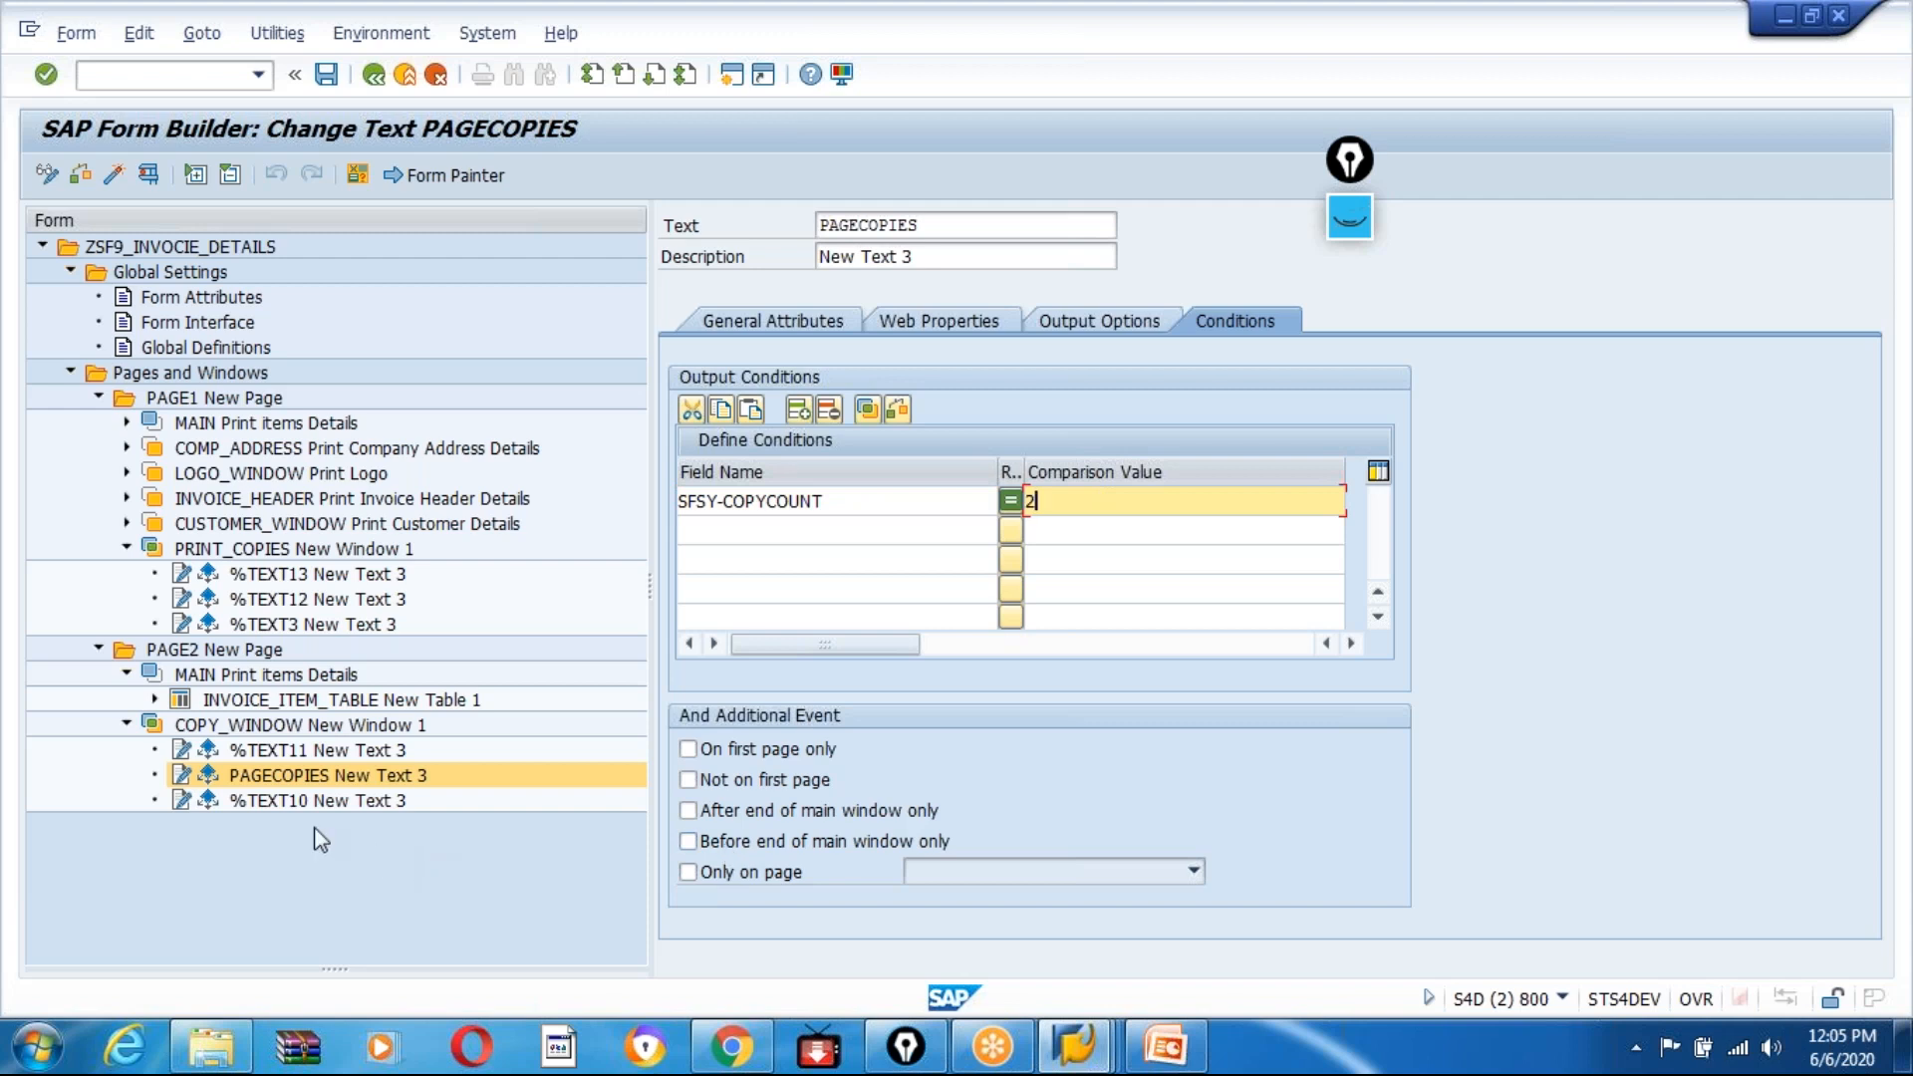
click(266, 803)
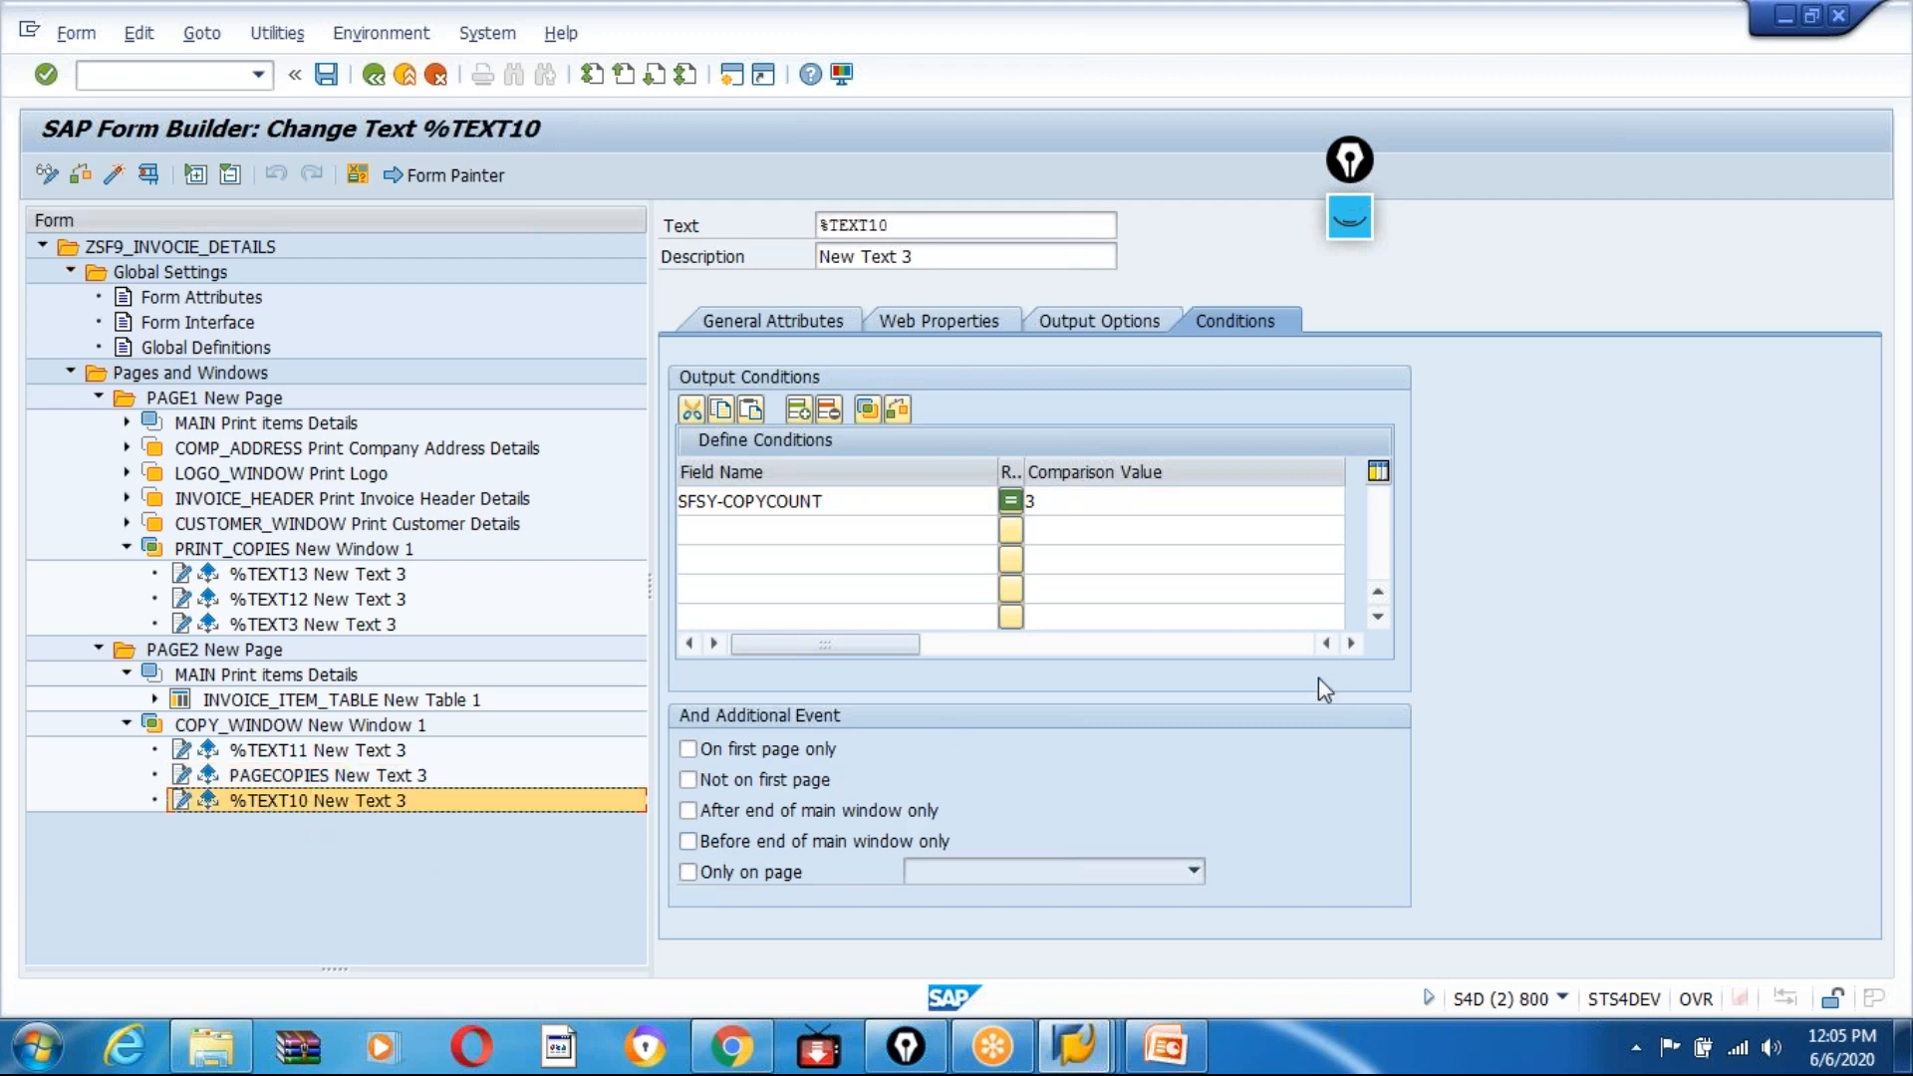
drag(837, 498, 657, 490)
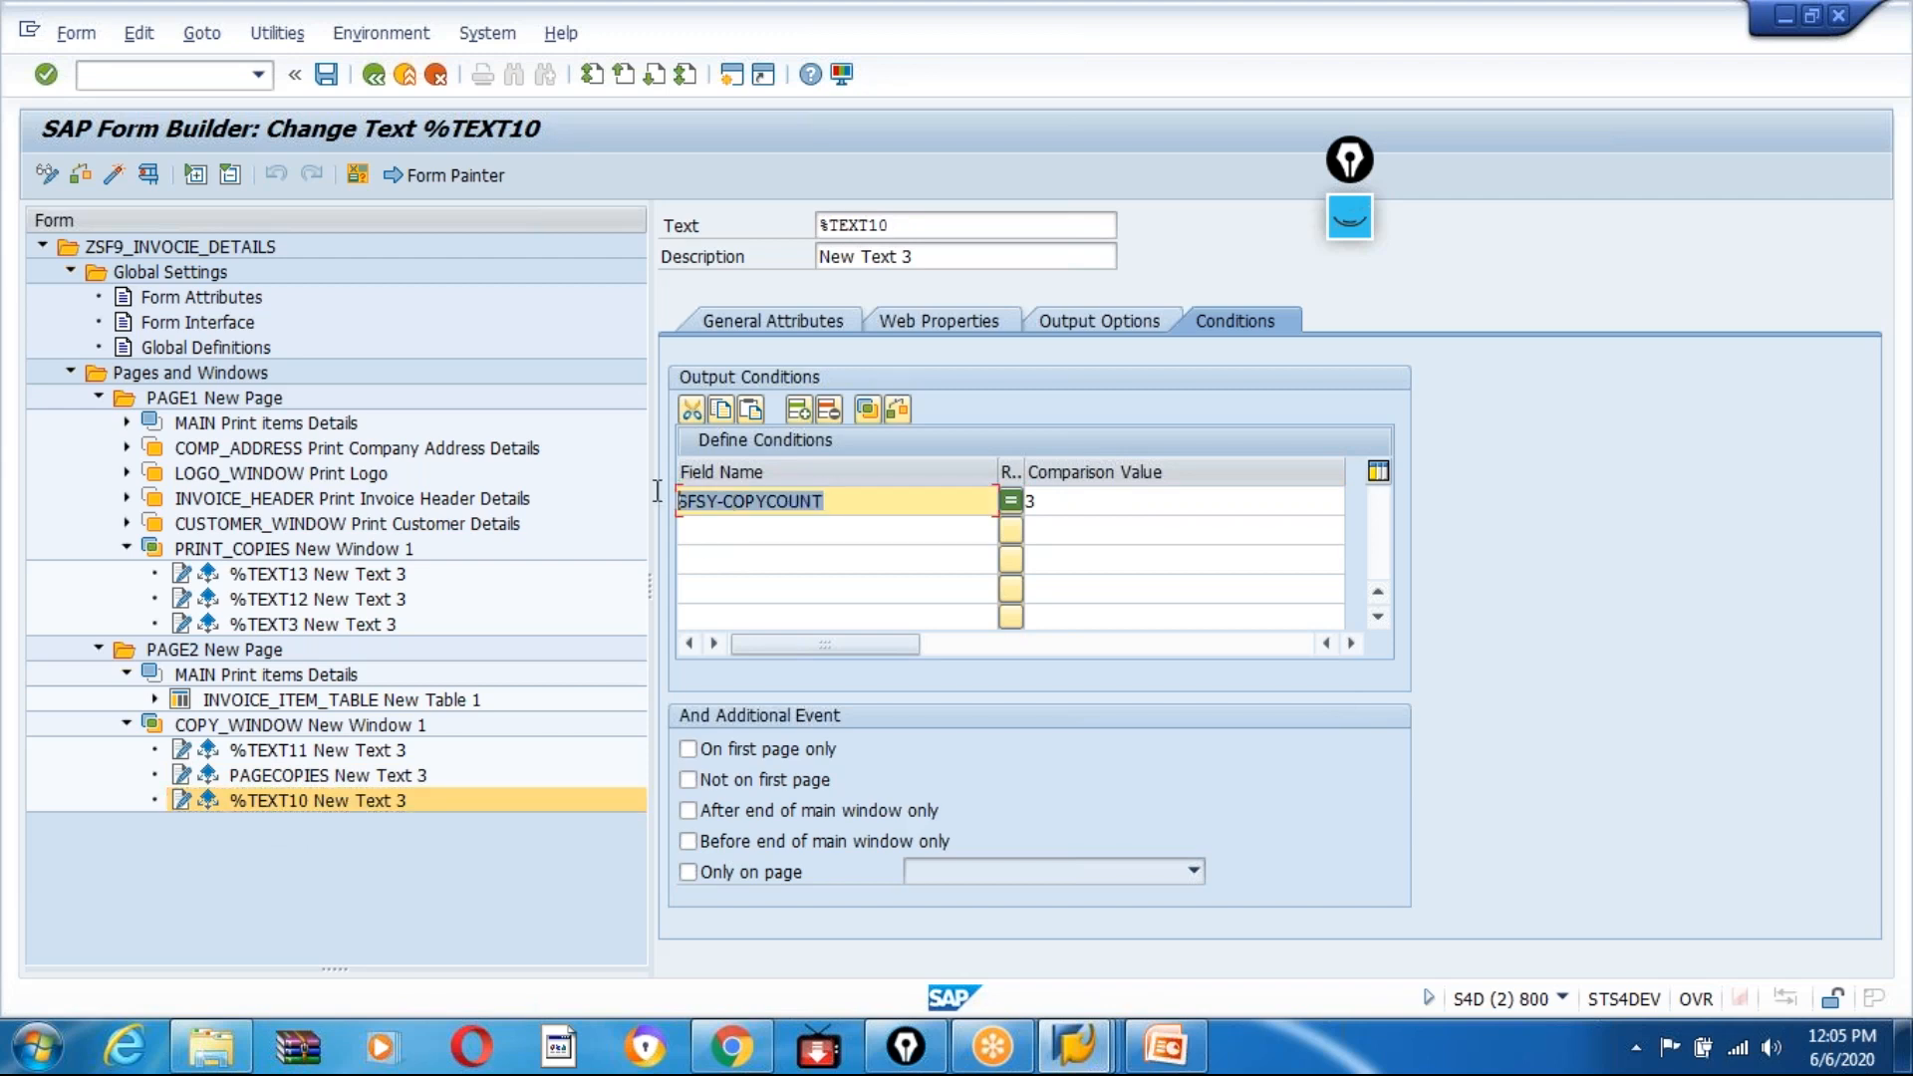
click(1157, 503)
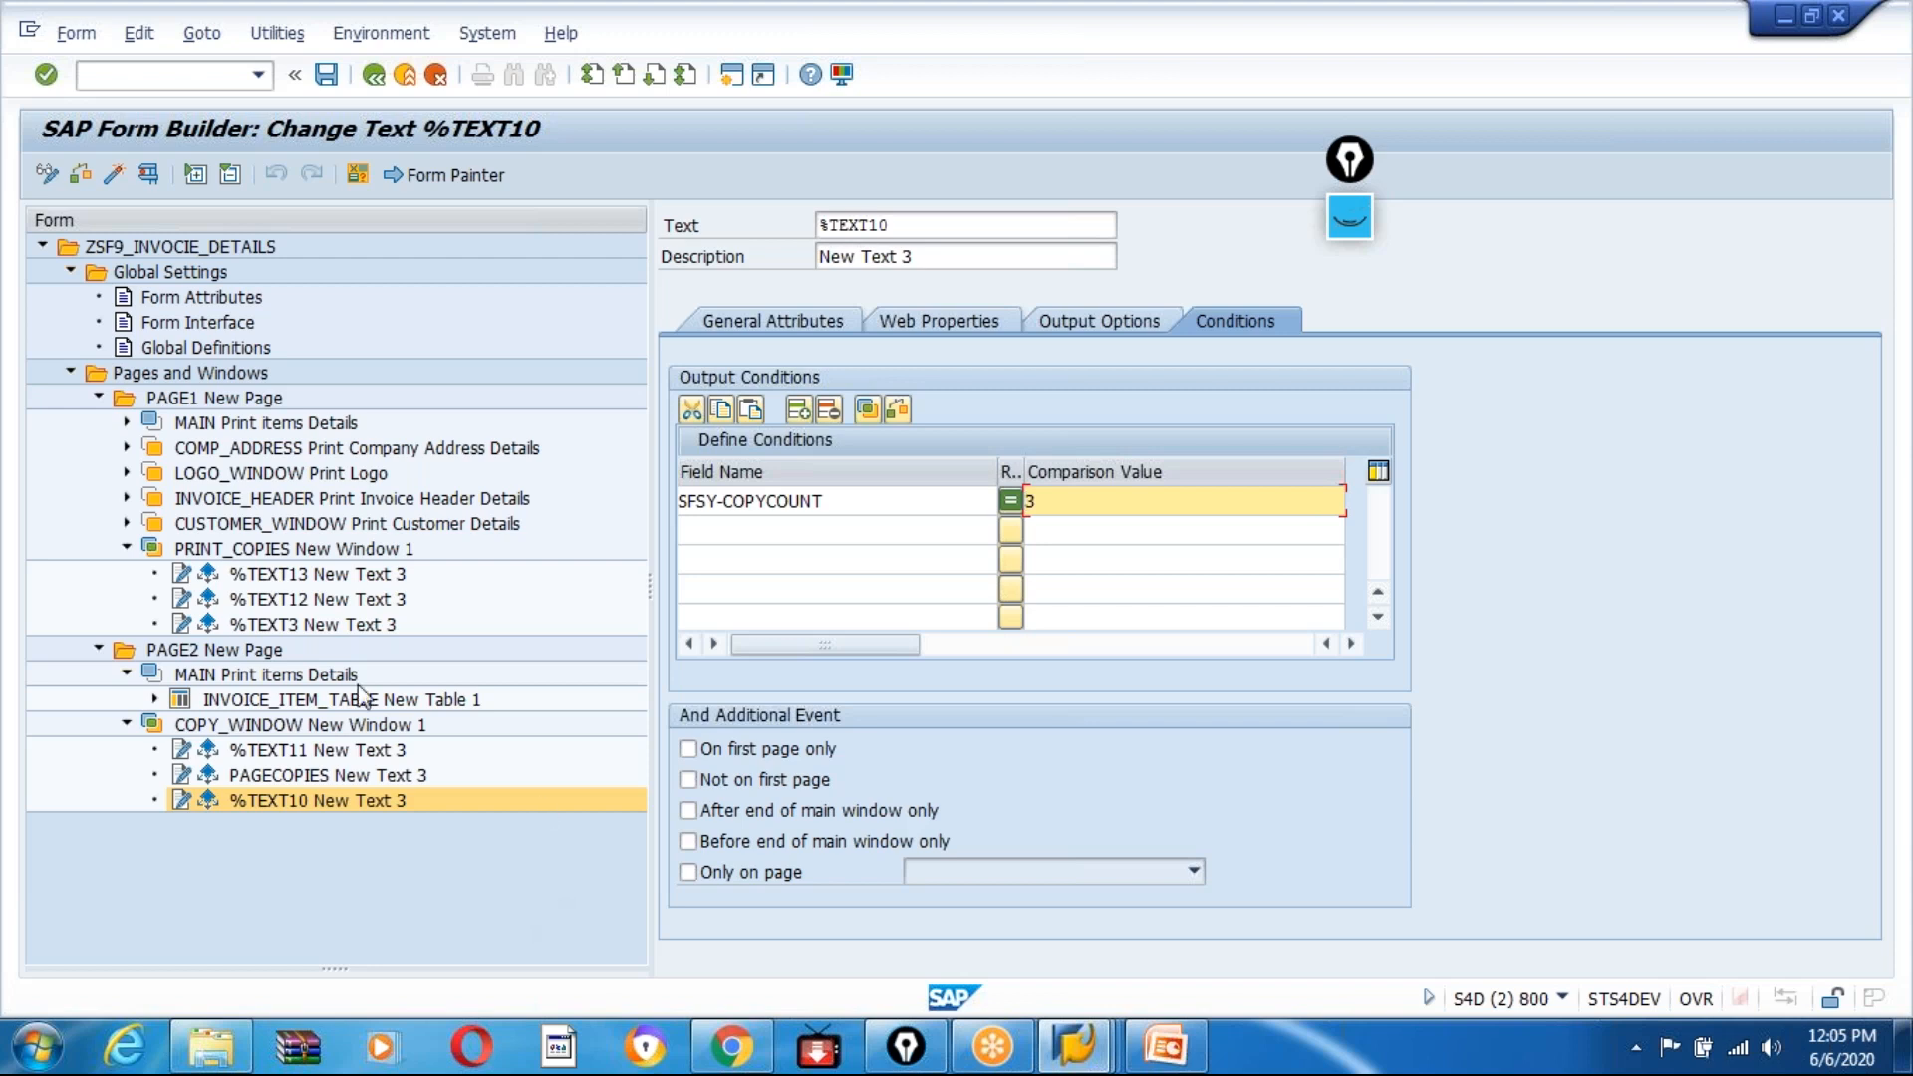
Step: Review the copy windows' placement under PAGE2 and PAGE1, and activate the form ZSF9_INVOCIE_DETAILS
click(177, 650)
click(243, 730)
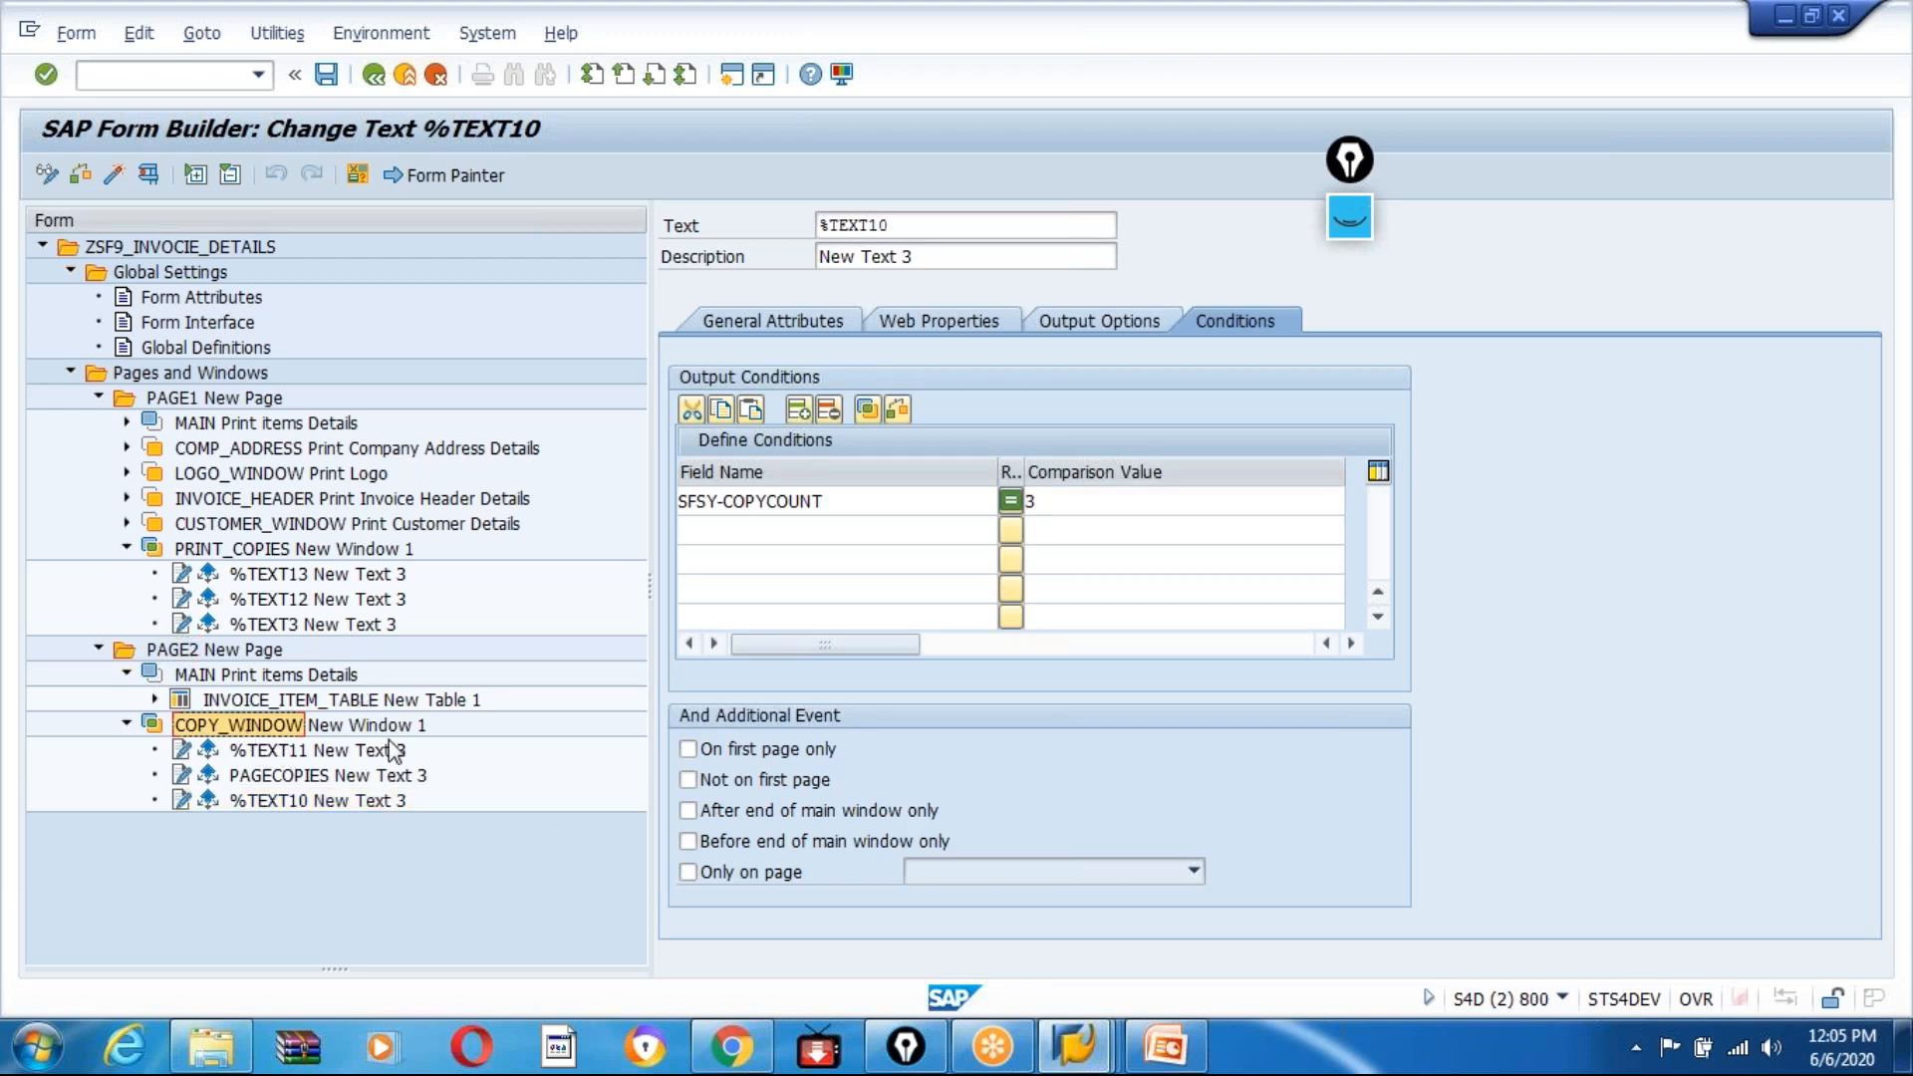
click(200, 403)
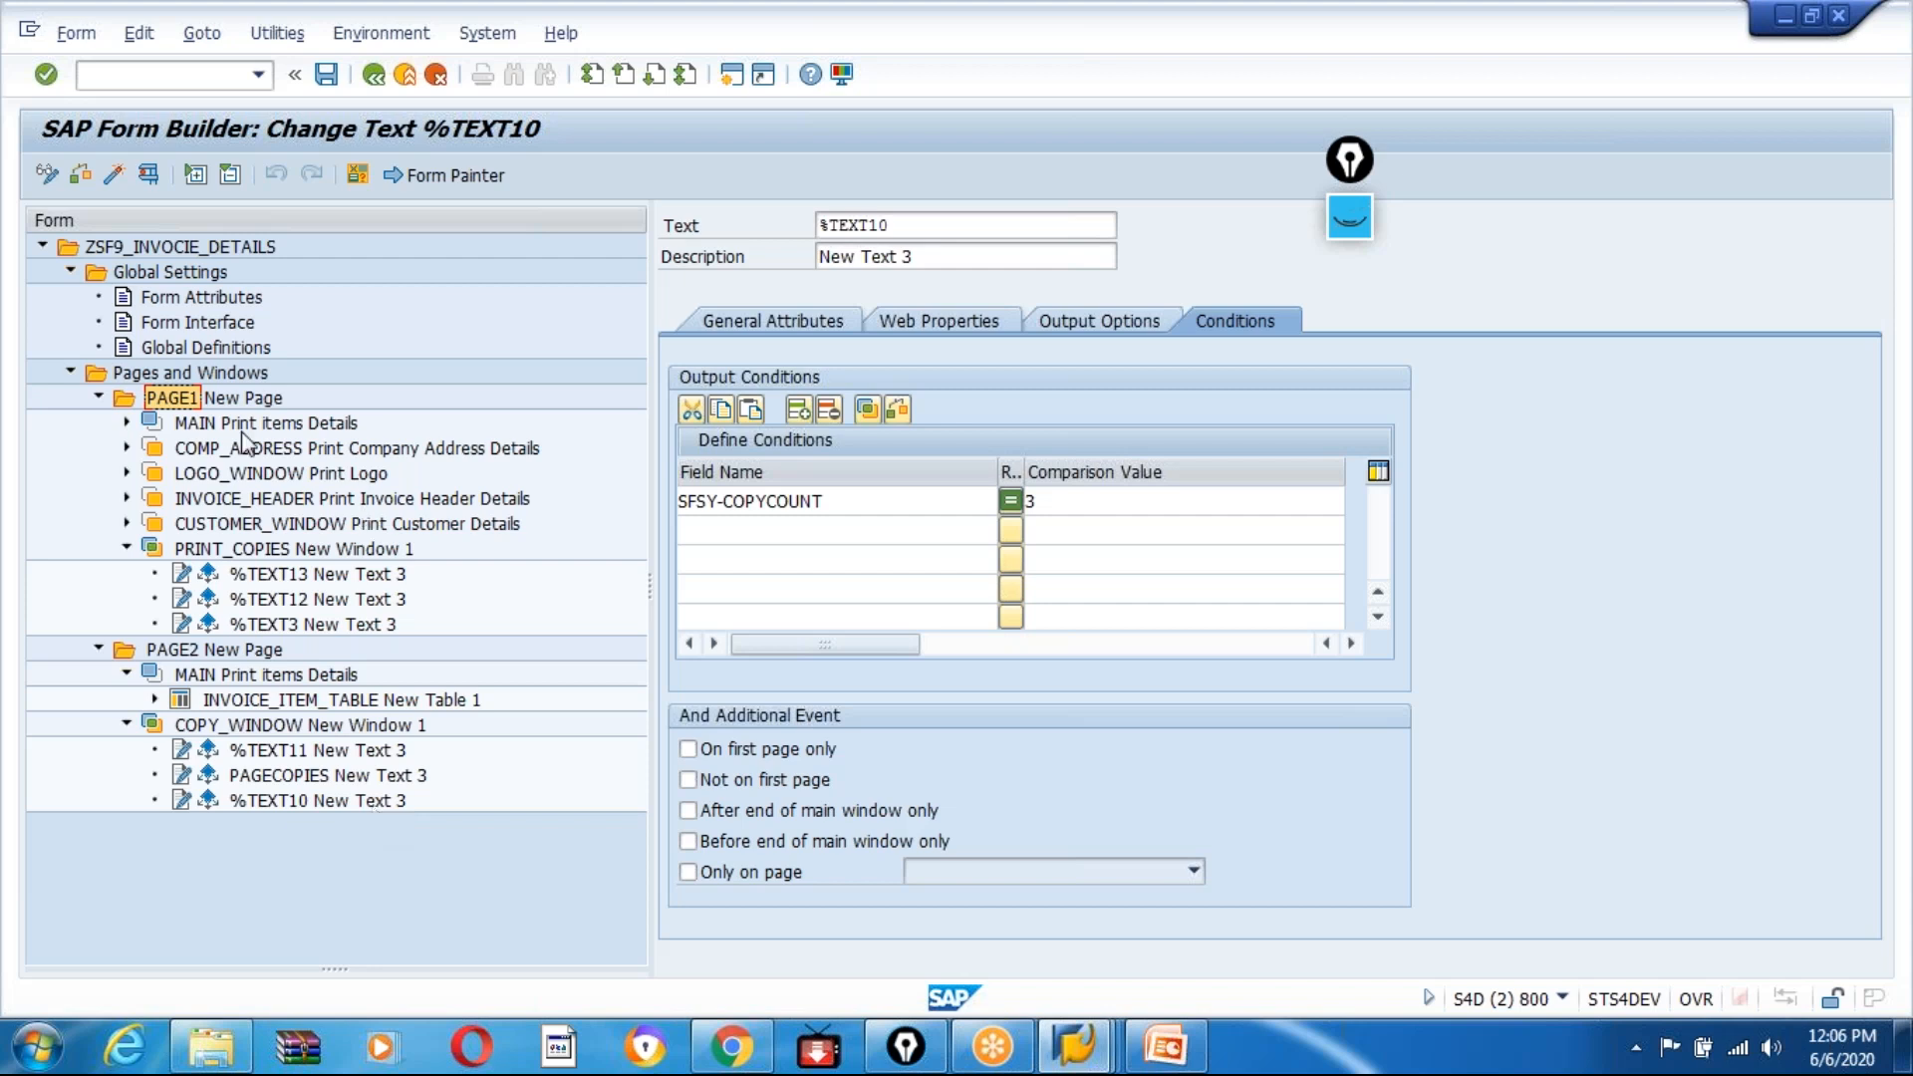
click(115, 178)
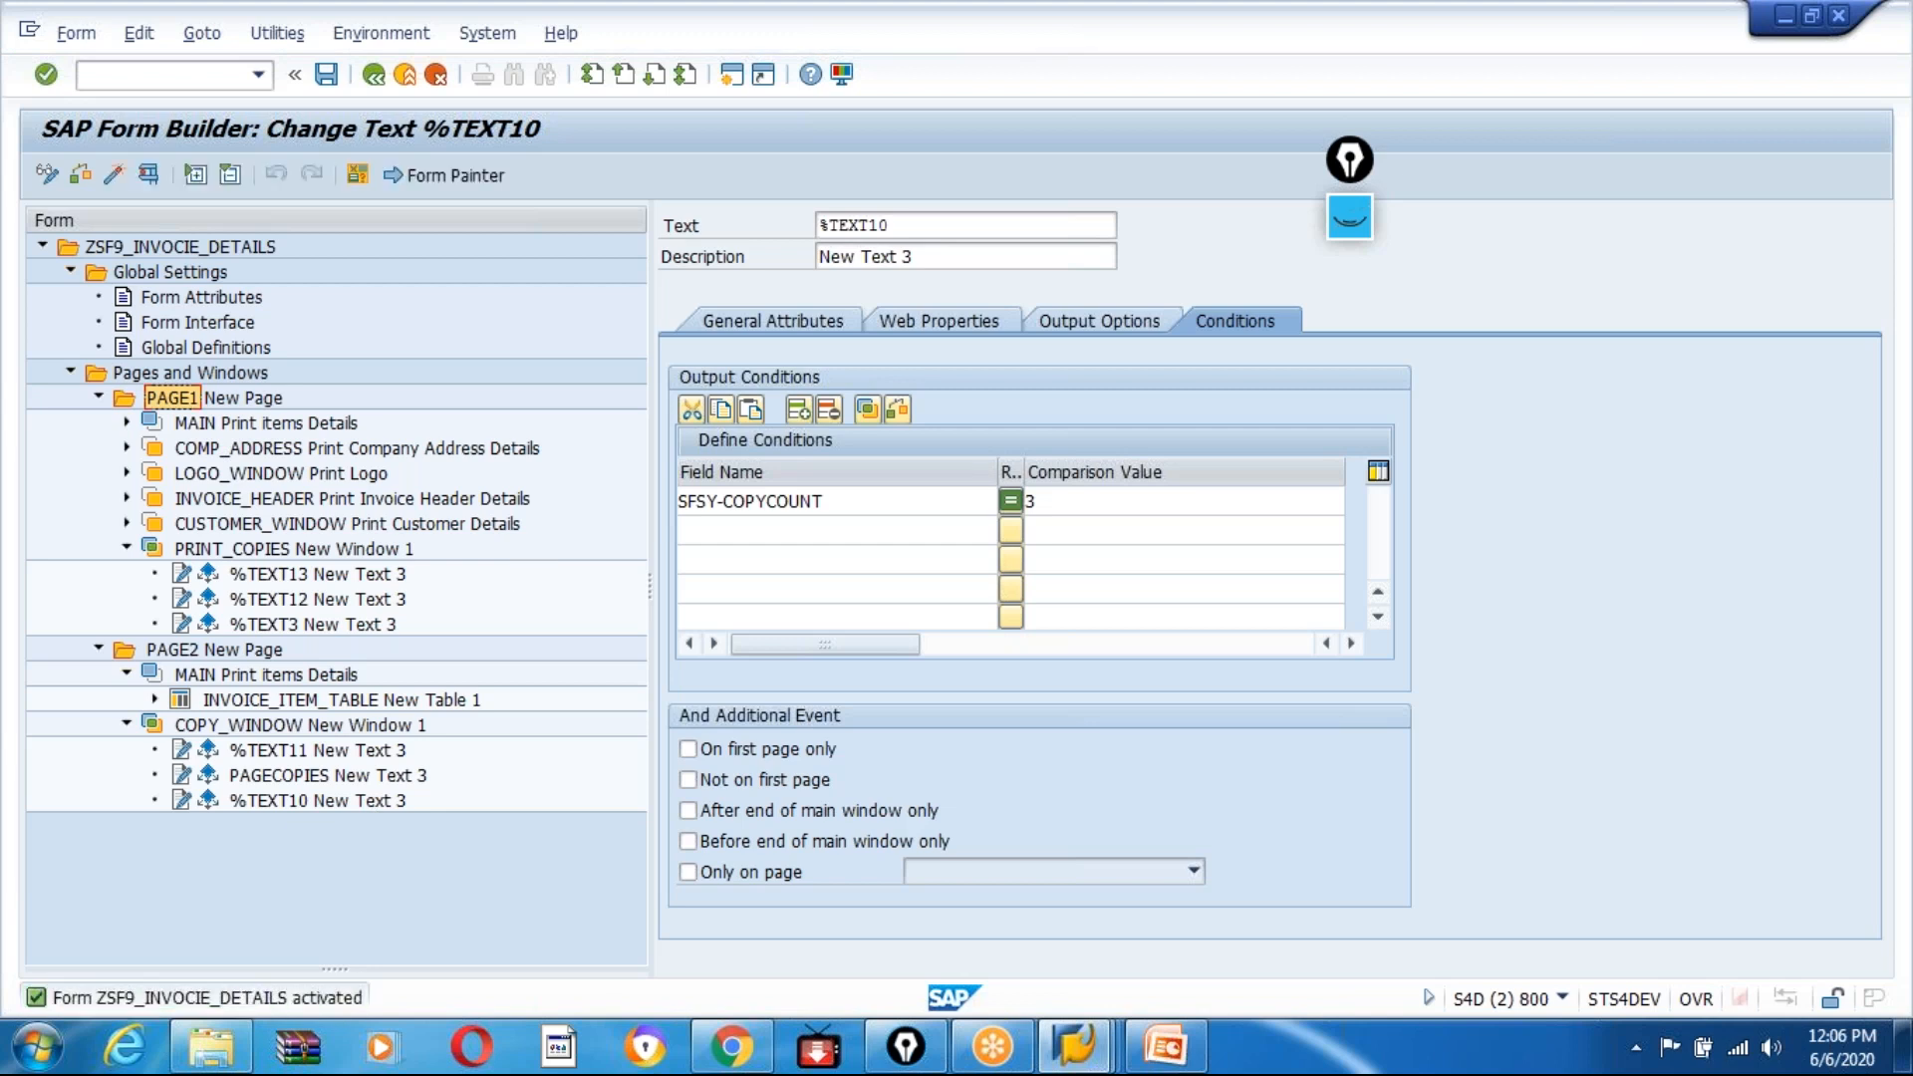
click(48, 171)
click(849, 500)
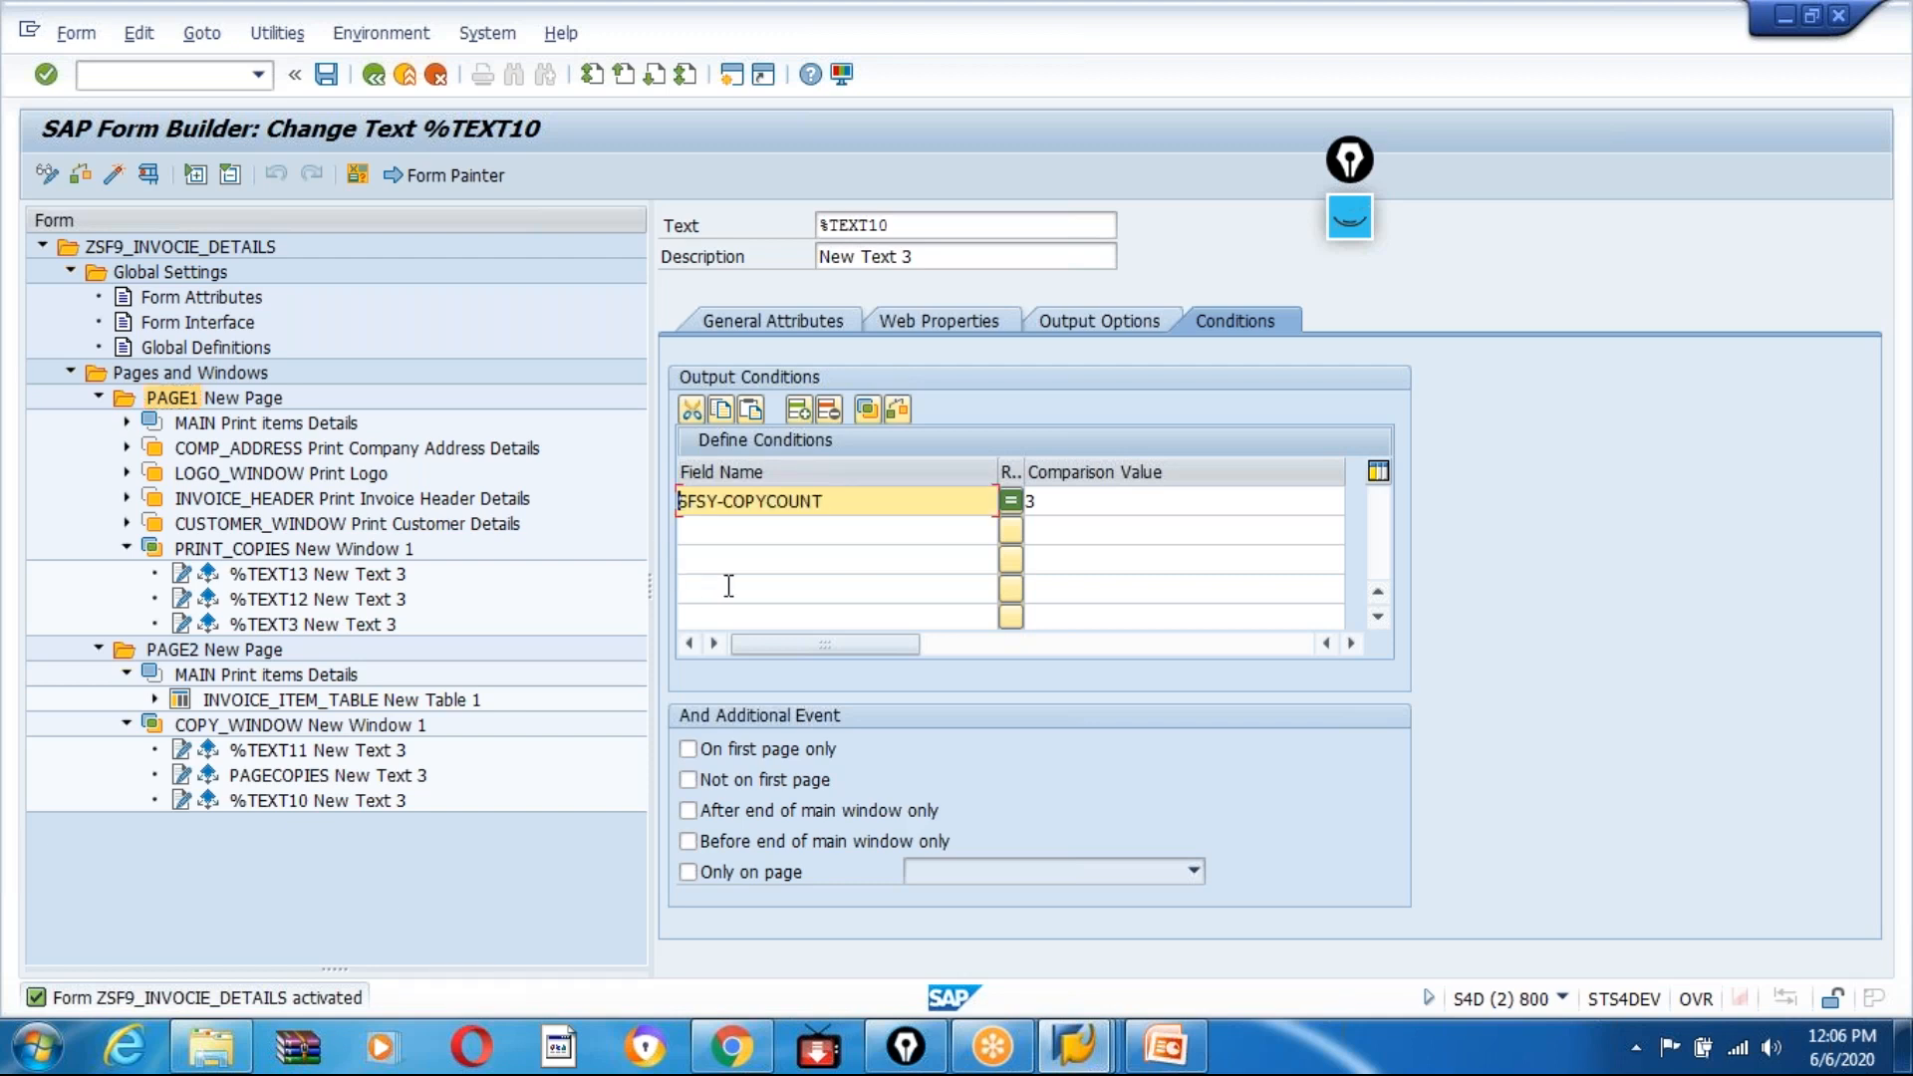
Step: Compare the window type and output setting of COPY_WINDOW and PRINT_COPIES, and activate the form again
click(204, 730)
click(773, 320)
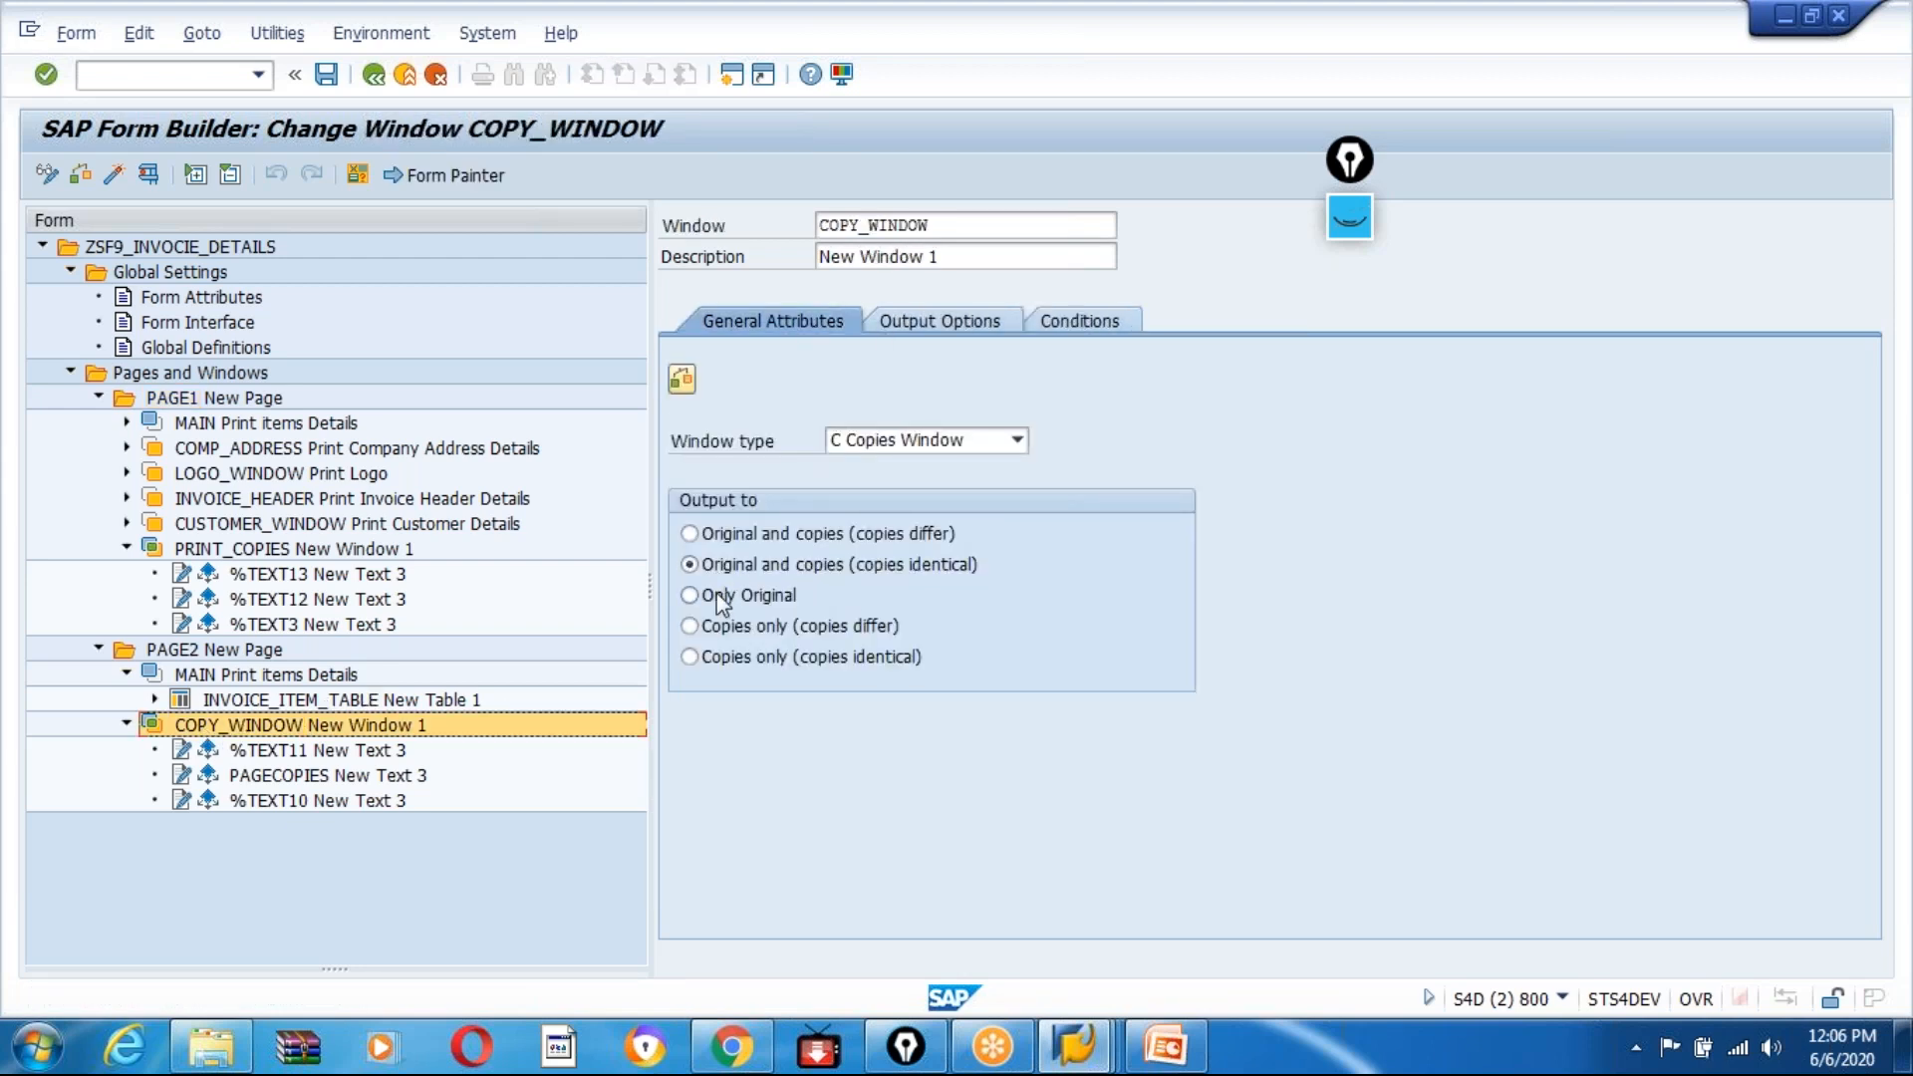
click(212, 550)
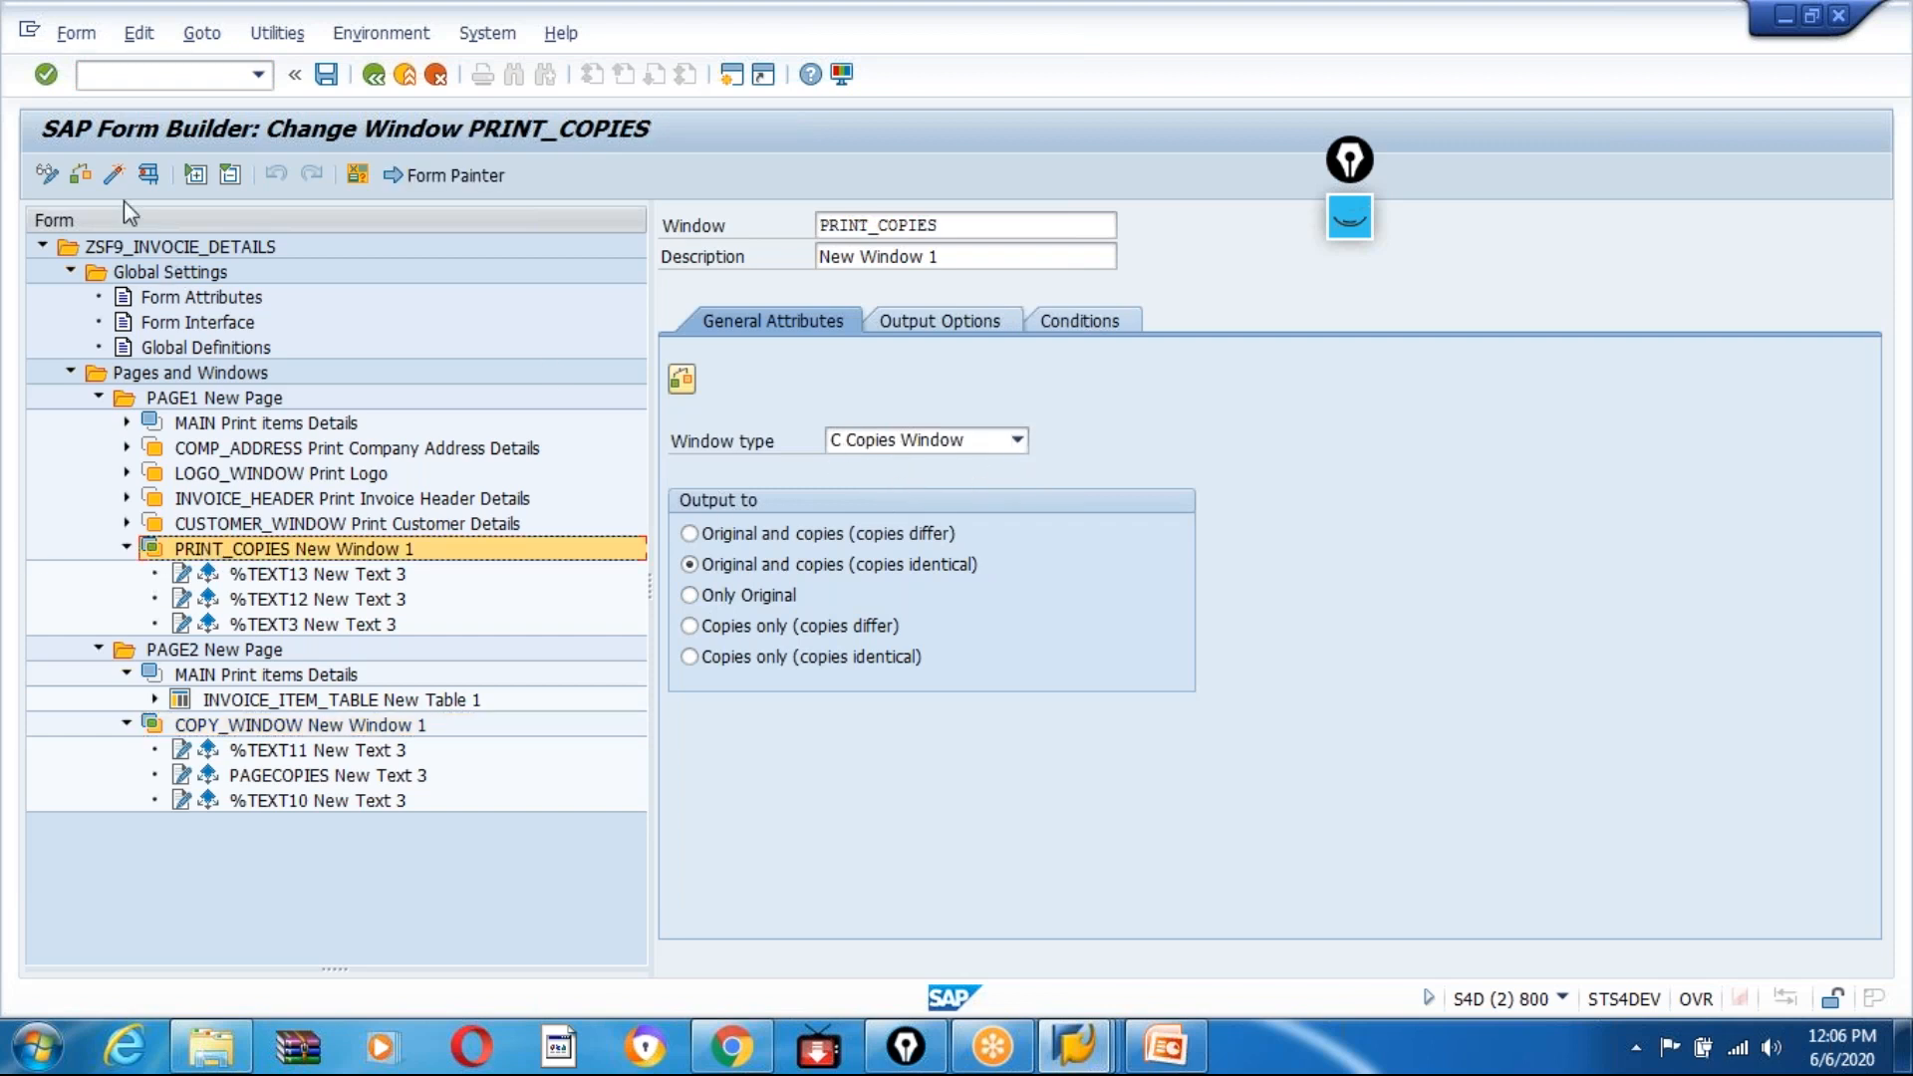
click(114, 178)
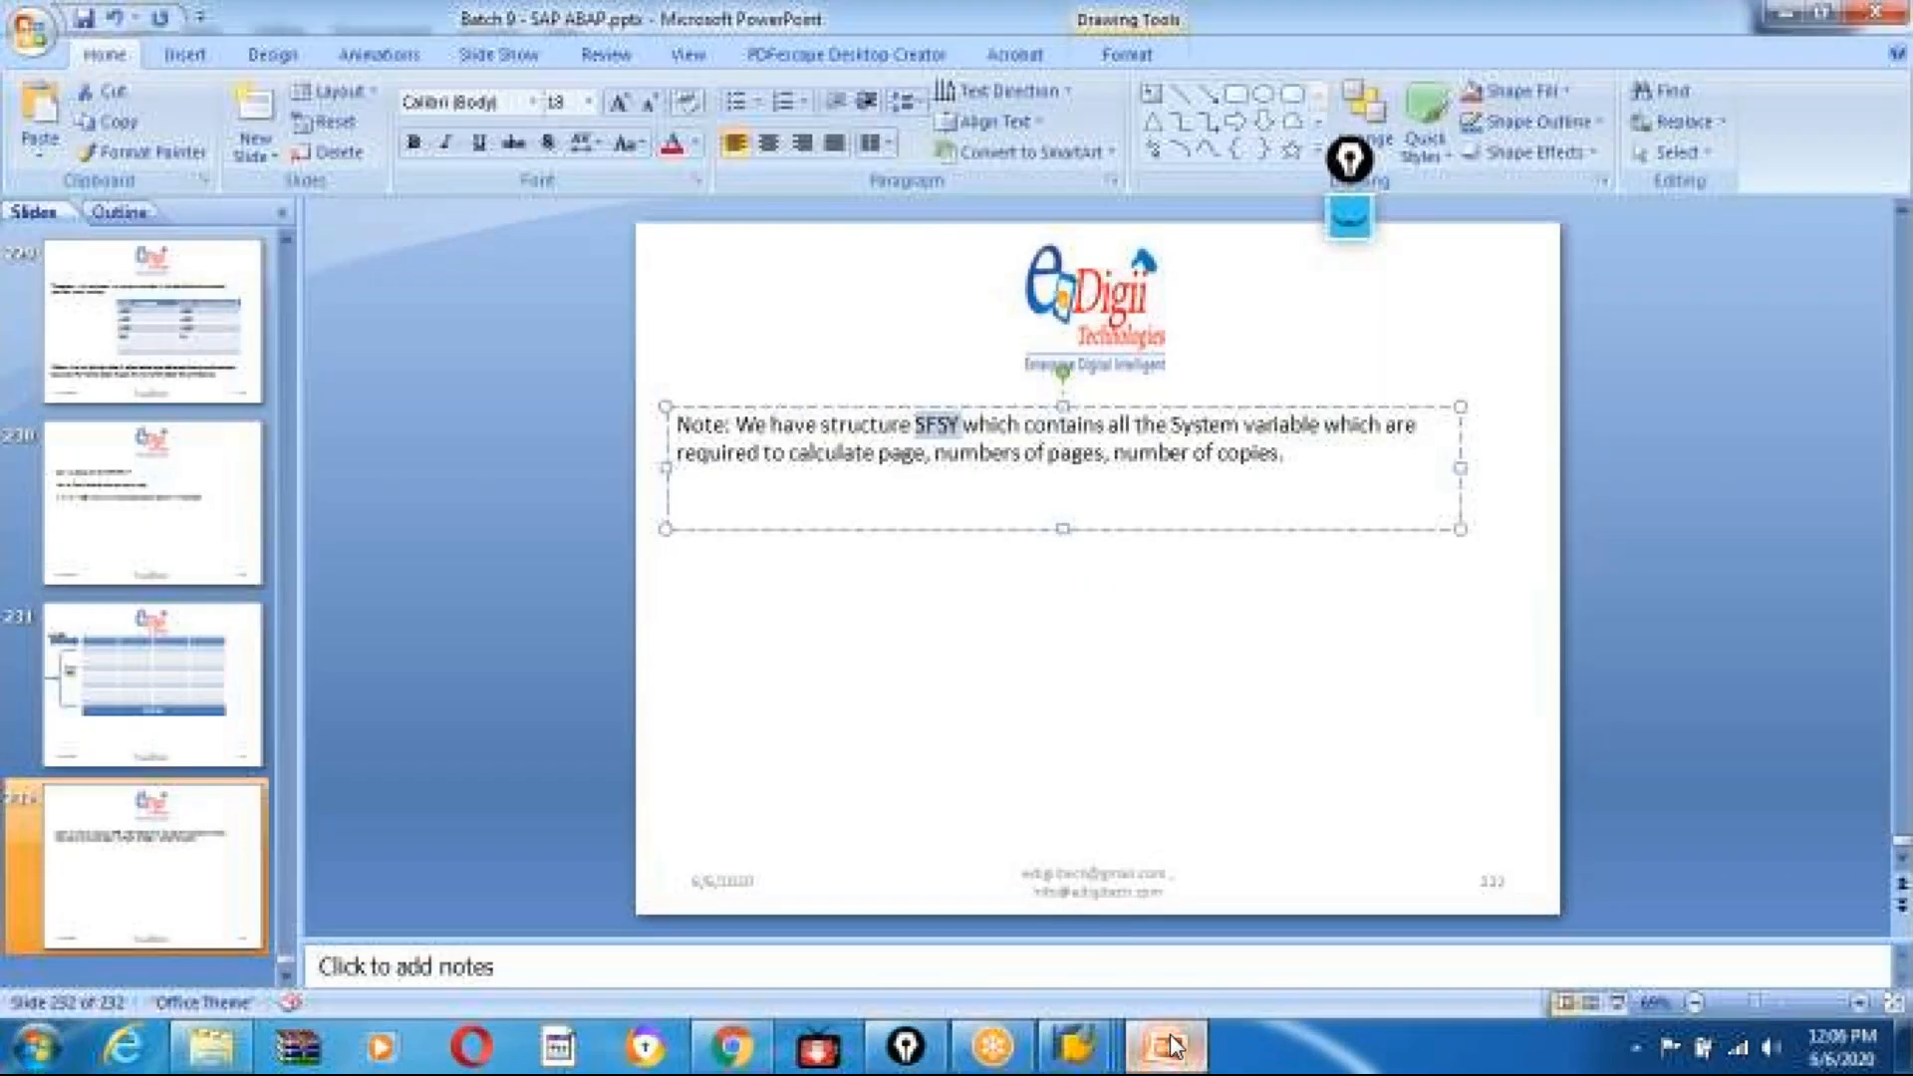
Step: Switch to the PowerPoint slide about the SFSY structure and start a new line reading "SYS" below the note, after a blank line
click(1166, 1046)
click(1310, 455)
key(Return)
key(Return)
text(SYS)
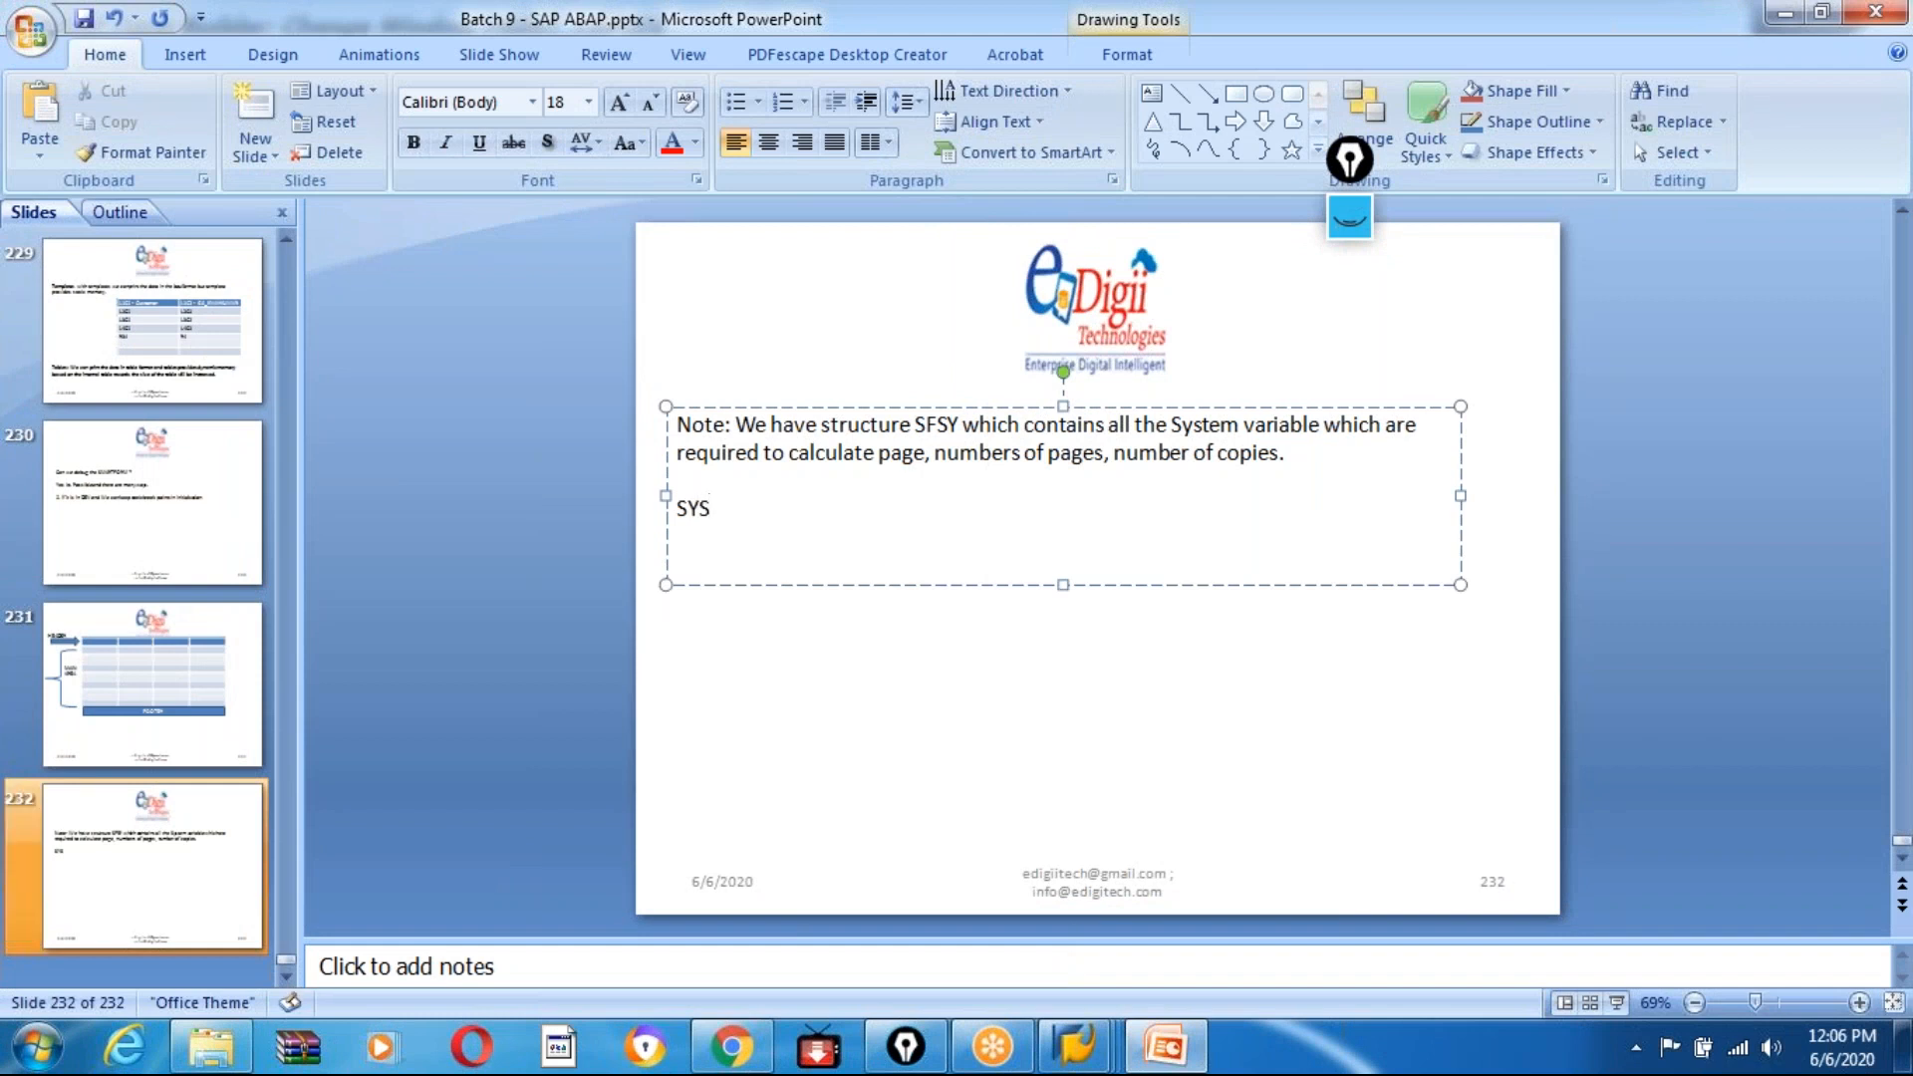